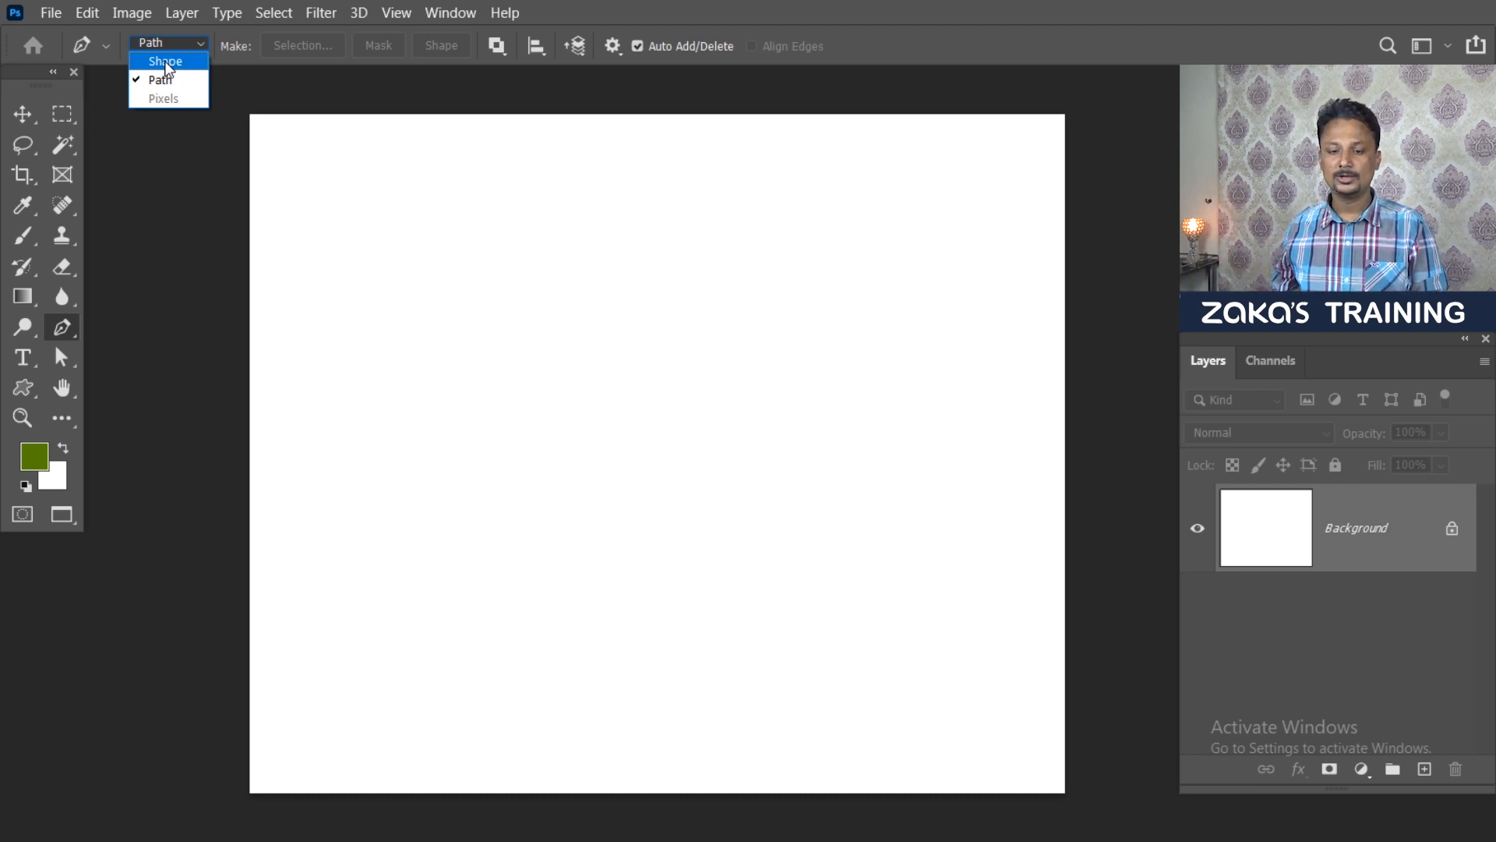
Step: Set the Pen tool's drawing mode to Shape, trying the Path mode in between
left_click(150, 66)
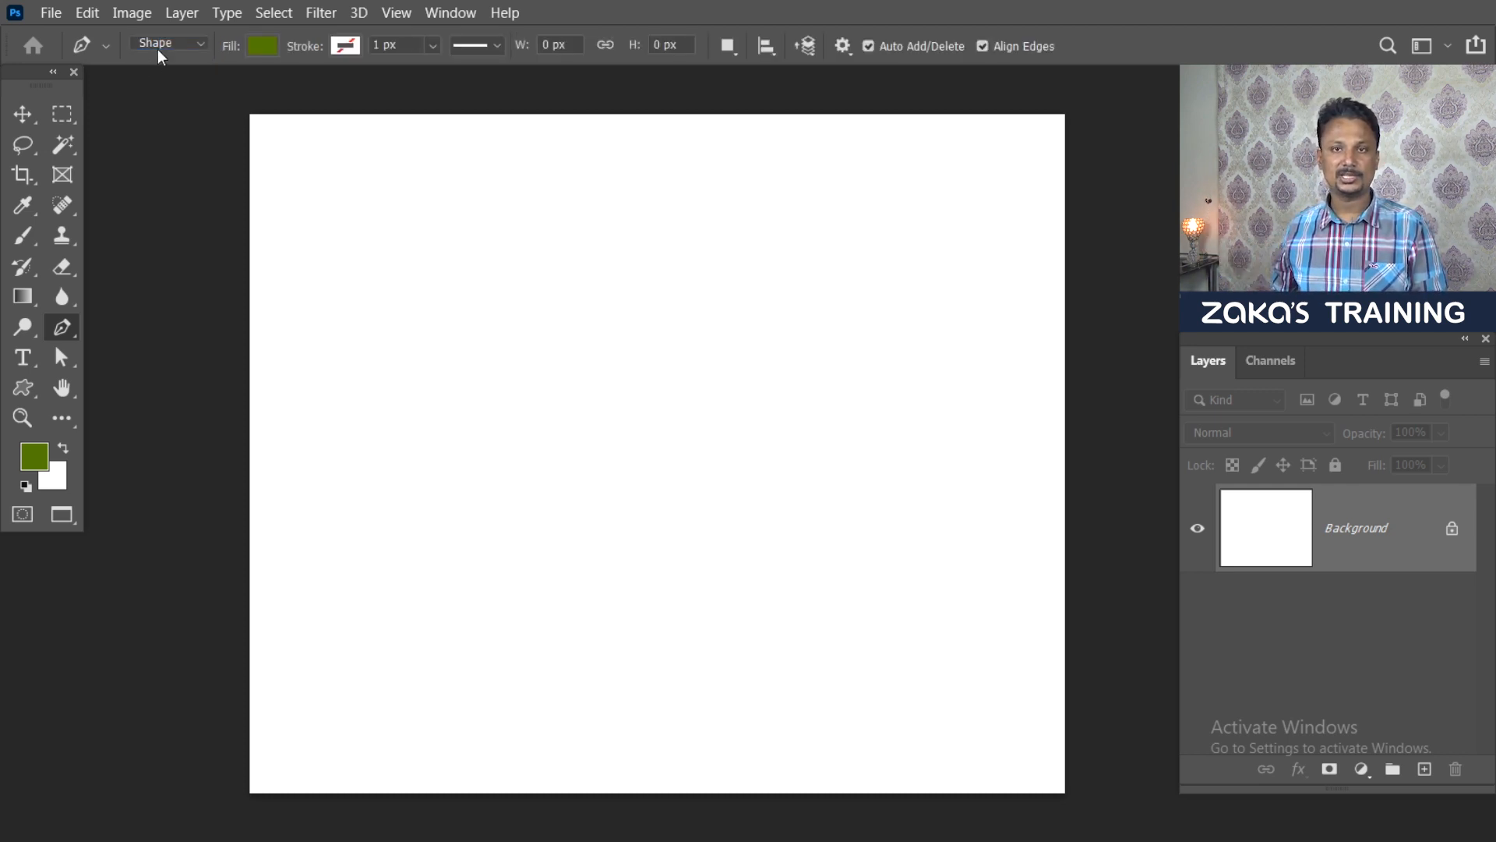
left_click(161, 45)
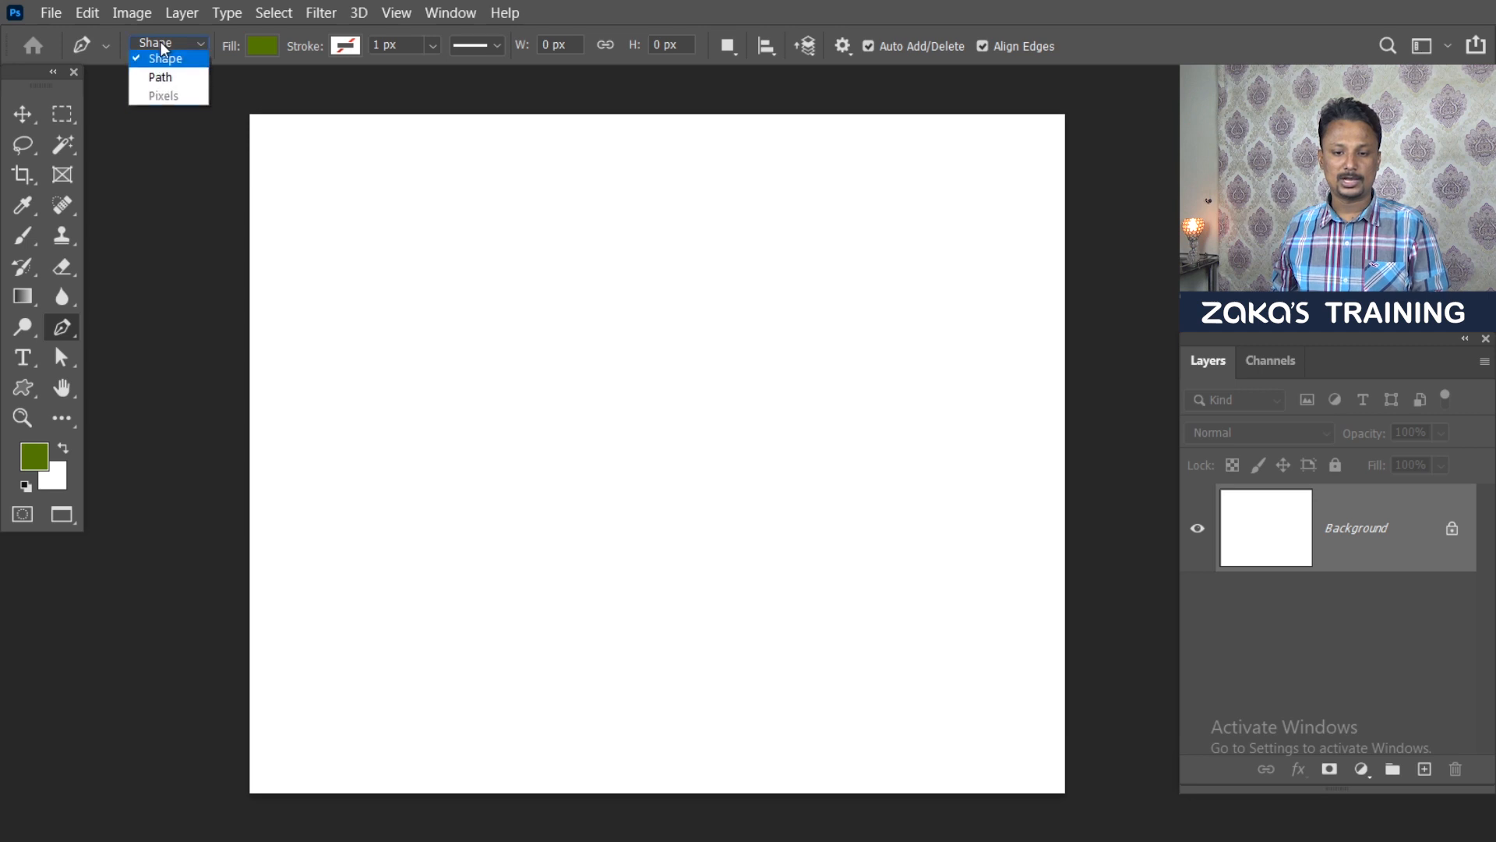
left_click(182, 81)
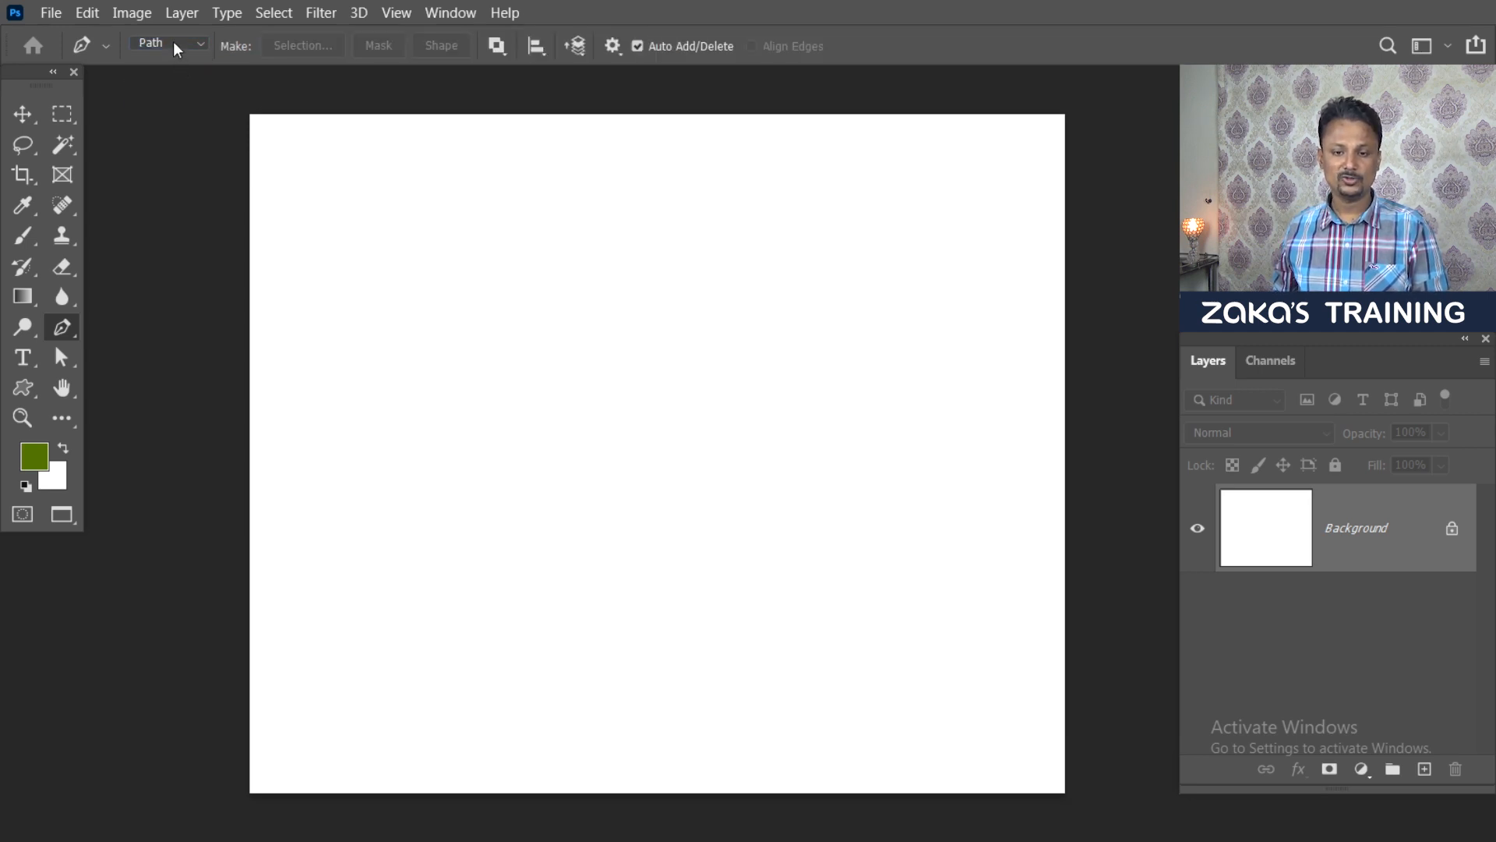
left_click(176, 50)
left_click(177, 63)
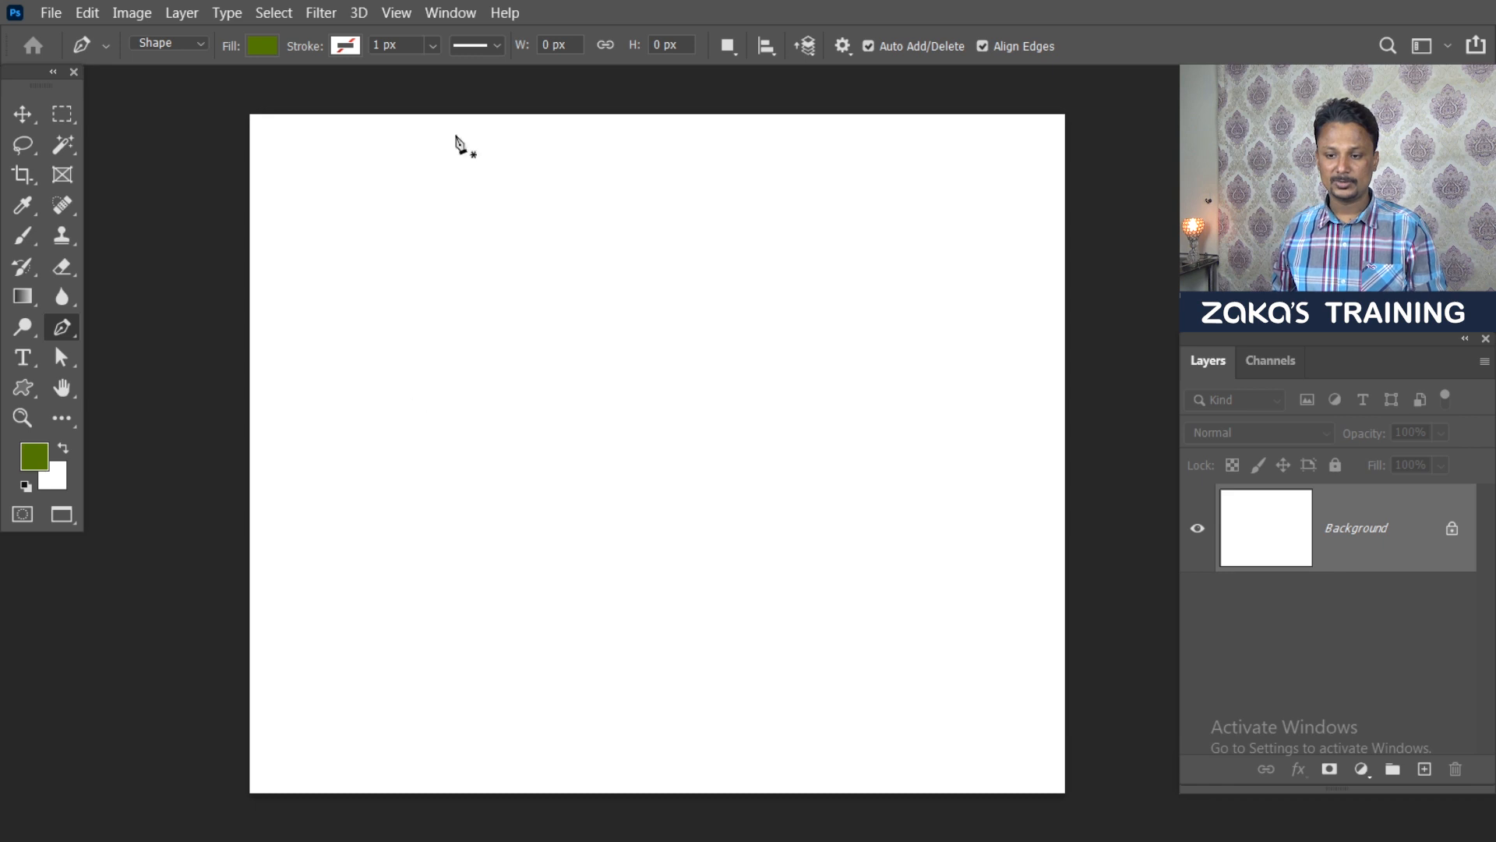
left_click(172, 44)
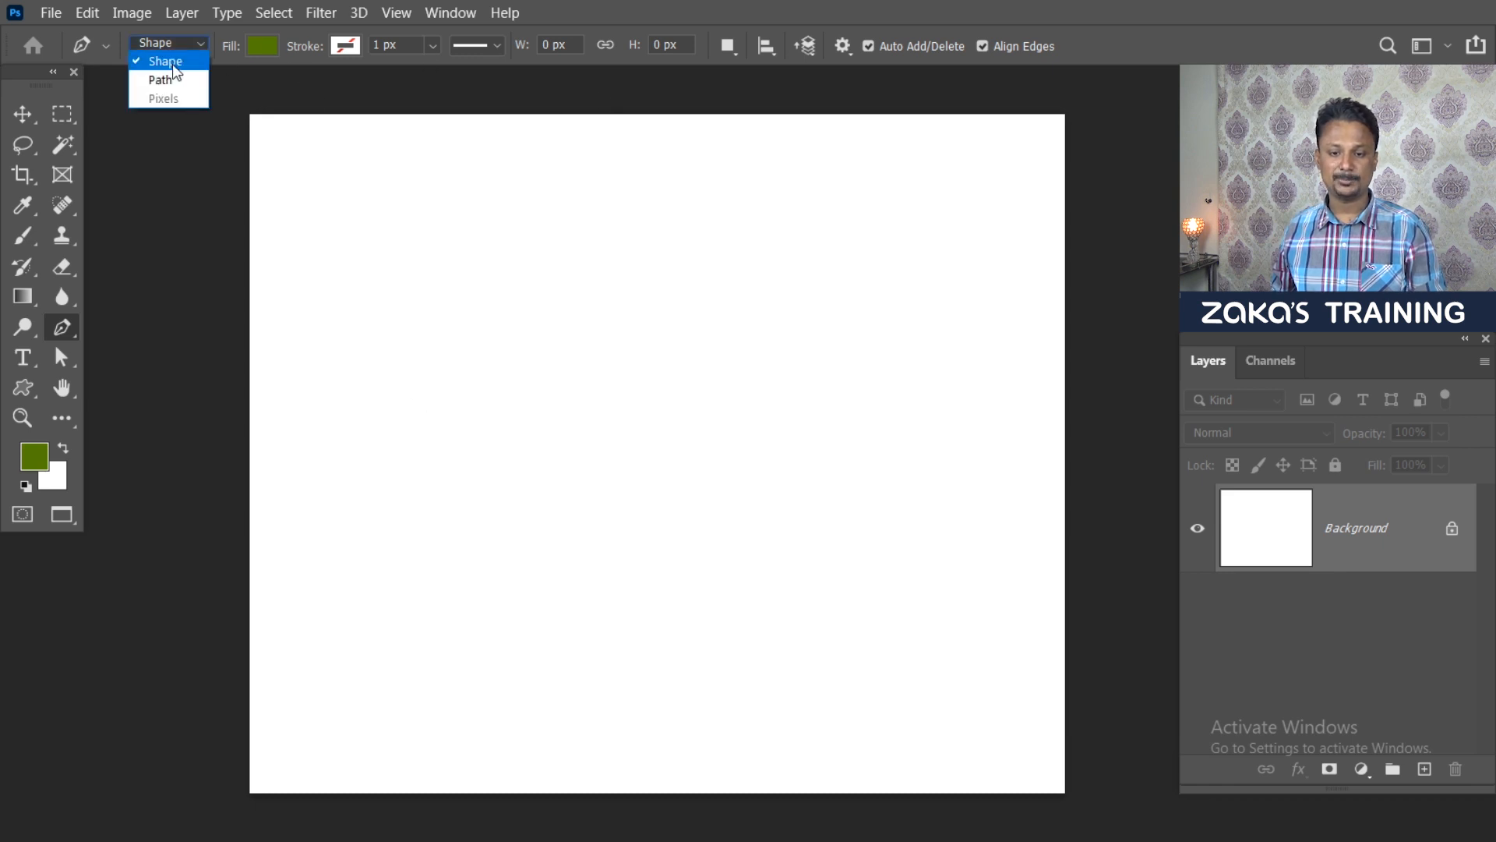
left_click(182, 62)
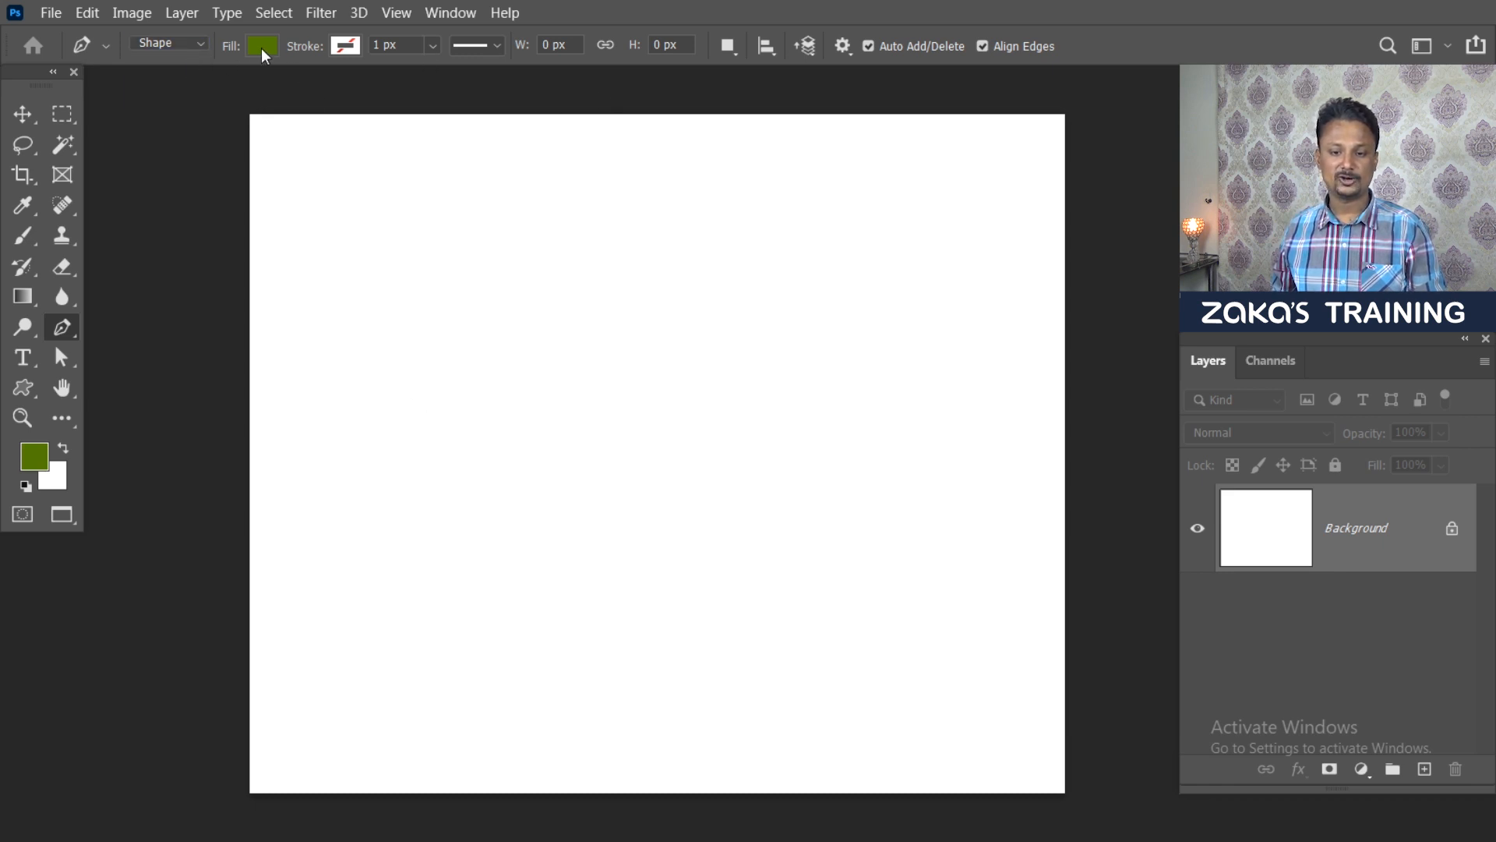
left_click(260, 48)
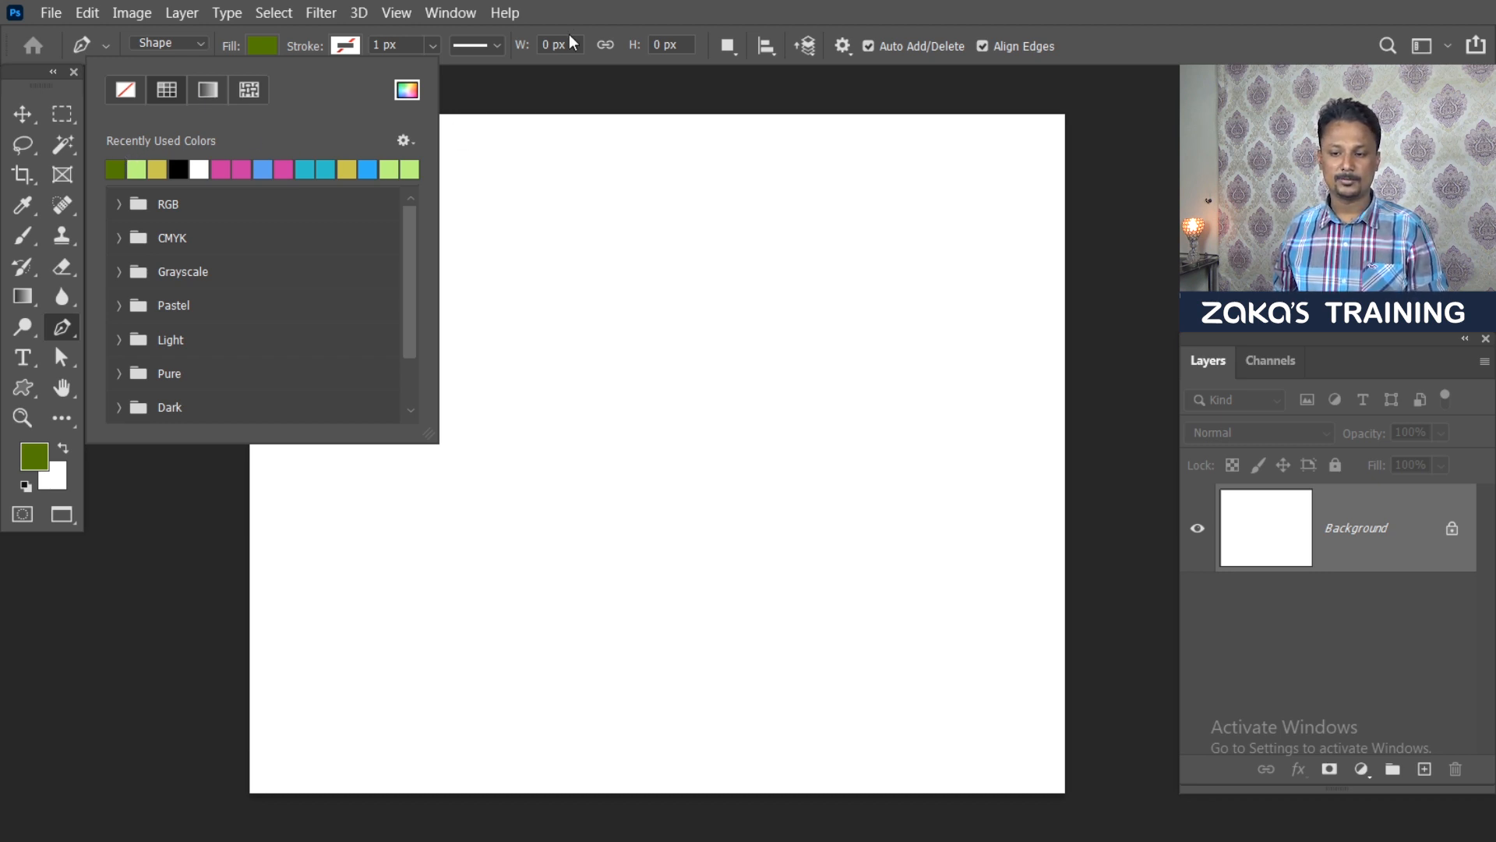
left_click(553, 90)
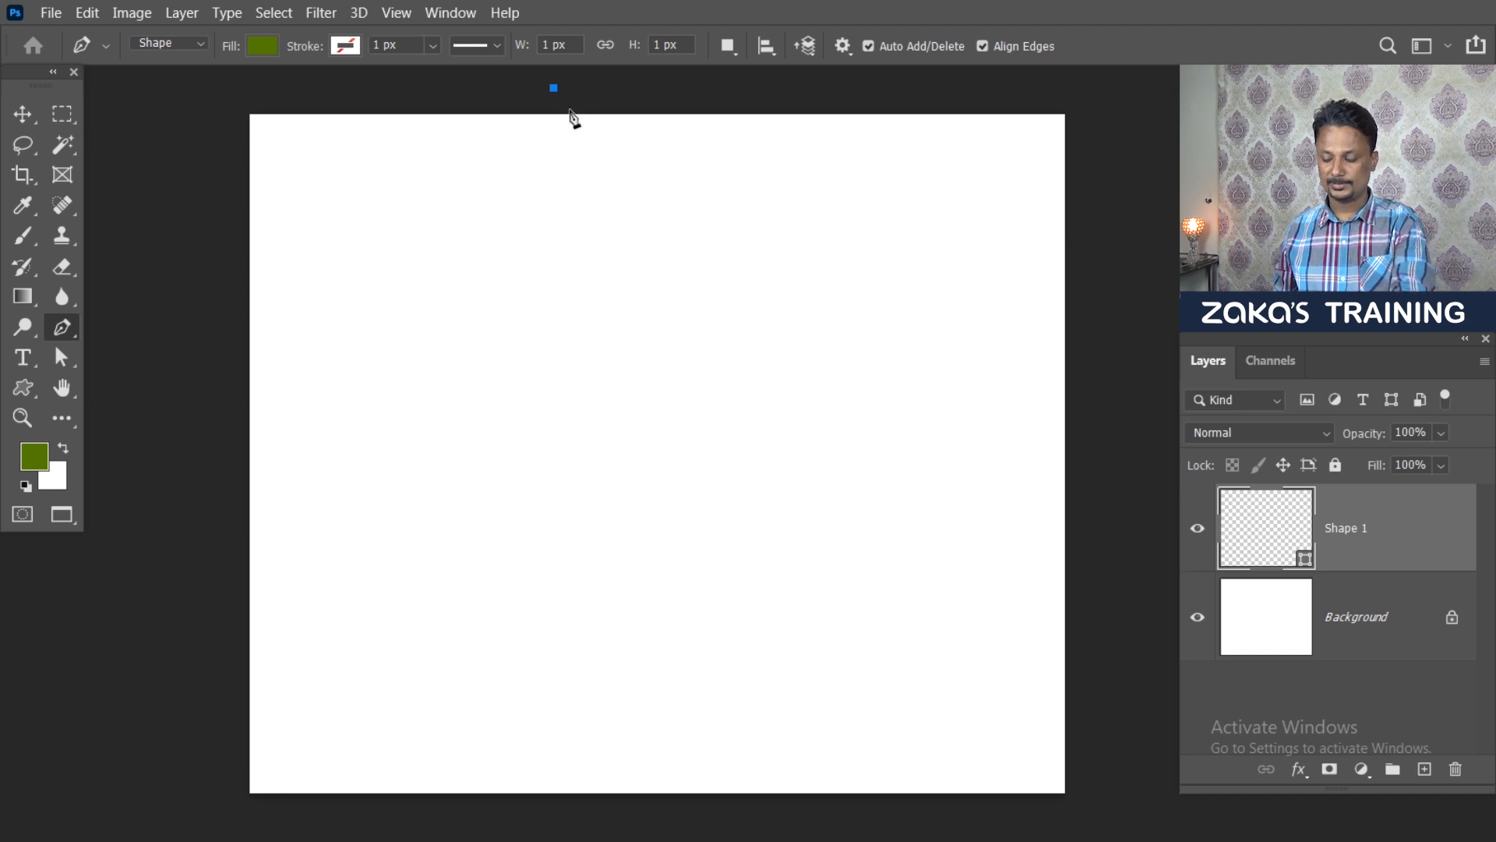
key("ctrl+z")
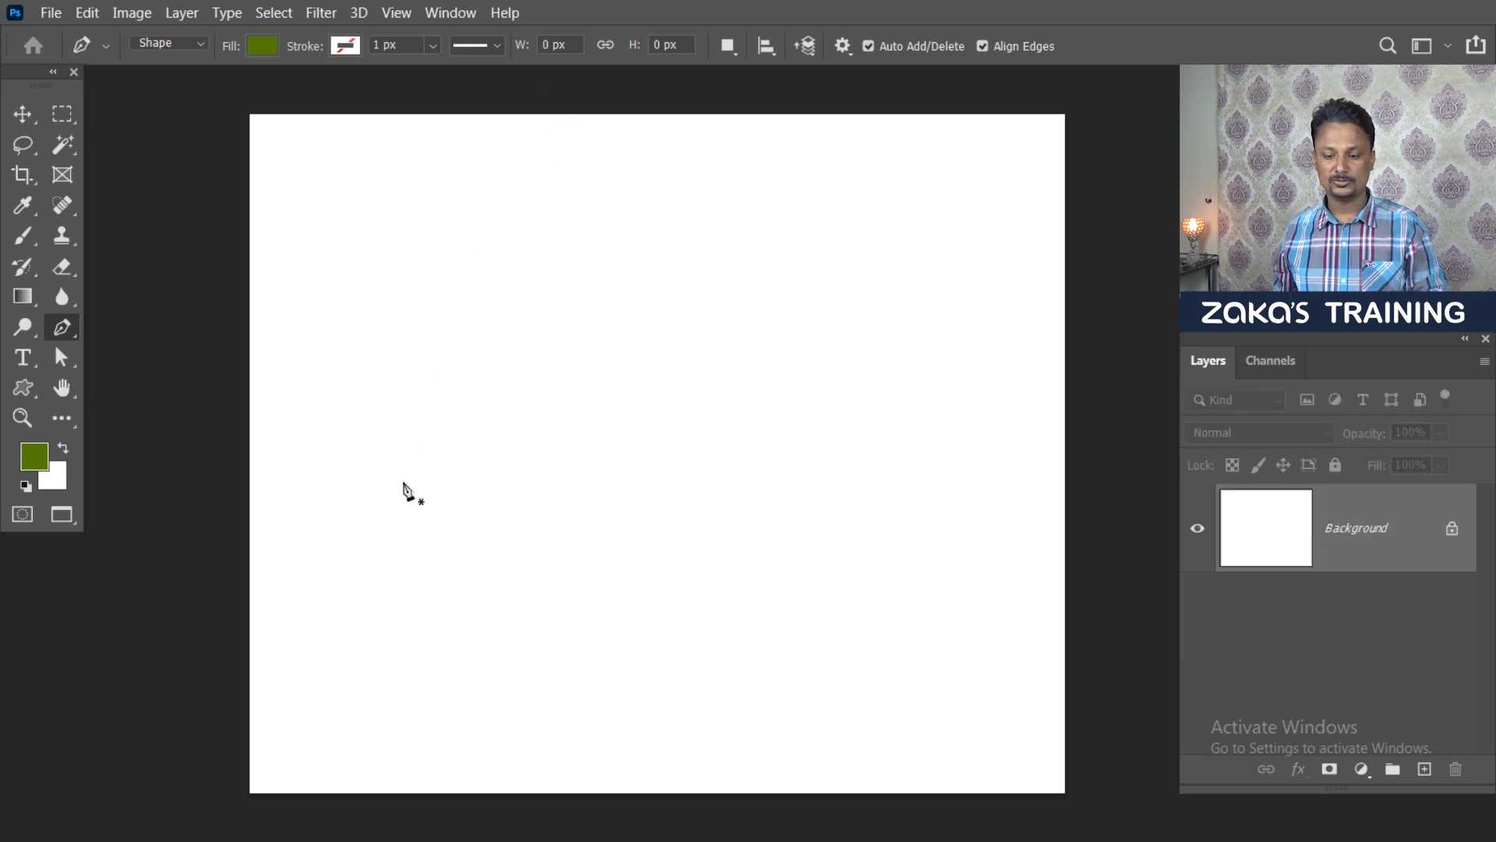
Step: Draw a closed, straight-edged four-sided green shape about 1151 by 659 px with the Pen tool
left_click(334, 522)
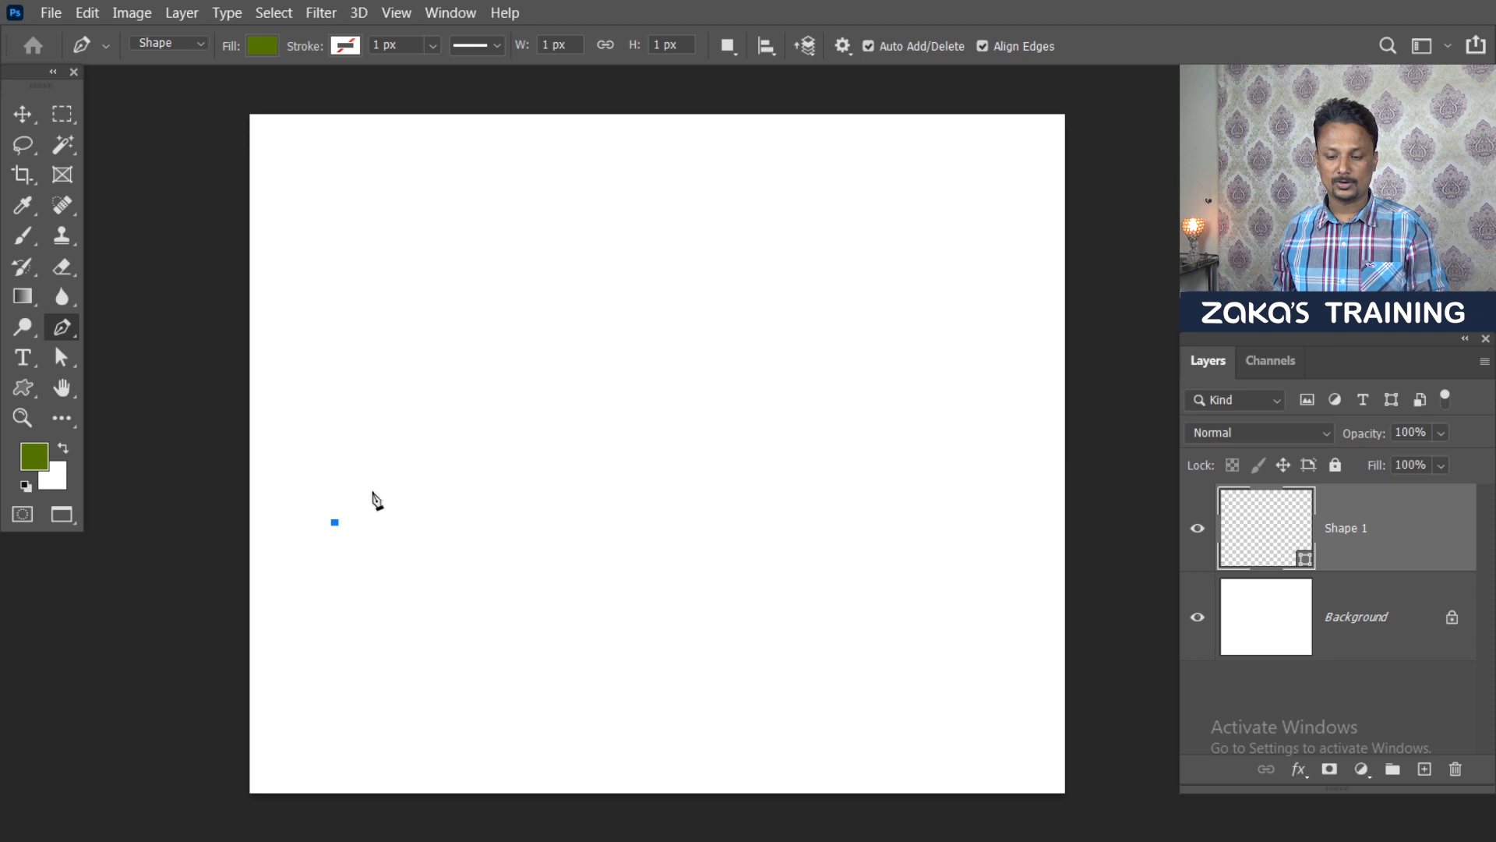
left_click(570, 251)
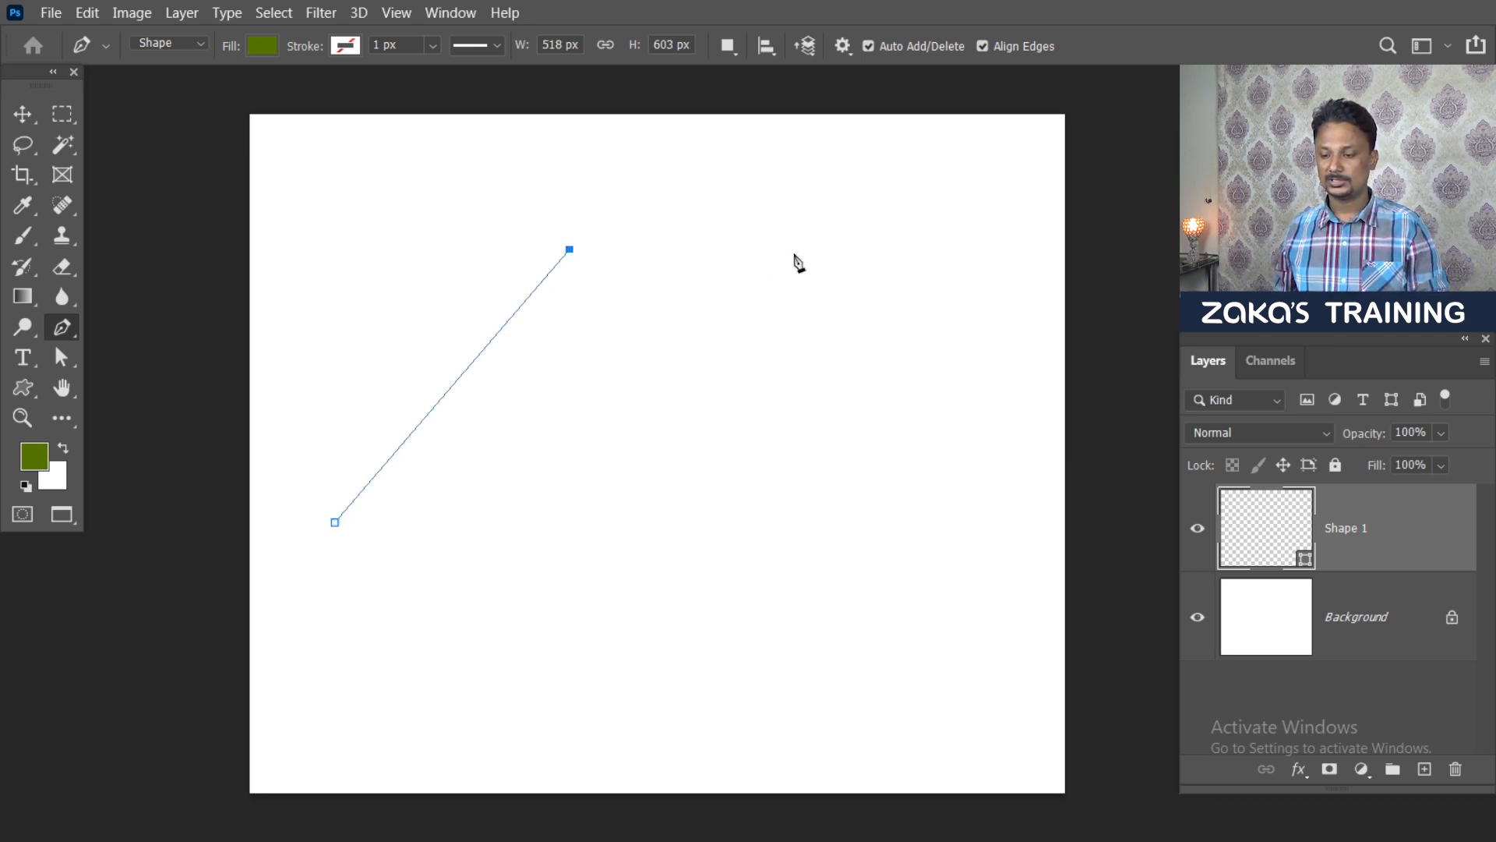
left_click(855, 238)
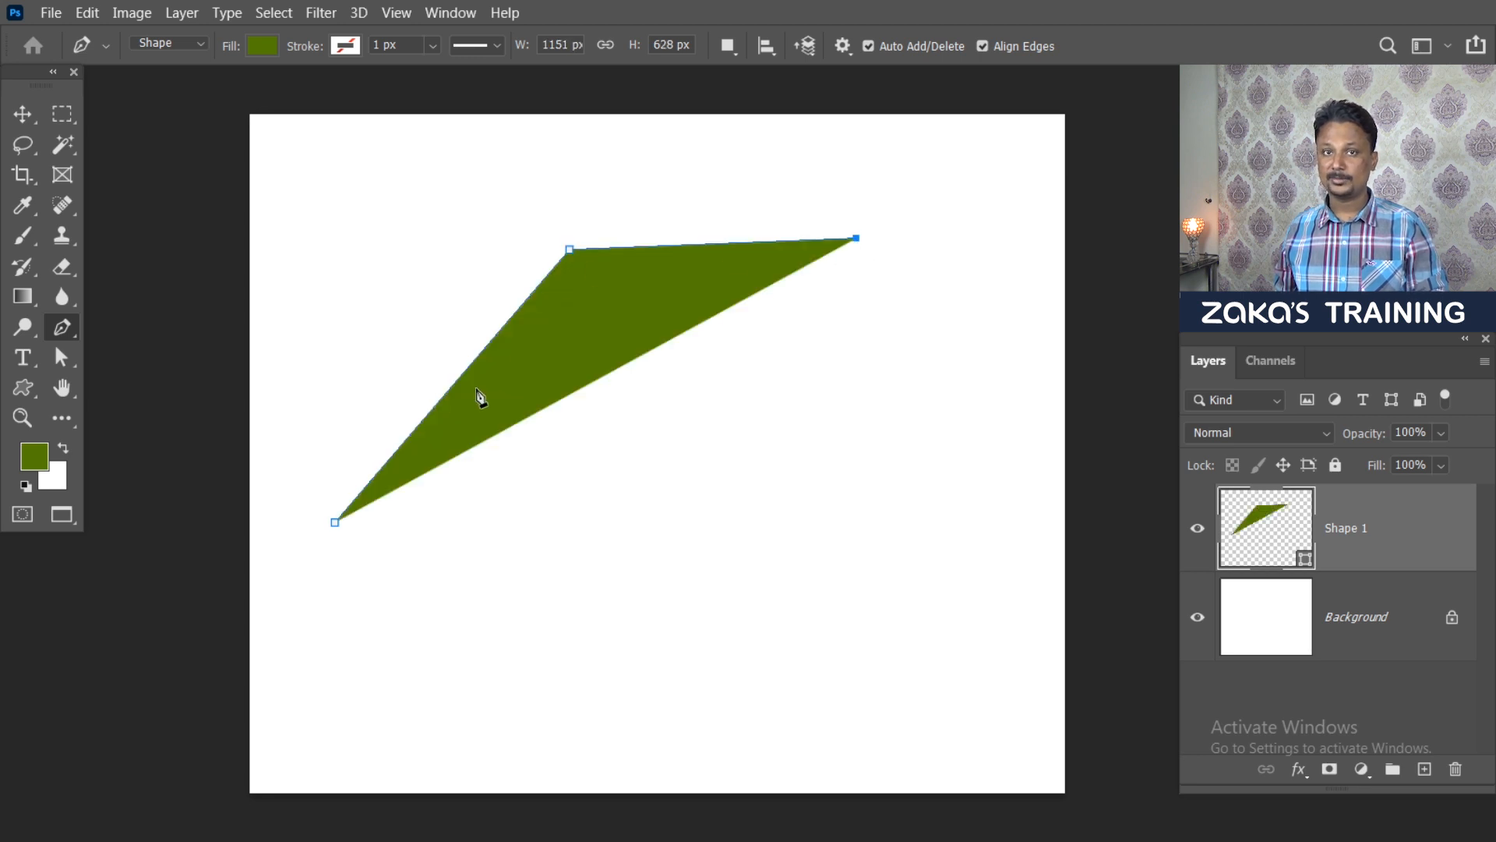
left_click(473, 362)
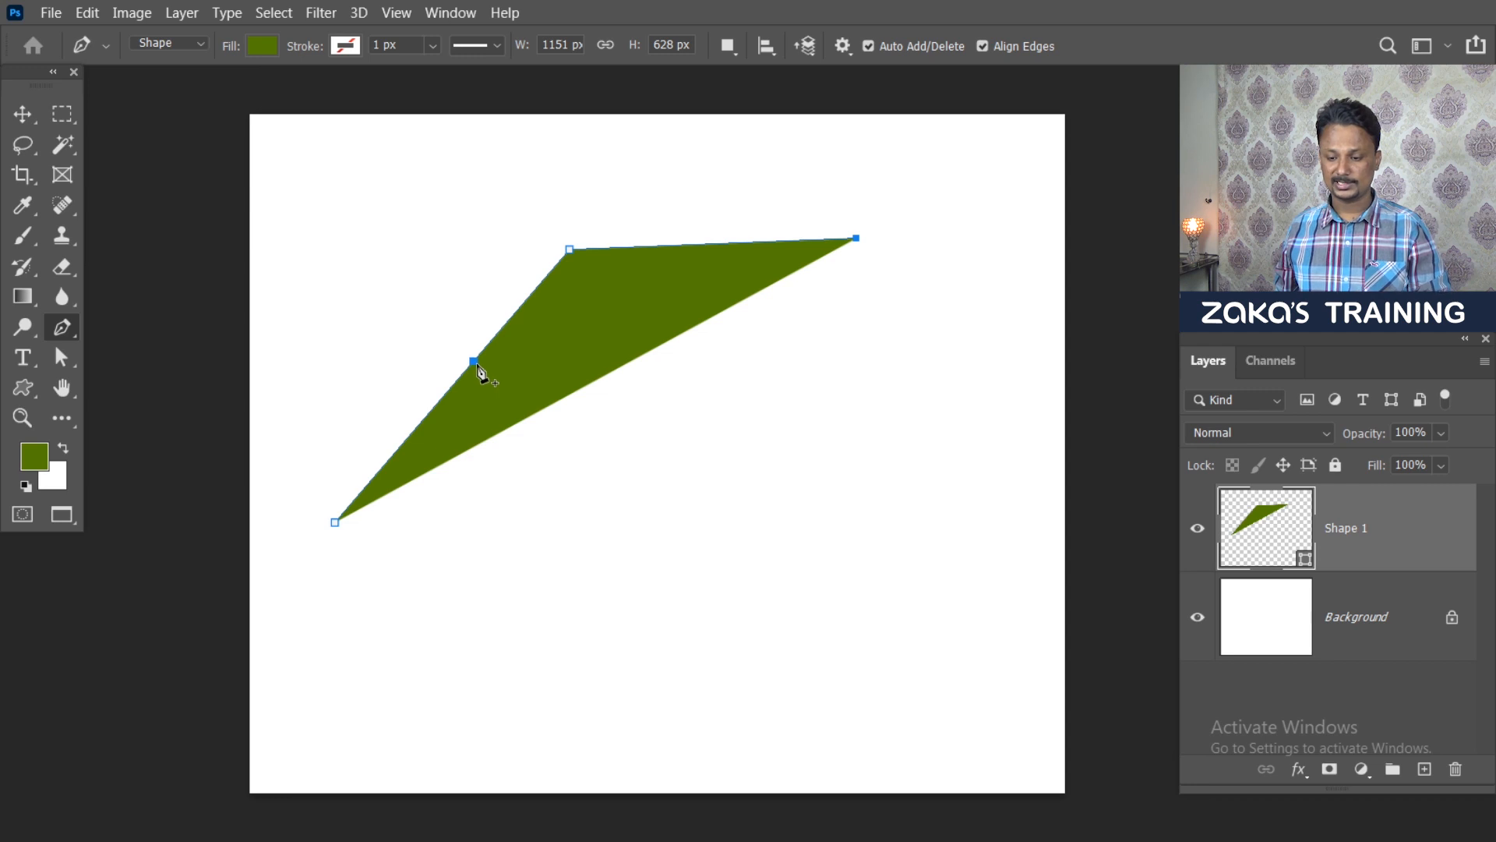
key("ctrl+z")
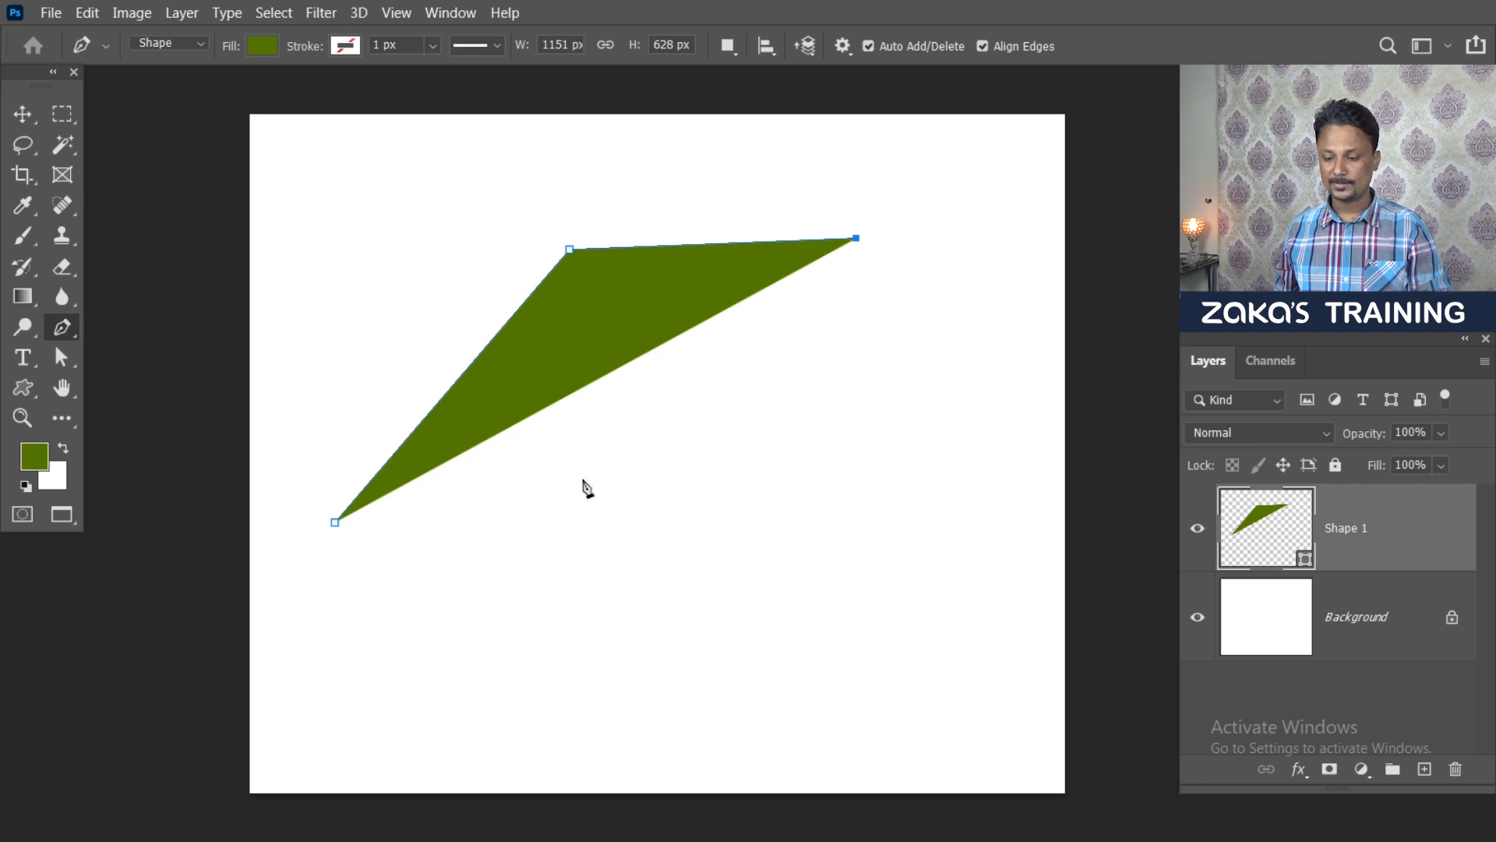
left_click(693, 536)
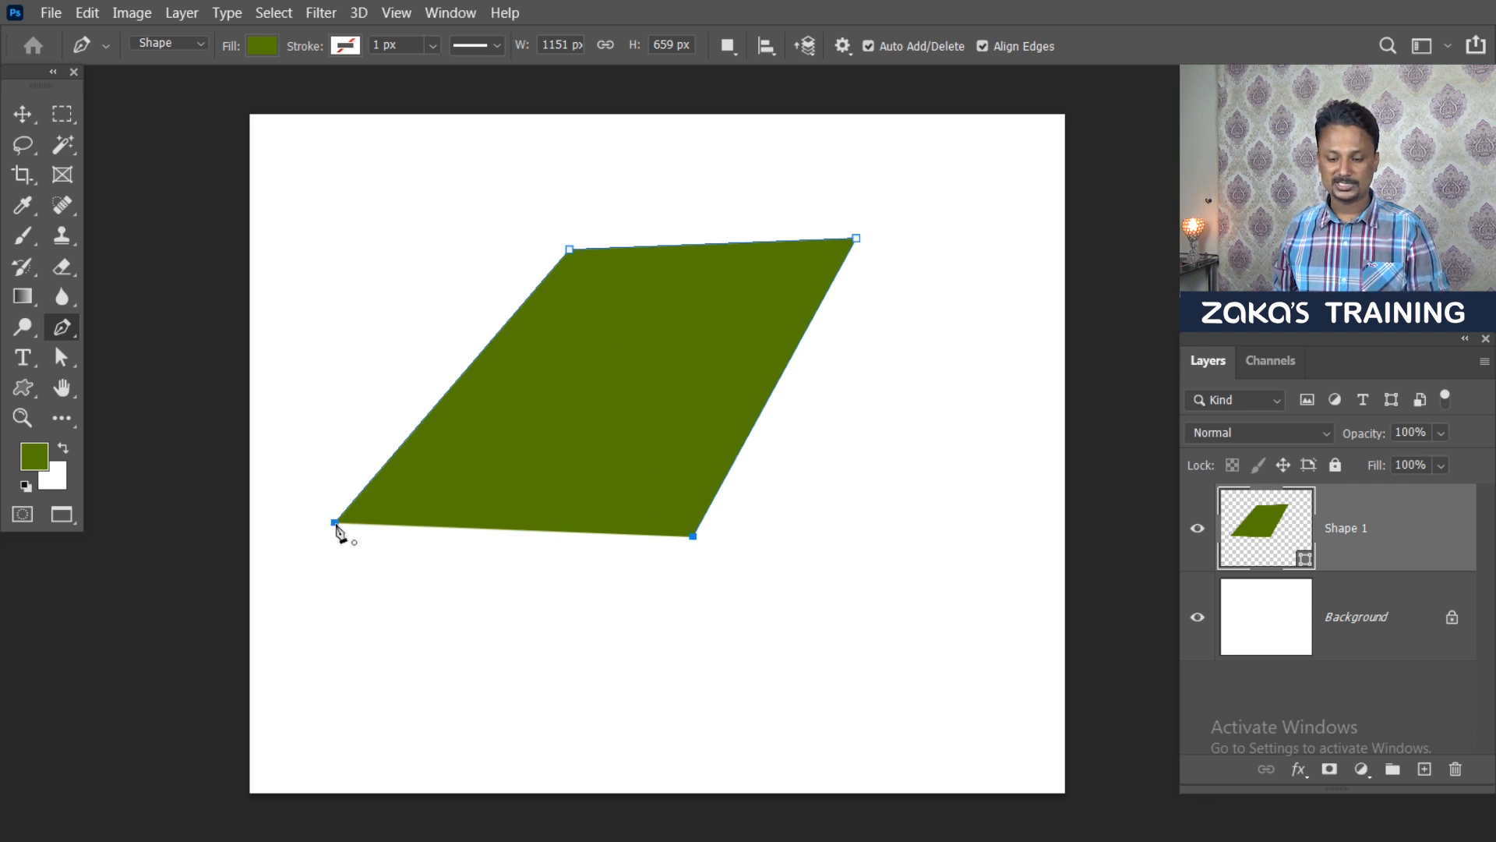
left_click(335, 522)
Step: Move the four-sided shape slightly up and to the left on the canvas, and hide its layer
key("v")
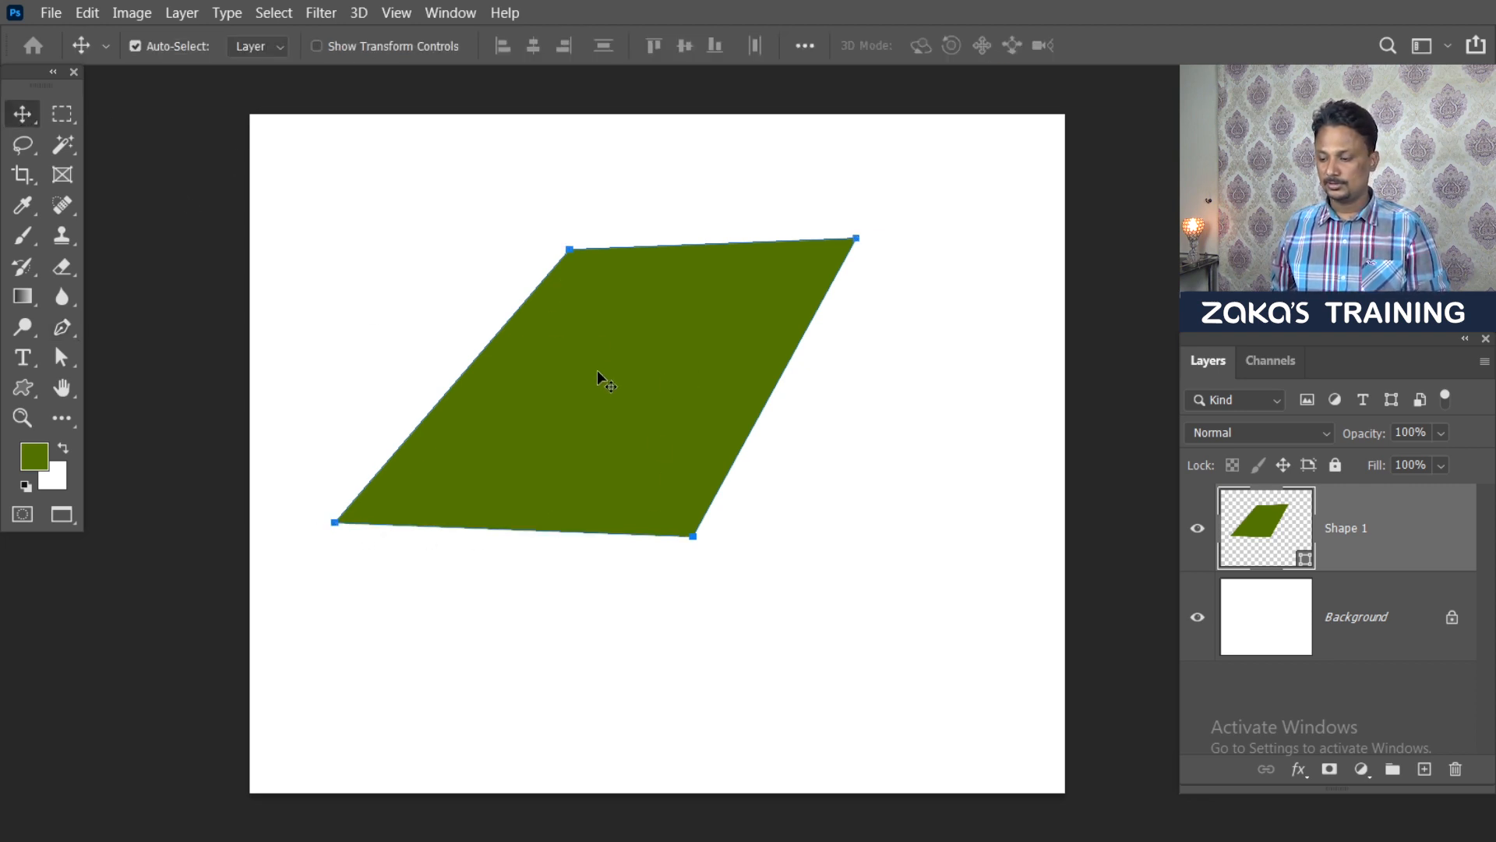
mouse_move(596, 369)
left_mouse_down()
mouse_move(701, 436)
mouse_move(499, 378)
mouse_move(541, 347)
mouse_move(581, 408)
mouse_move(586, 343)
left_mouse_up()
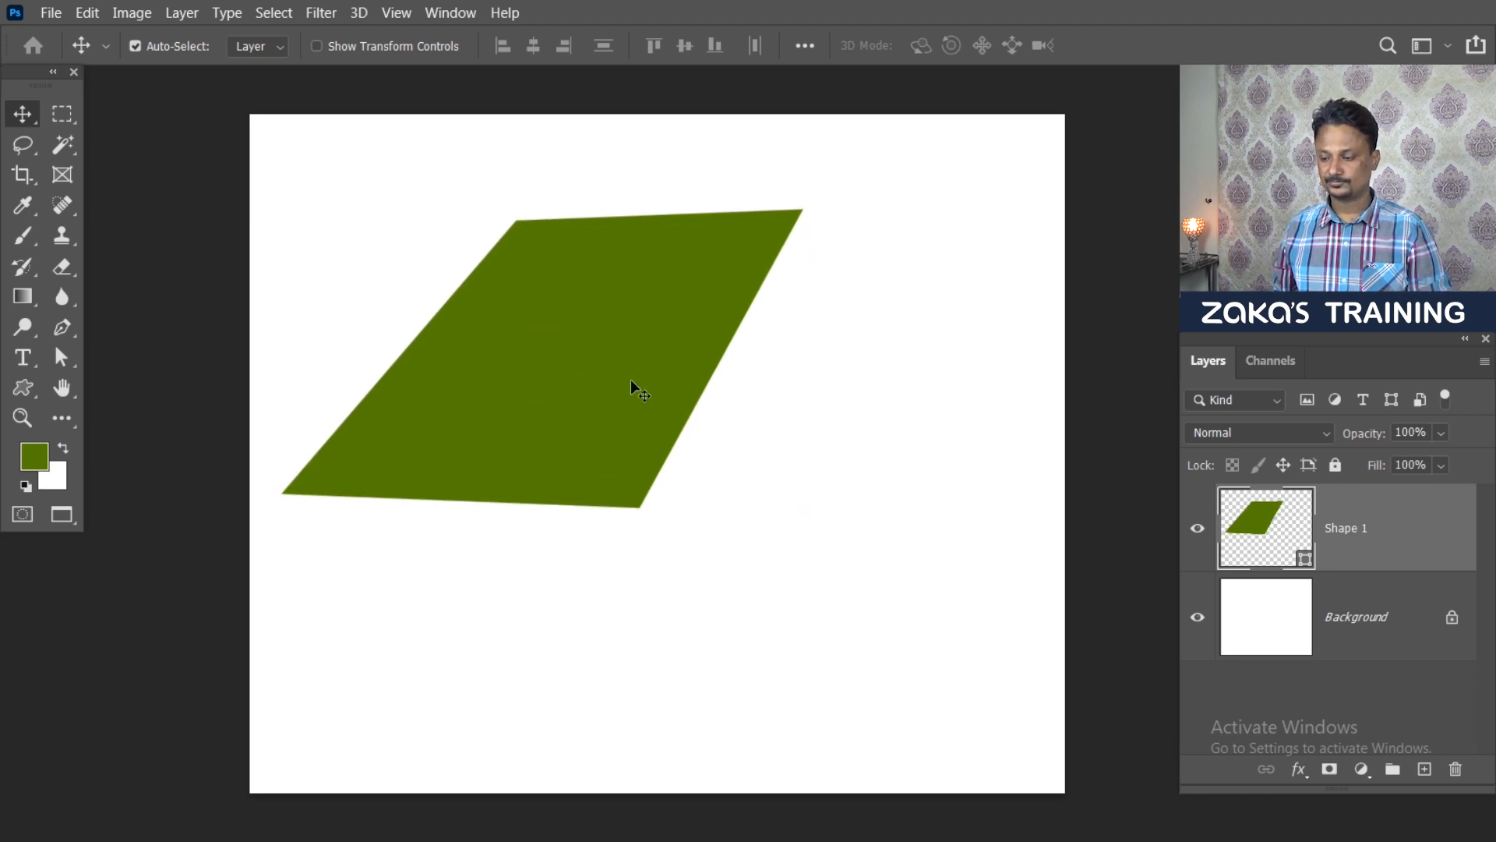
left_click(1198, 524)
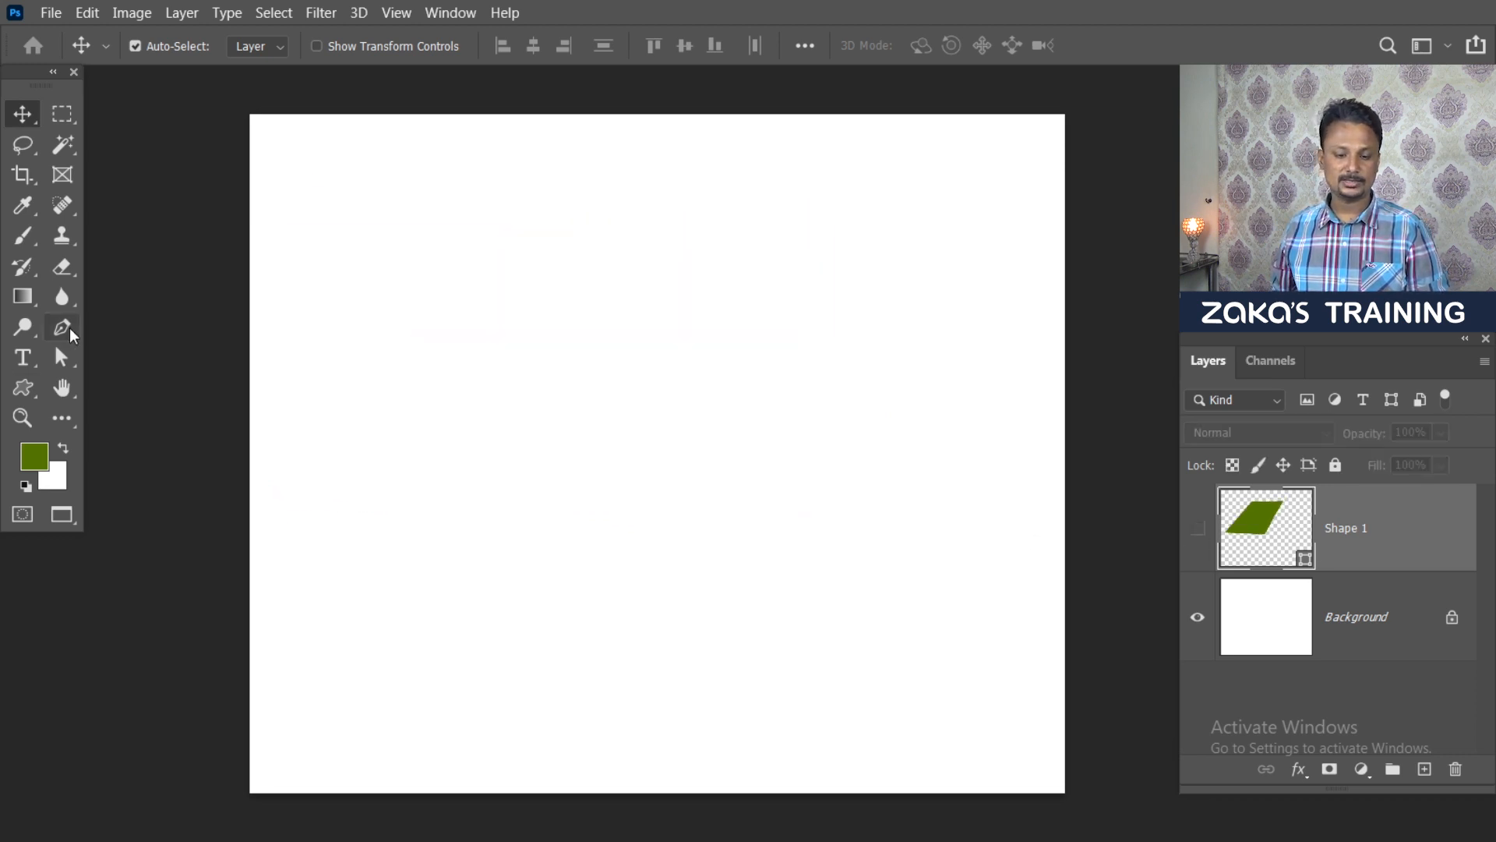
Step: Draw a new three-point curved shape about 808 by 610 px with the Pen tool, pulling long handles from its upper anchor
left_click(69, 327)
left_click(136, 326)
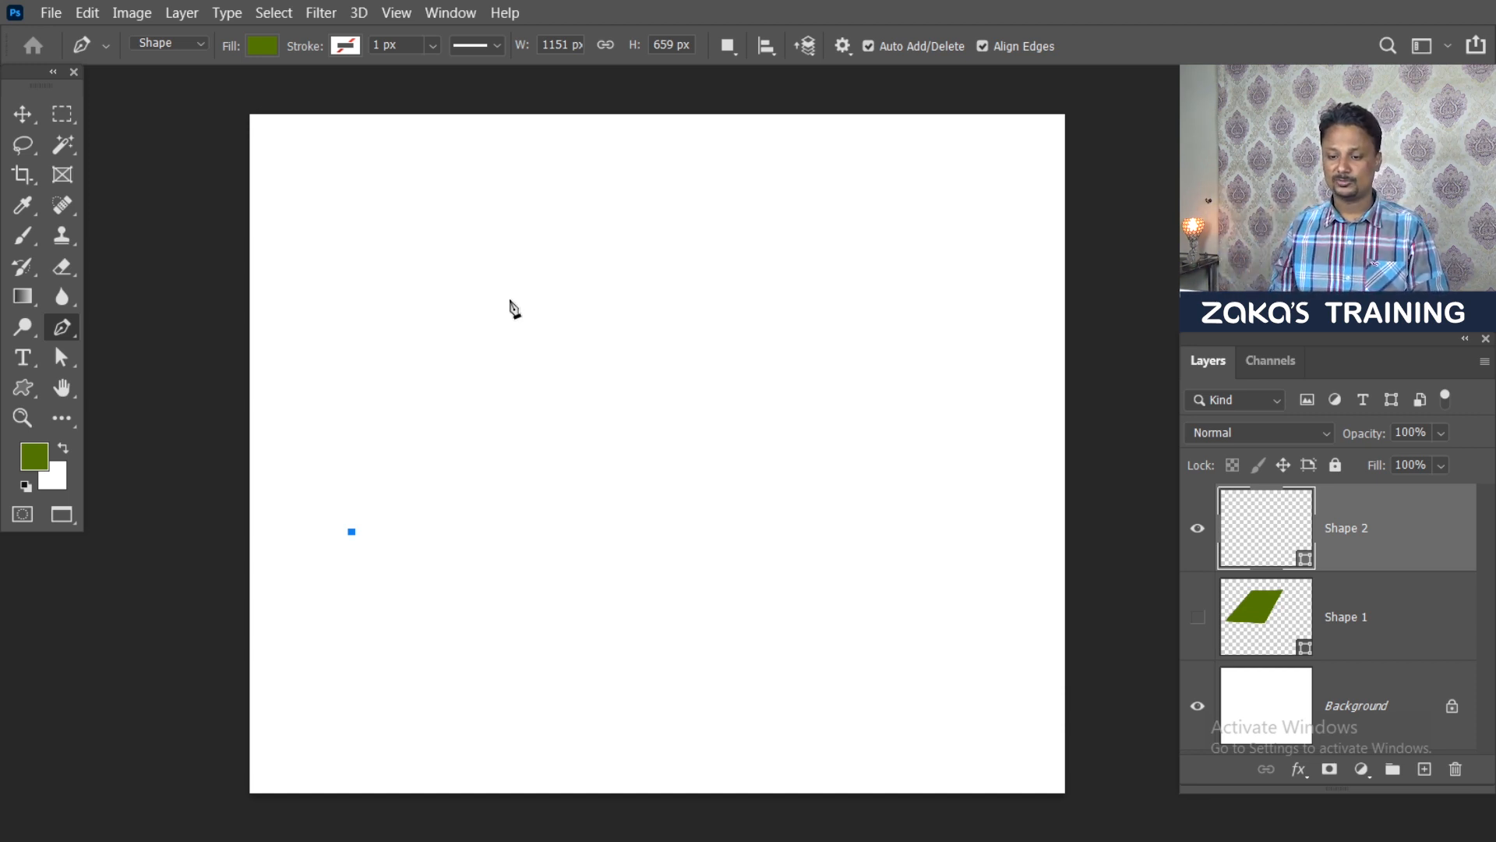
left_click(642, 290)
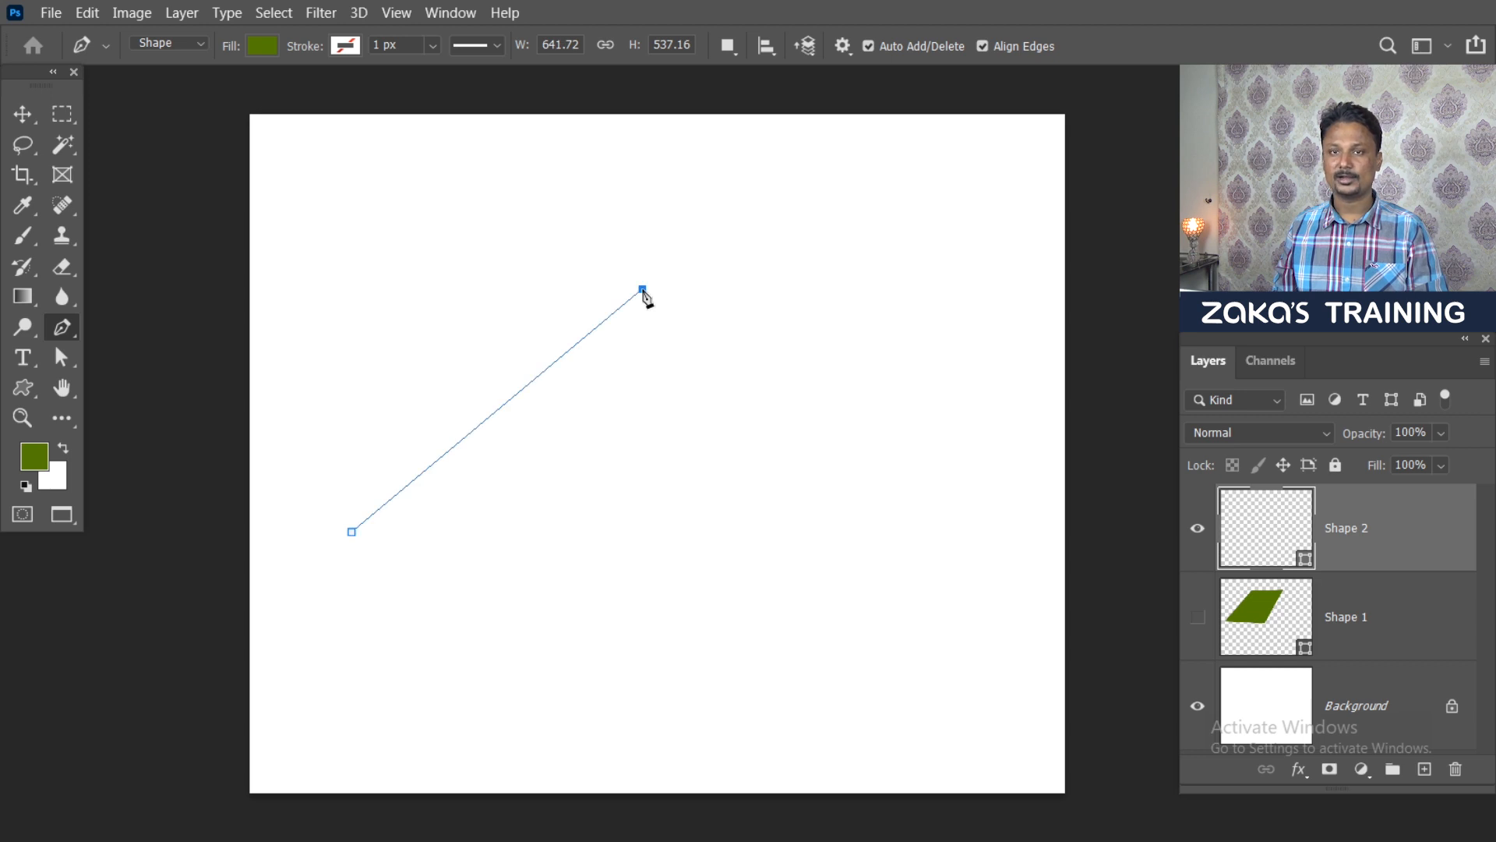
left_click_drag(644, 293, 902, 331)
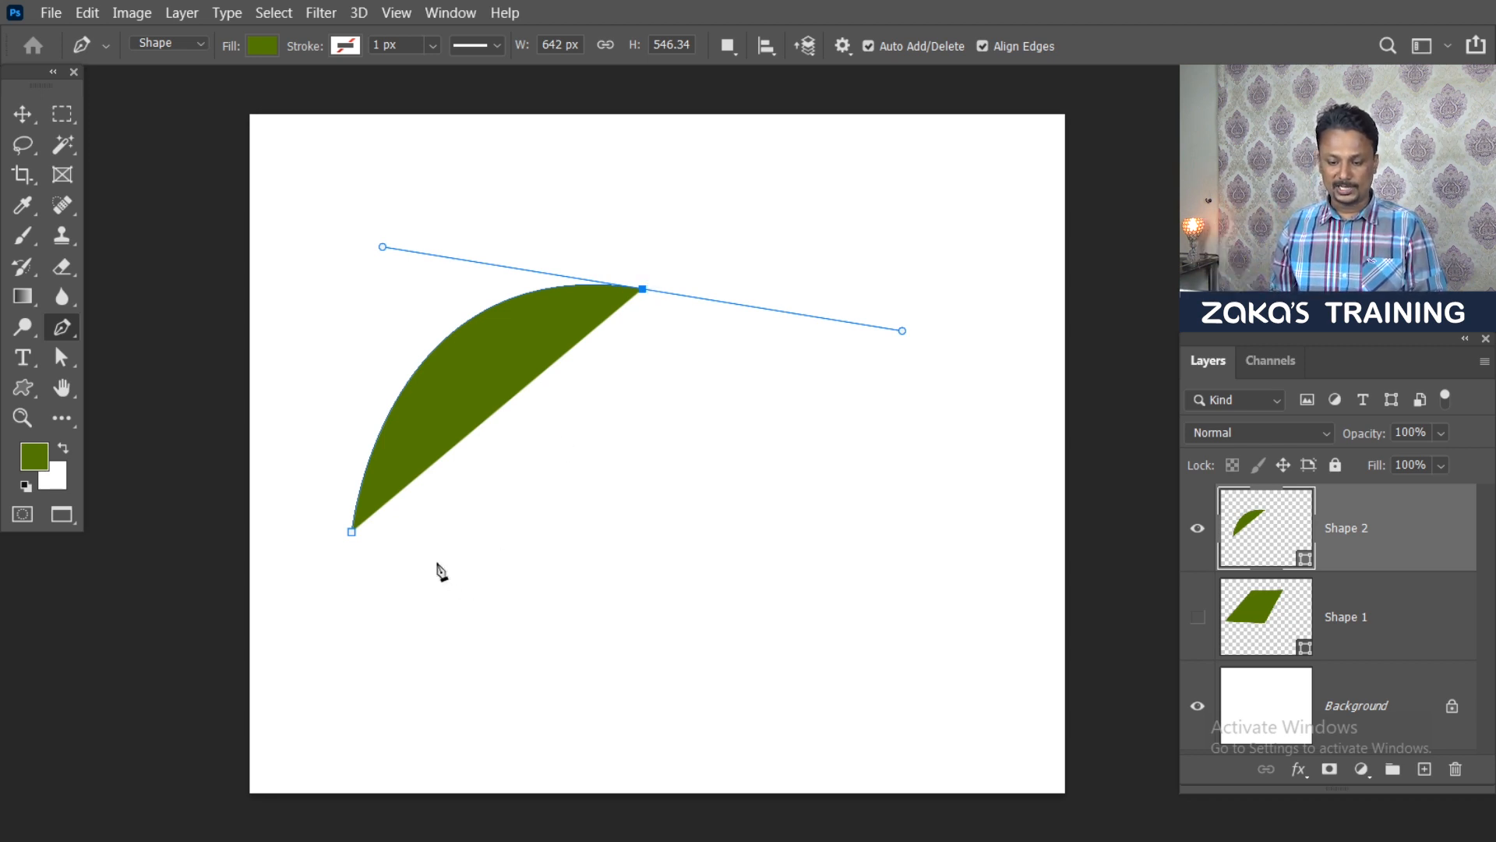
left_click(405, 560)
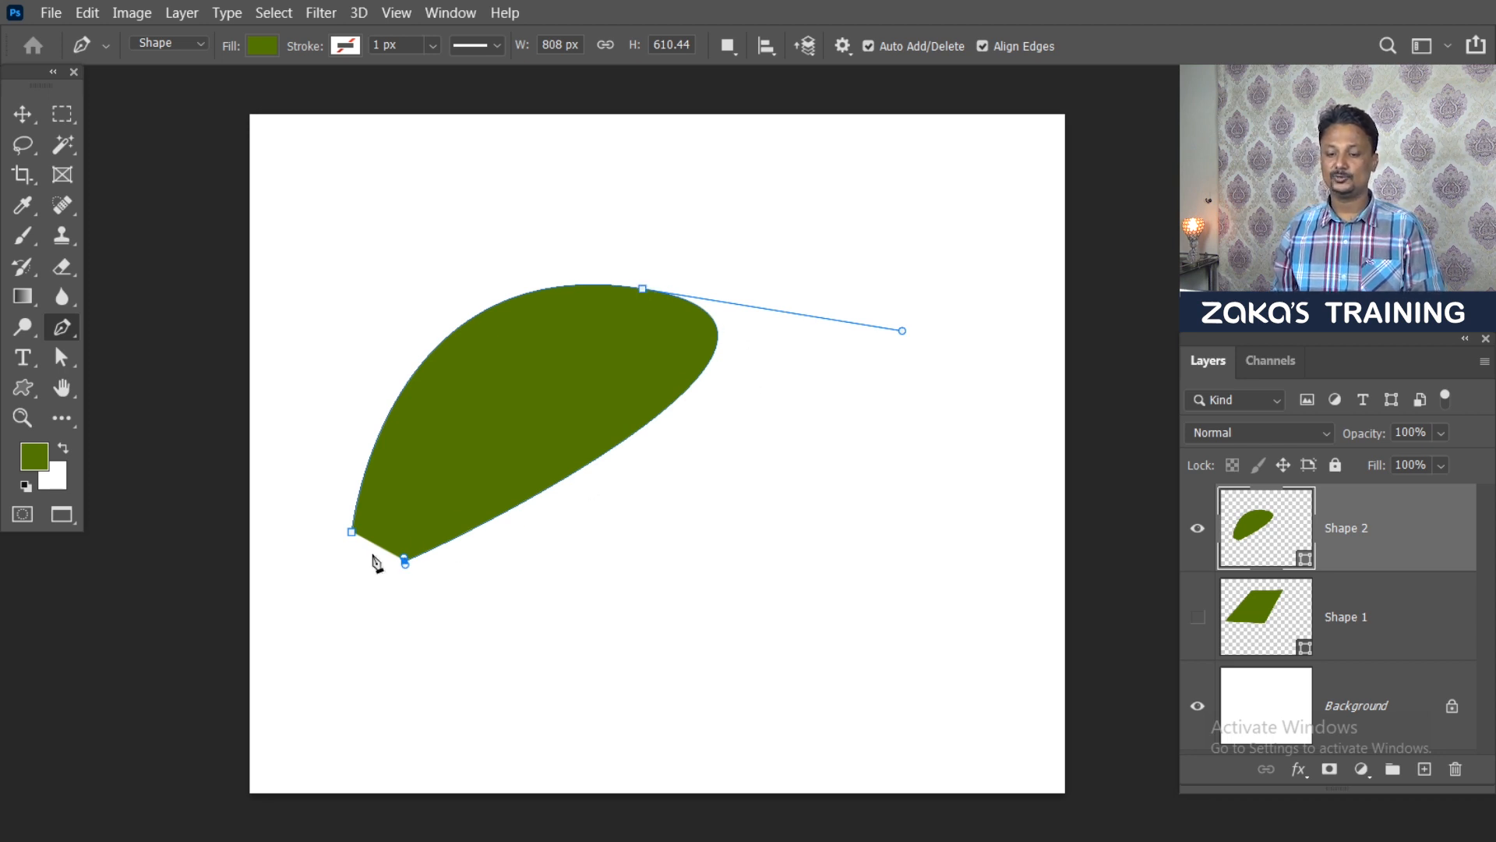
Step: Move the curved shape toward the canvas's upper-left corner and hide its layer
left_click(23, 117)
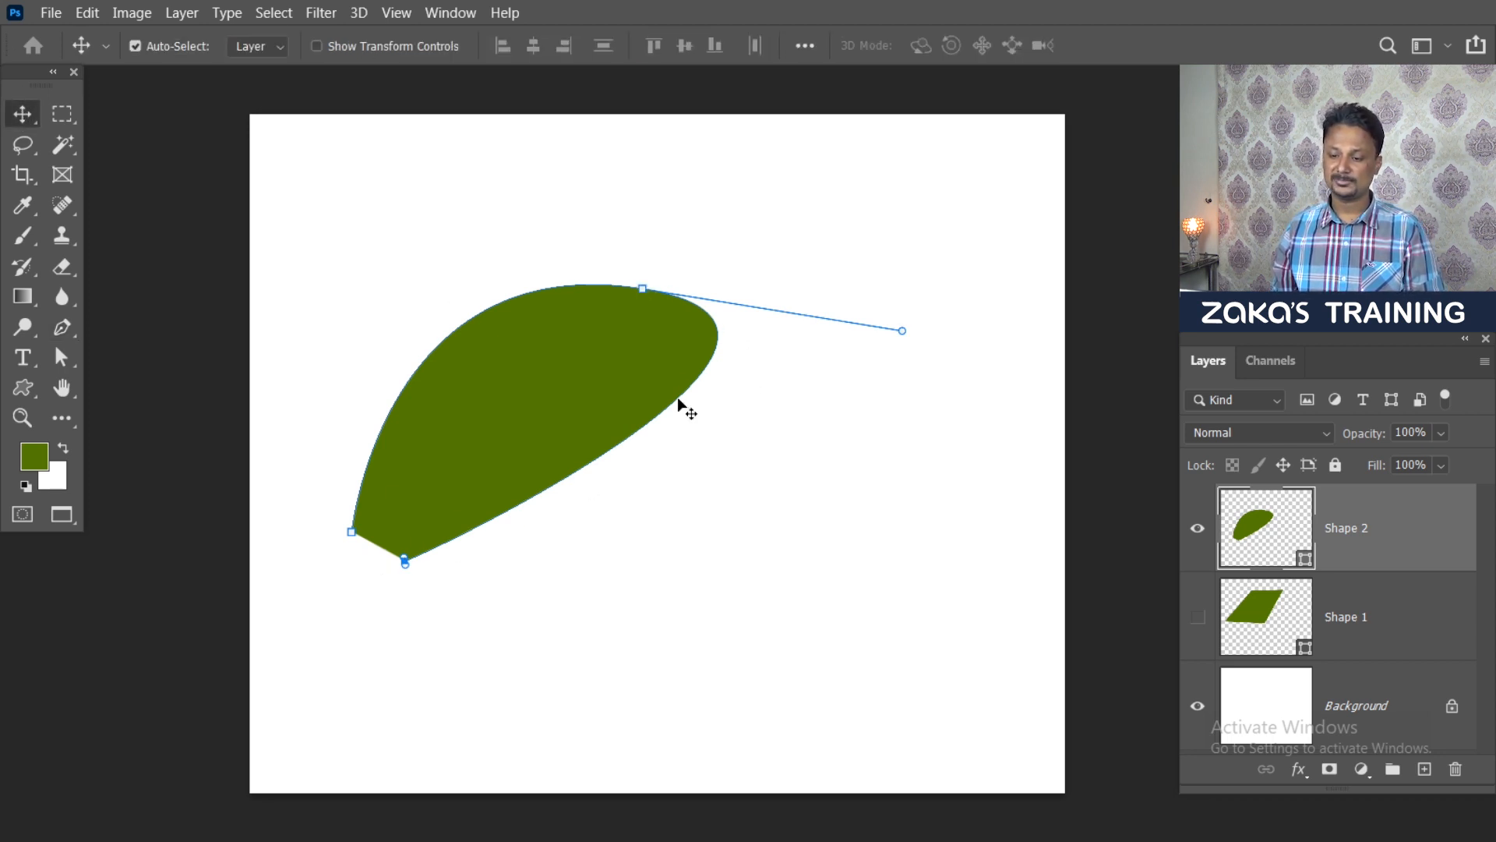
left_click_drag(586, 408, 532, 299)
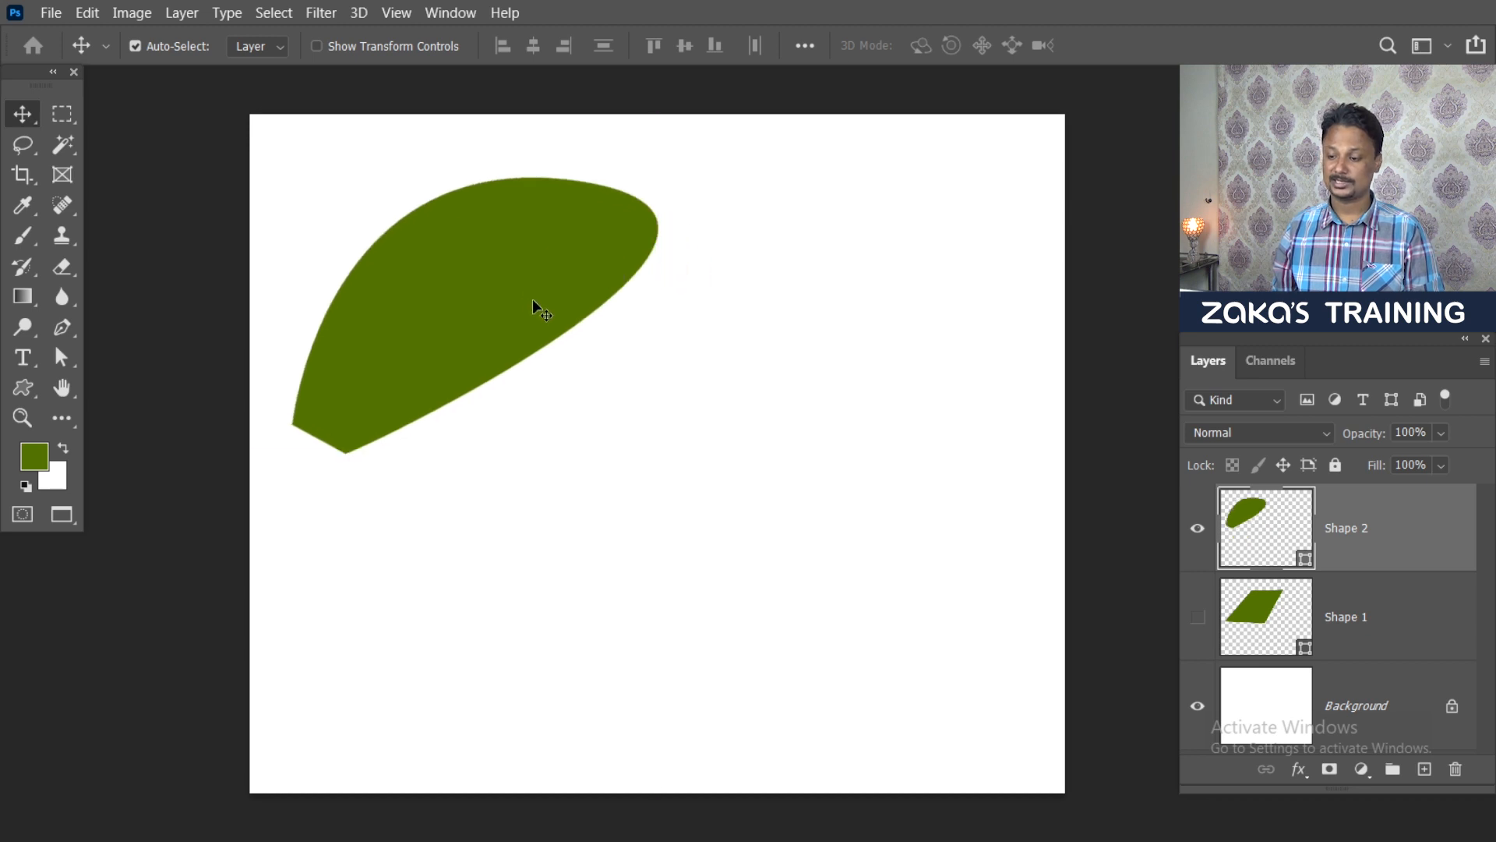
left_click(1197, 529)
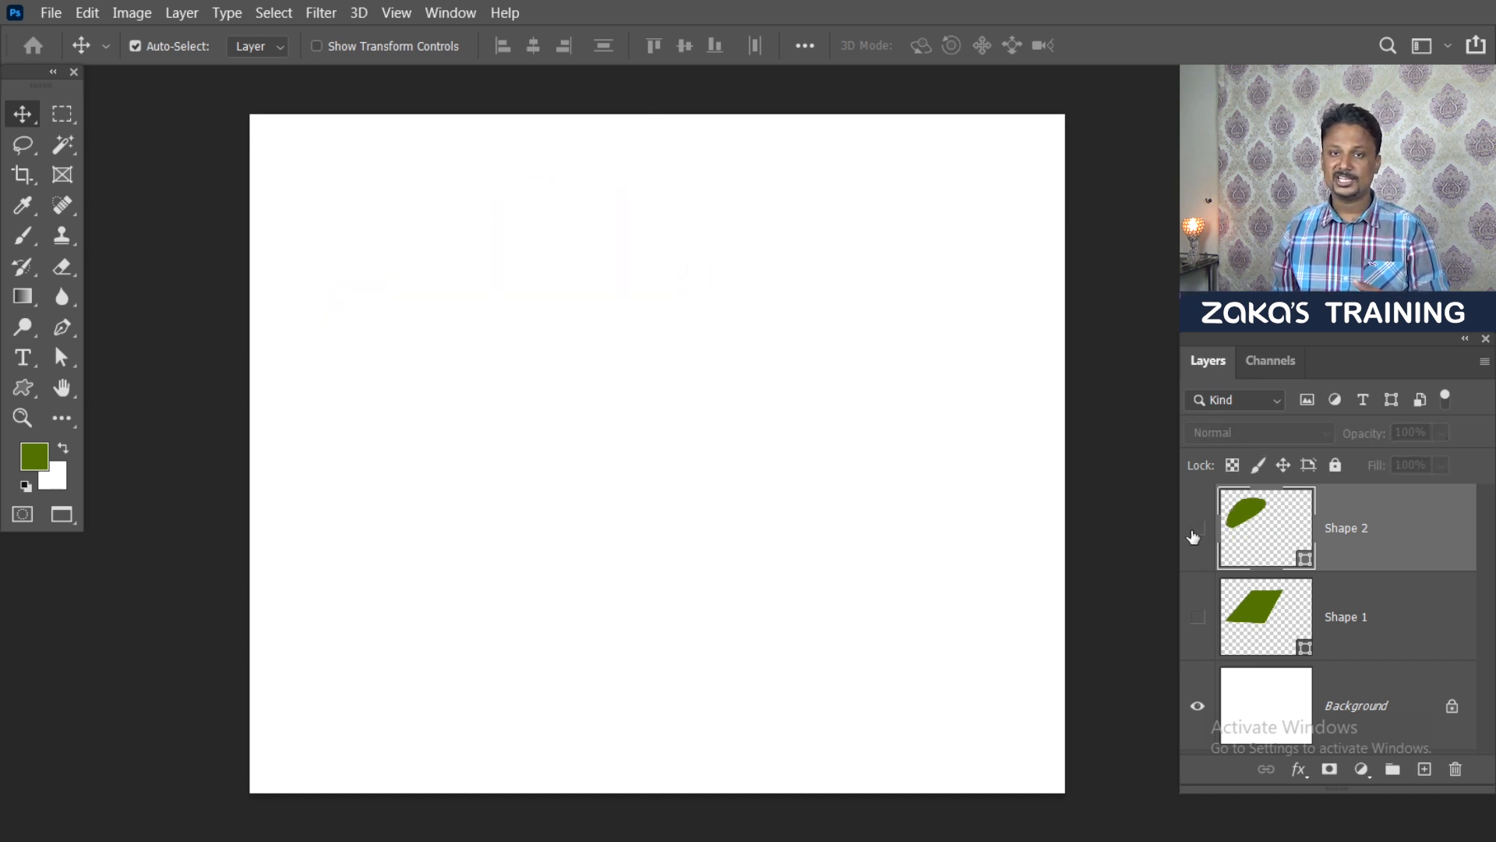
Step: Start another Pen tool shape with a curved segment about 475 by 527 px rising from lower left to an upper anchor
left_click(55, 330)
left_click(132, 326)
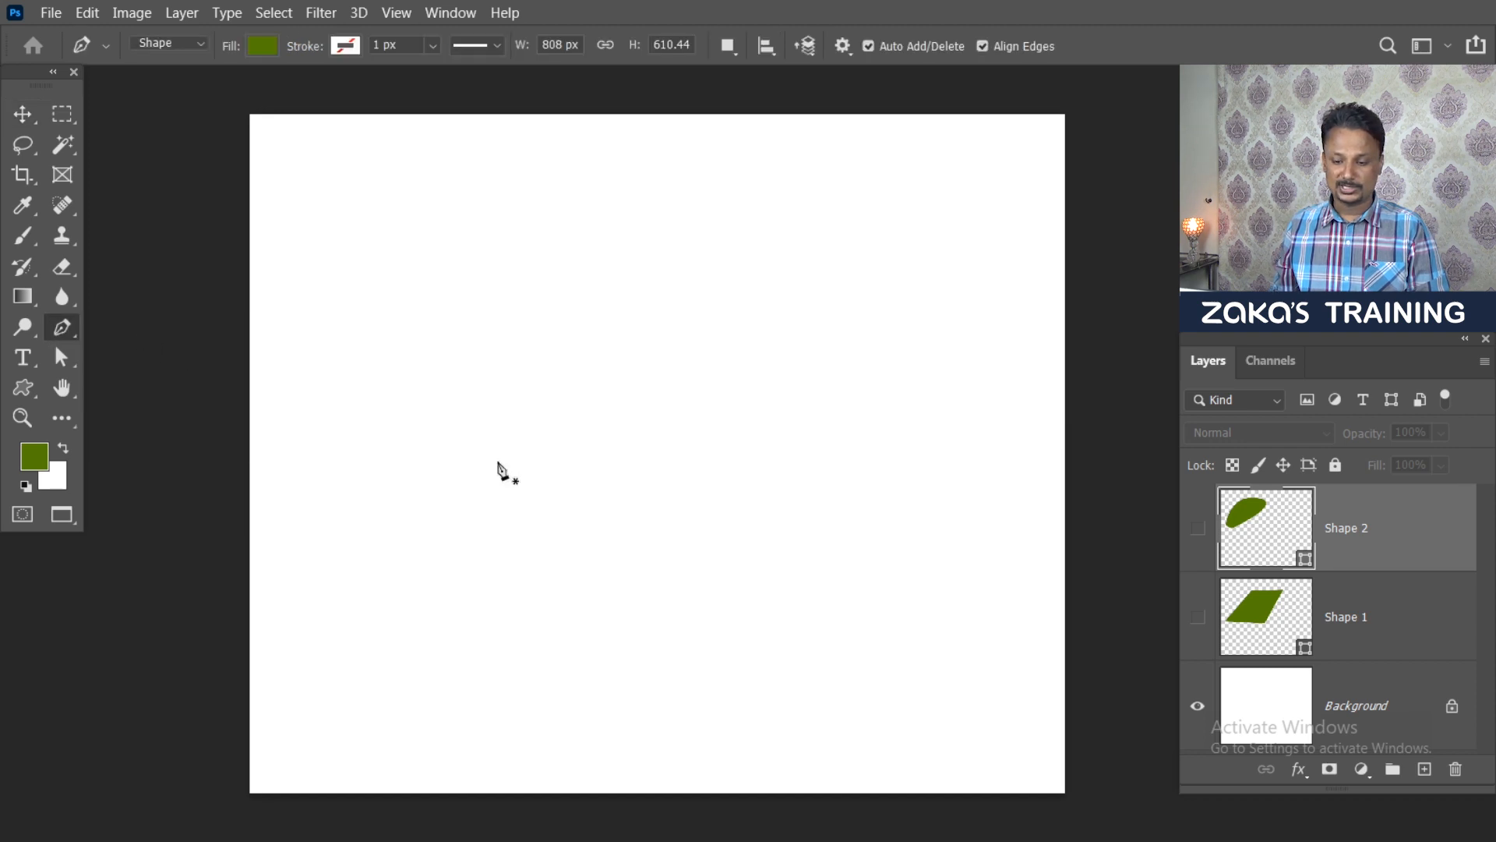
left_click(386, 530)
left_click_drag(600, 291, 807, 269)
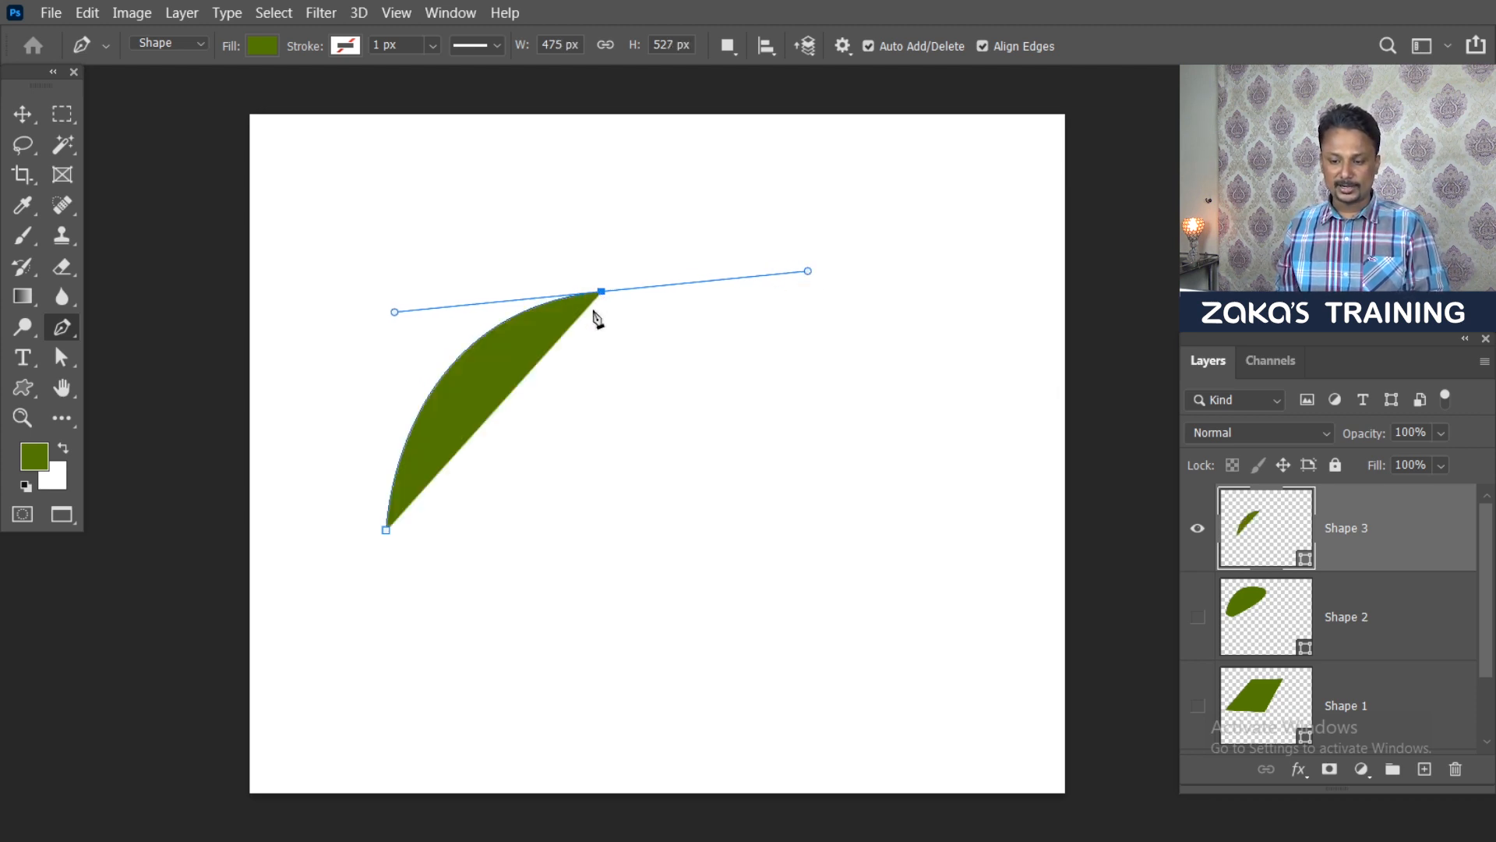
Step: Adjust the upper anchor's direction handles to make the segment's curve rounder, with the outgoing handle sloping slightly downward
left_click(397, 316, "ctrl")
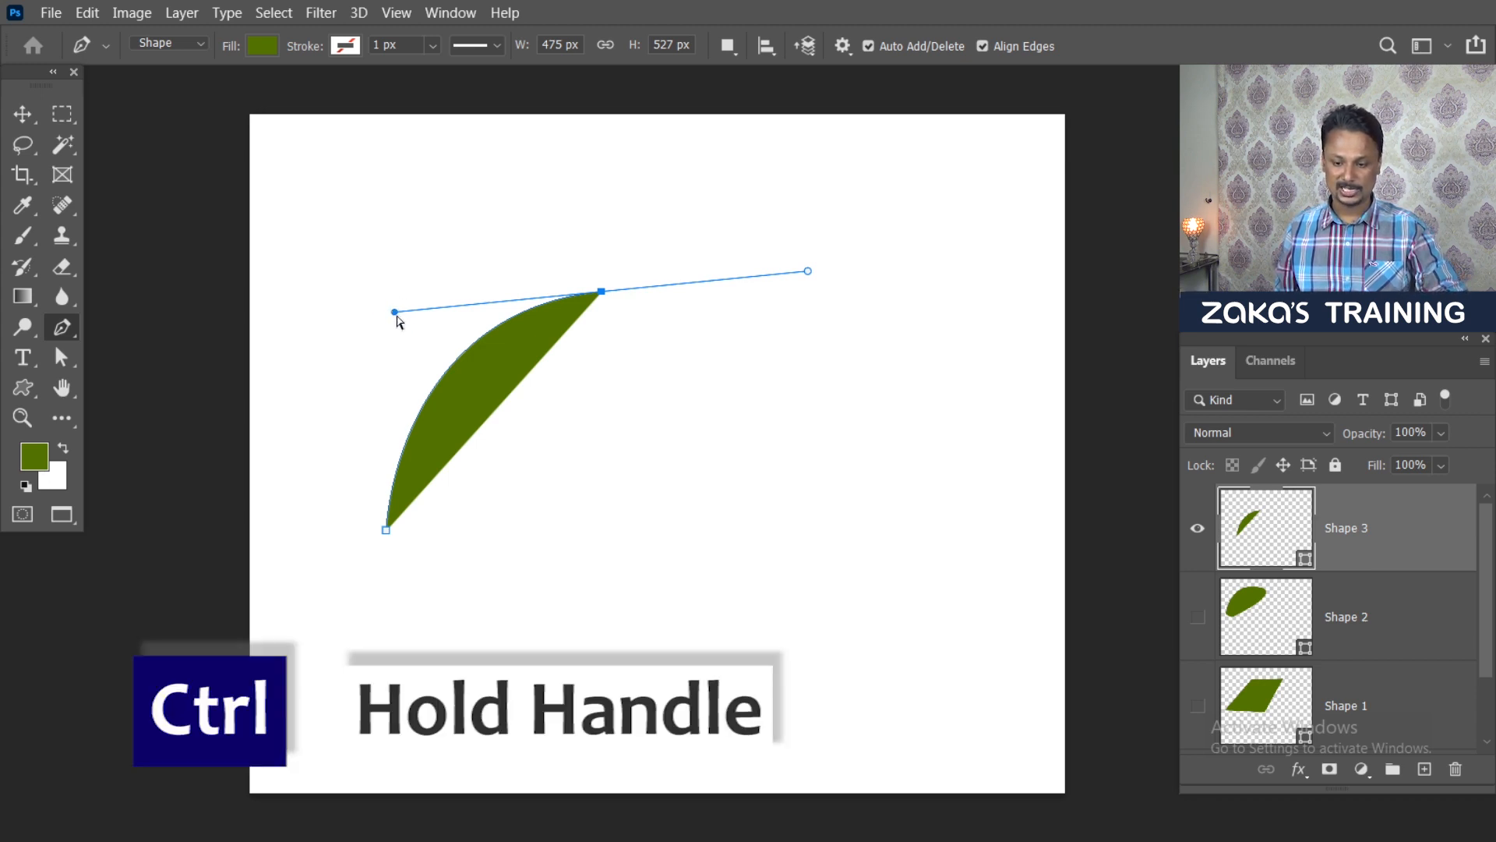
left_click_drag(396, 317, 372, 350)
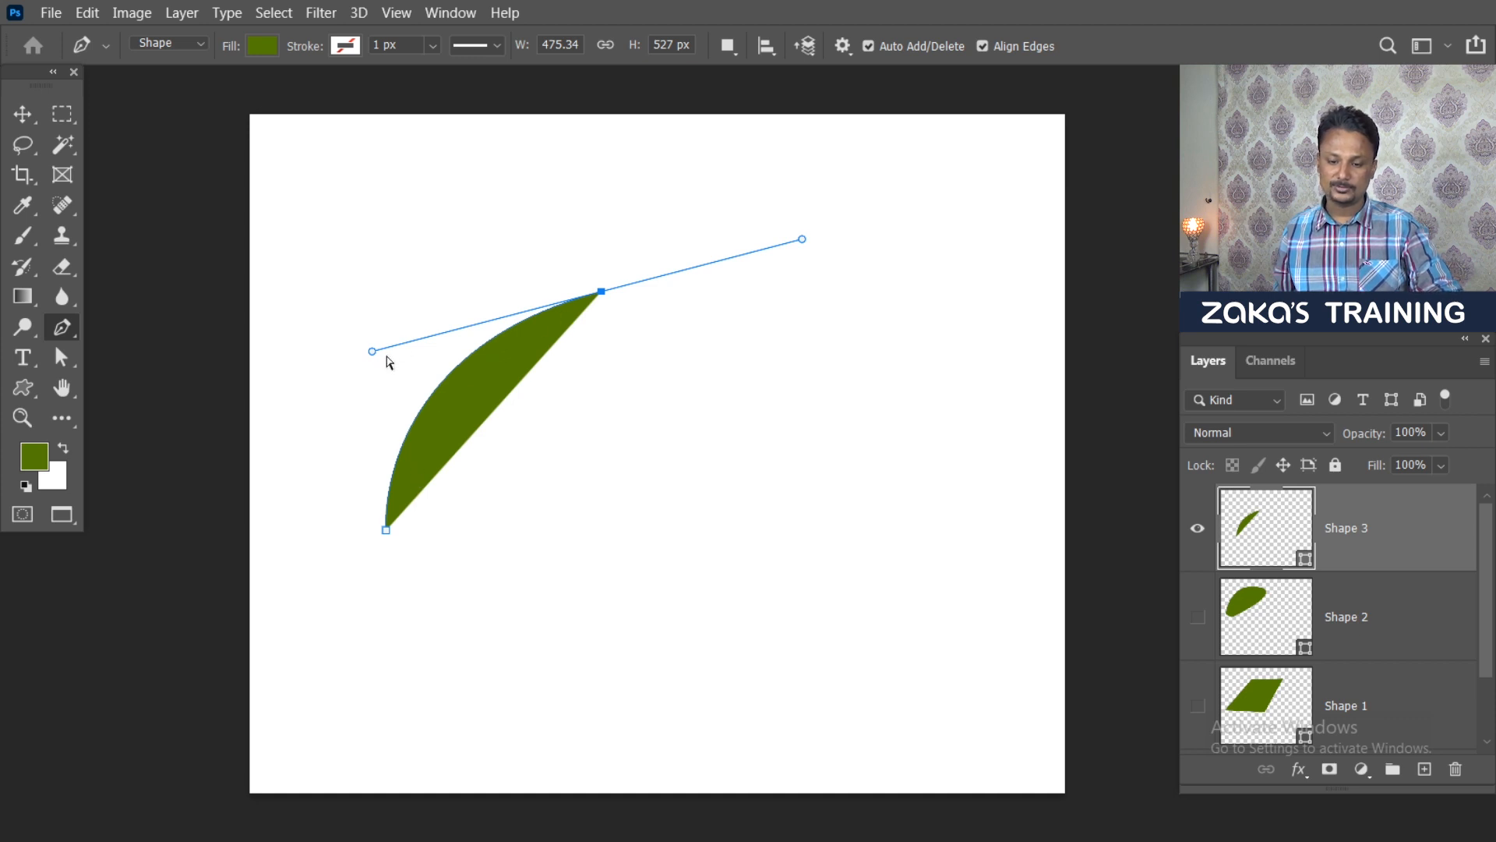
left_click_drag(374, 356, 361, 266)
left_click_drag(809, 316, 854, 315)
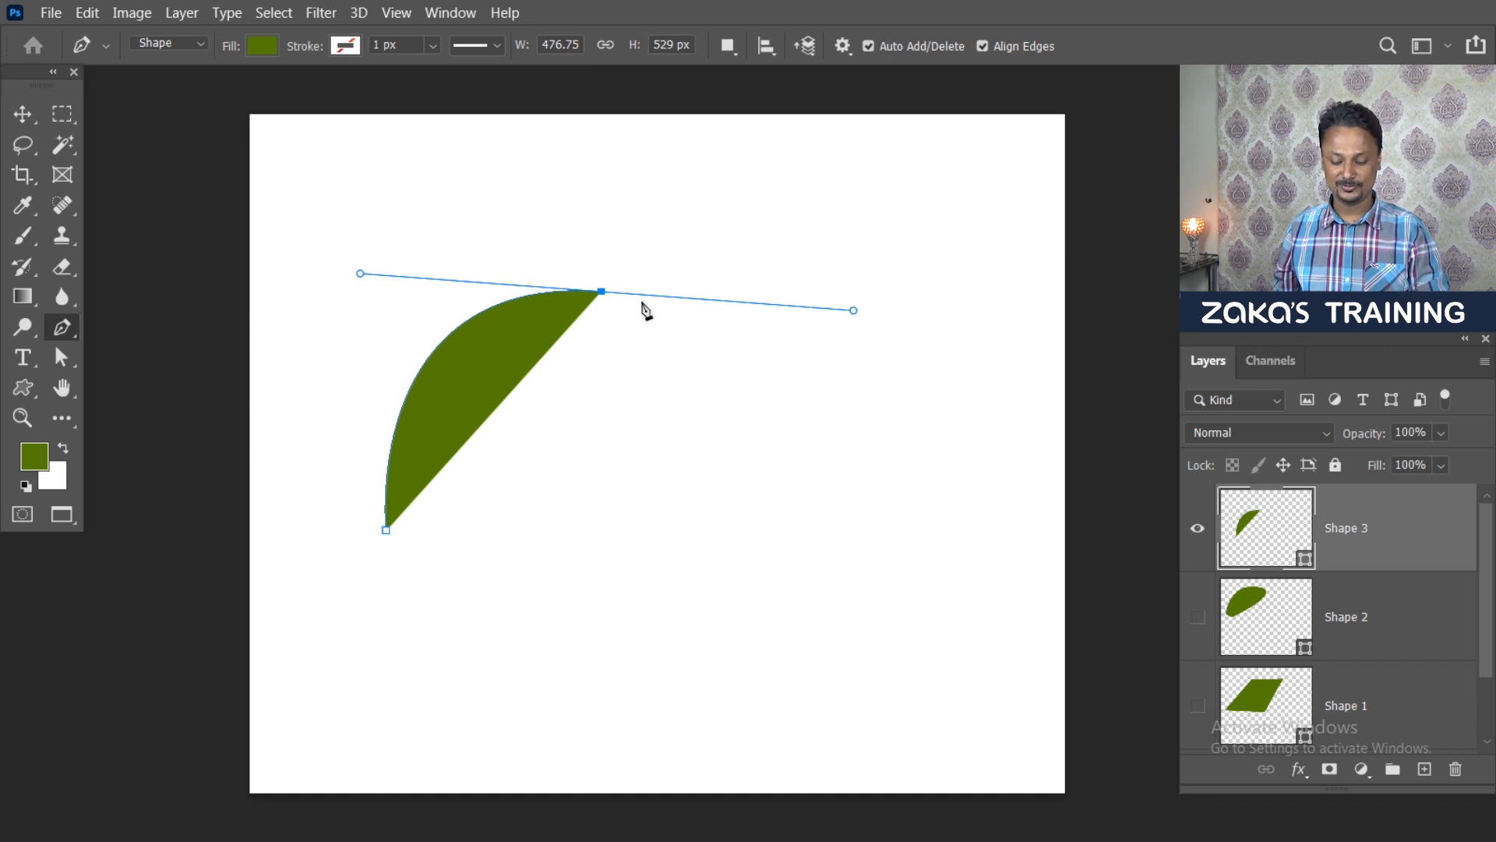
Step: Remove the upper anchor's outgoing handle and close the path with a curved lower edge, forming a leaf about 502 by 529 px
left_click(602, 293)
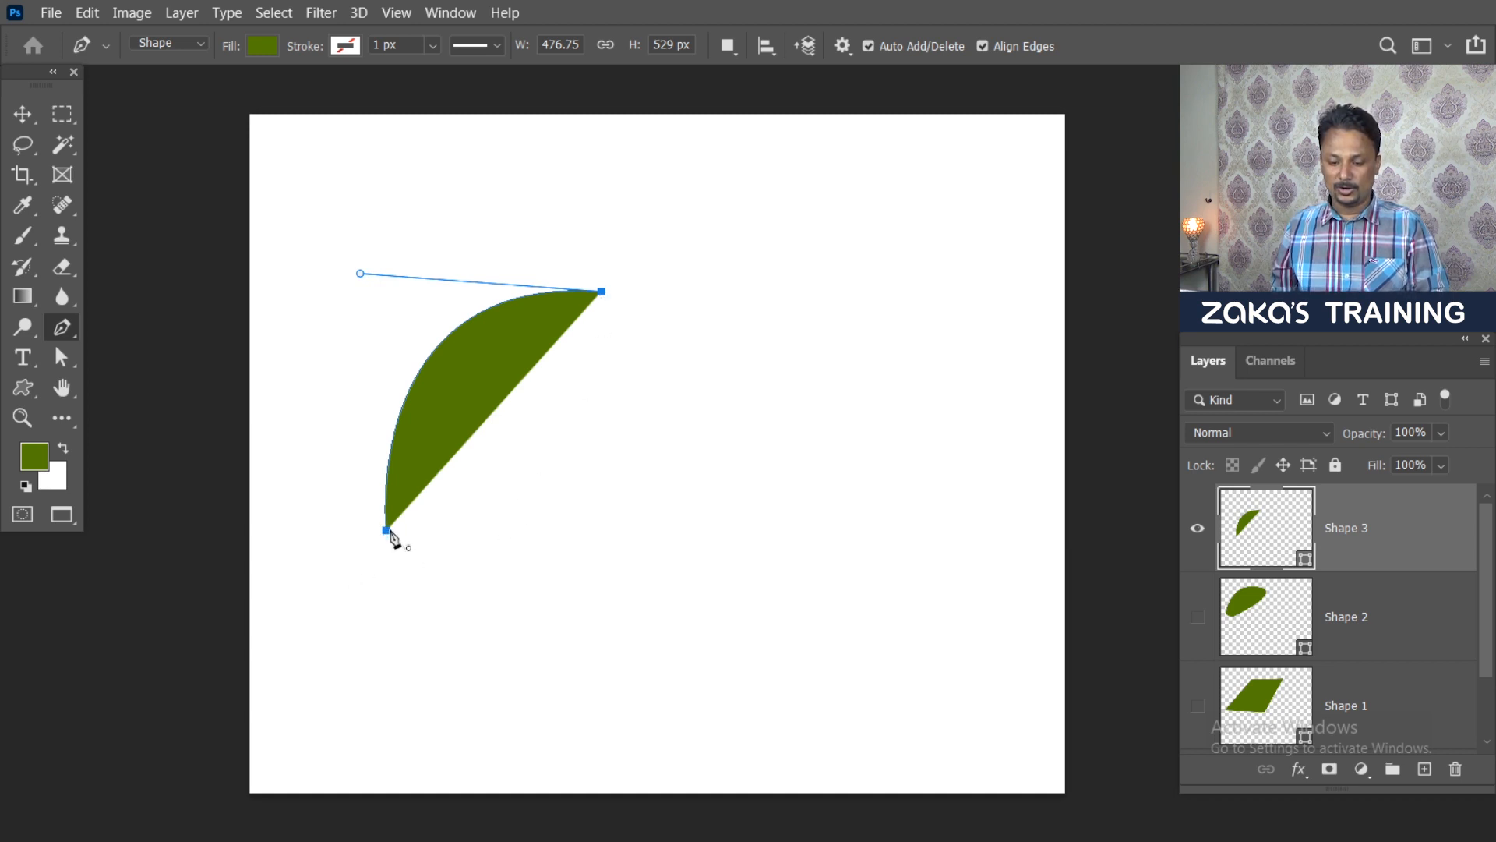
left_click_drag(386, 531, 88, 629)
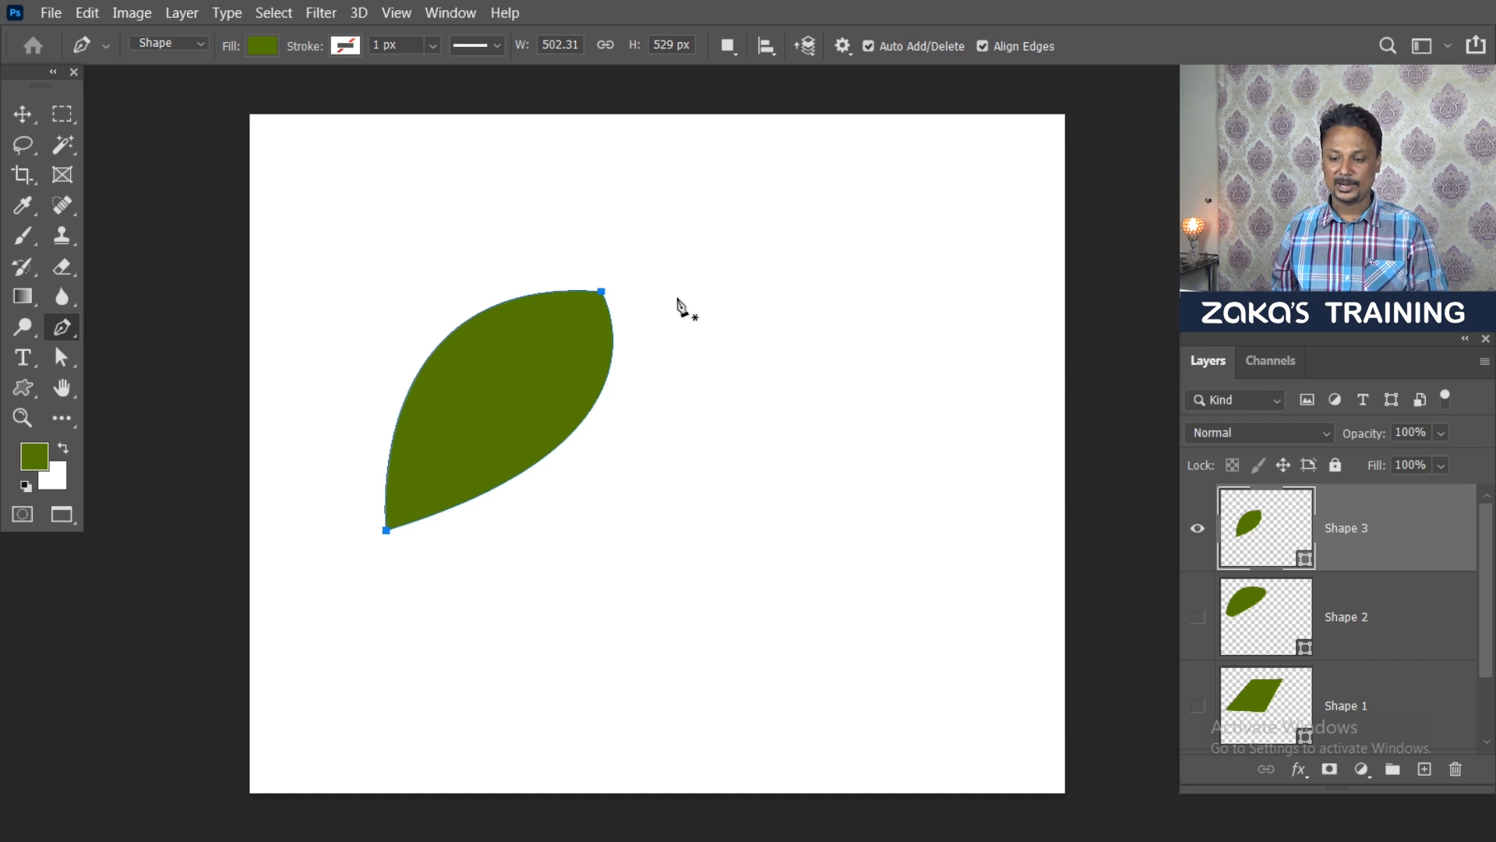
Step: Move the leaf slightly up and to the right on the canvas, and switch back to the Pen tool
left_click(22, 113)
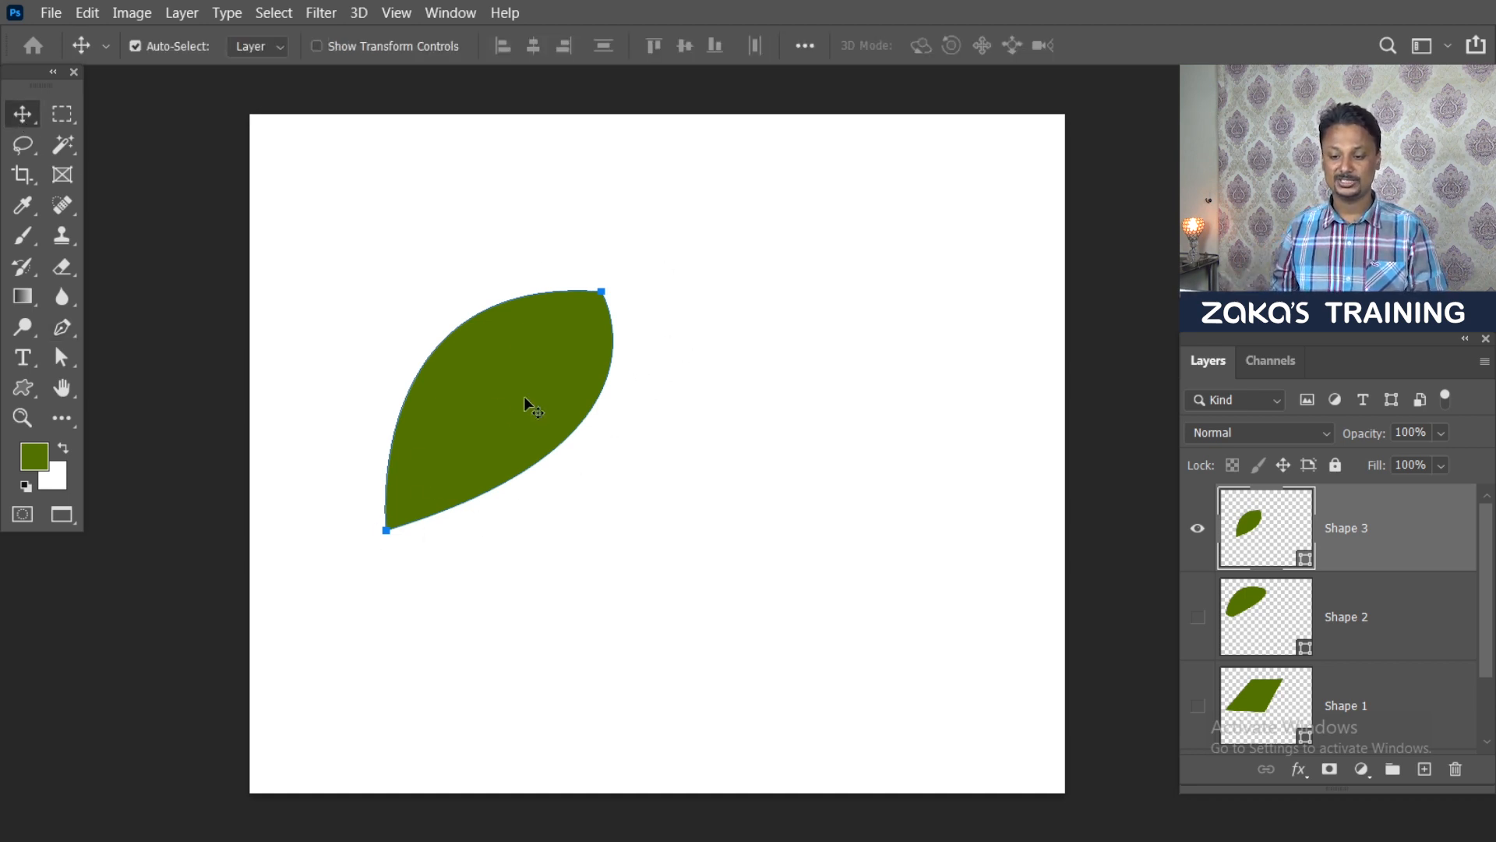
left_click_drag(495, 401, 545, 368)
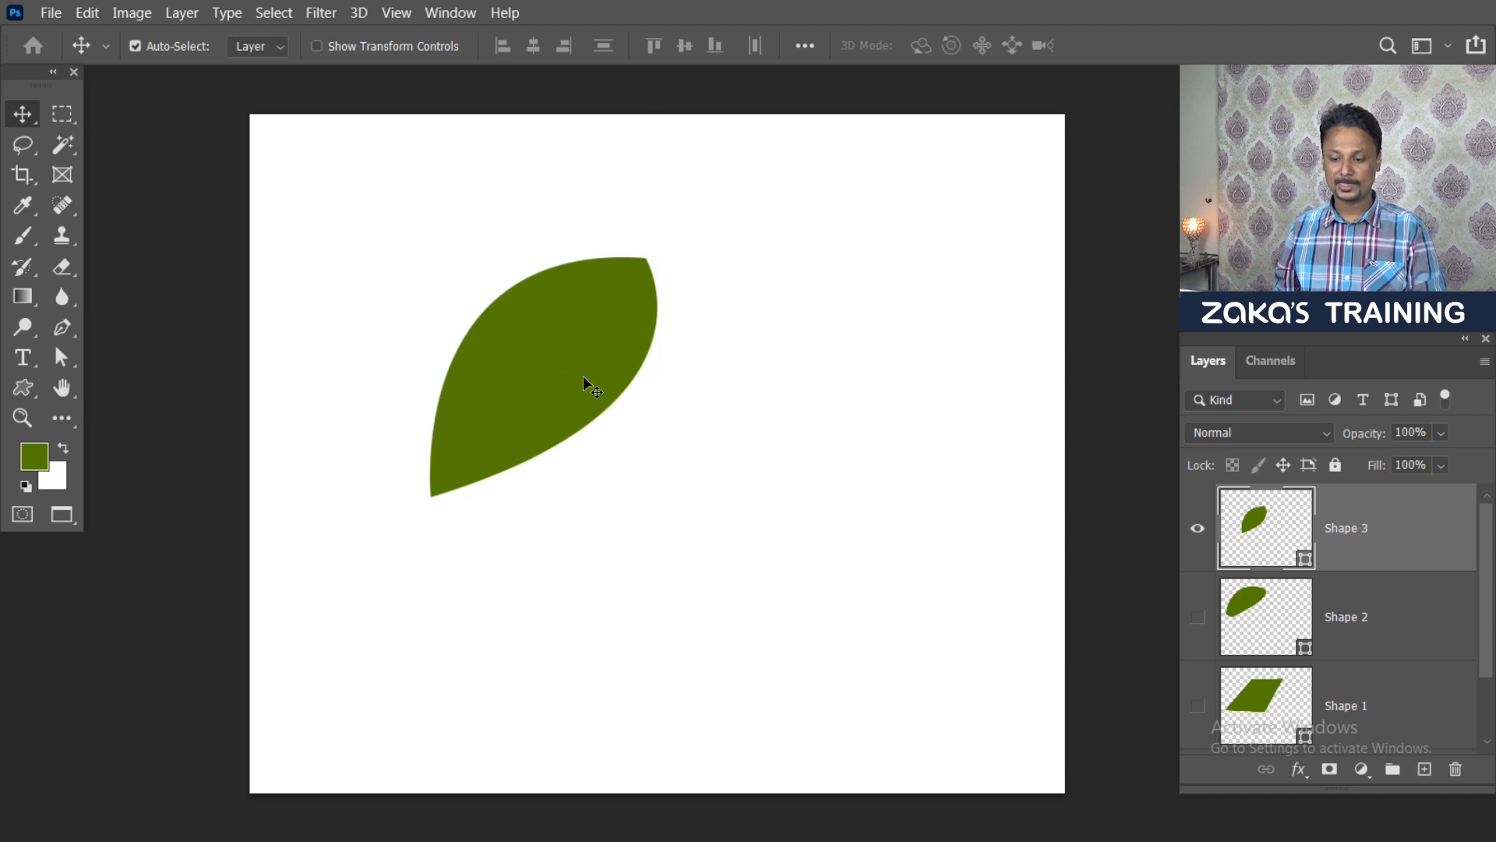
left_click(63, 327)
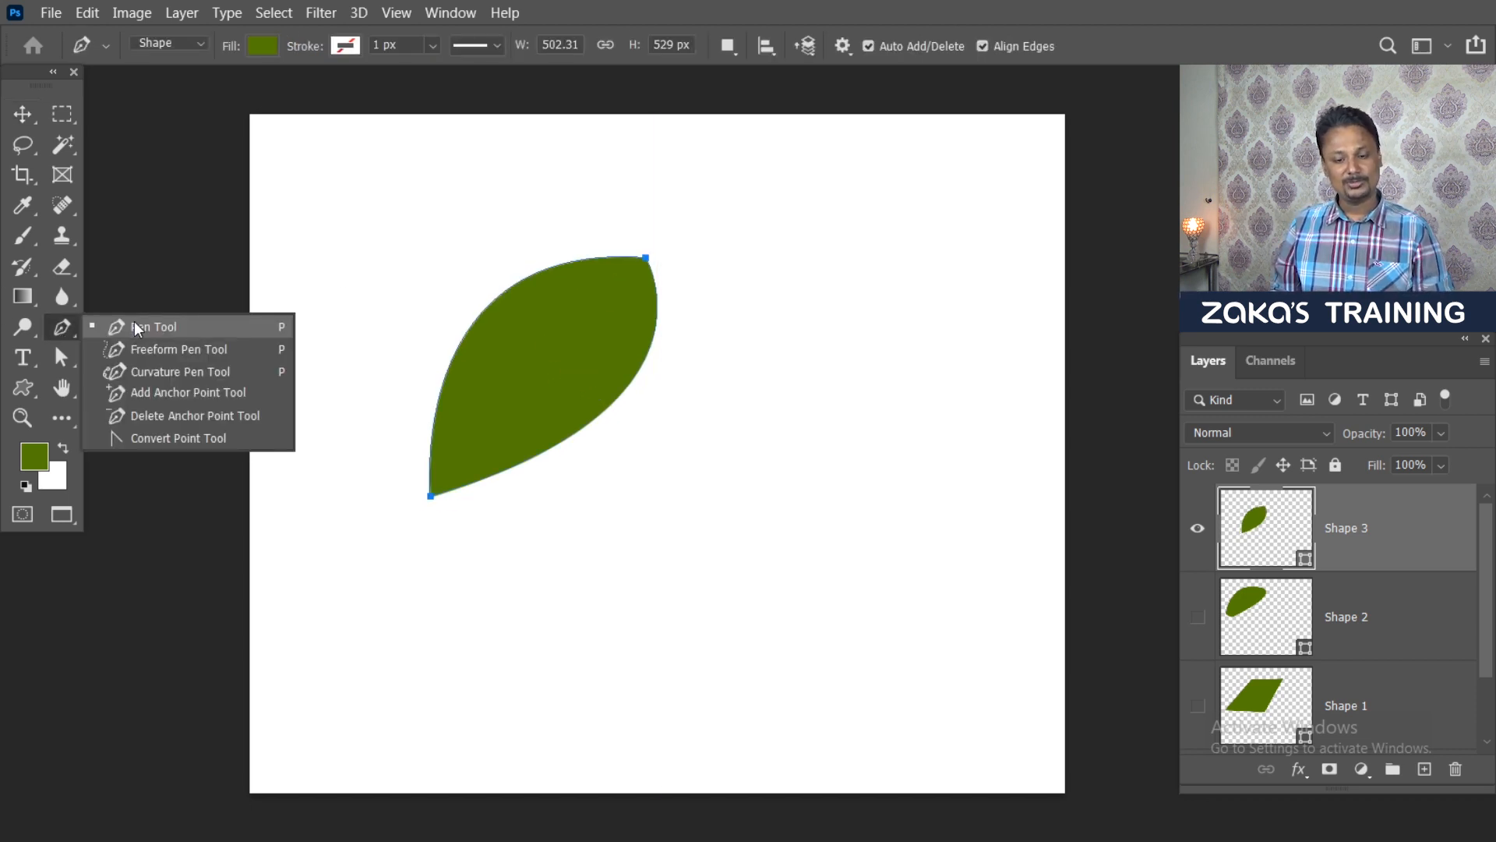
Step: Raise the leaf's upper direction handle slightly and pull the lower-left anchor's handle outward, making the leaf about 511 by 531 px
left_click(135, 326)
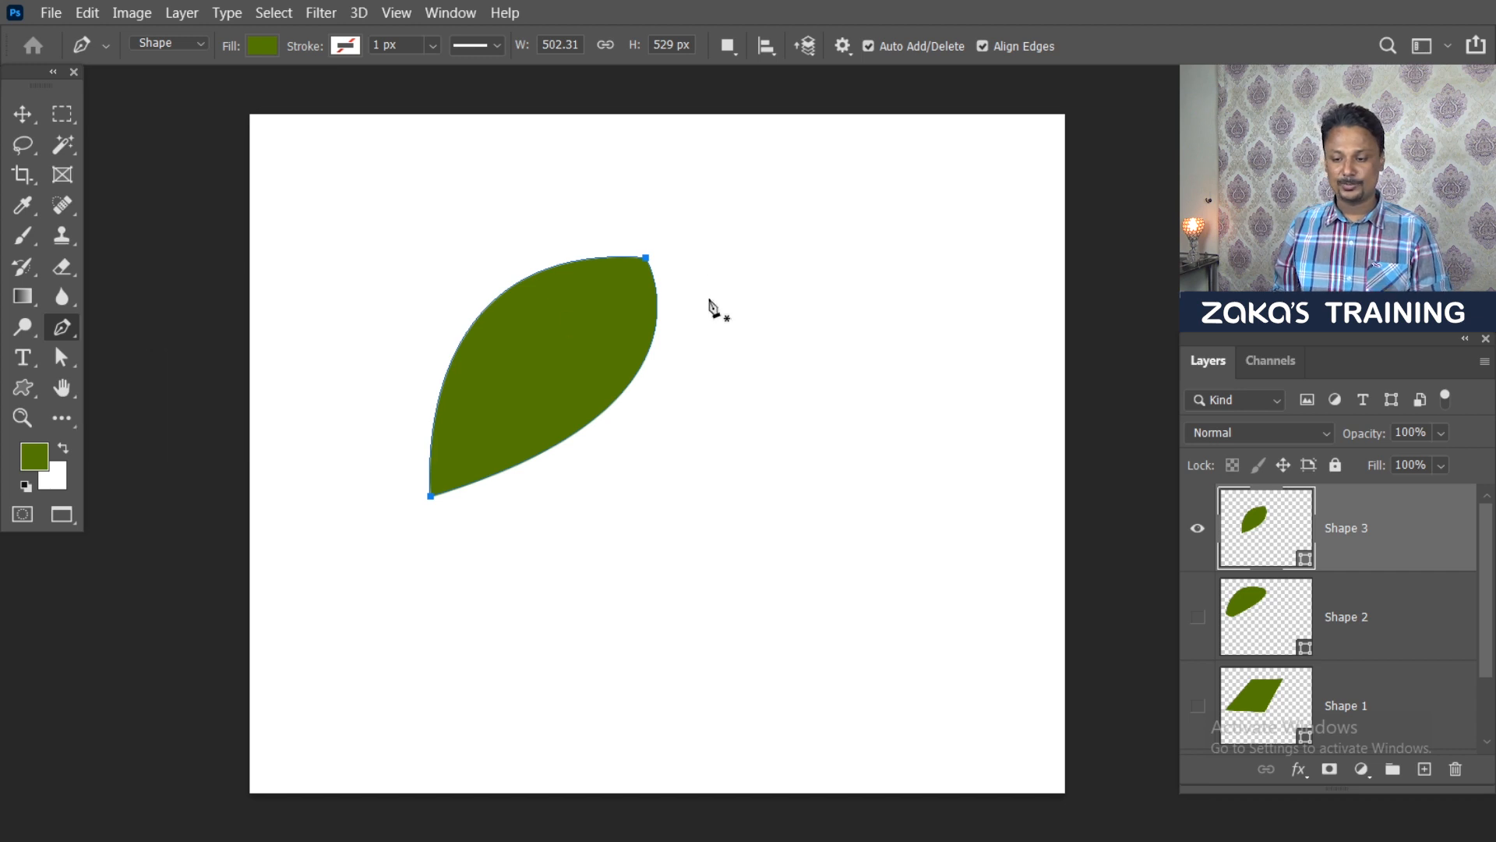
left_click(647, 260, "ctrl")
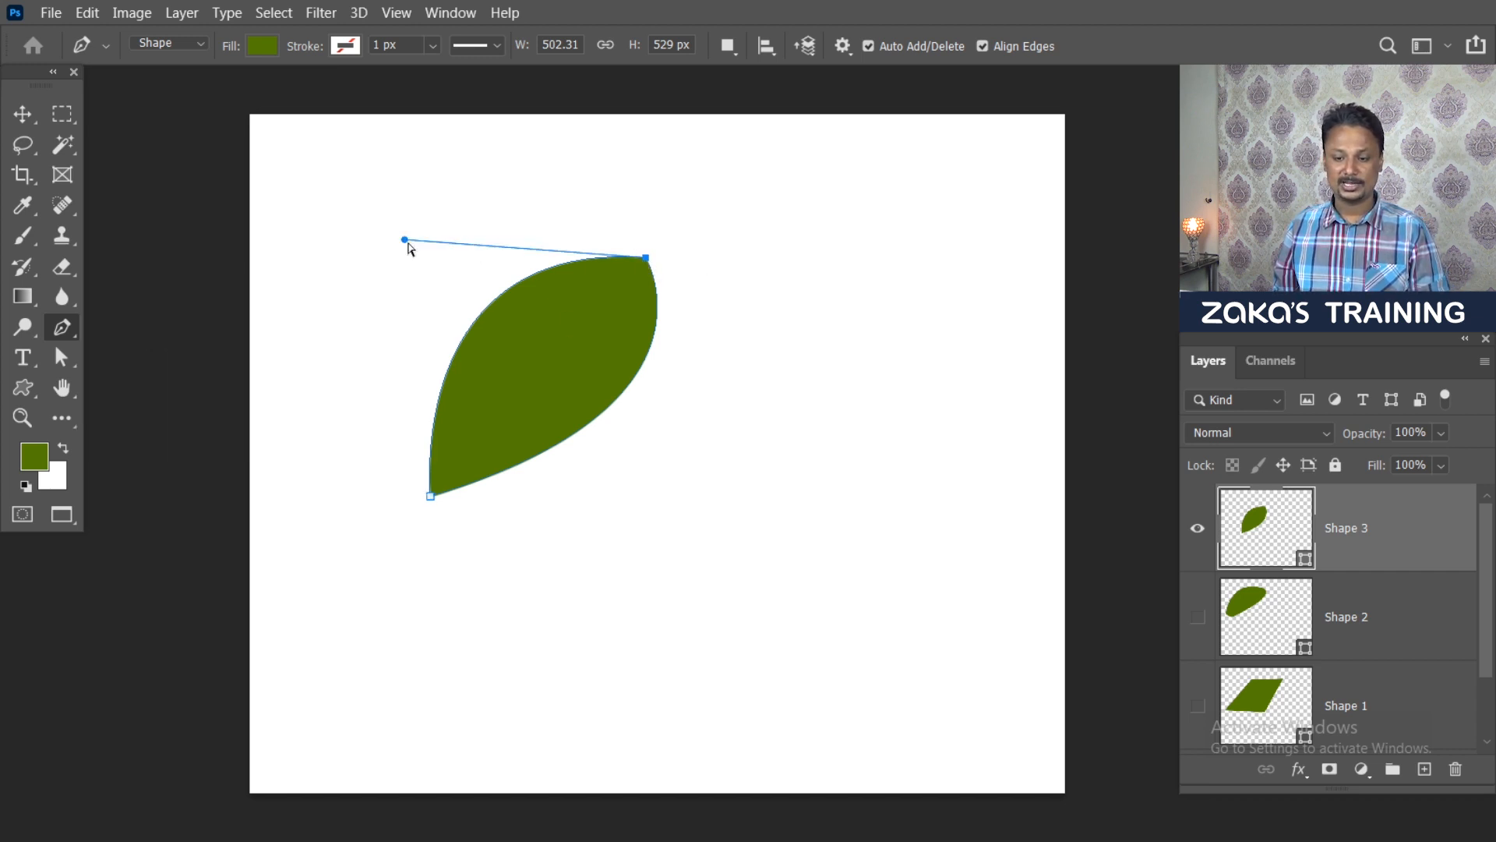
left_click_drag(404, 240, 406, 233)
left_click(431, 497, "ctrl")
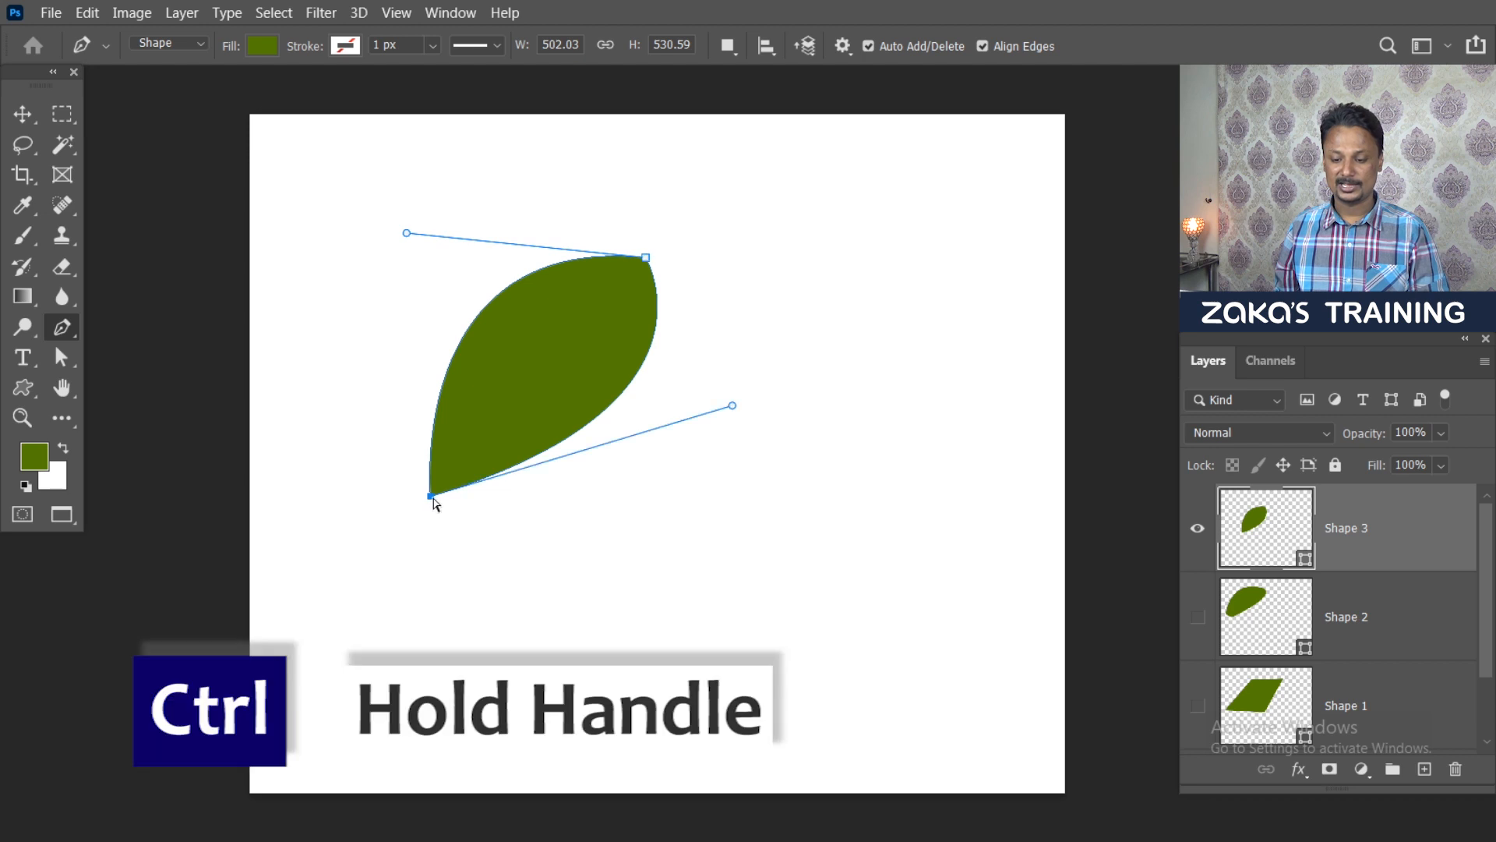
left_click_drag(732, 405, 748, 436)
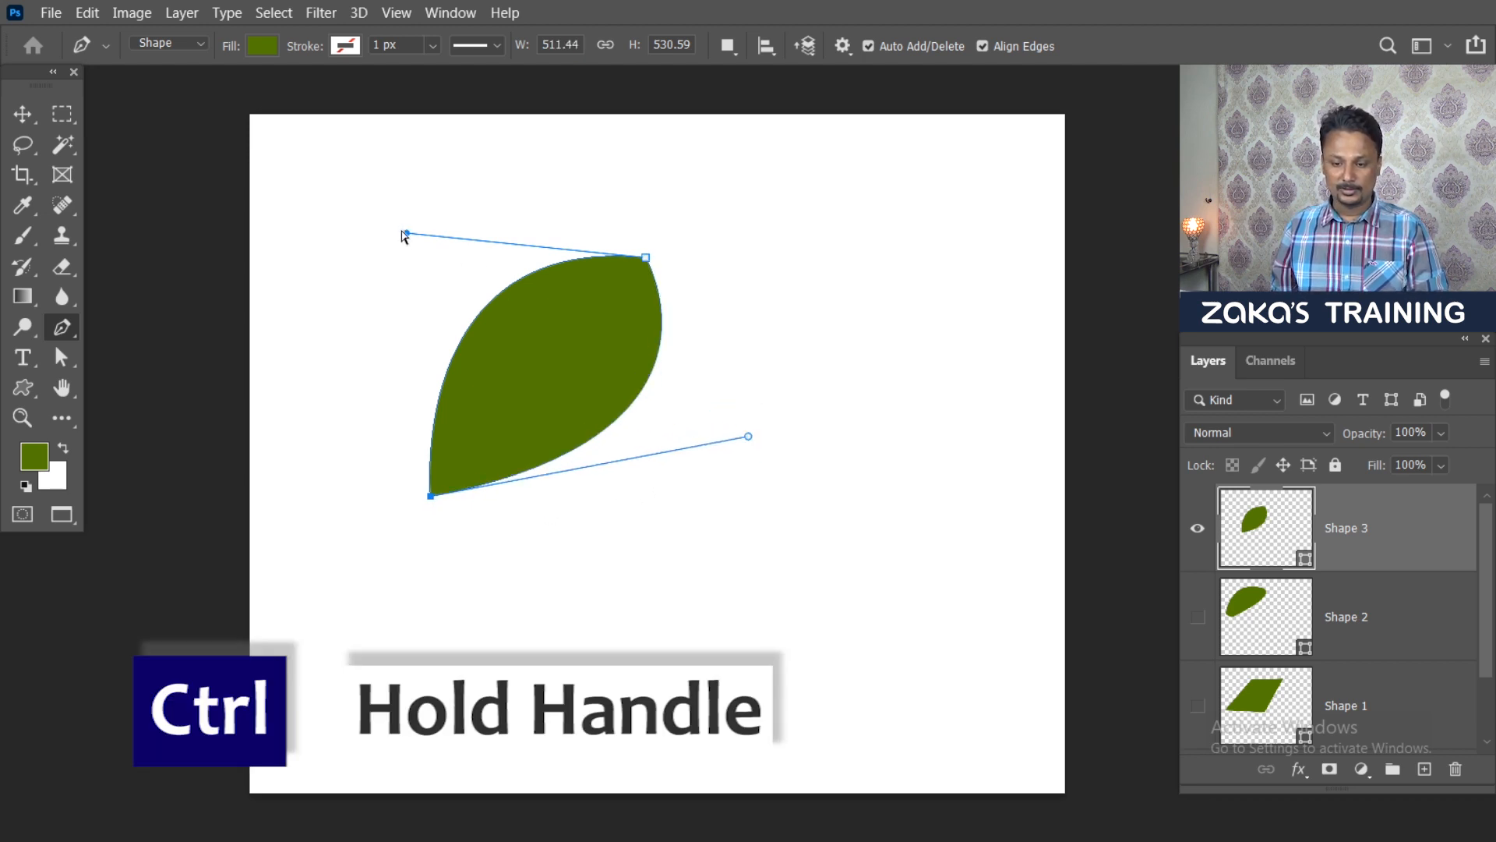
Step: Refine the leaf's upper and lower curves with both direction handles until it measures about 498 by 528 px
left_click_drag(405, 233, 452, 260)
mouse_move(748, 437)
left_mouse_down()
mouse_move(728, 460)
mouse_move(668, 425)
mouse_move(704, 457)
mouse_move(724, 453)
left_mouse_up()
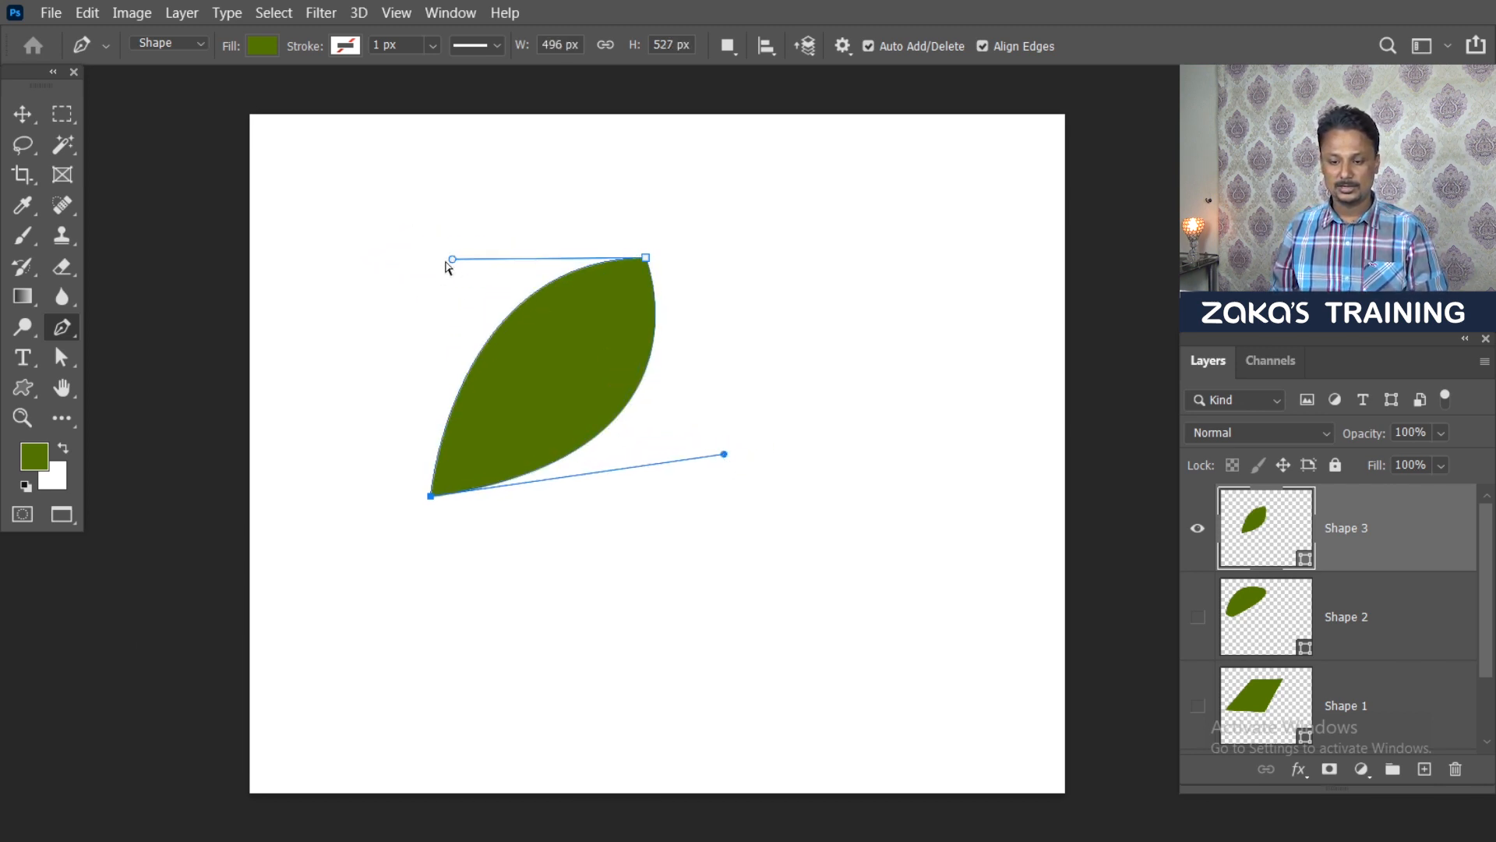
left_click_drag(448, 267, 413, 251)
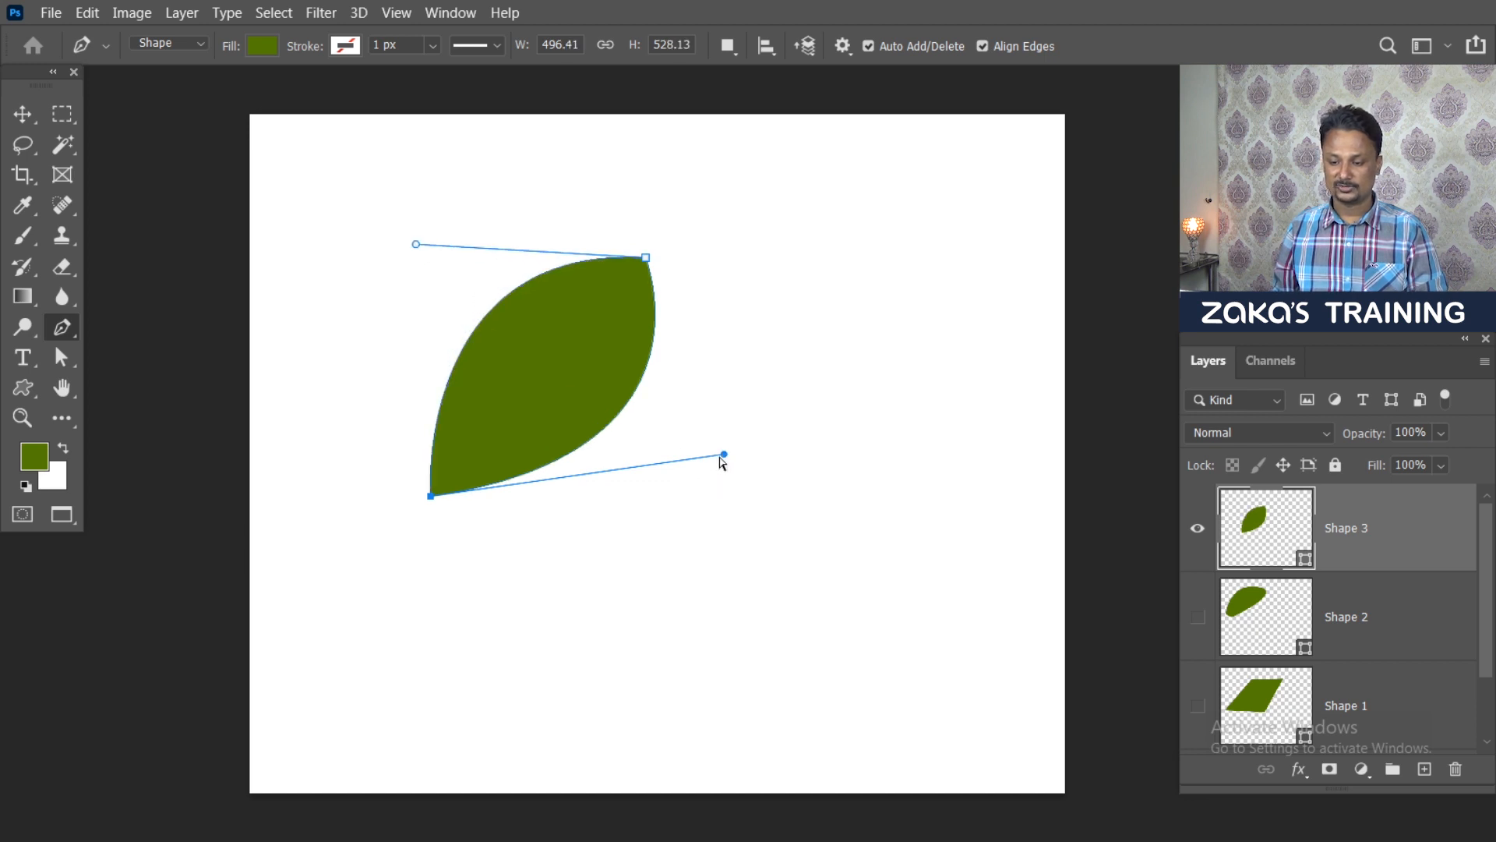
left_click_drag(722, 462, 726, 451)
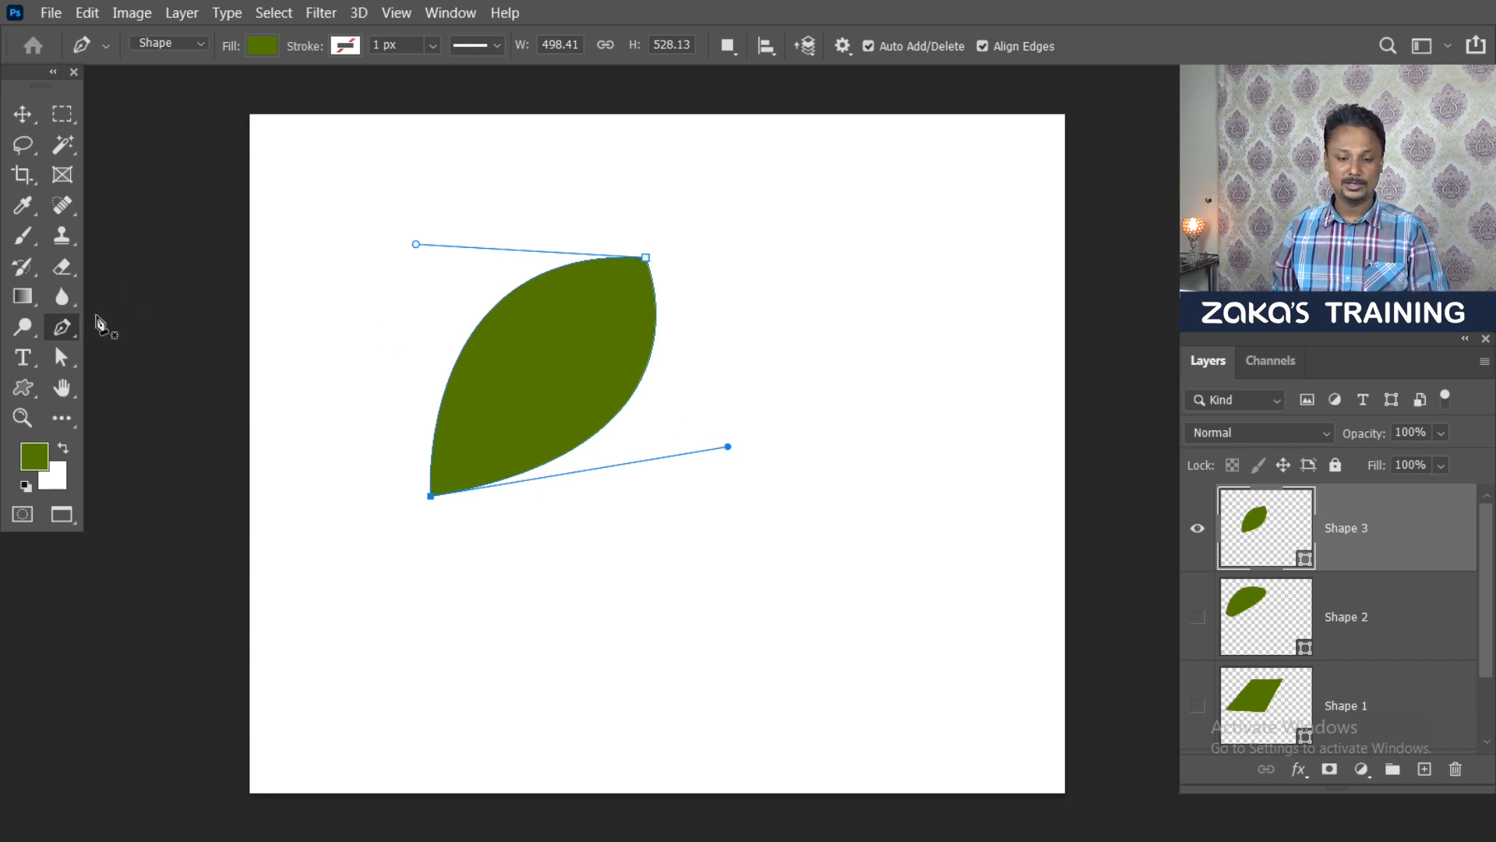
Step: With the Pen tool, nudge the upper-right anchor slightly and raise both direction handles, giving a leaf about 503 by 525 px
right_click(74, 326)
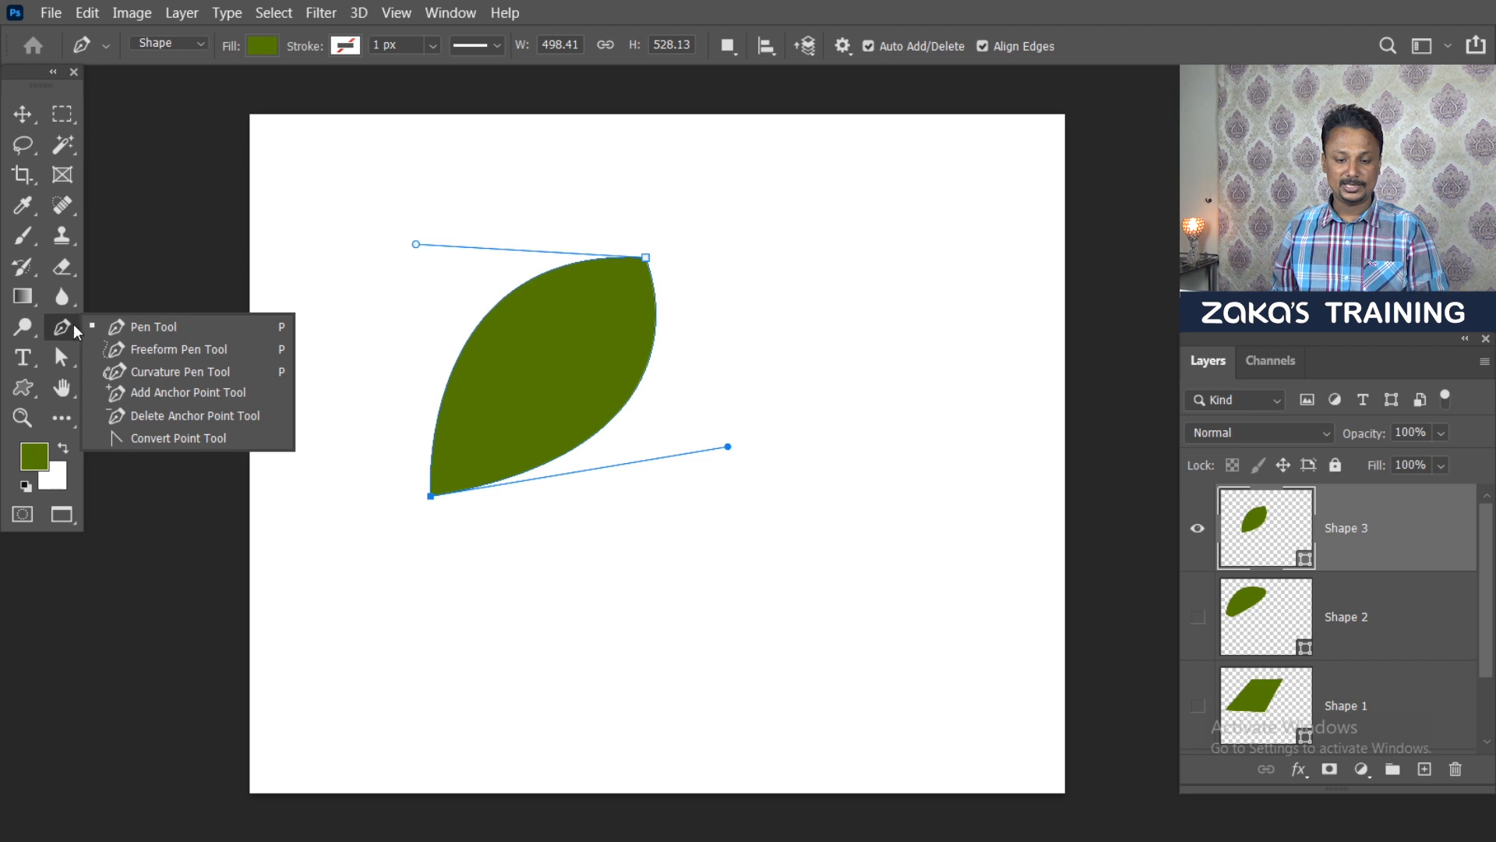
left_click(164, 397)
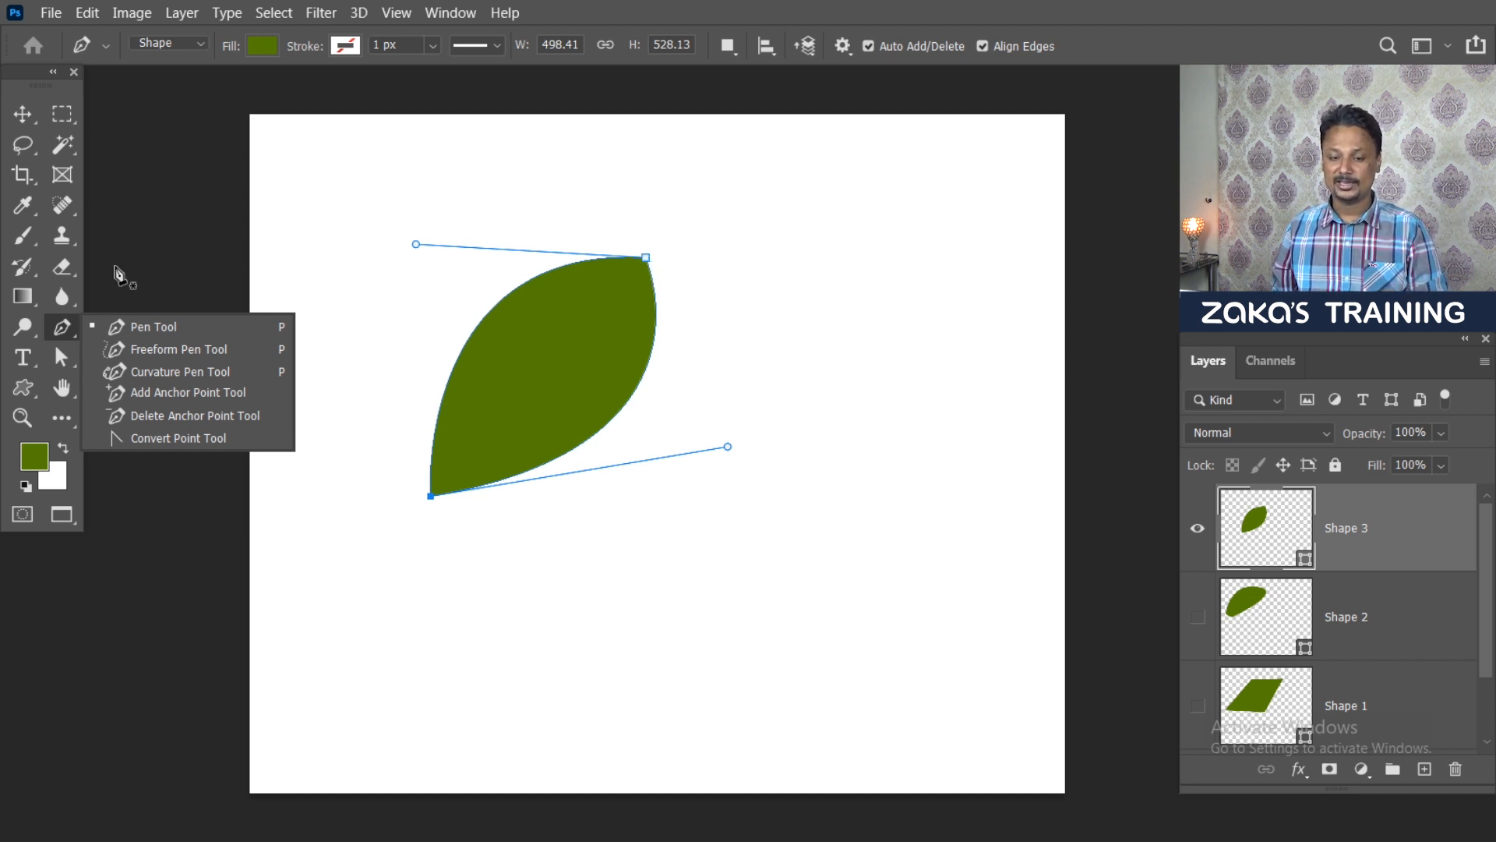
left_click(121, 327)
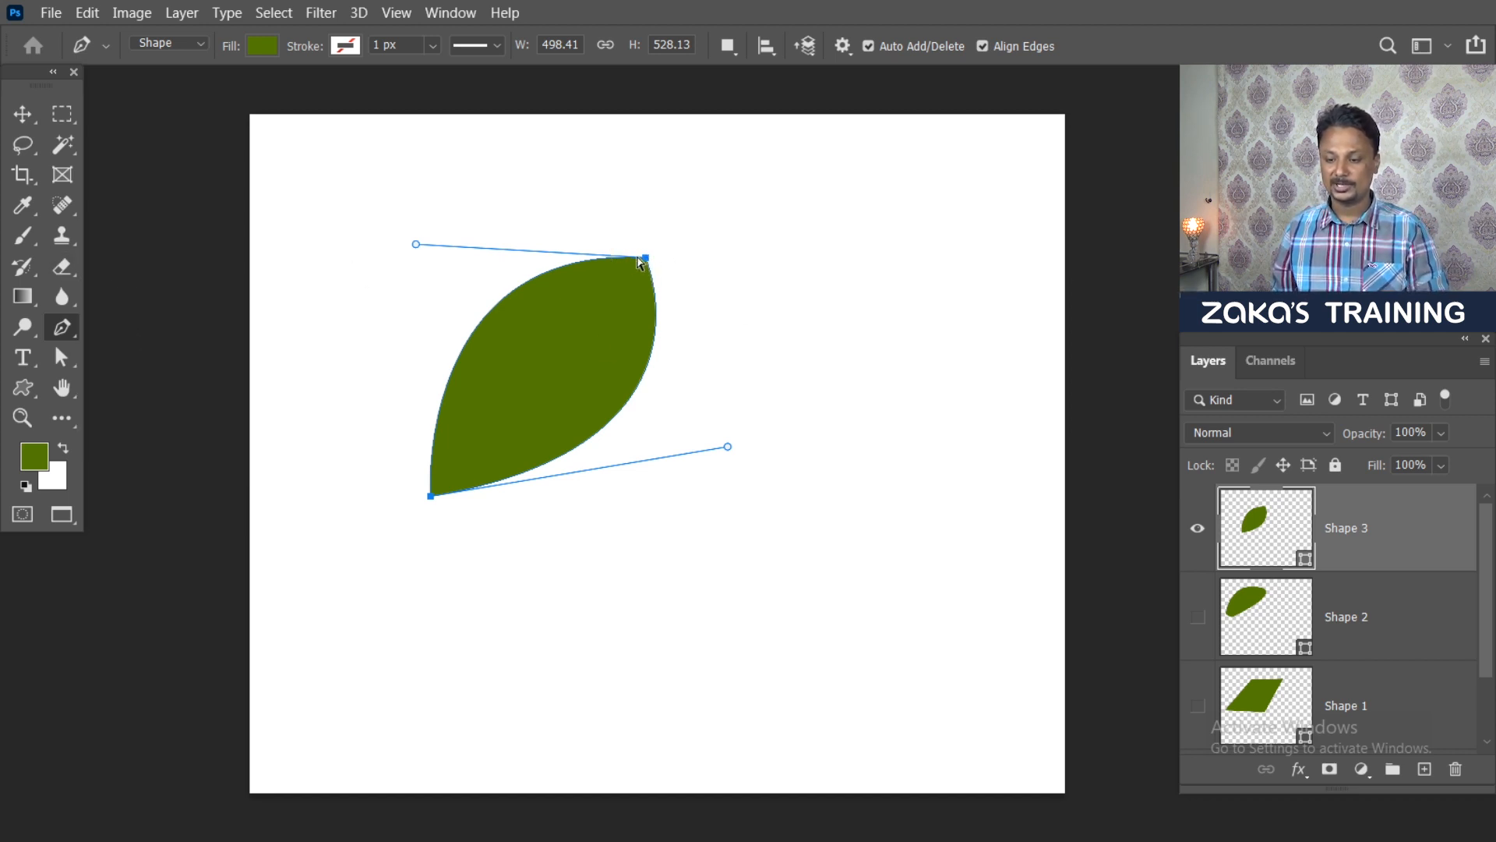
mouse_move(646, 258)
left_mouse_down()
mouse_move(645, 279)
mouse_move(662, 247)
mouse_move(650, 262)
left_mouse_up()
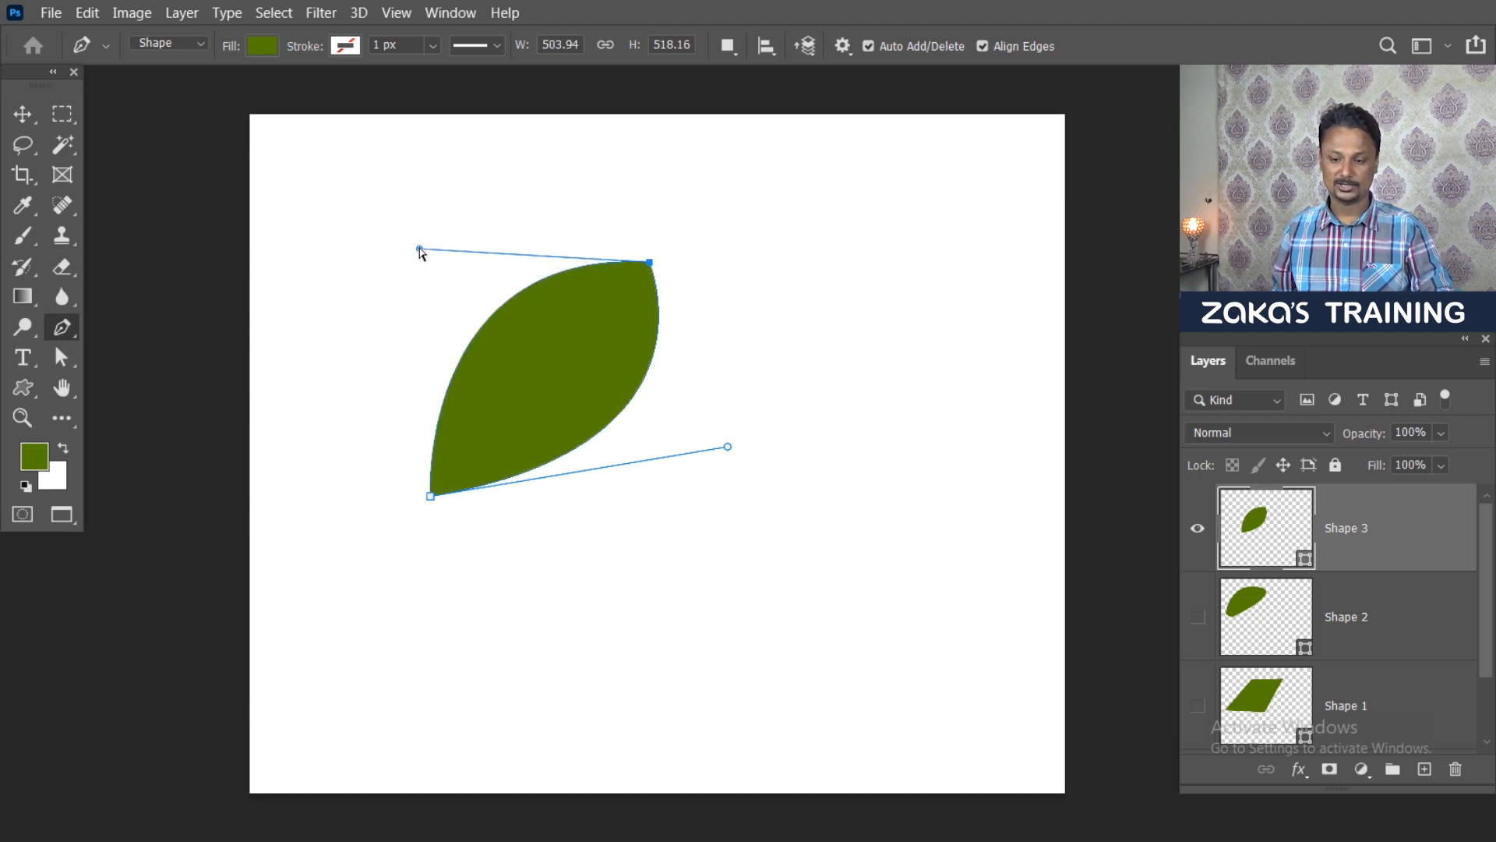
left_click_drag(420, 250, 419, 225)
mouse_move(727, 447)
left_mouse_down()
mouse_move(721, 470)
mouse_move(727, 419)
left_mouse_up()
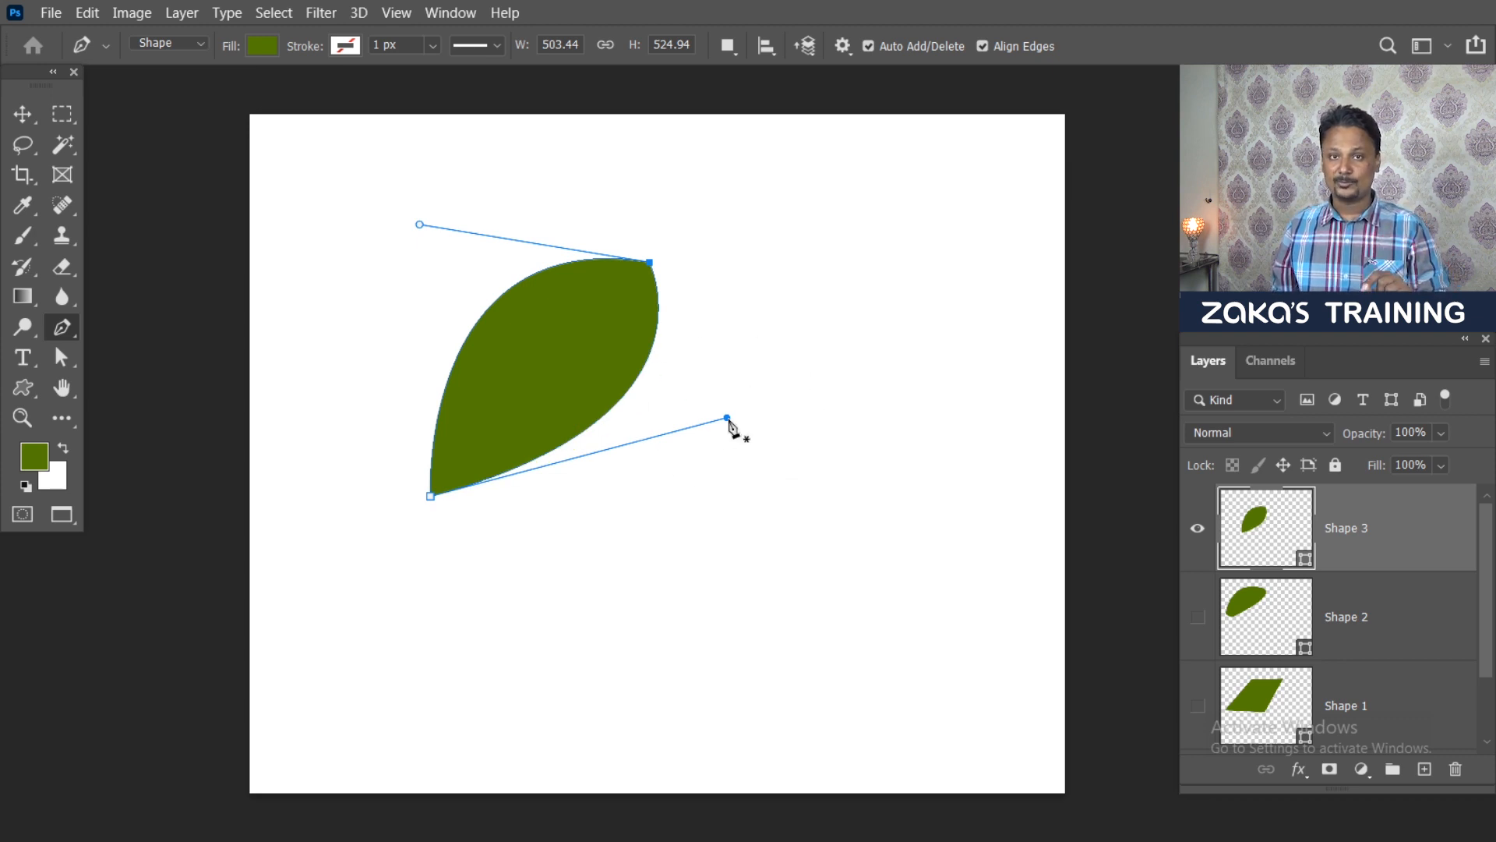
Step: Add an anchor point midway along the leaf's upper-left edge and tilt its linked direction handles to a steeper angle
right_click(69, 325)
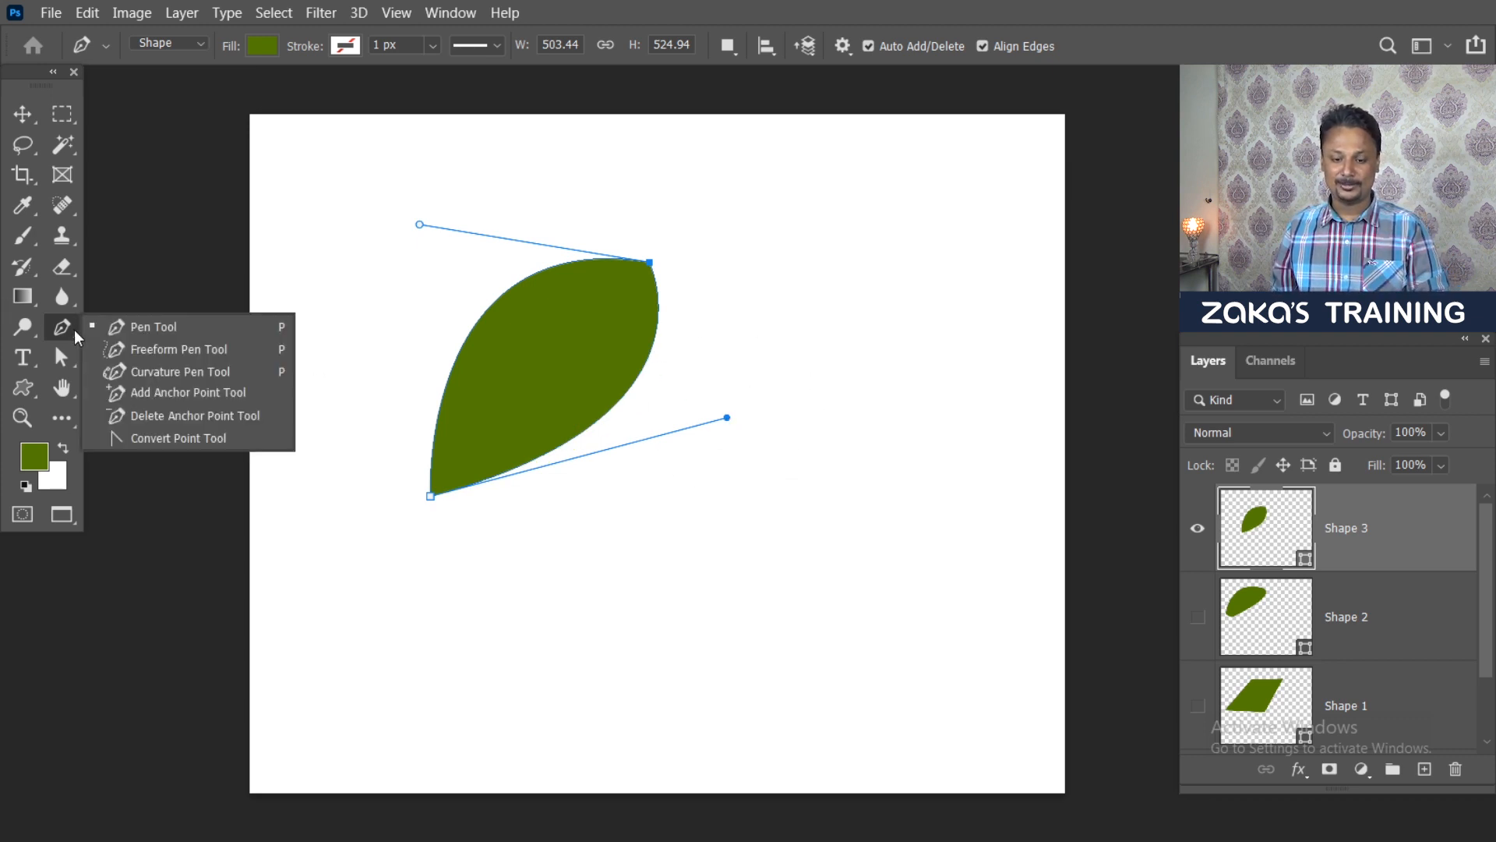
left_click(115, 391)
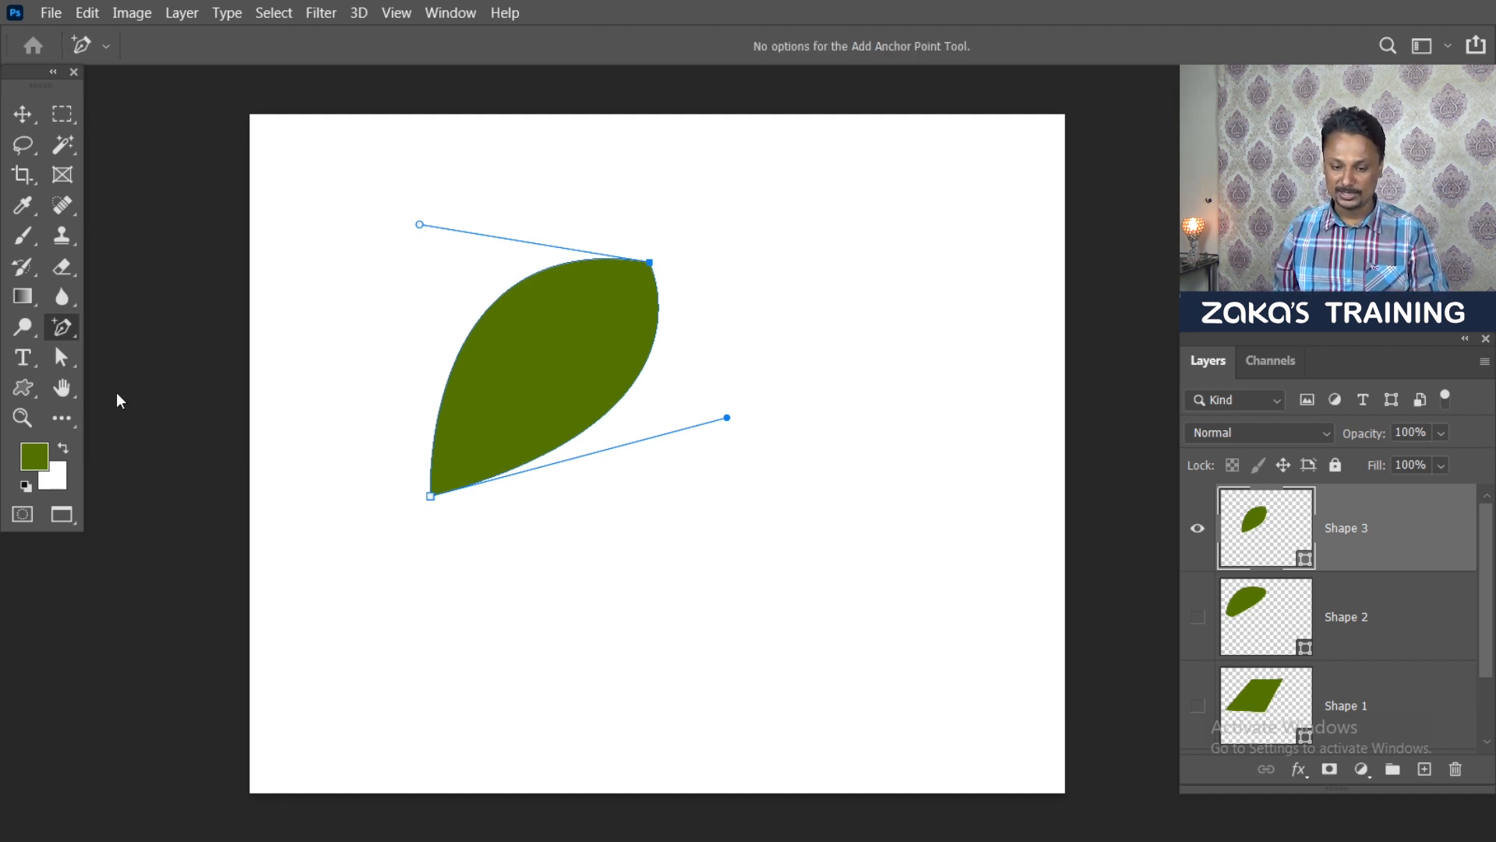
left_click(472, 332)
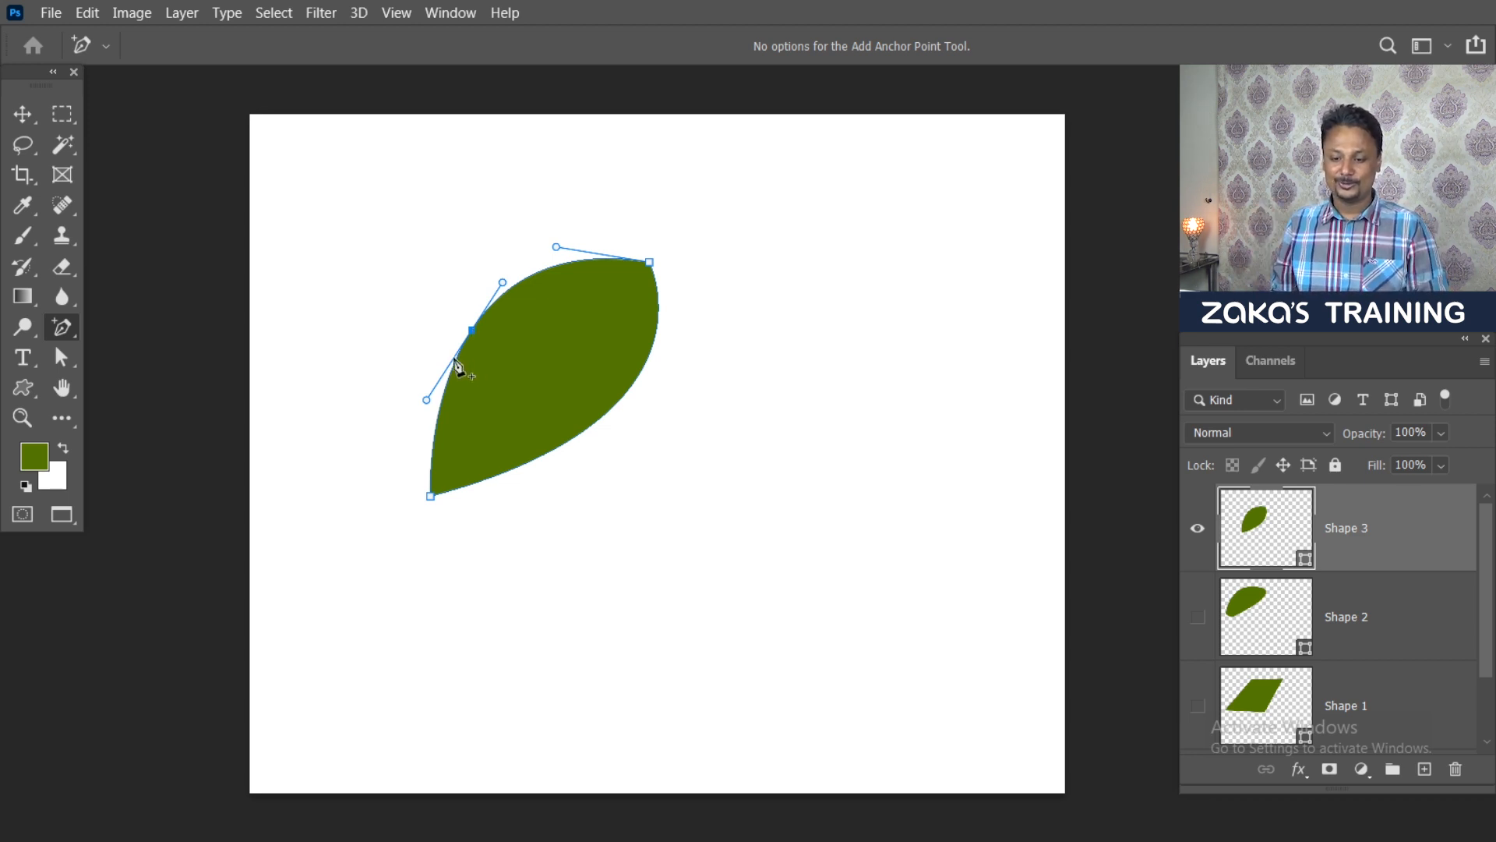
key("ctrl")
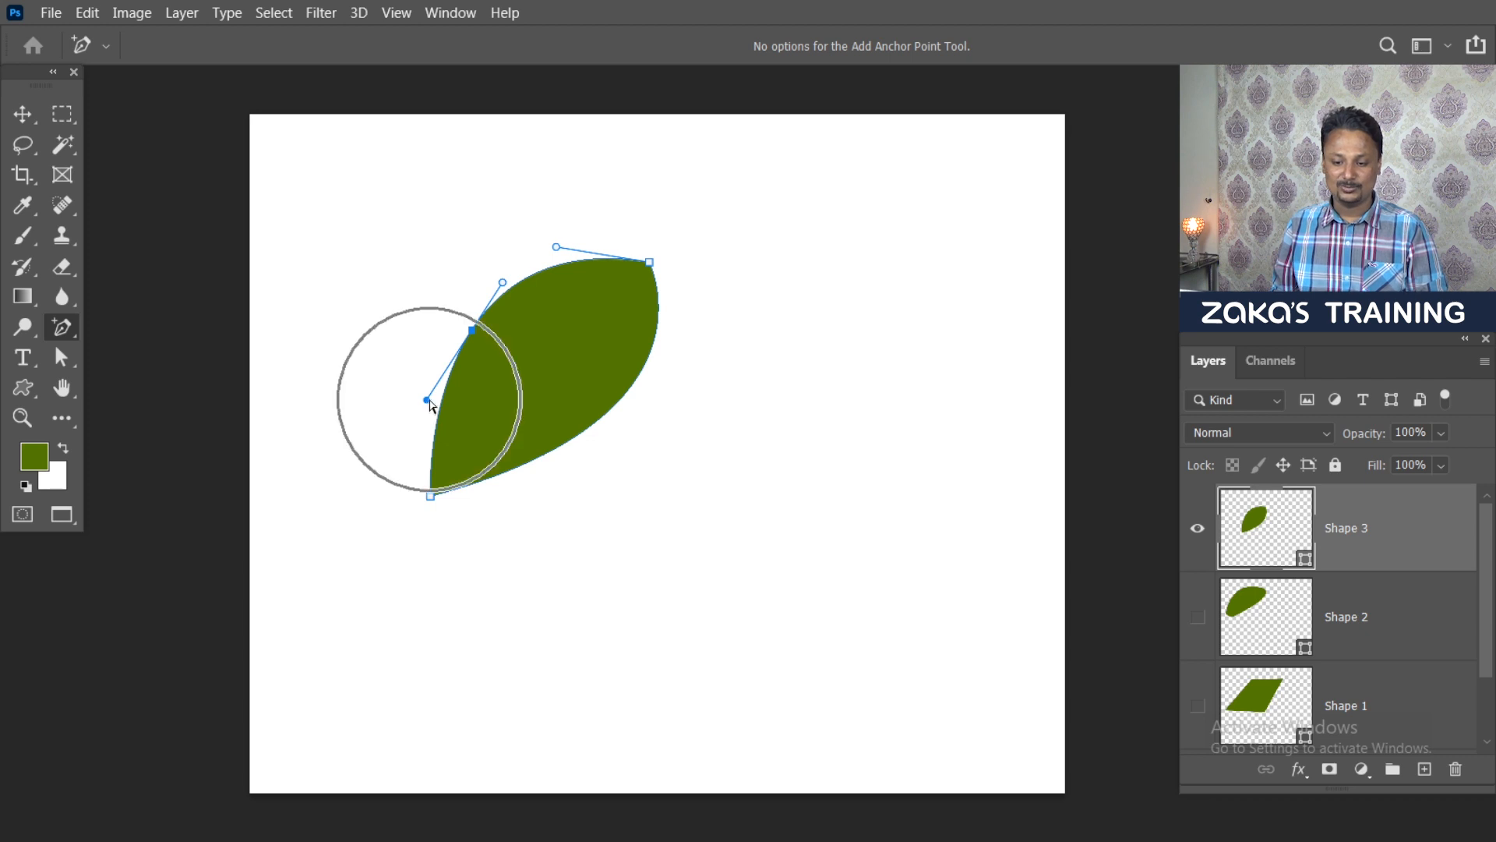
mouse_move(429, 402)
left_mouse_down()
mouse_move(367, 387)
mouse_move(448, 421)
mouse_move(362, 384)
mouse_move(470, 449)
mouse_move(438, 392)
left_mouse_up()
left_click_drag(499, 280, 501, 238)
Step: Swing the added anchor's linked handles to a flatter slope, bulging the edge outward below it and flattening the edge above it
left_click_drag(450, 404, 382, 399)
key("ctrl+z")
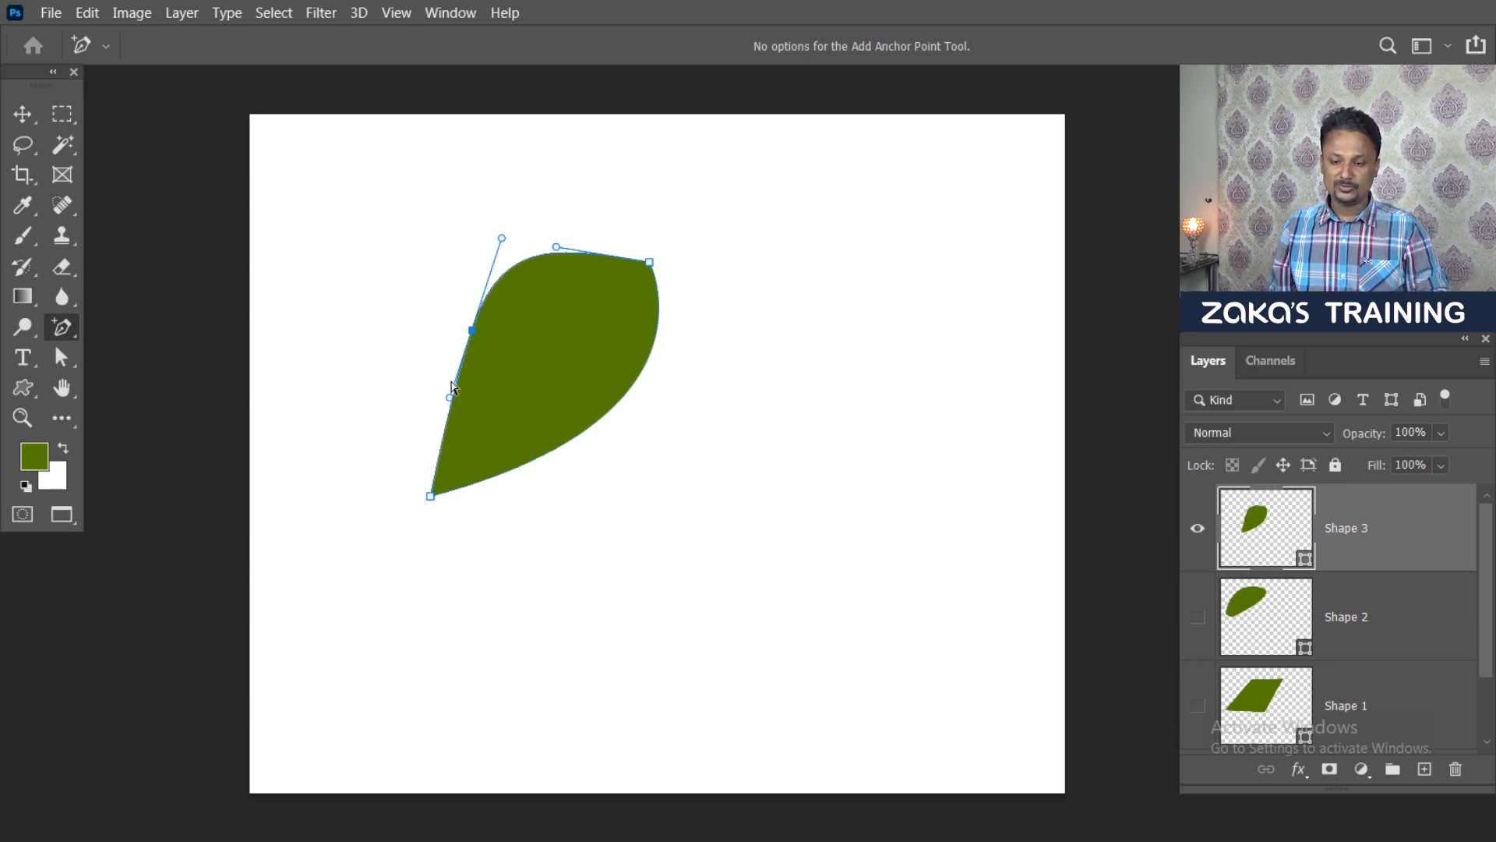
left_click_drag(451, 400, 405, 390)
left_click_drag(552, 266, 541, 242)
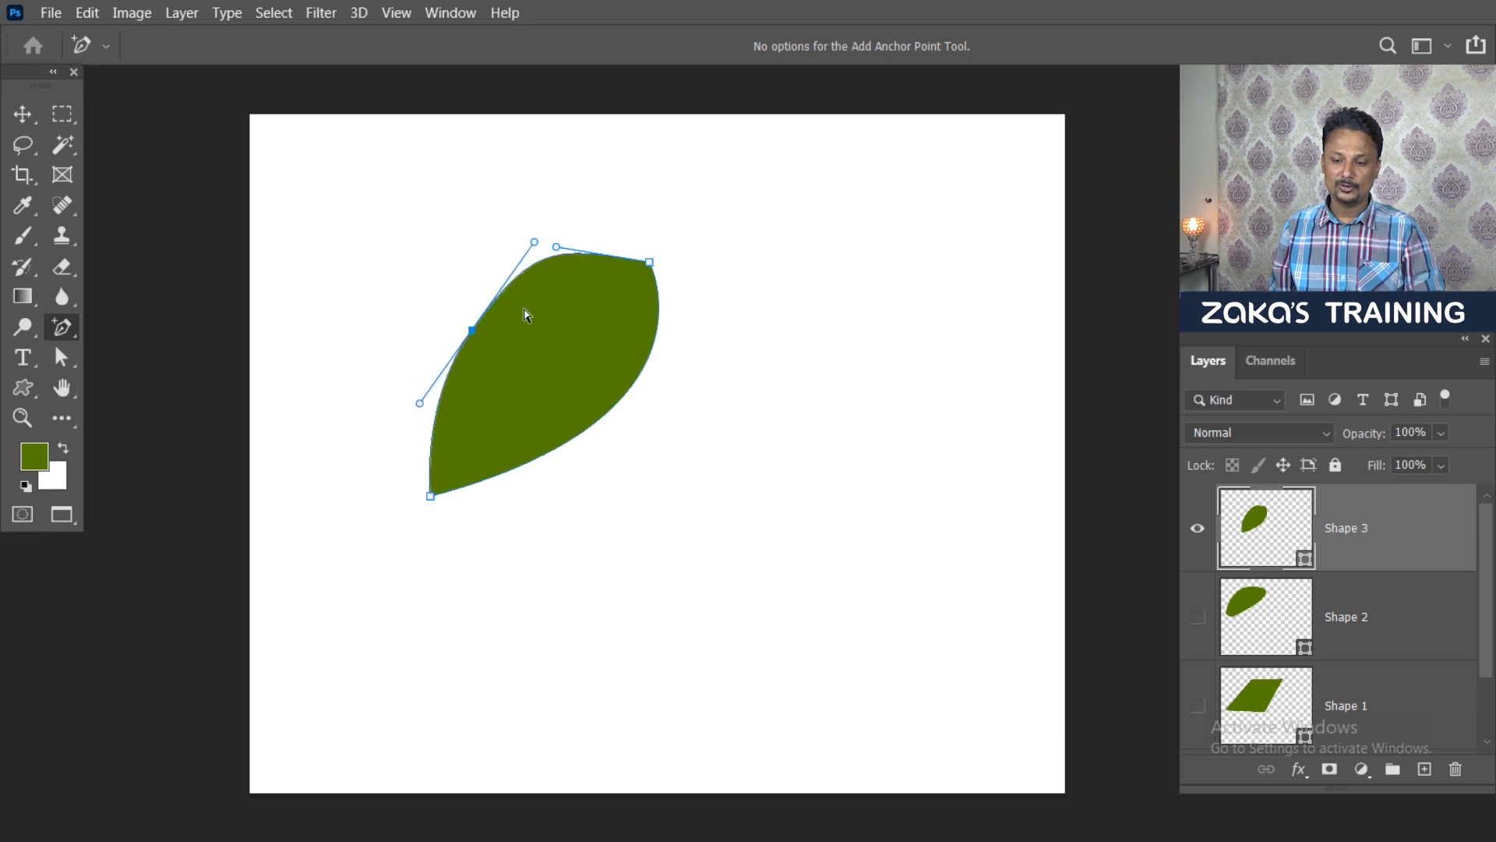
left_click_drag(420, 404, 388, 398)
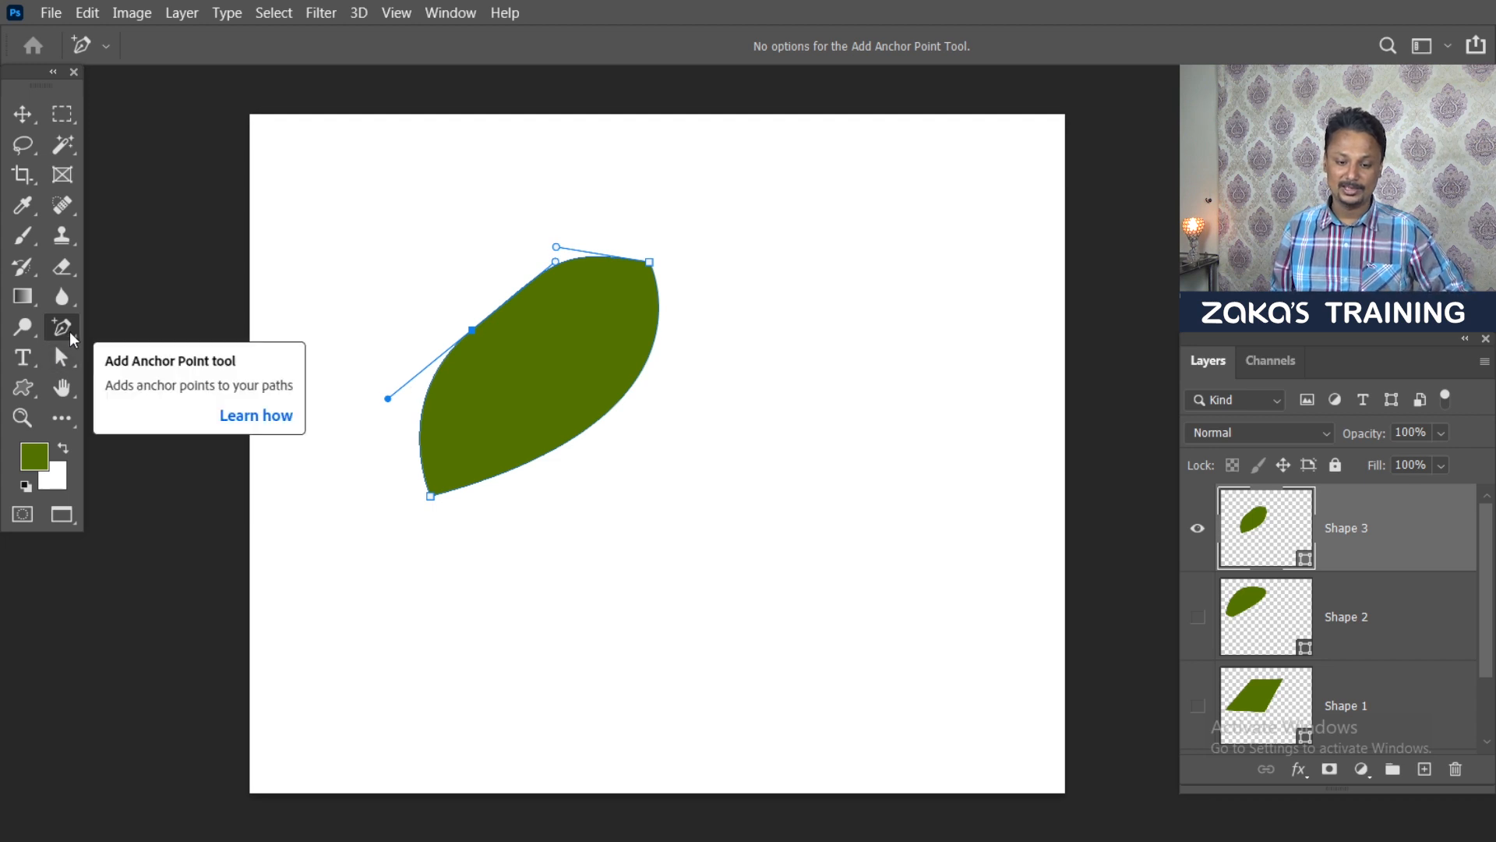
Step: Use the Convert Point tool to move the added anchor's two handles independently, bulging the left side and curving the upper edge inward
right_click(68, 330)
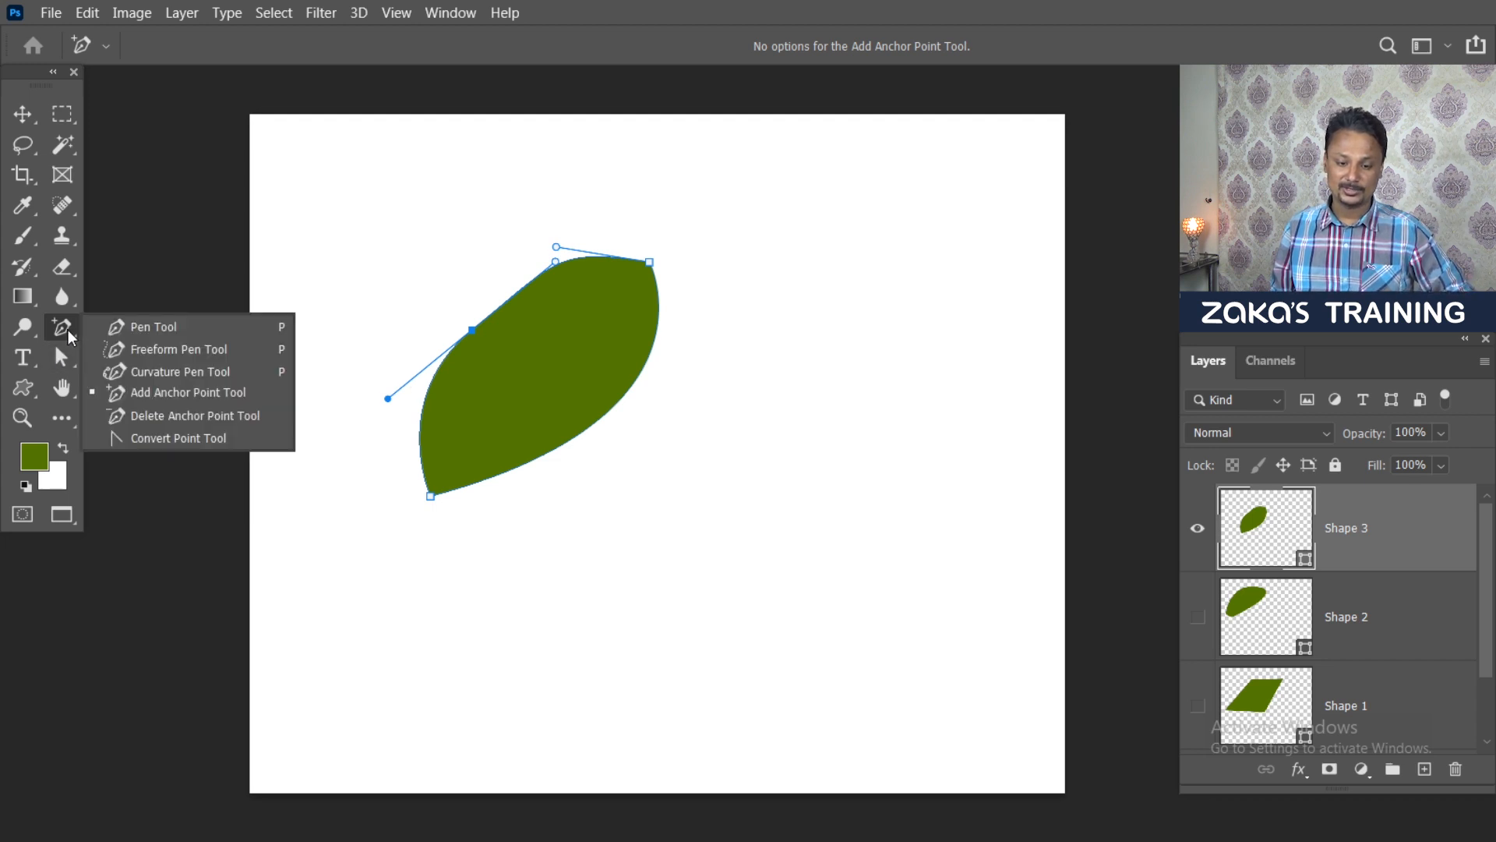
left_click(151, 441)
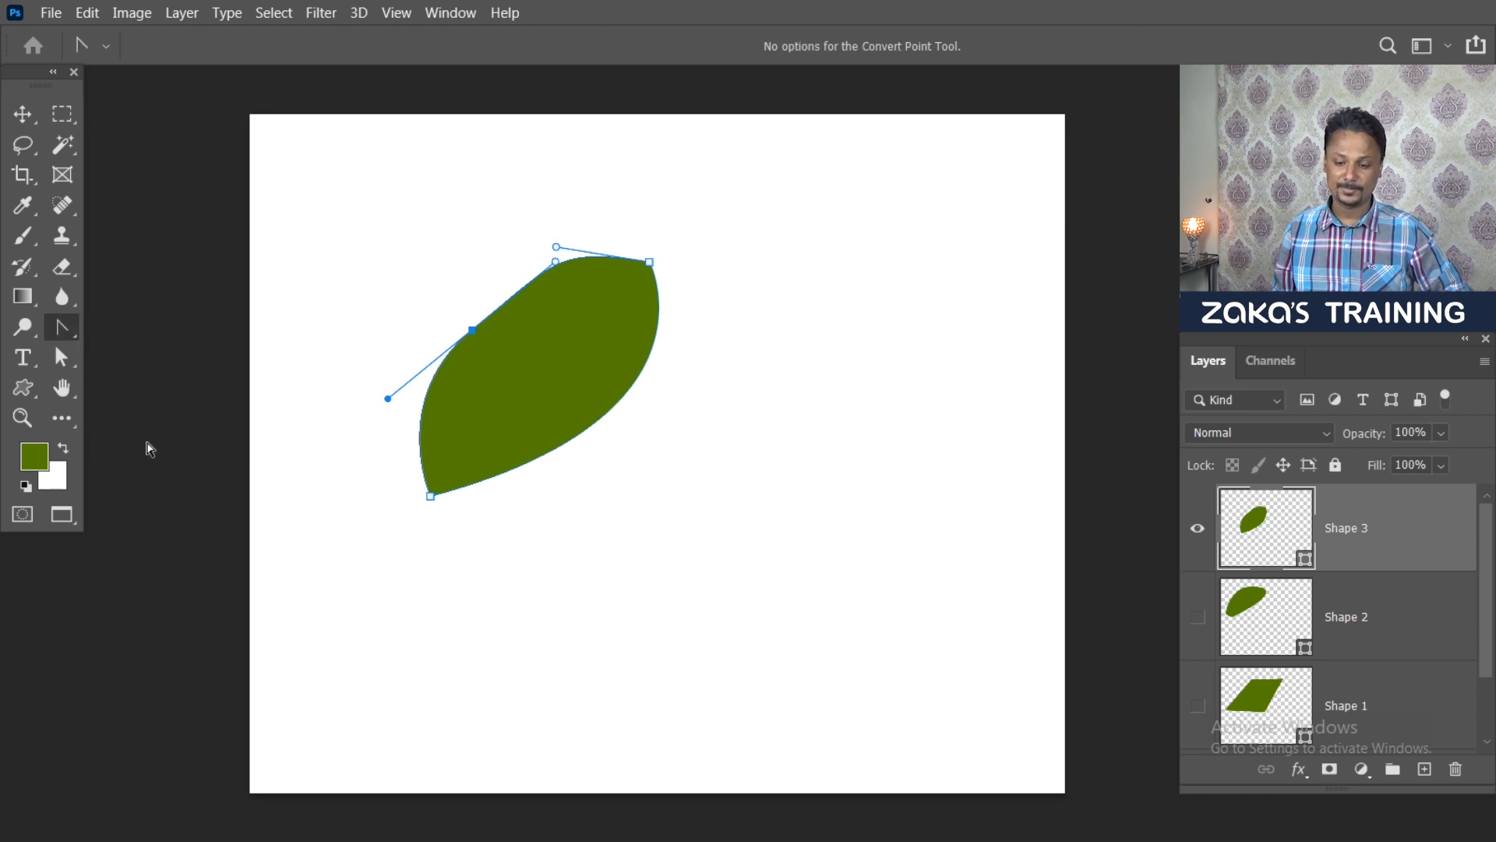
left_click_drag(389, 399, 358, 328)
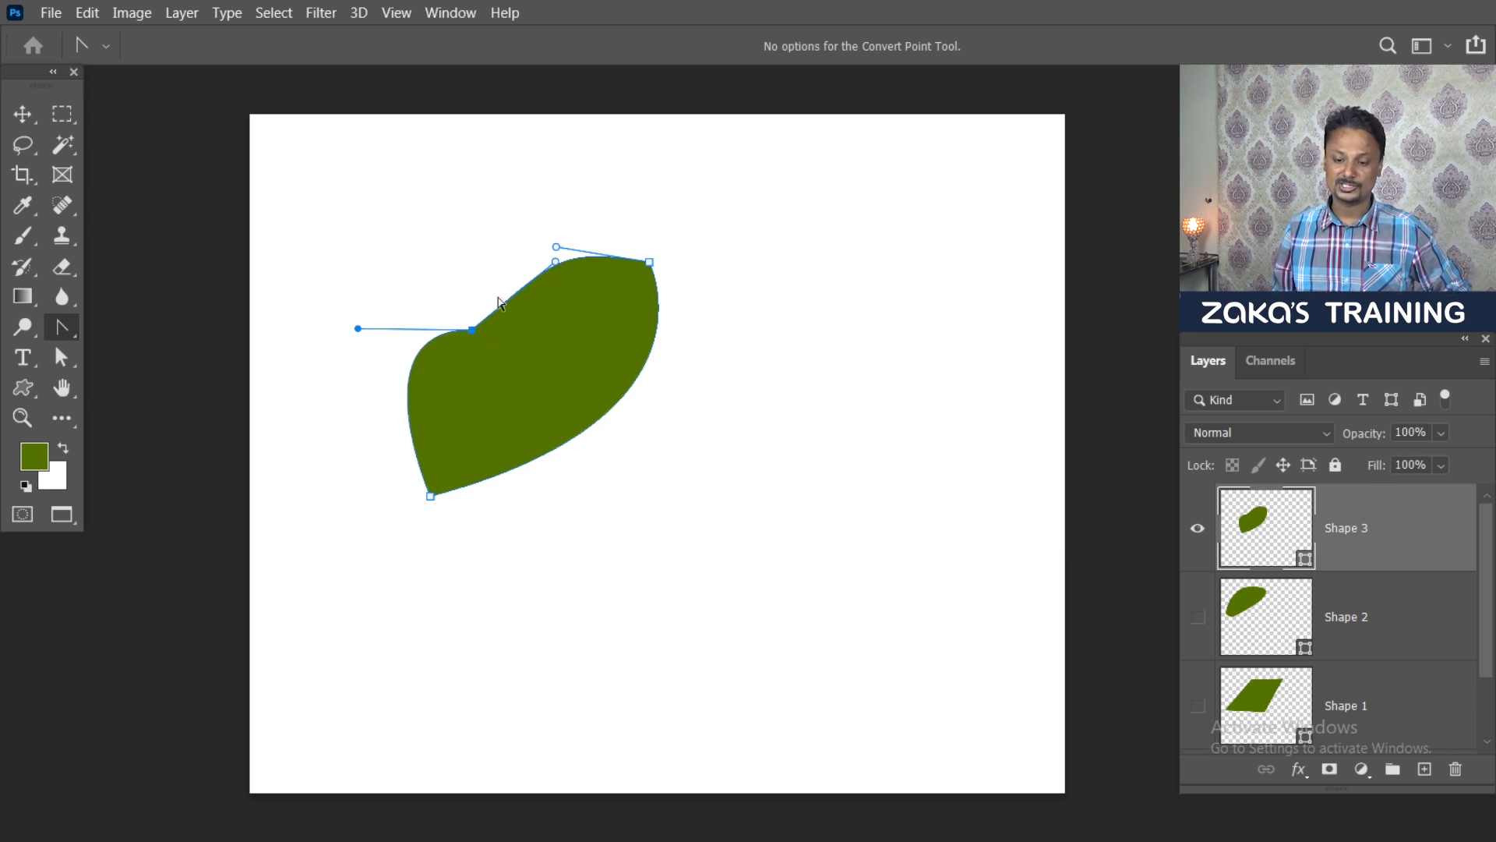
left_click_drag(358, 329, 333, 355)
left_click_drag(556, 265, 609, 346)
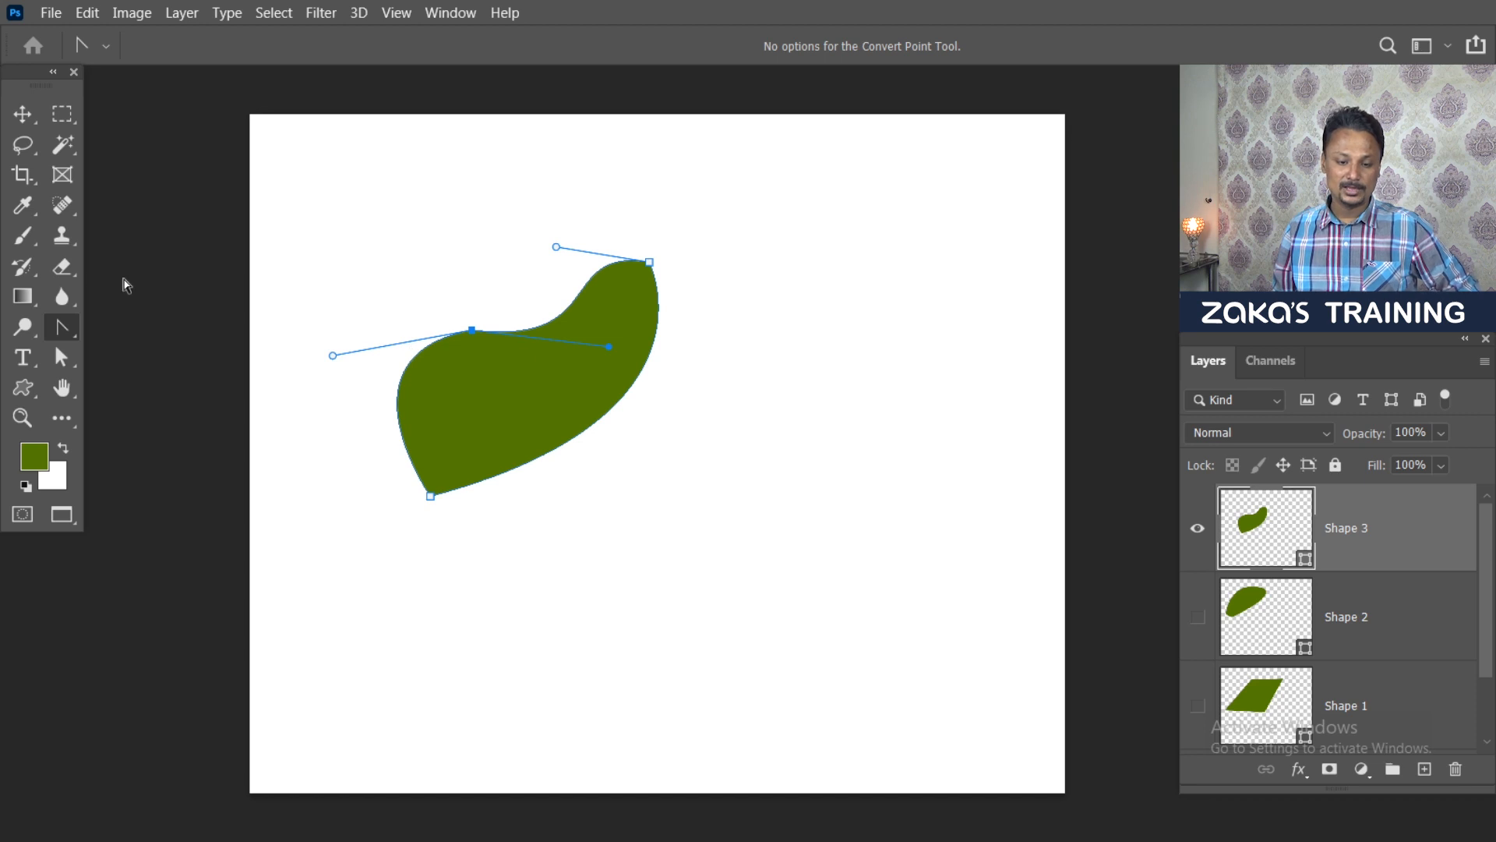
Step: Add an anchor point on the shape's lower-right edge and stretch its lower handle toward the lower-left anchor
right_click(62, 330)
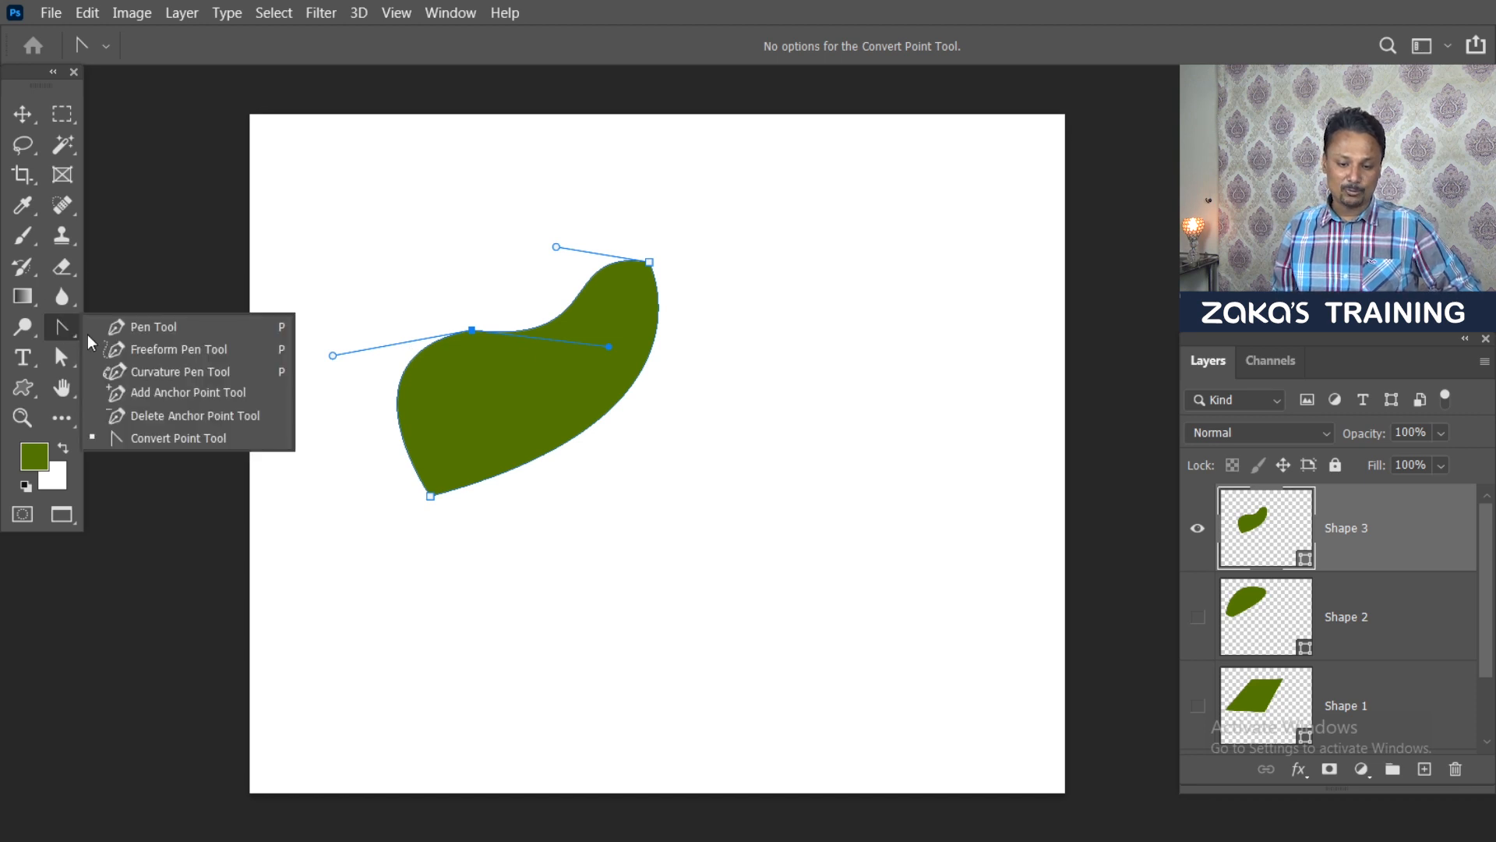
left_click(148, 394)
left_click(600, 419)
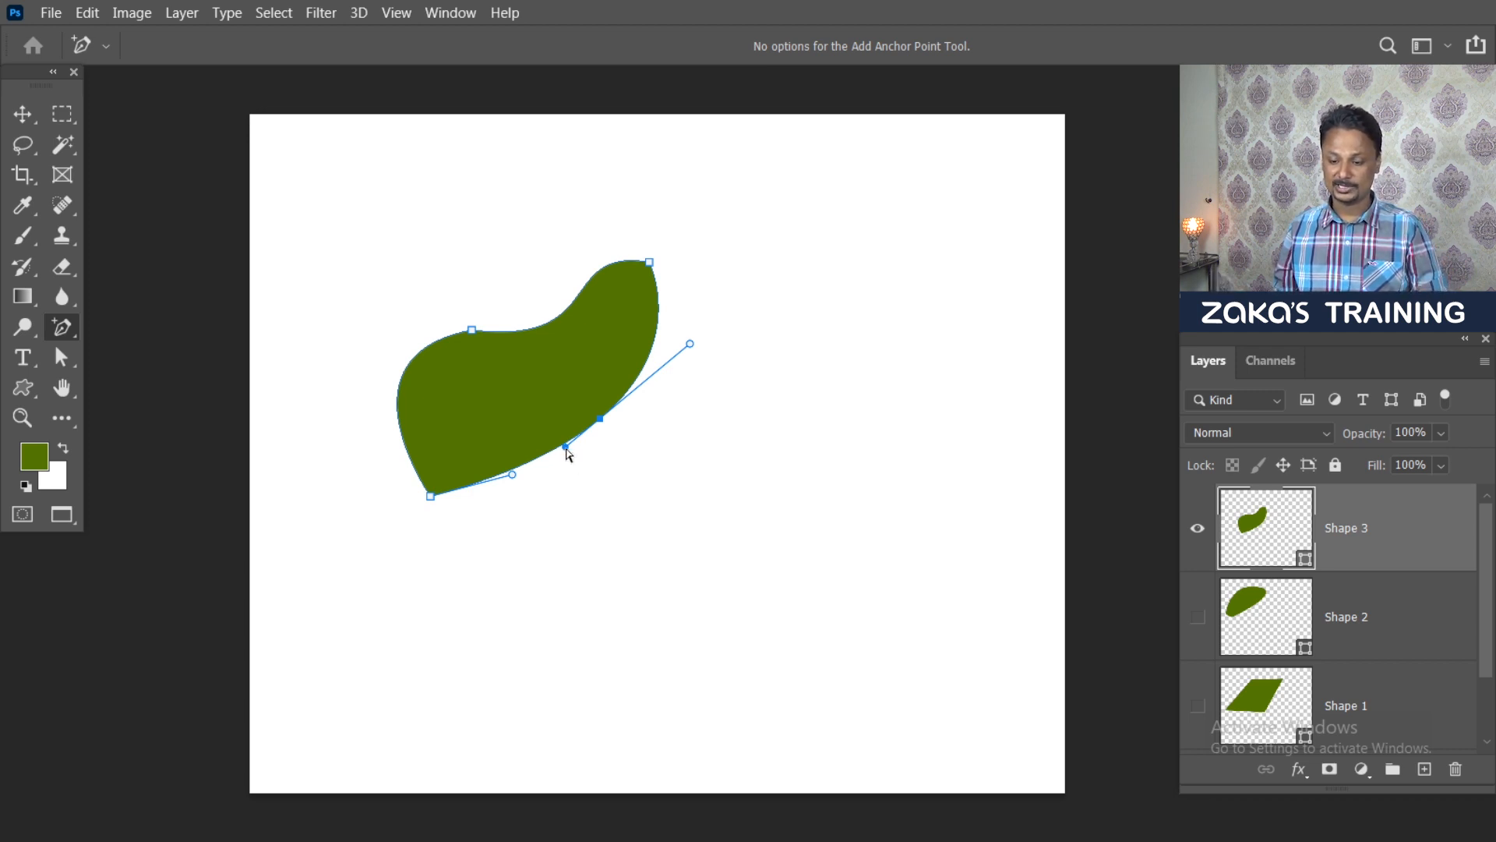
left_click_drag(566, 449, 498, 472)
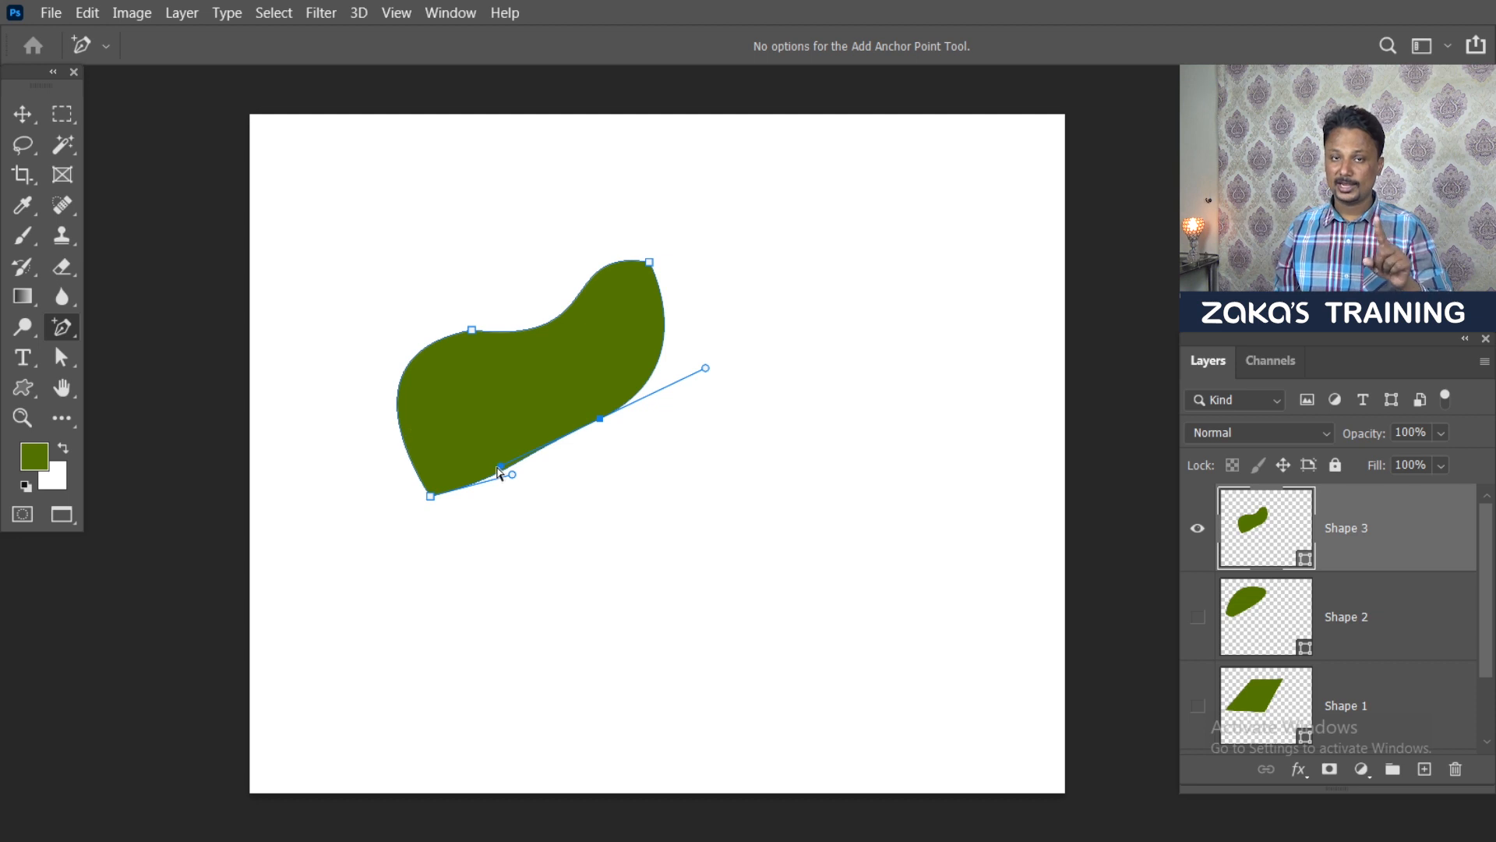
Step: Use the Convert Point tool to angle the lower-right anchor's two handles separately, bulging the lower edge outward on its lower side
right_click(72, 328)
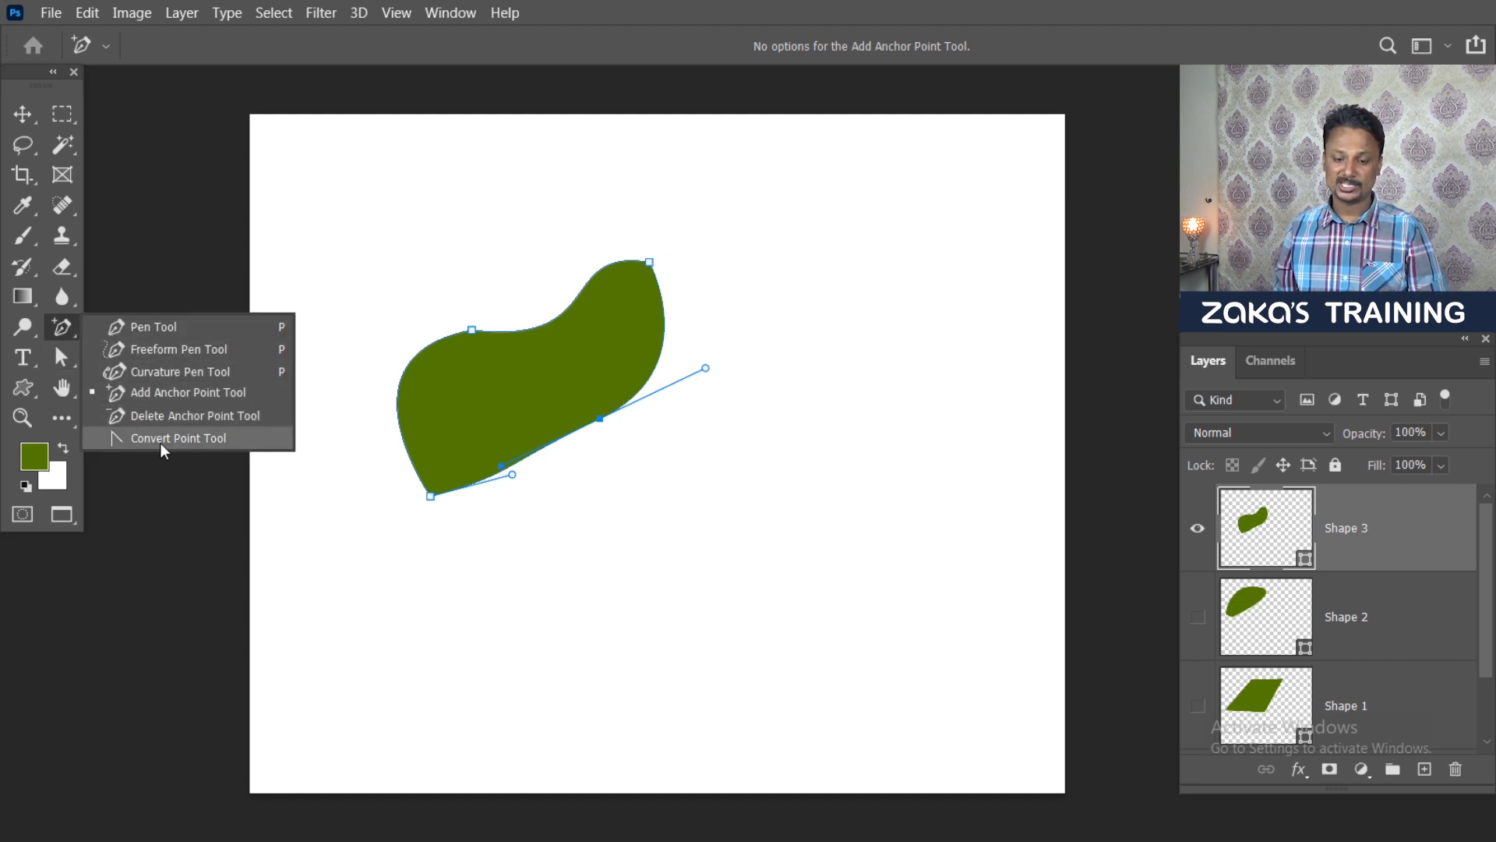
left_click(208, 441)
left_click_drag(501, 468, 539, 517)
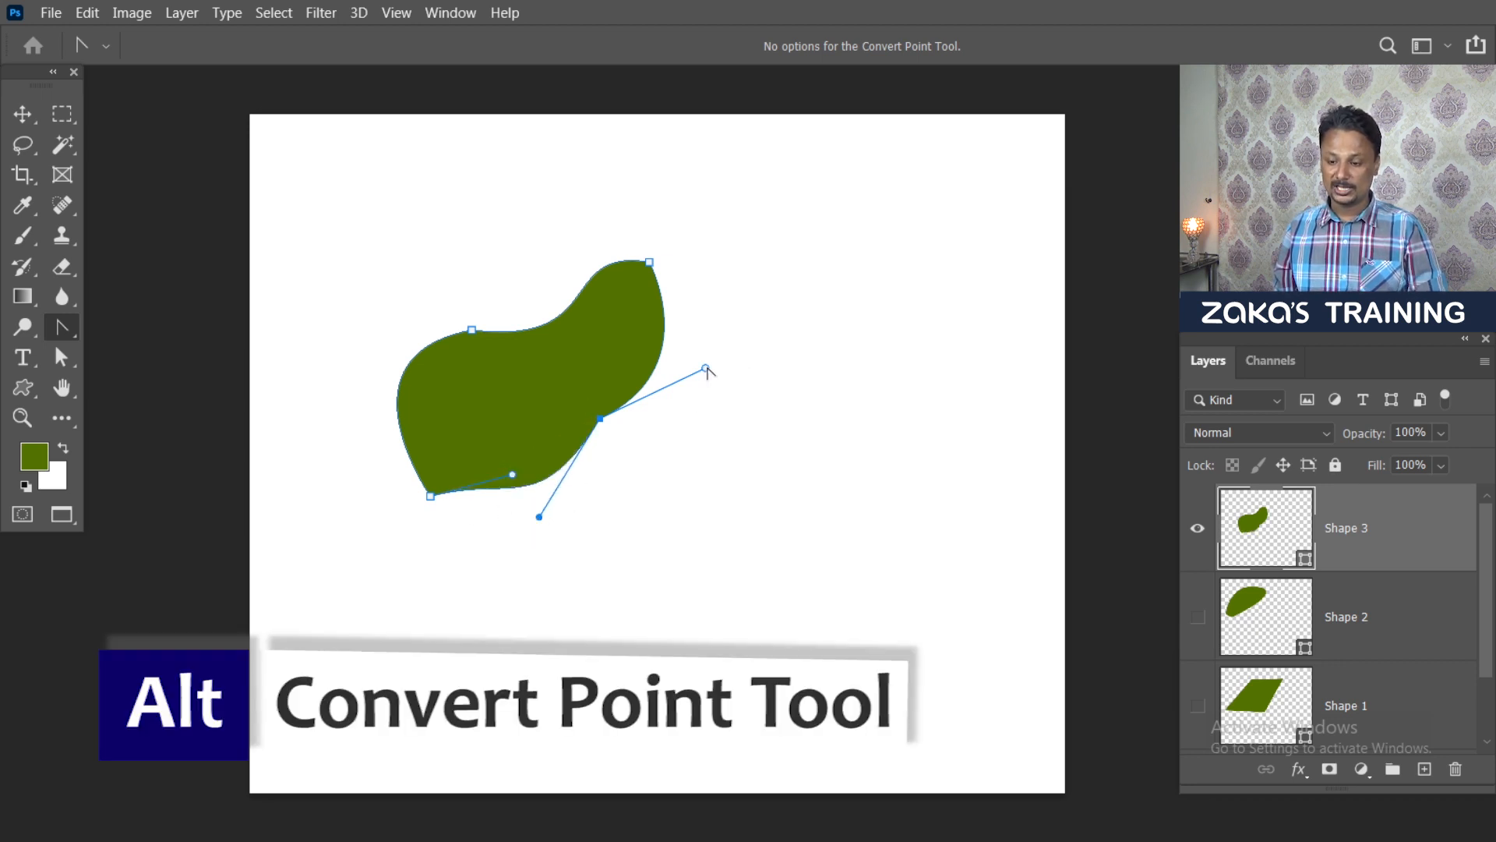
mouse_move(708, 371)
left_mouse_down()
mouse_move(715, 402)
mouse_move(694, 354)
left_mouse_up()
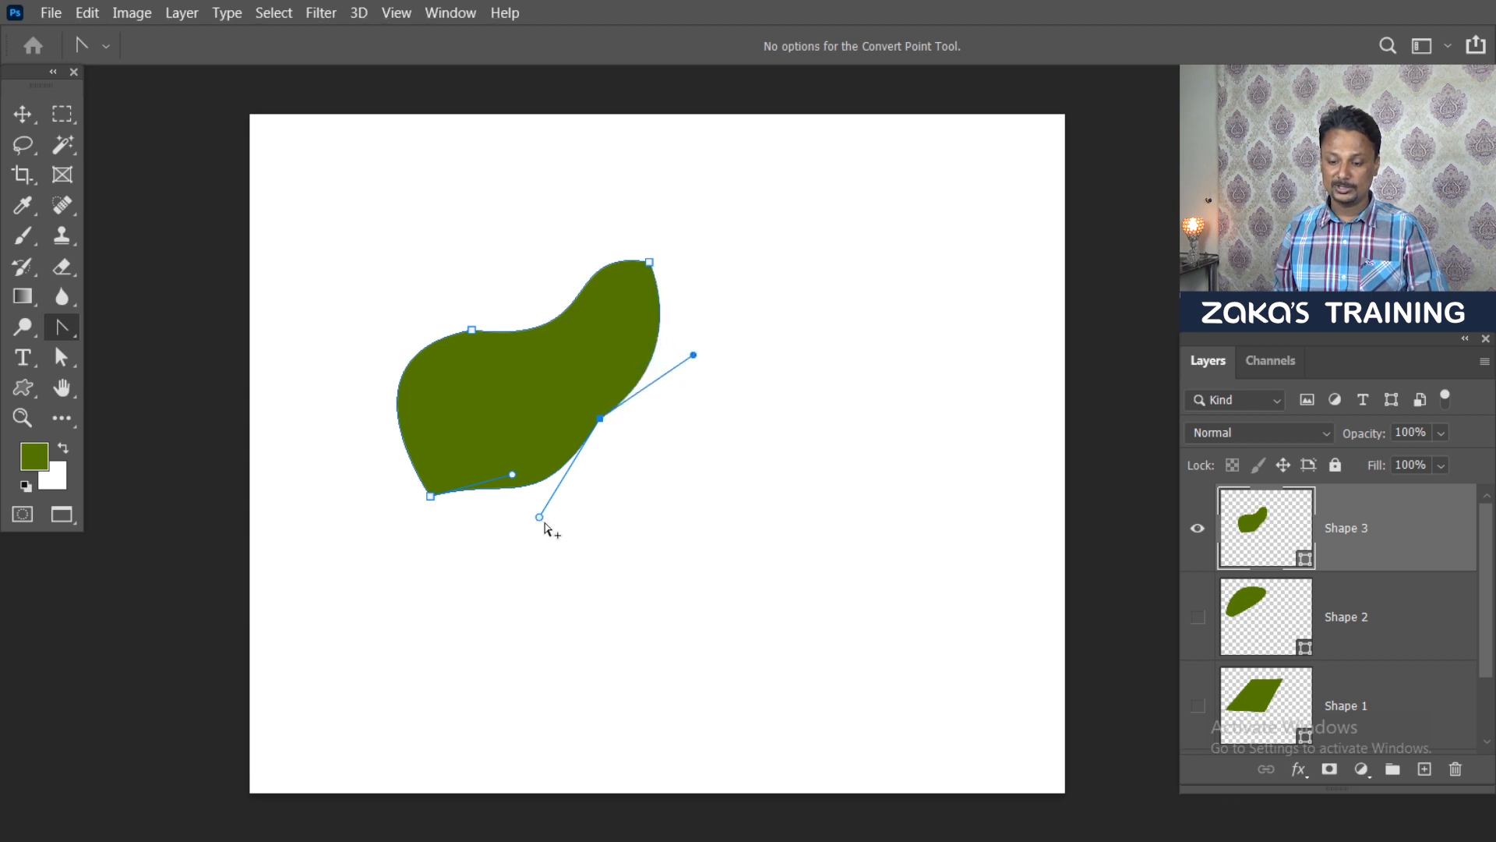
left_click_drag(530, 516, 518, 511)
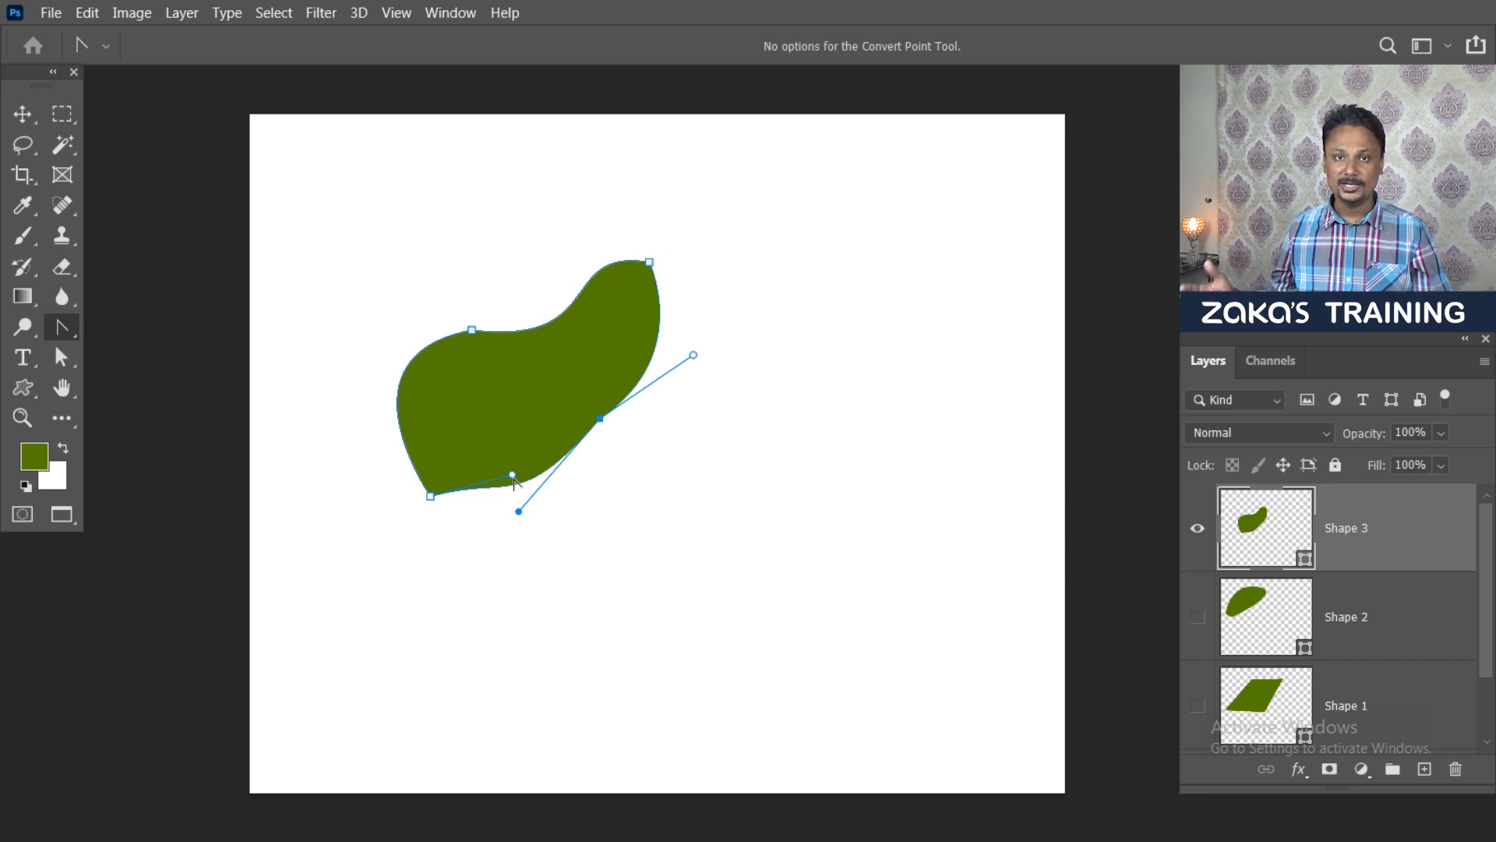
Step: Delete the two added anchor points from the shape's upper-left and lower-right edges with the Delete Anchor Point tool
right_click(61, 328)
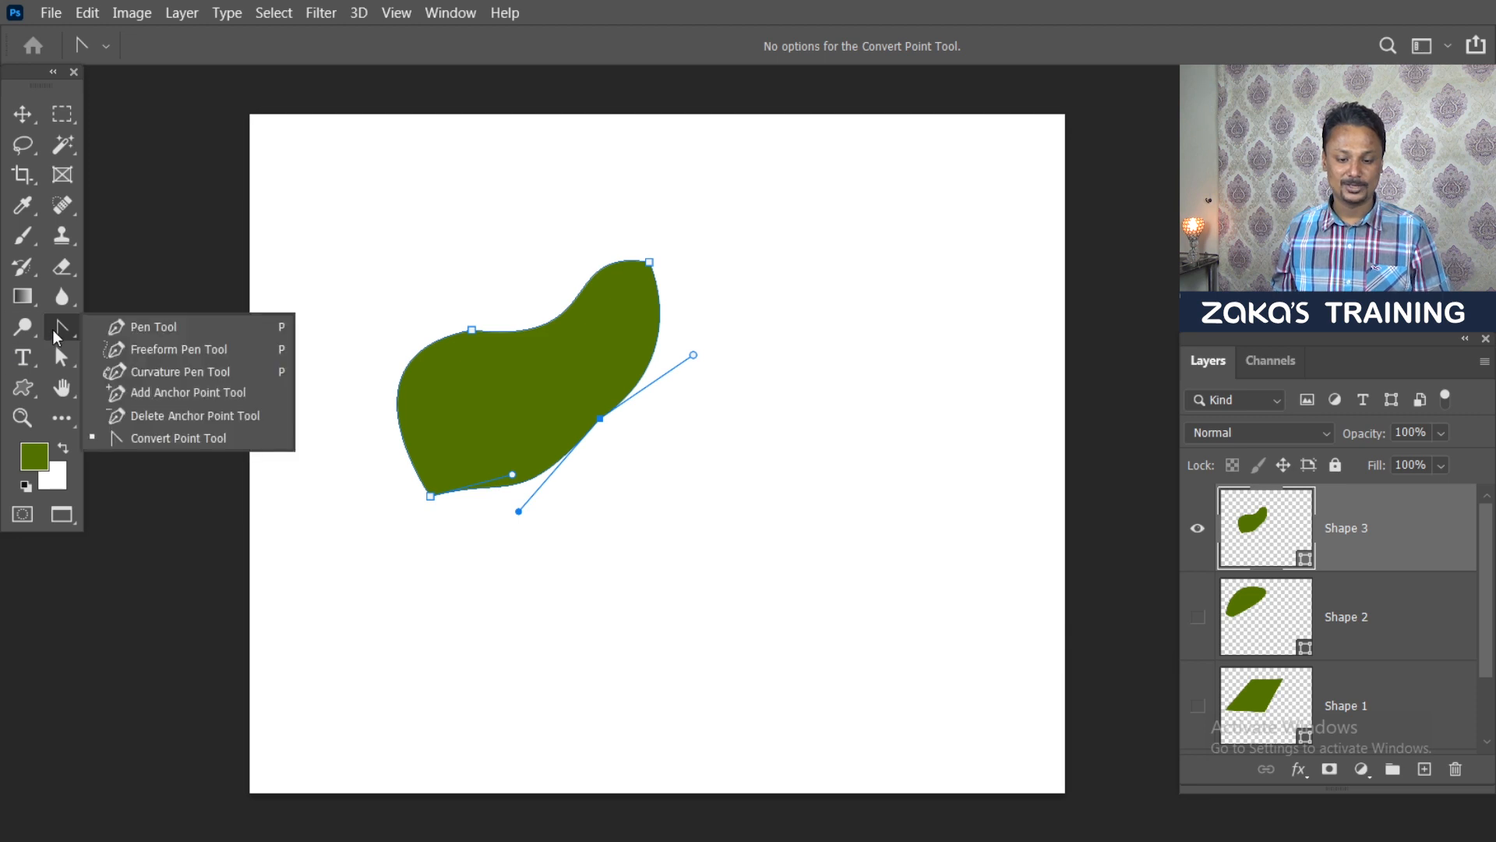
left_click(117, 420)
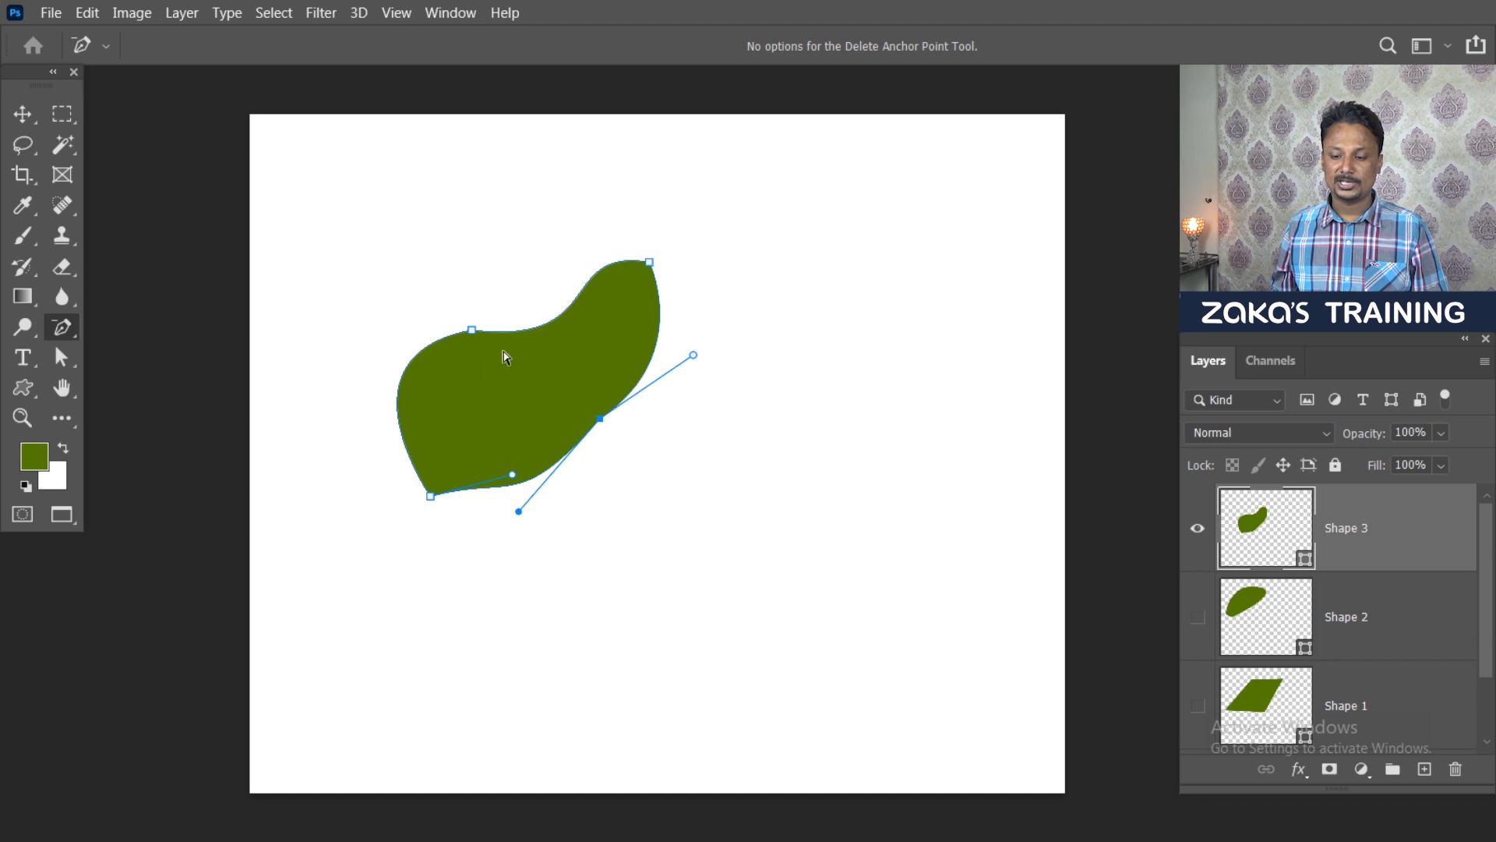
left_click(472, 331)
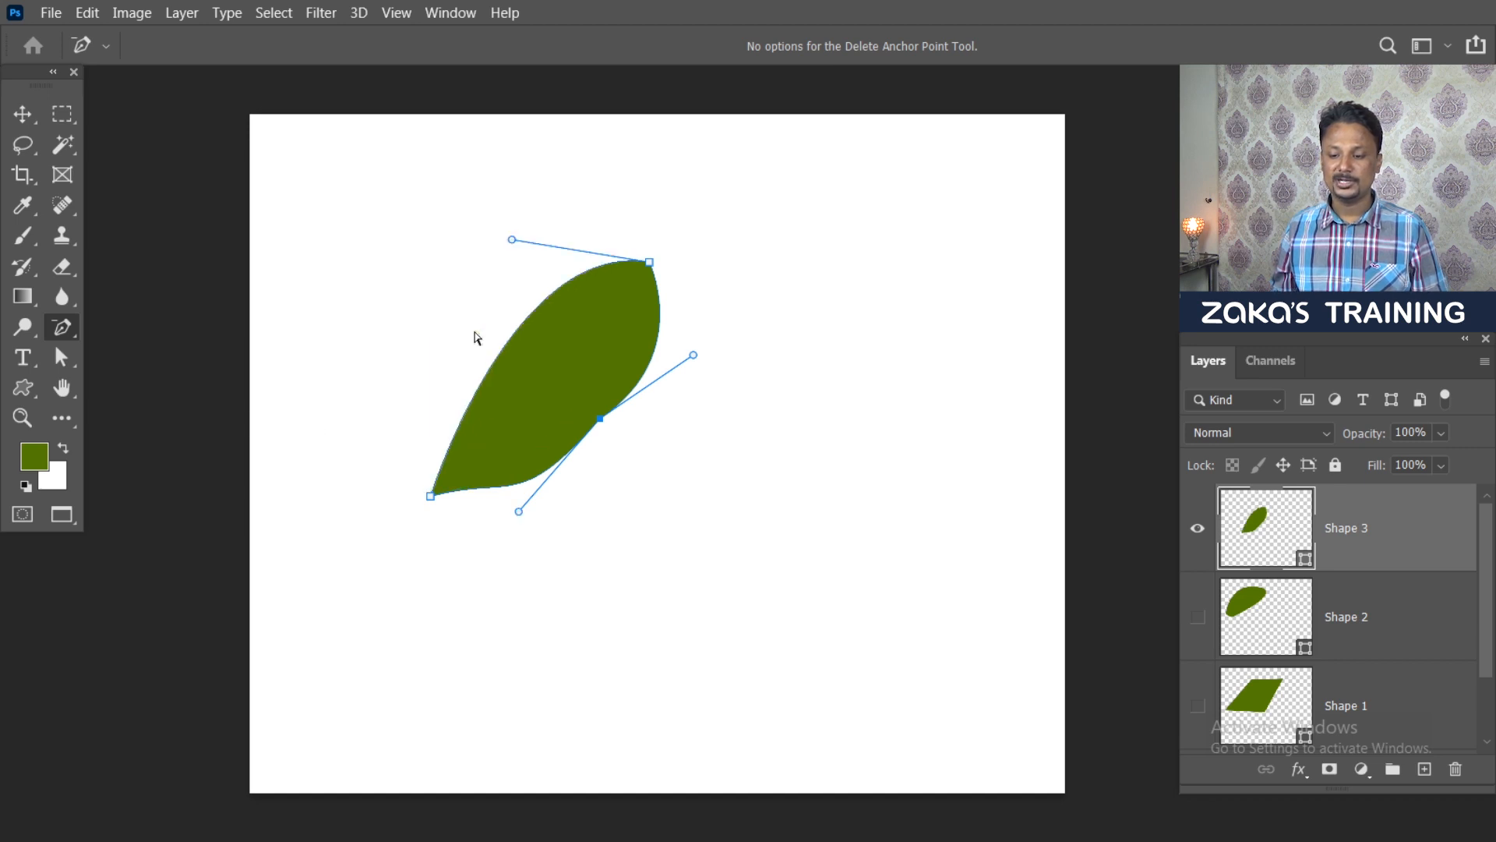
left_click(600, 420)
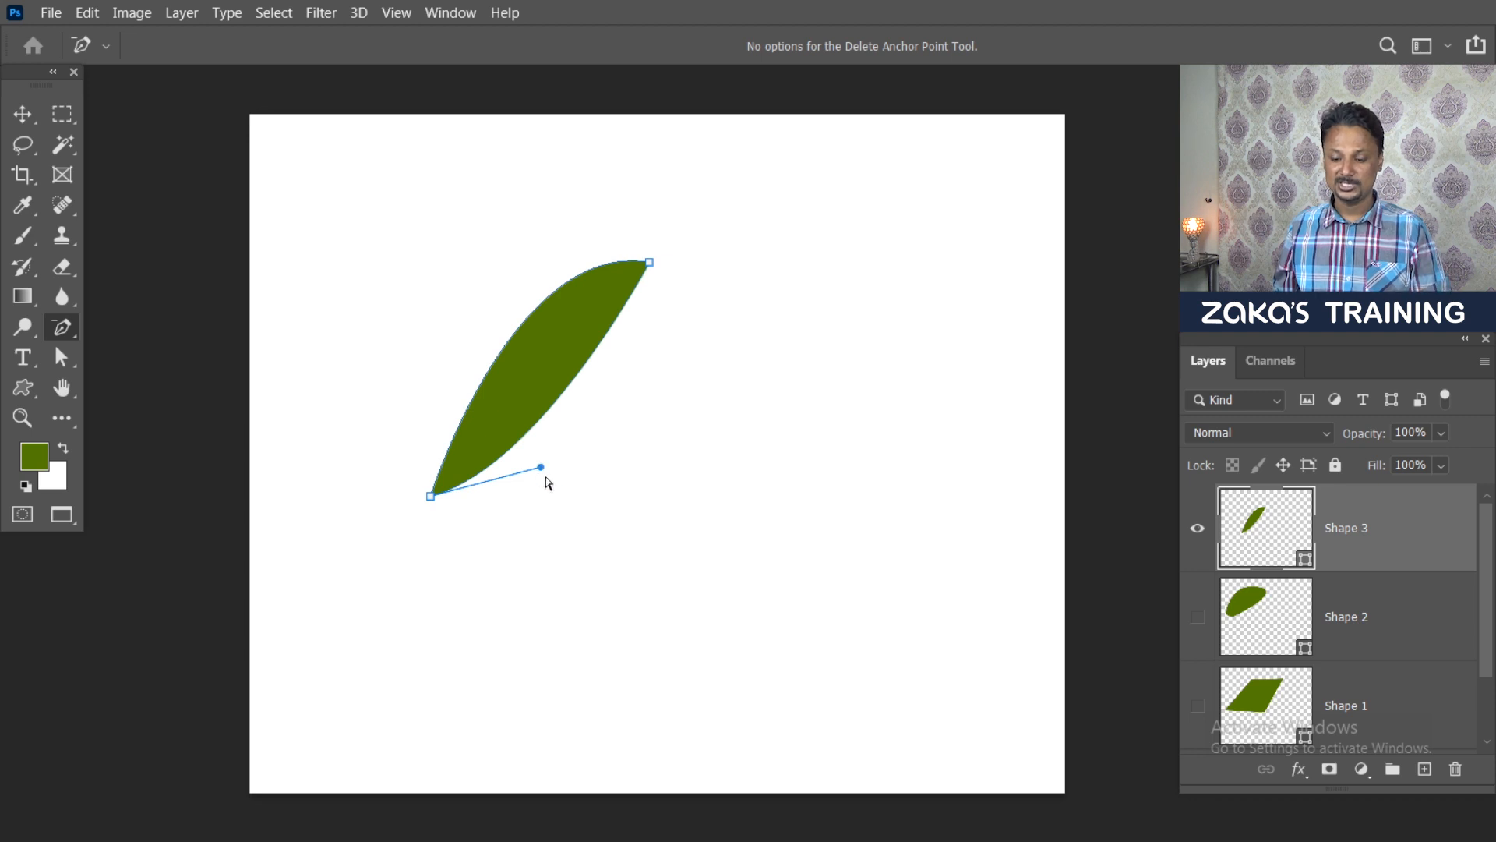
Step: Lengthen the direction handles at the leaf's upper-right and lower-left anchors to bulge both edges outward into a wider leaf
left_click_drag(542, 468, 715, 465)
left_click(650, 263, "ctrl")
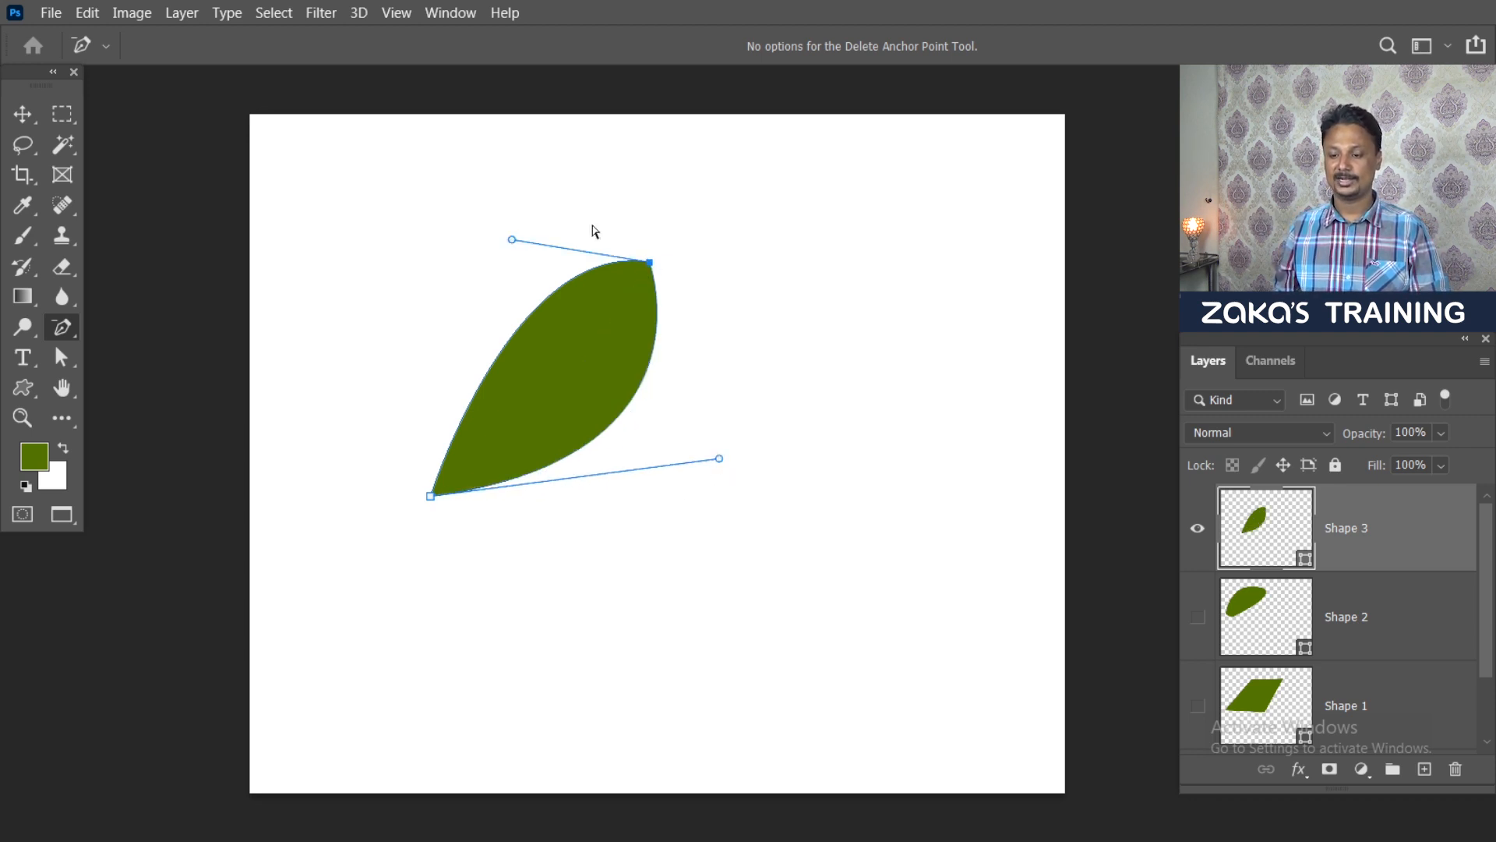
left_click(724, 463)
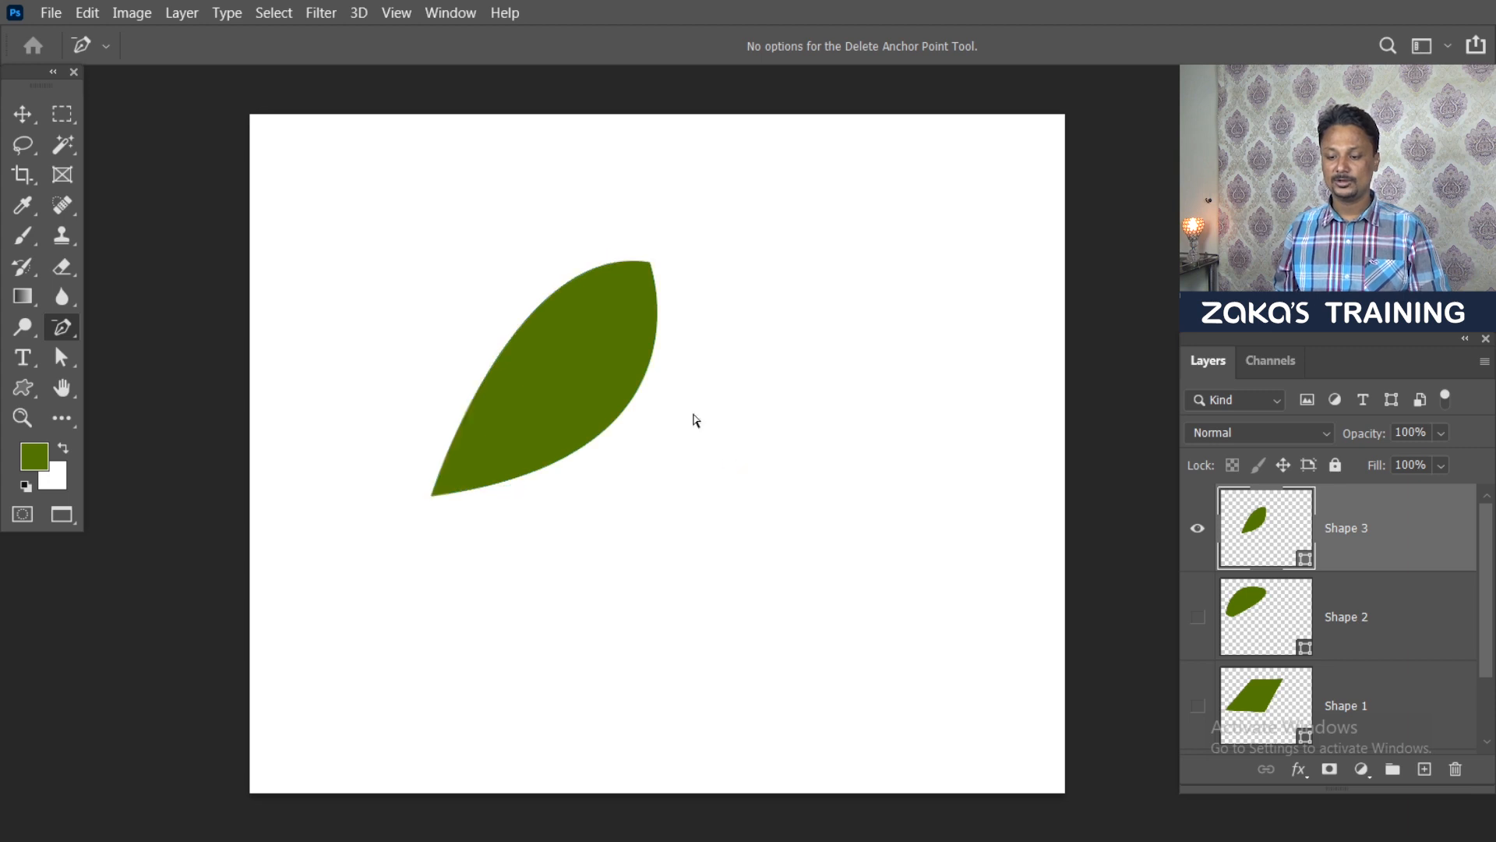
left_click(649, 266)
left_click(650, 264, "ctrl")
left_click_drag(511, 239, 457, 233)
left_click_drag(719, 459, 741, 483)
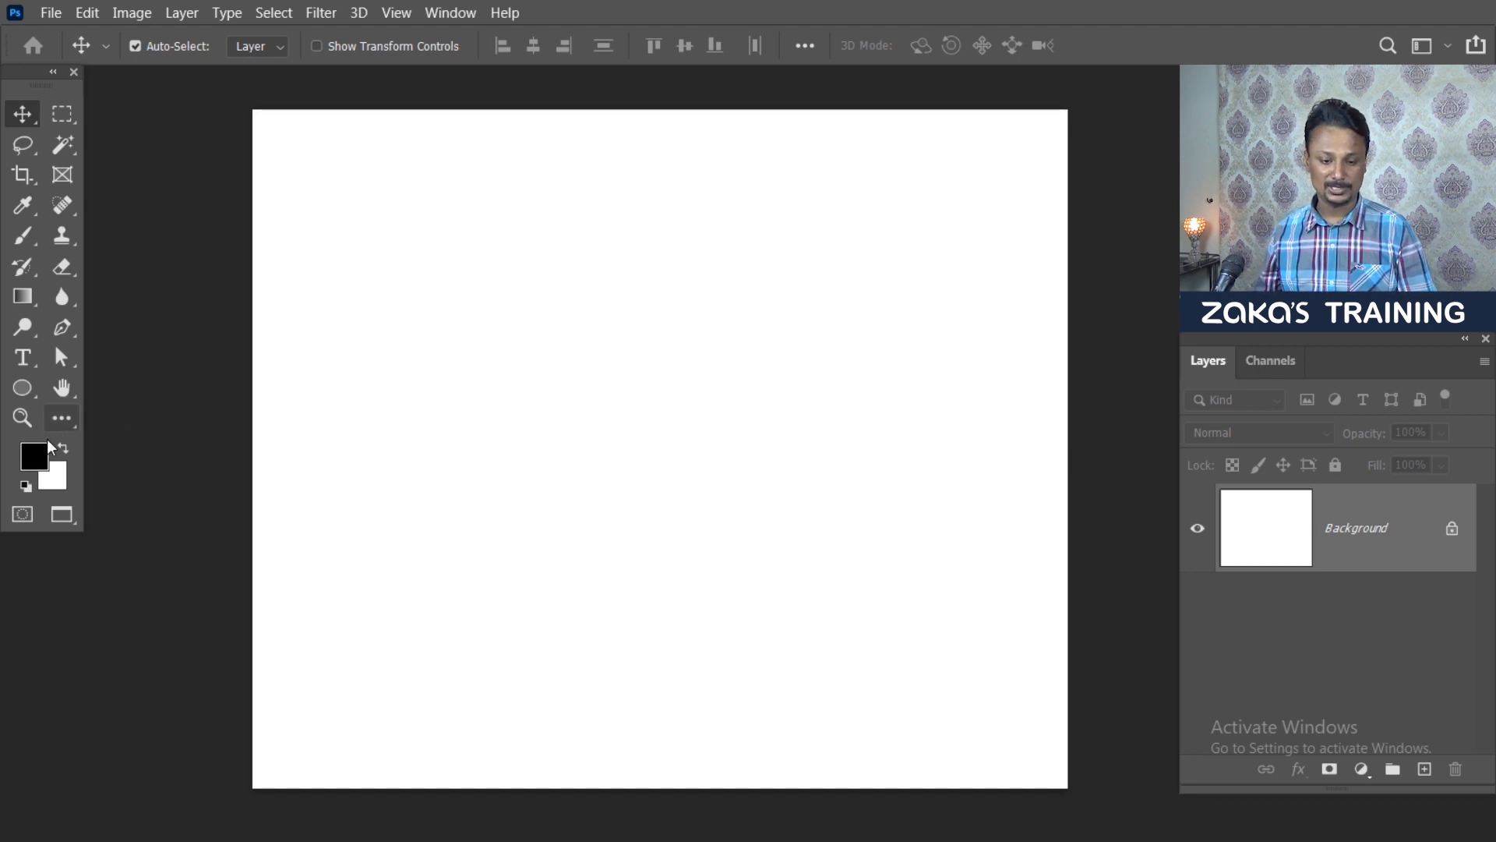
Step: Choose the Pen tool in the new blank document and set the foreground colour to light orange ffc263
left_click_drag(70, 337, 134, 327)
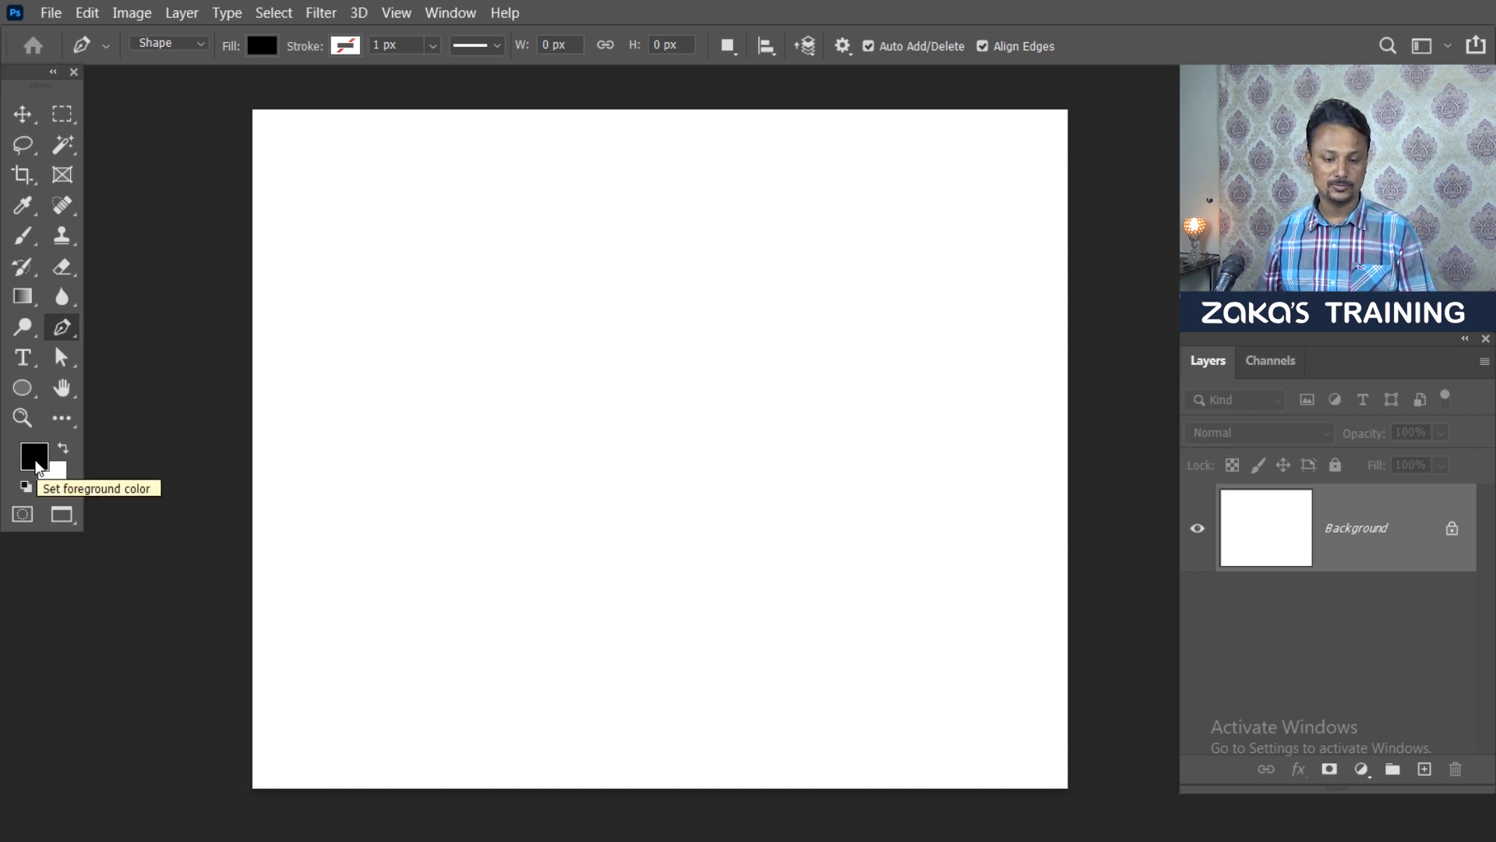
left_click(36, 460)
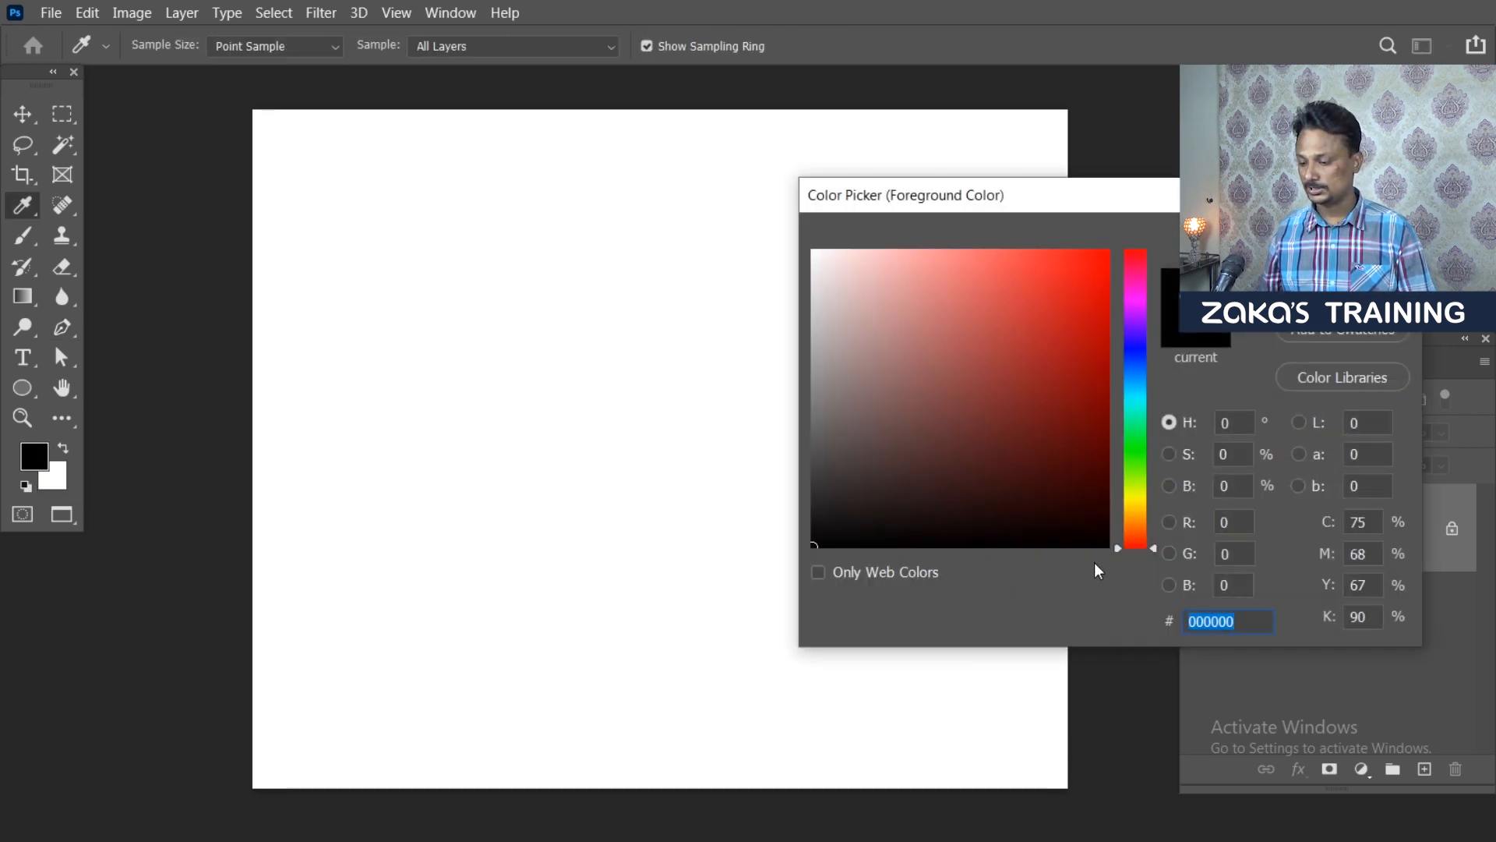
left_click(1157, 529)
mouse_move(1159, 532)
left_mouse_down()
mouse_move(1158, 488)
mouse_move(1157, 517)
left_mouse_up()
left_click(1050, 249)
left_click(1031, 250)
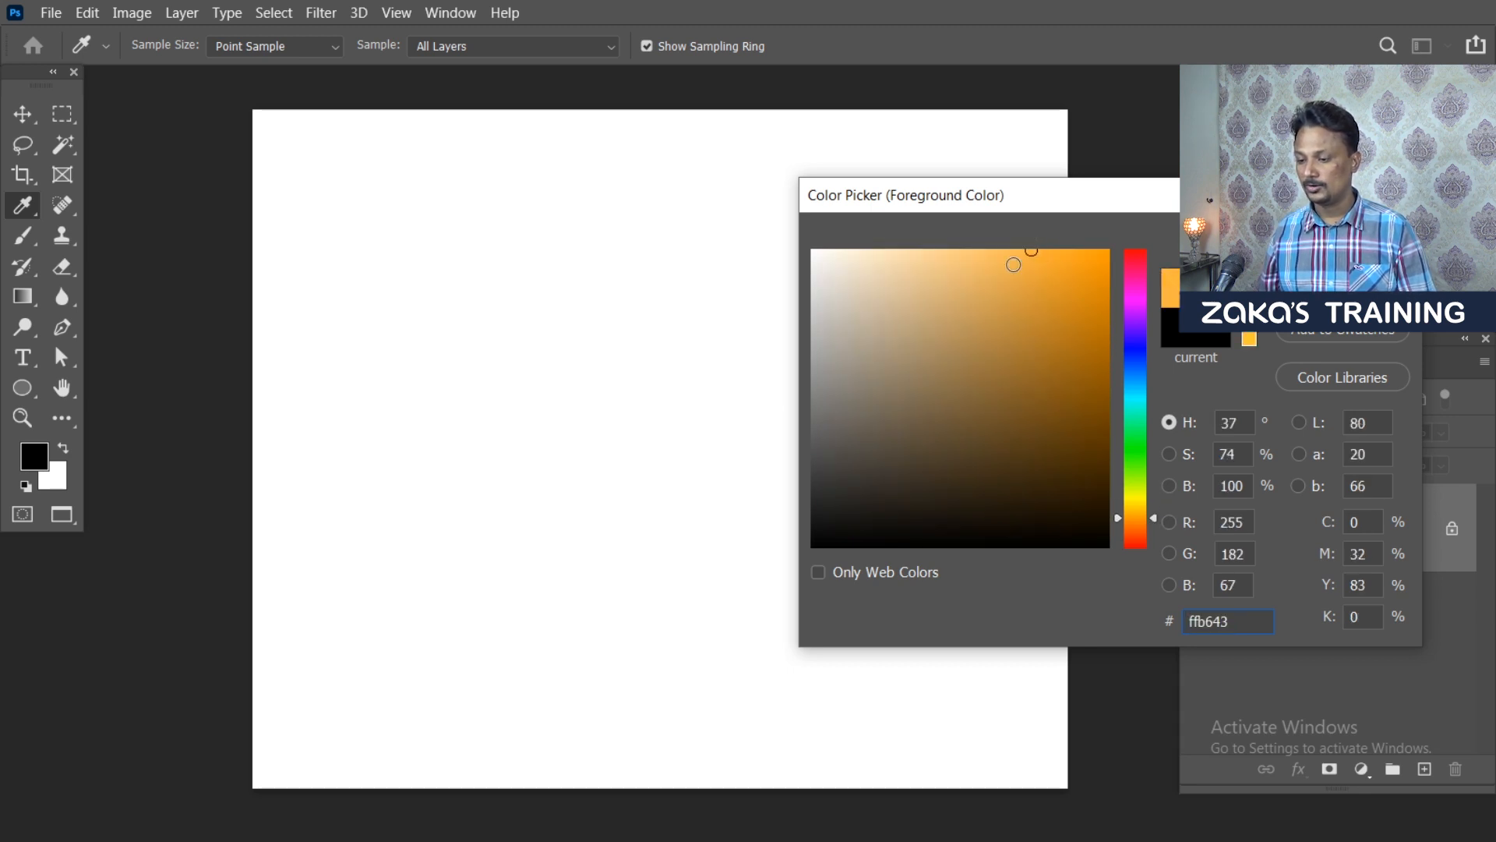
left_click_drag(1005, 251, 995, 250)
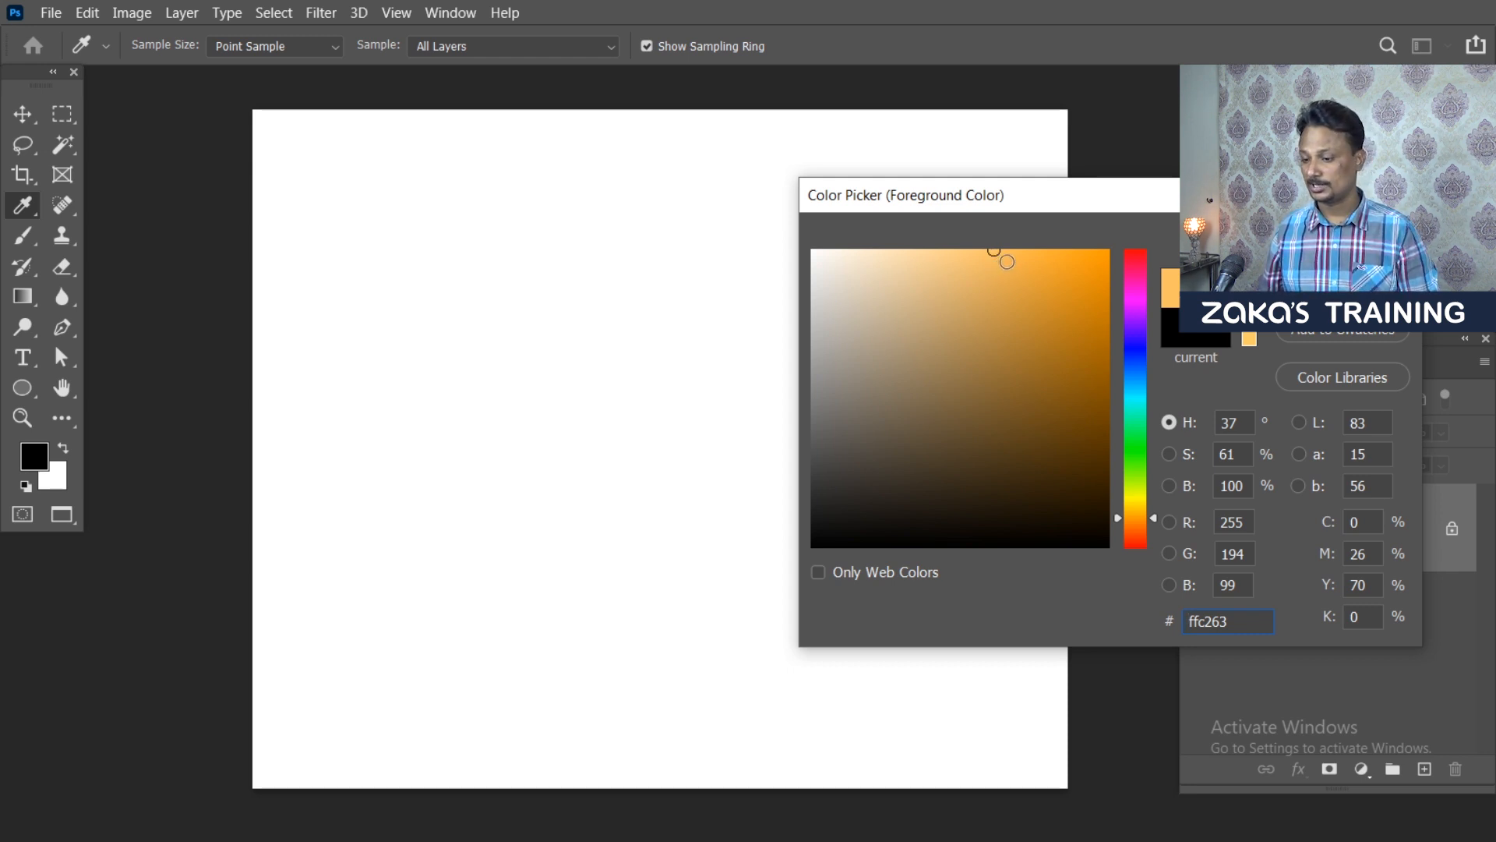
key("Return")
Step: Draw the shape's straight outline with the Pen tool: a slanted edge, horizontal top, long diagonal and short vertical edge, about 722 × 587 px overall
key("p")
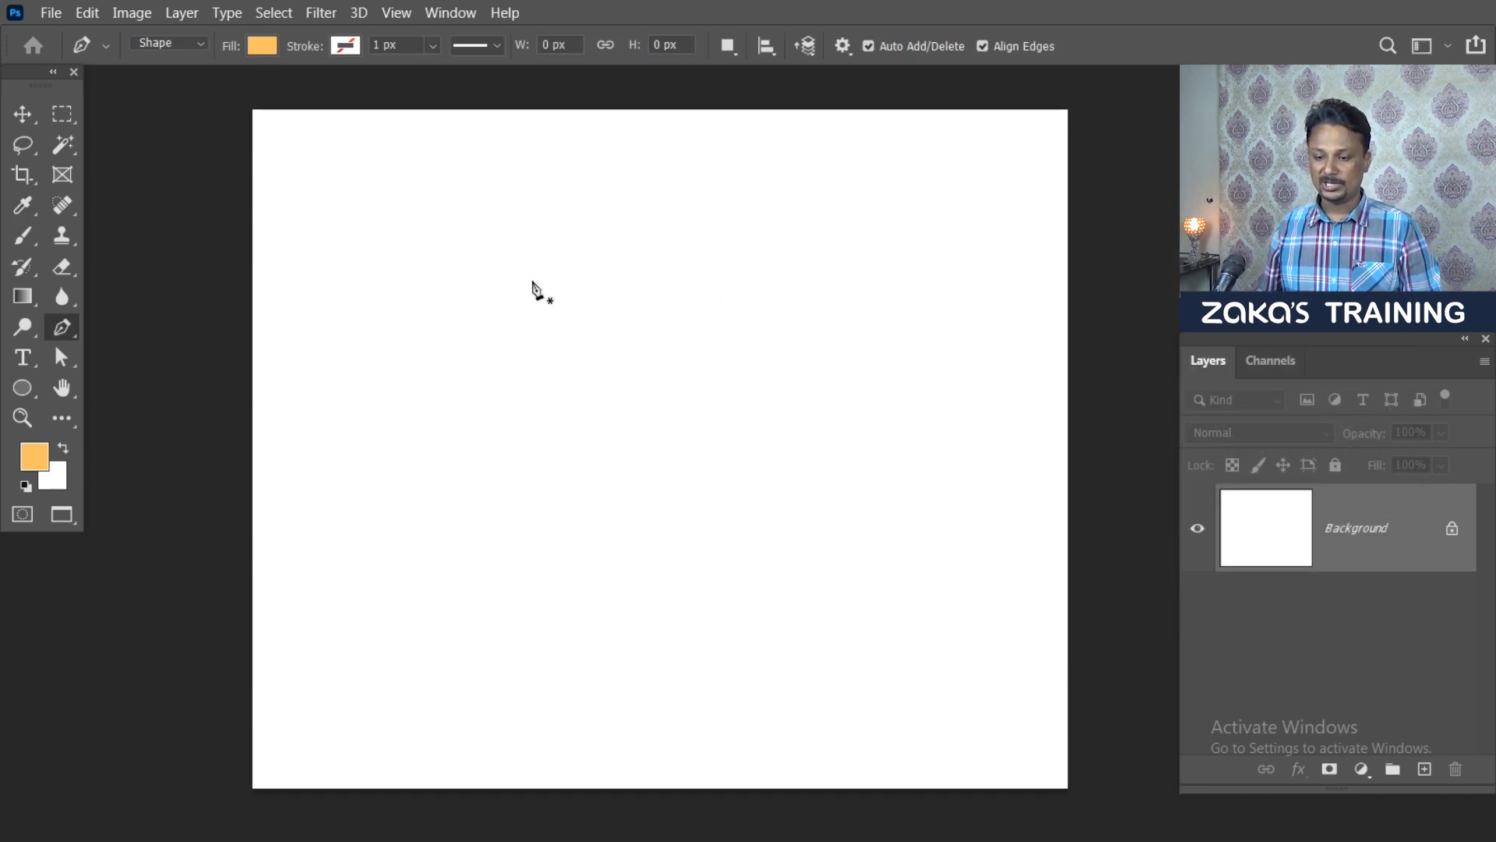
left_click(567, 239)
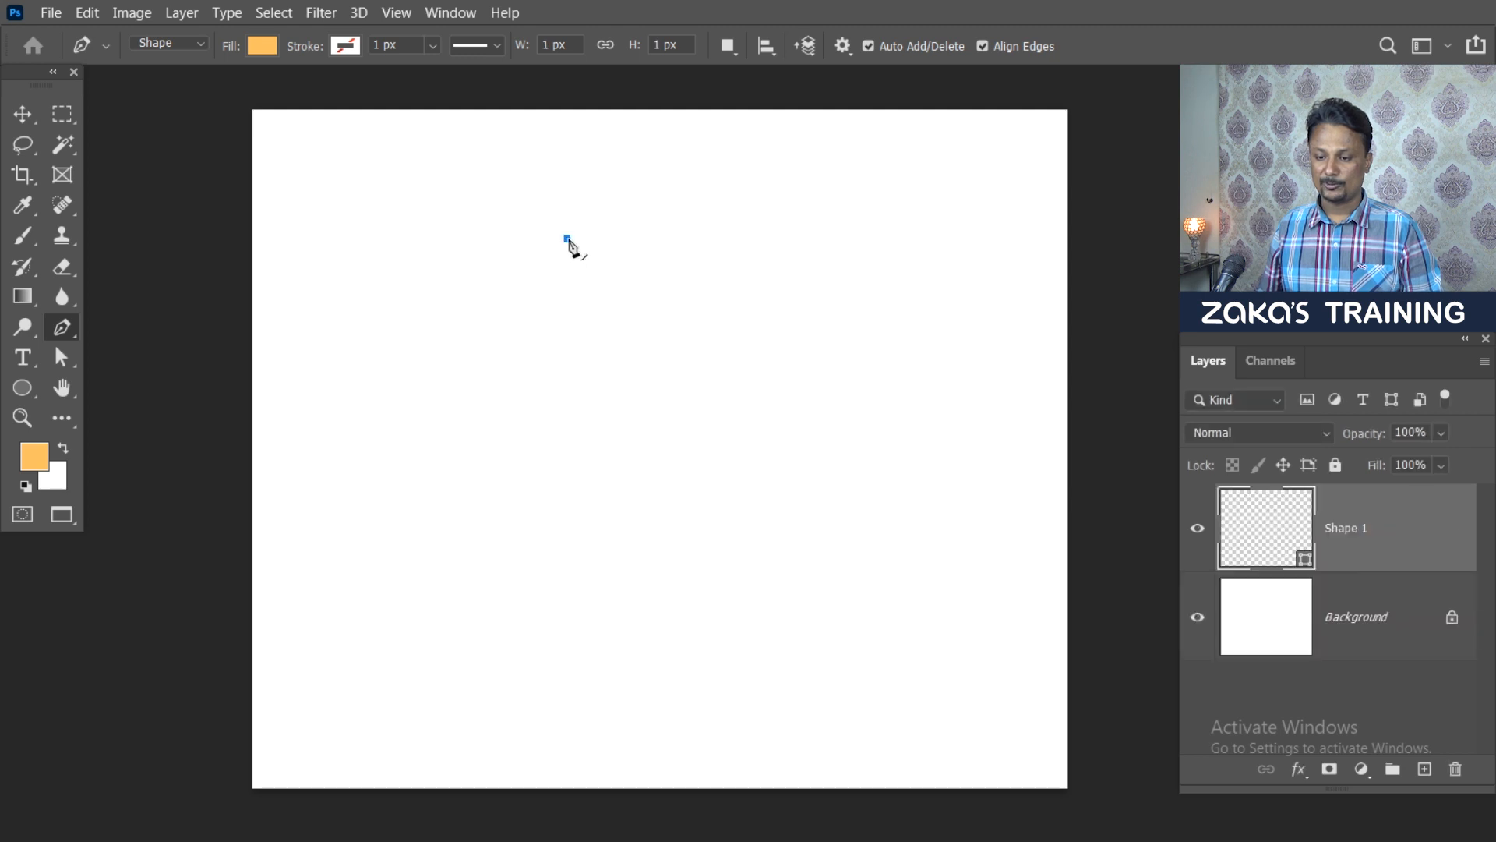
key("ctrl+z")
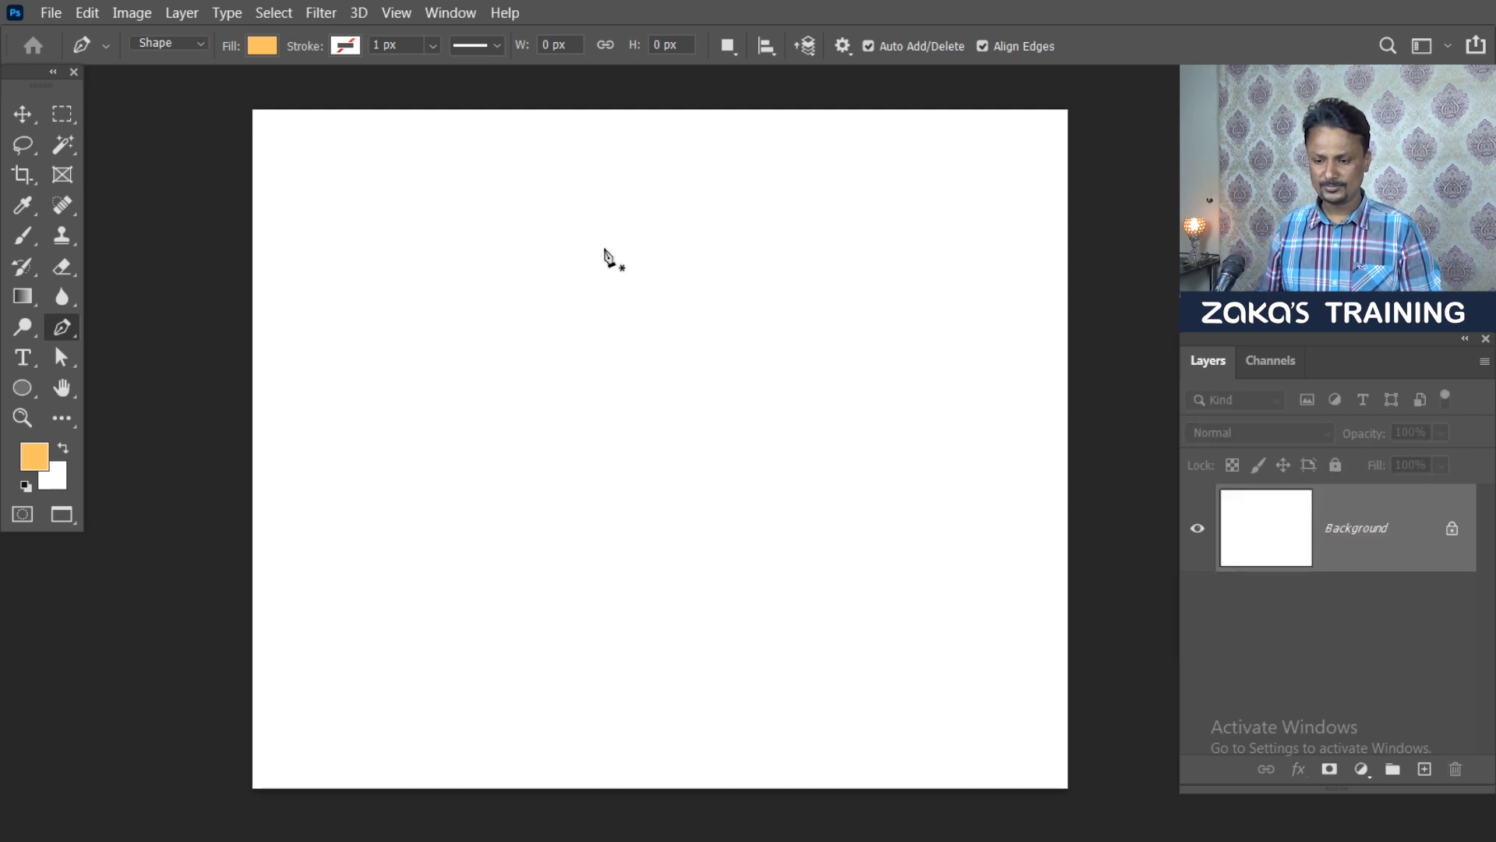
left_click(604, 251)
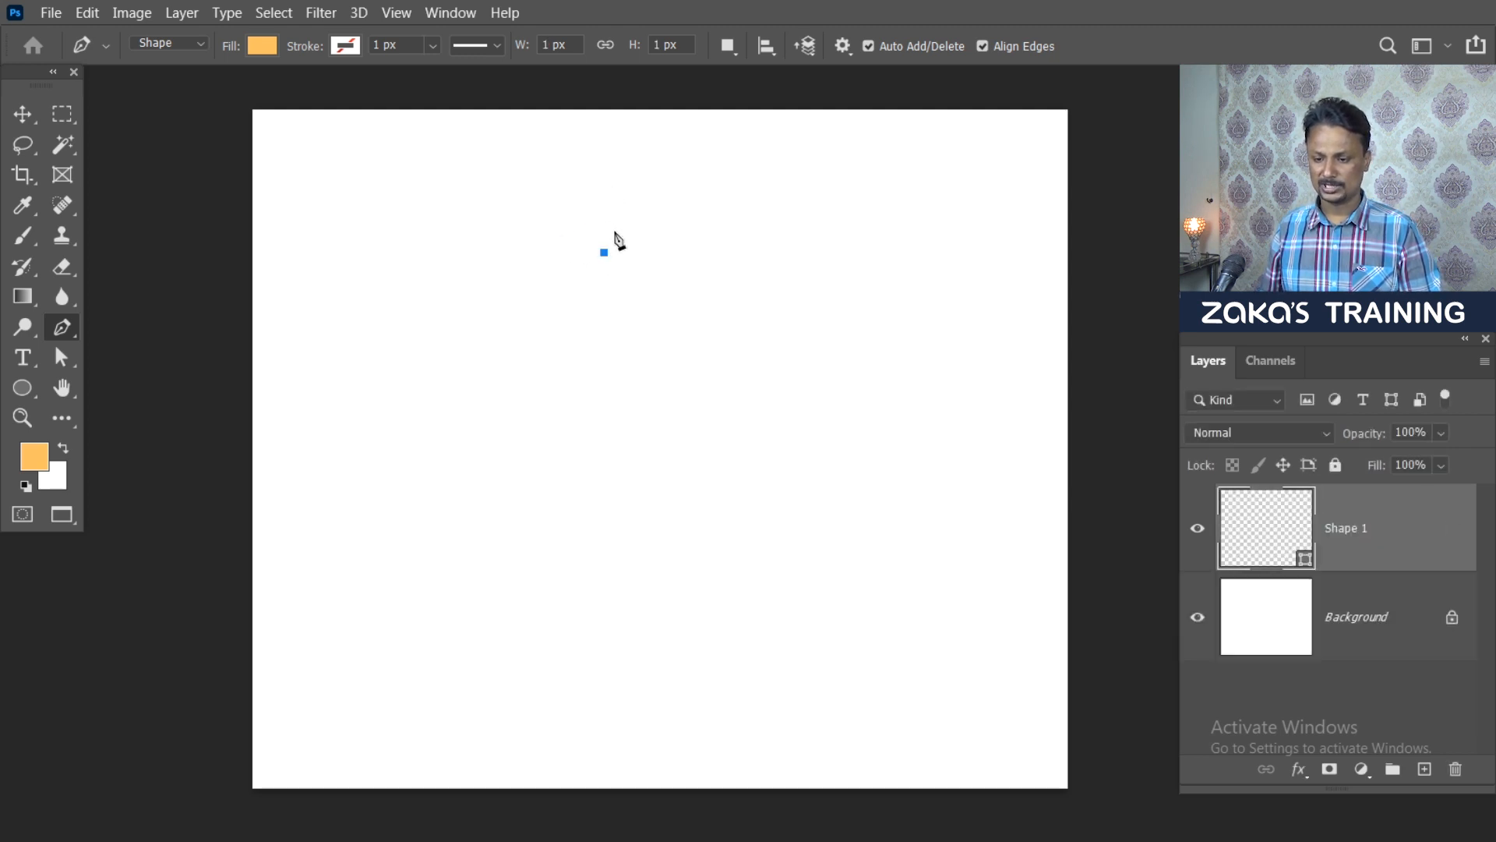
left_click(643, 185)
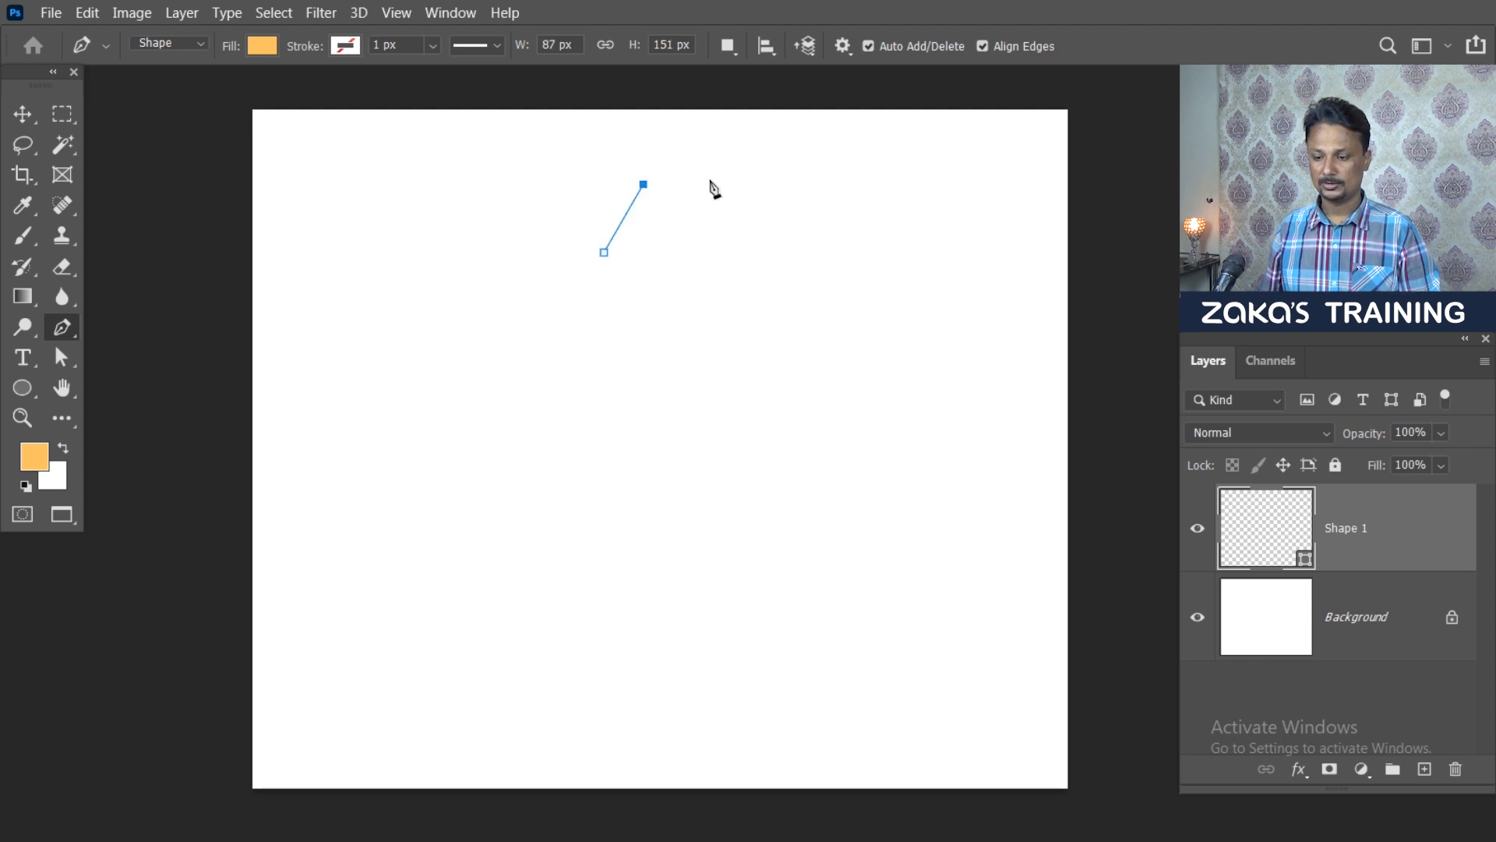
left_click(735, 184)
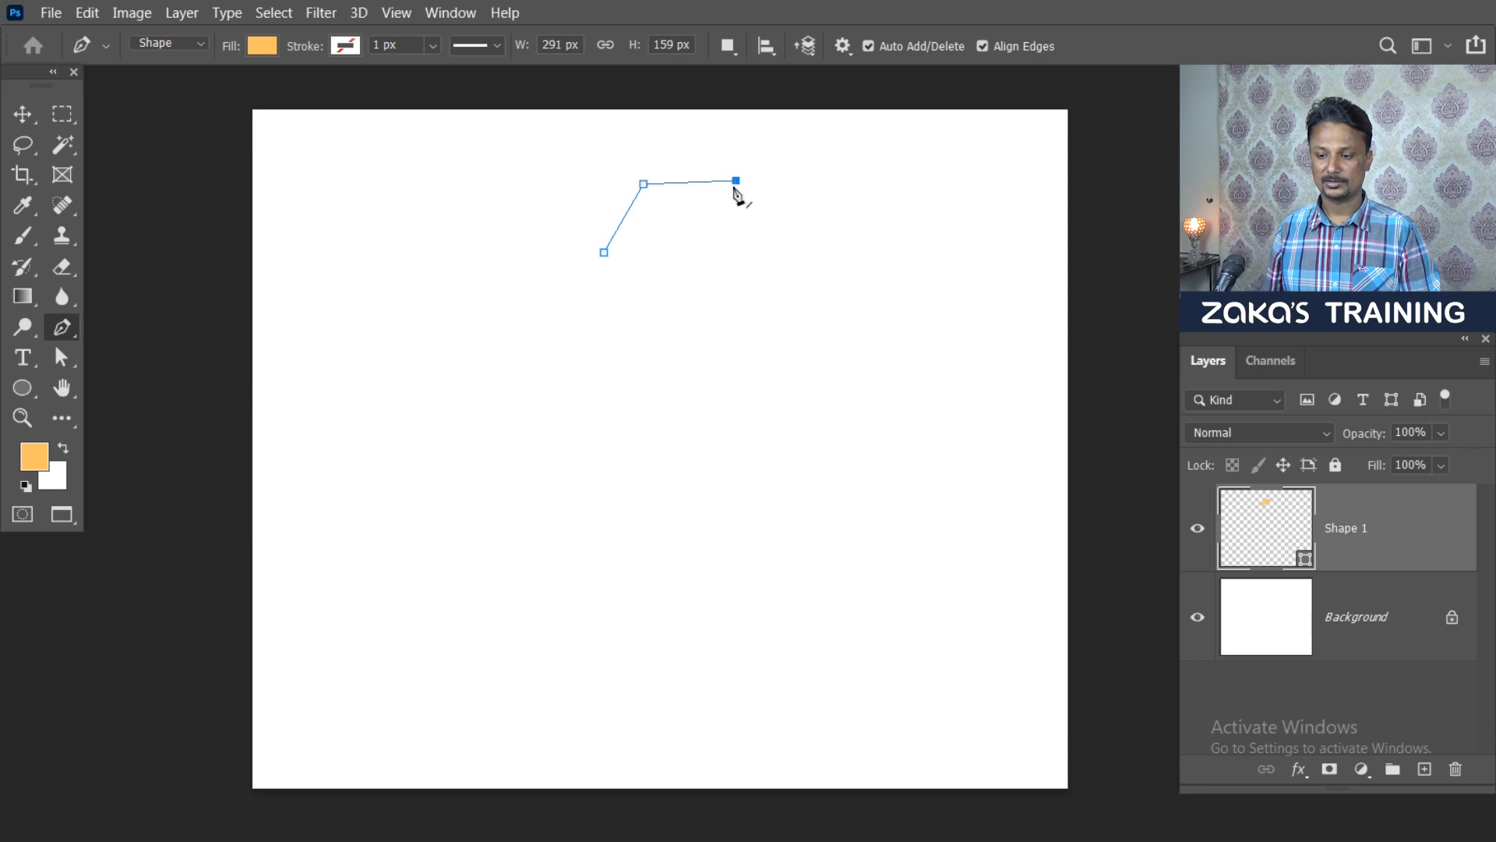
key("ctrl+z")
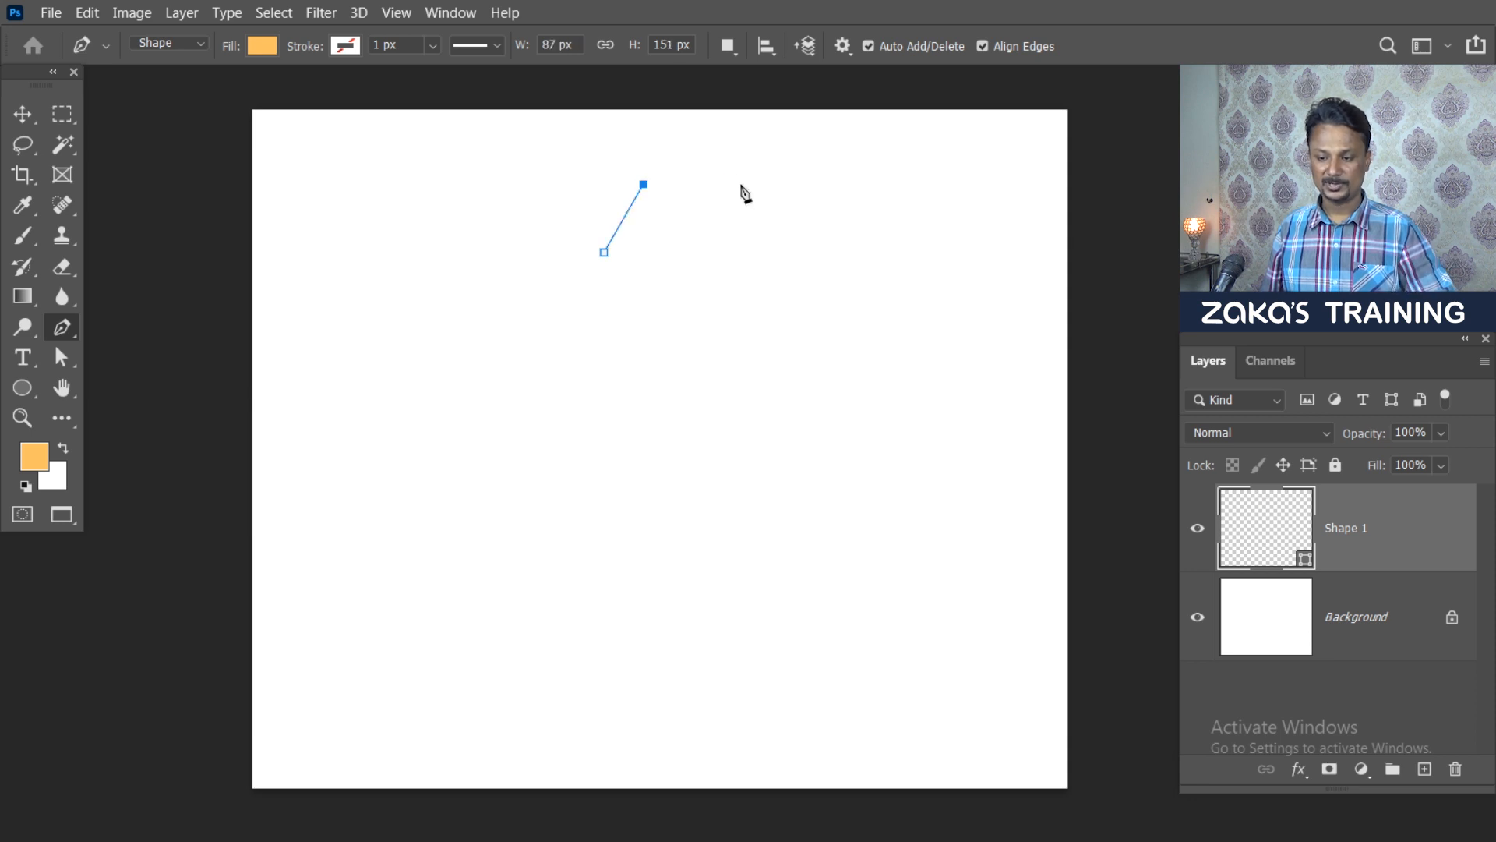
left_click(736, 184)
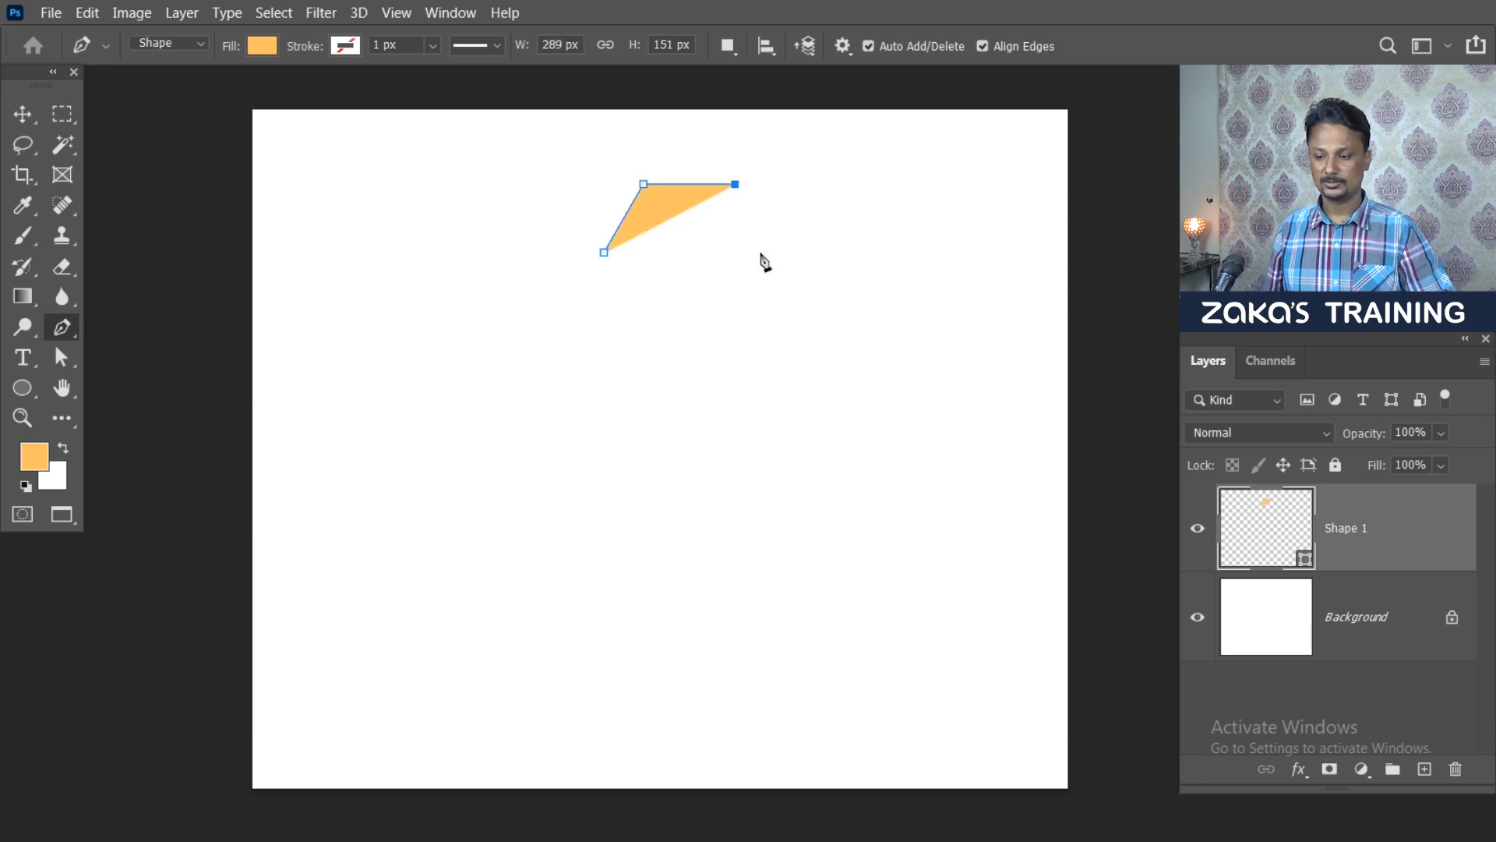
left_click(930, 382)
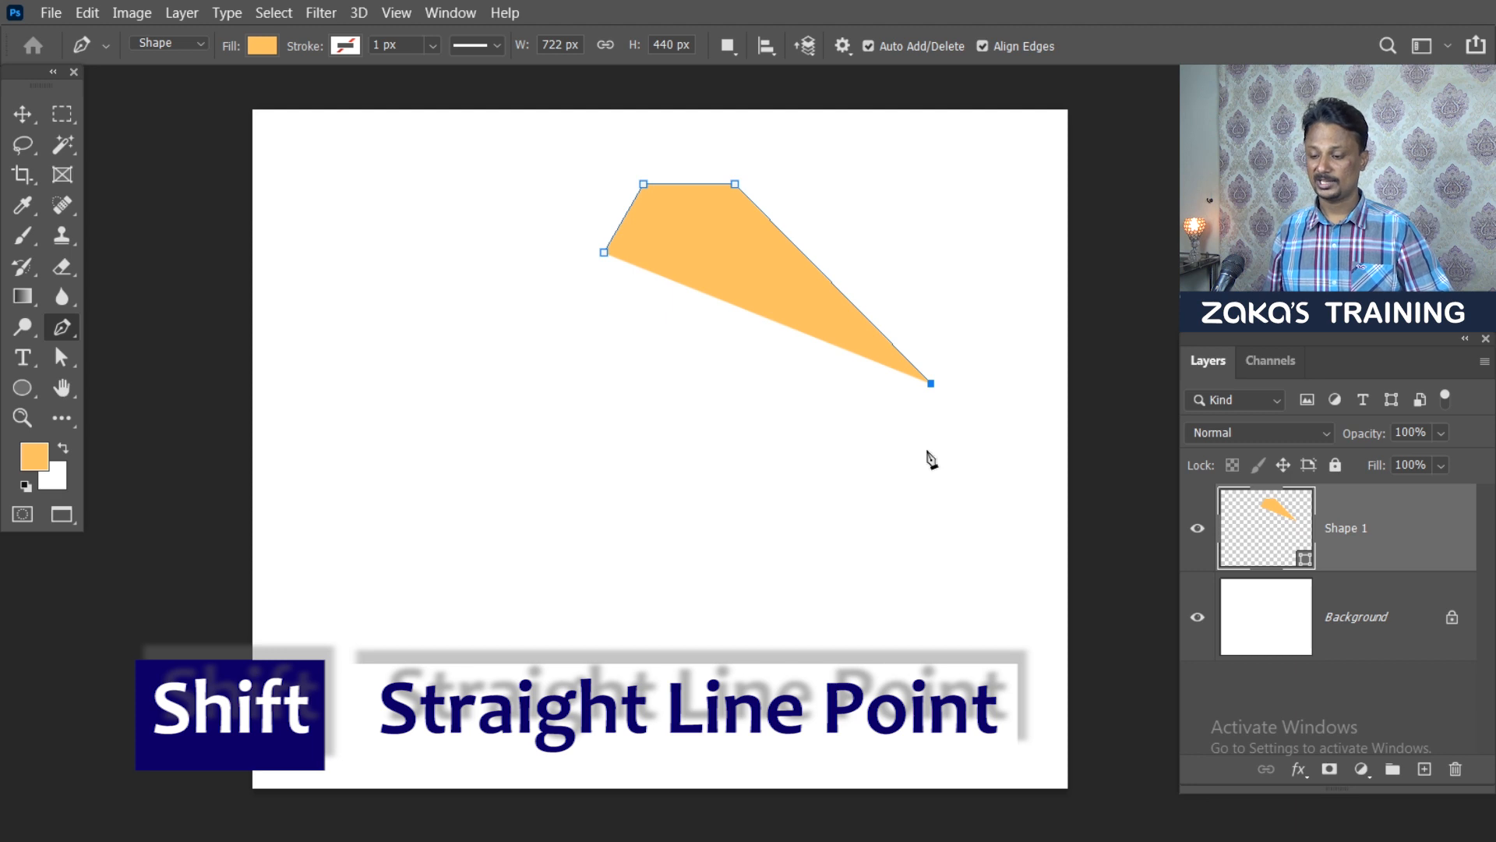
left_click(931, 450, "shift")
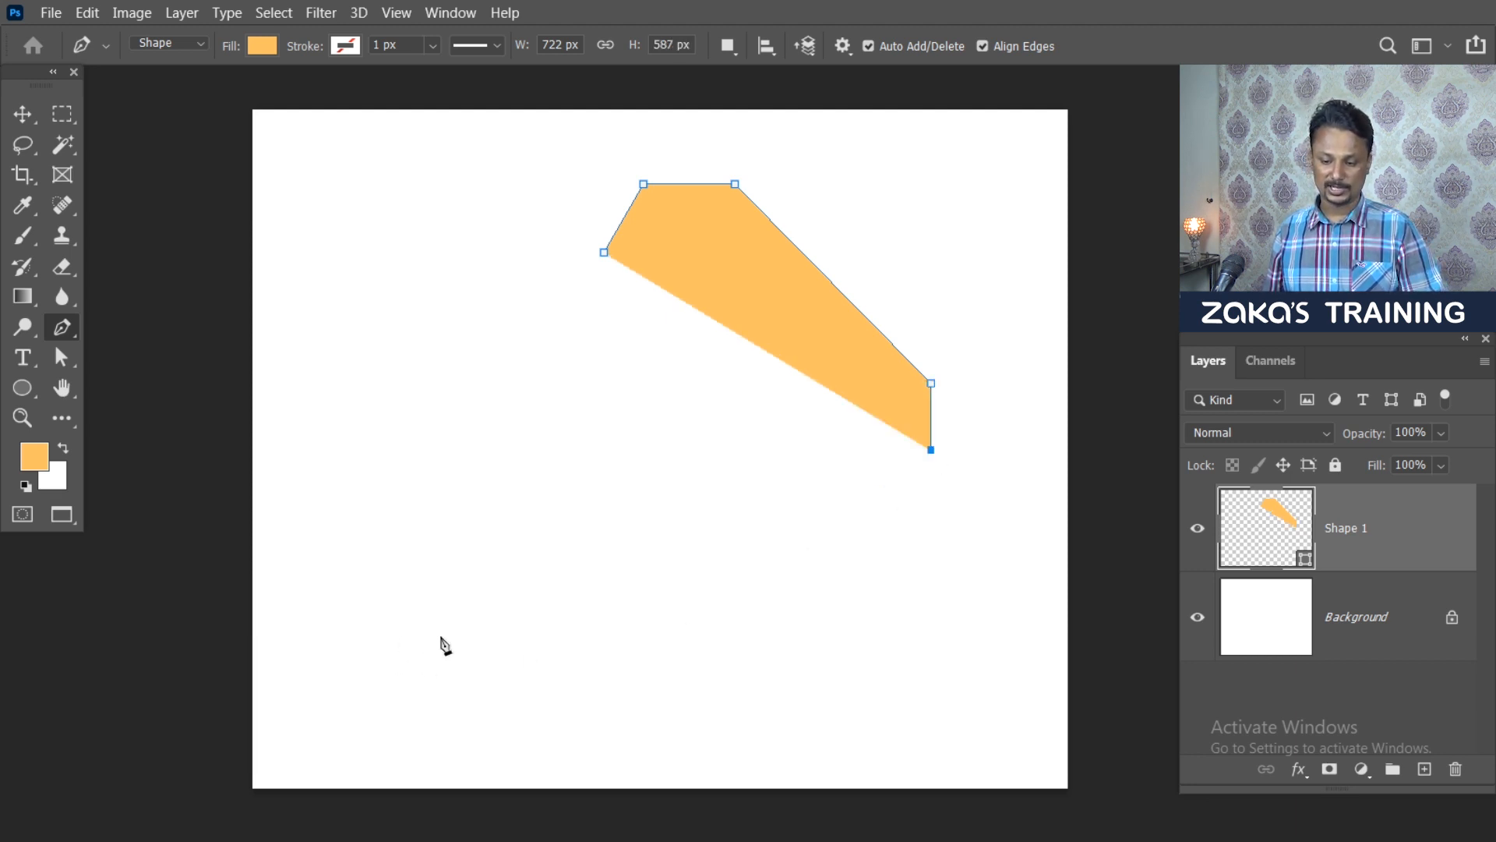
Step: Add a curved lower edge sweeping to a lower-left anchor, remove that anchor's outgoing handle and flatten the curve with its remaining handle
left_click_drag(451, 625, 431, 794)
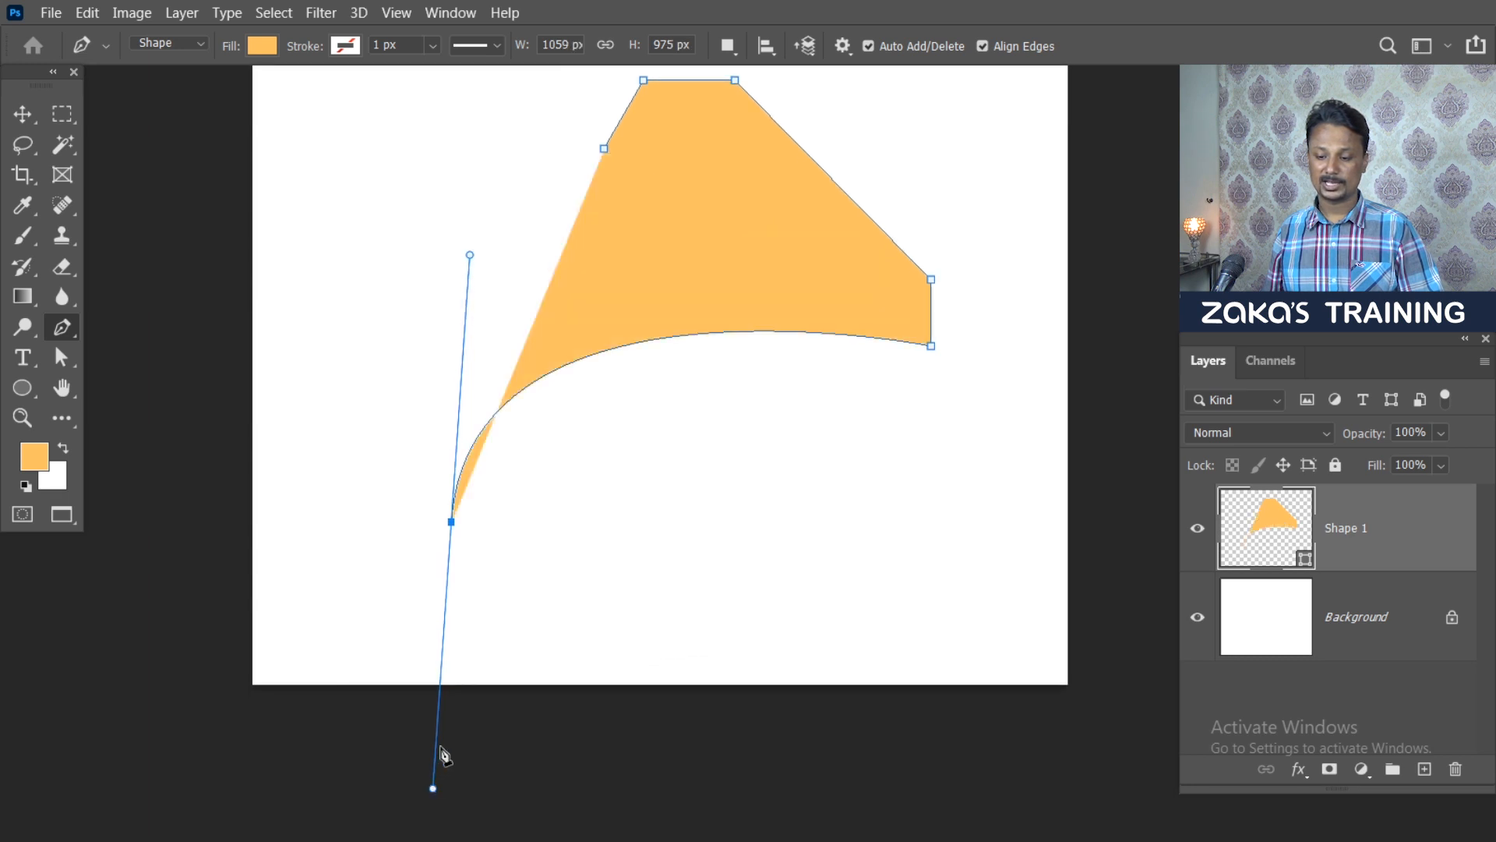
left_click_drag(581, 426, 570, 477)
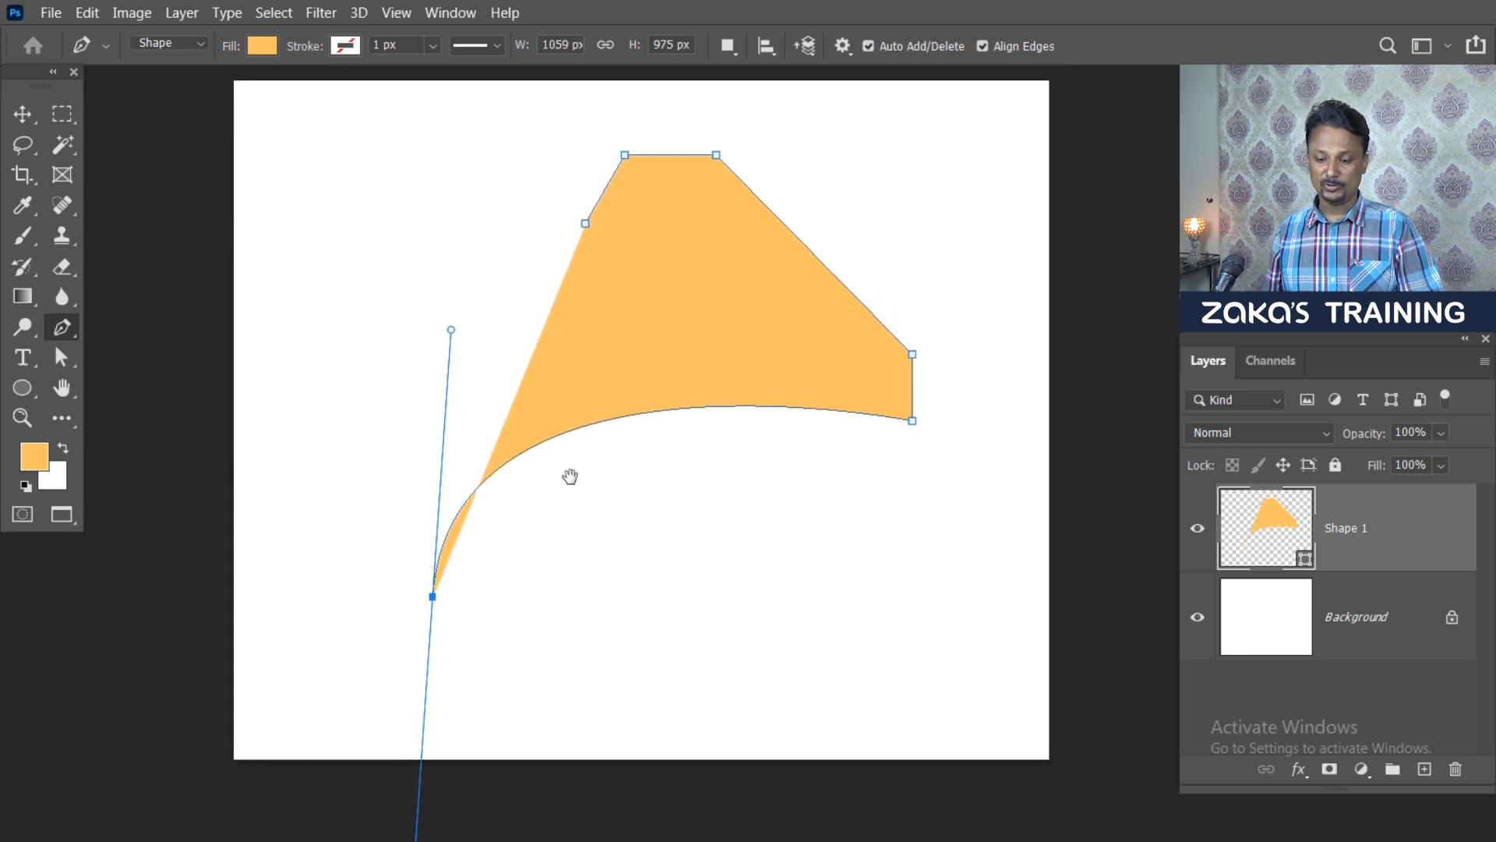
left_click(433, 598)
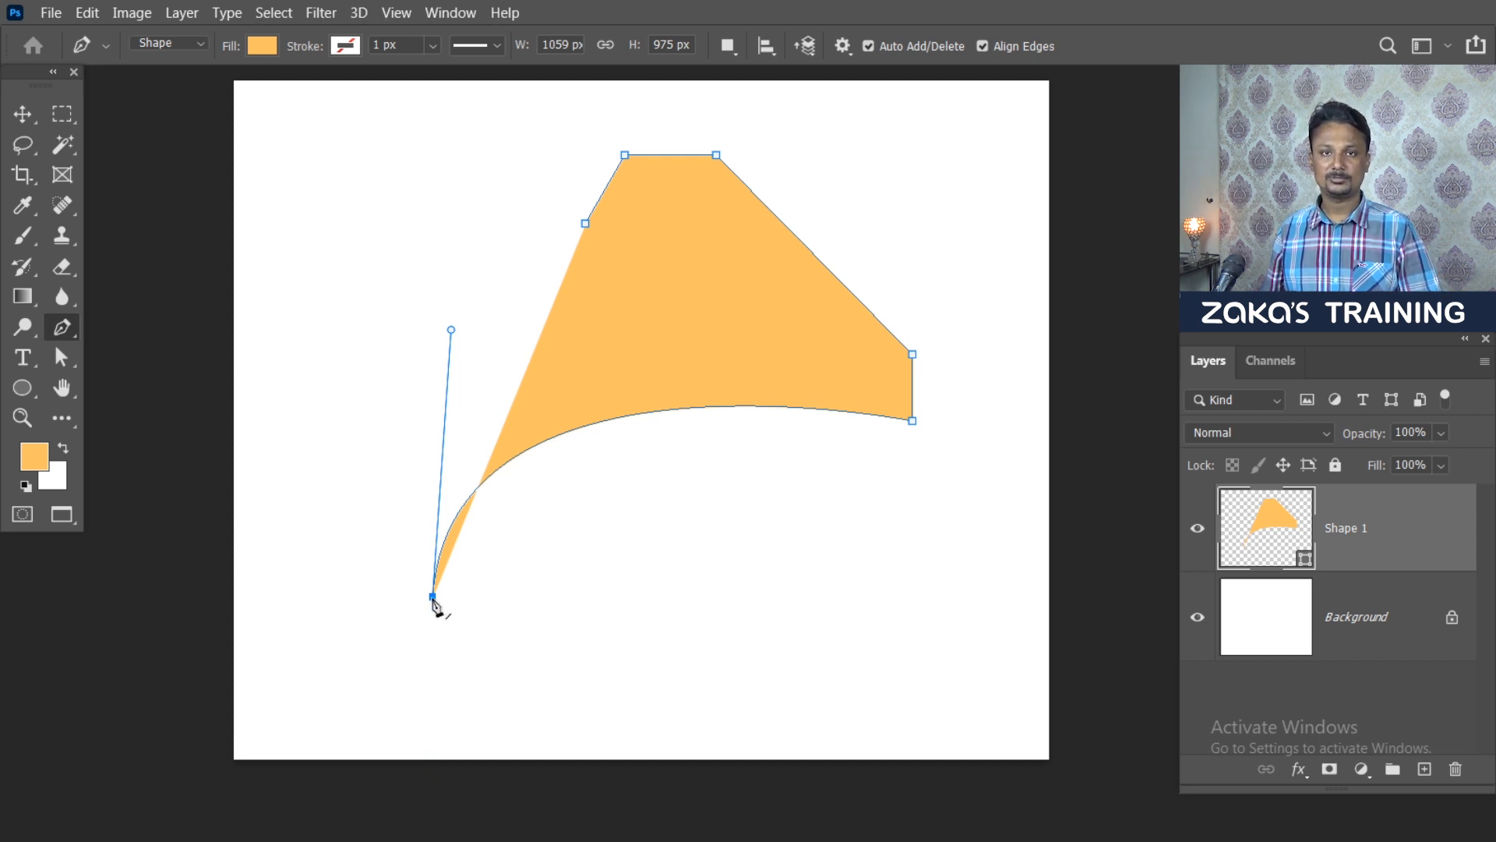
left_click_drag(452, 331, 503, 292)
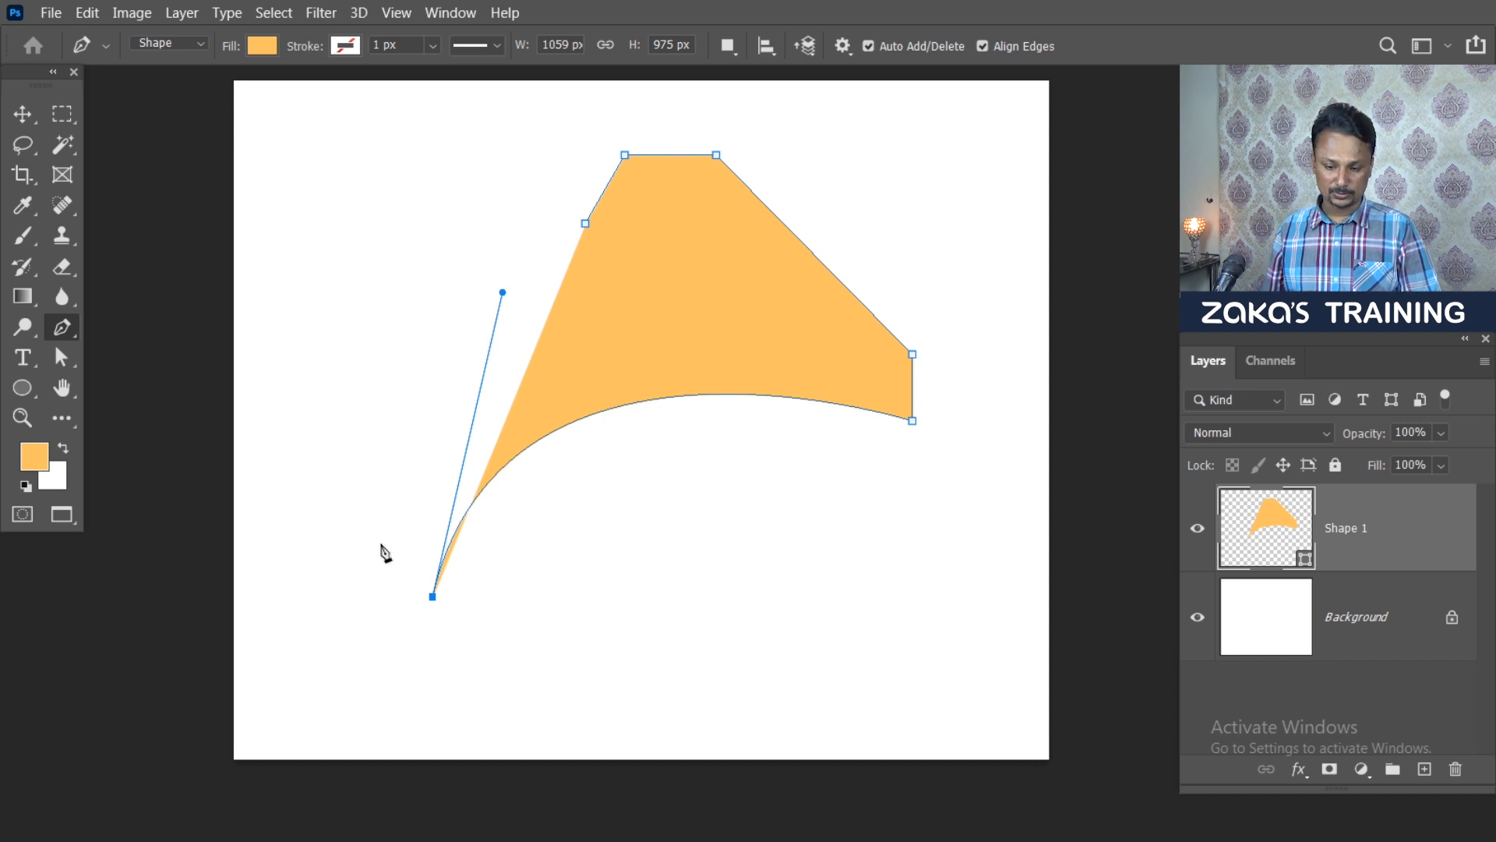
Step: Round the lower-left tip with a one-handled anchor and draw the stroke's curved upper edge back to an inner corner near the vertical edge
left_click_drag(378, 540, 377, 490)
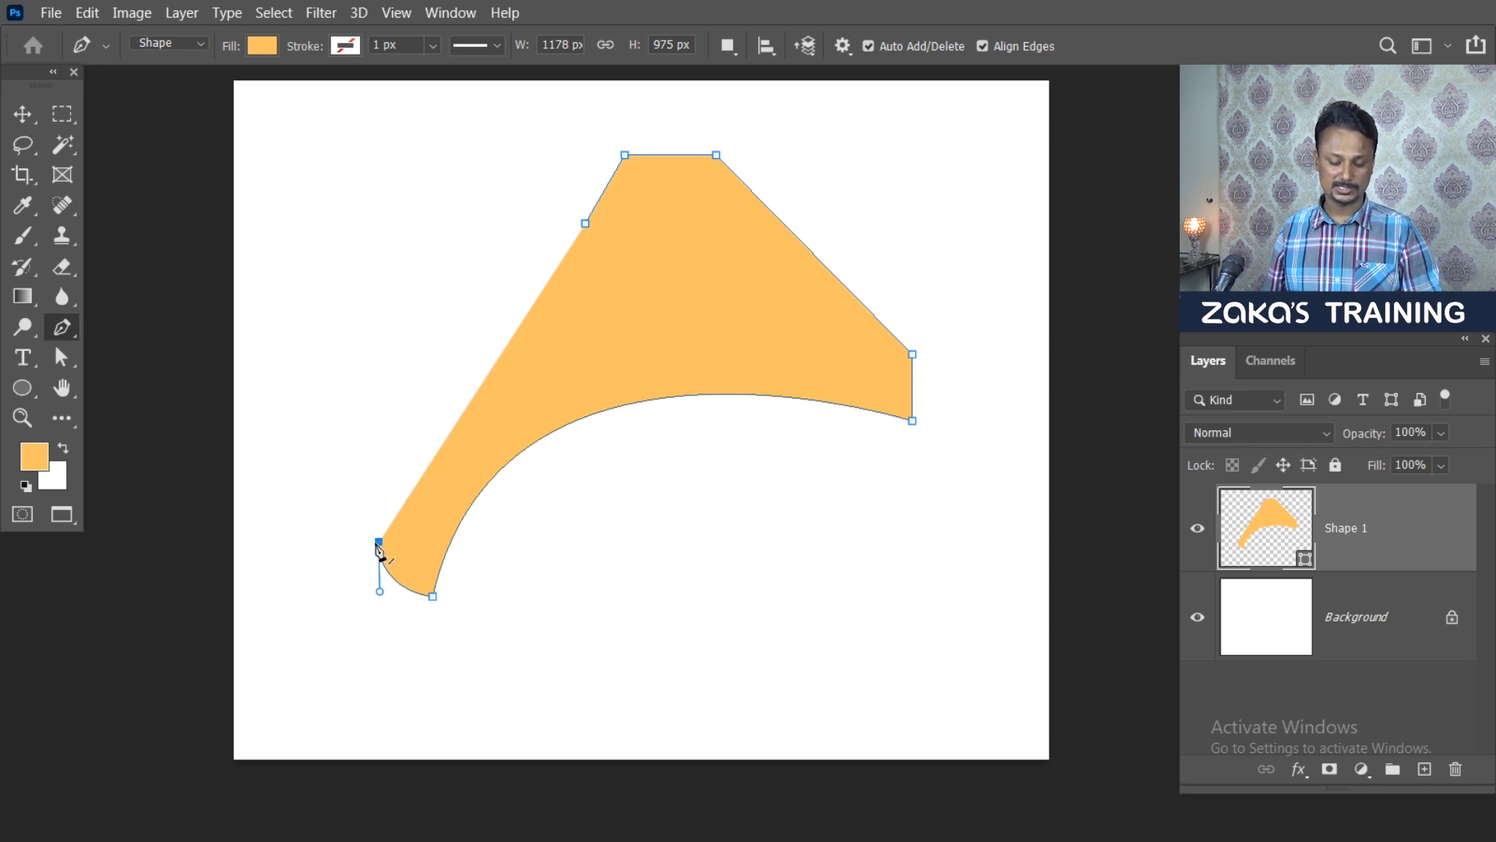
left_click_drag(380, 546, 378, 607)
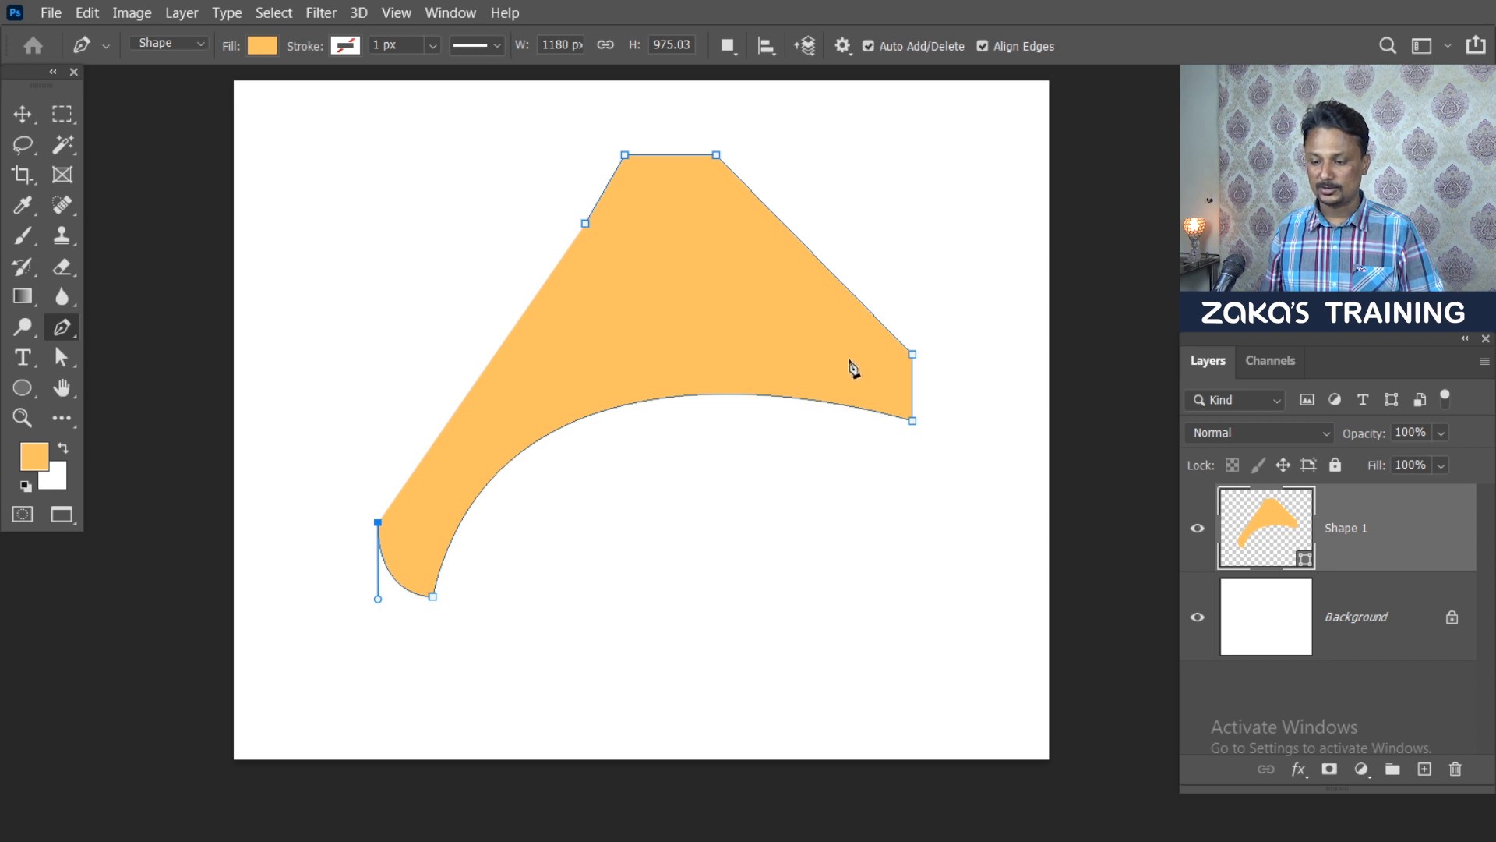
left_click(850, 361)
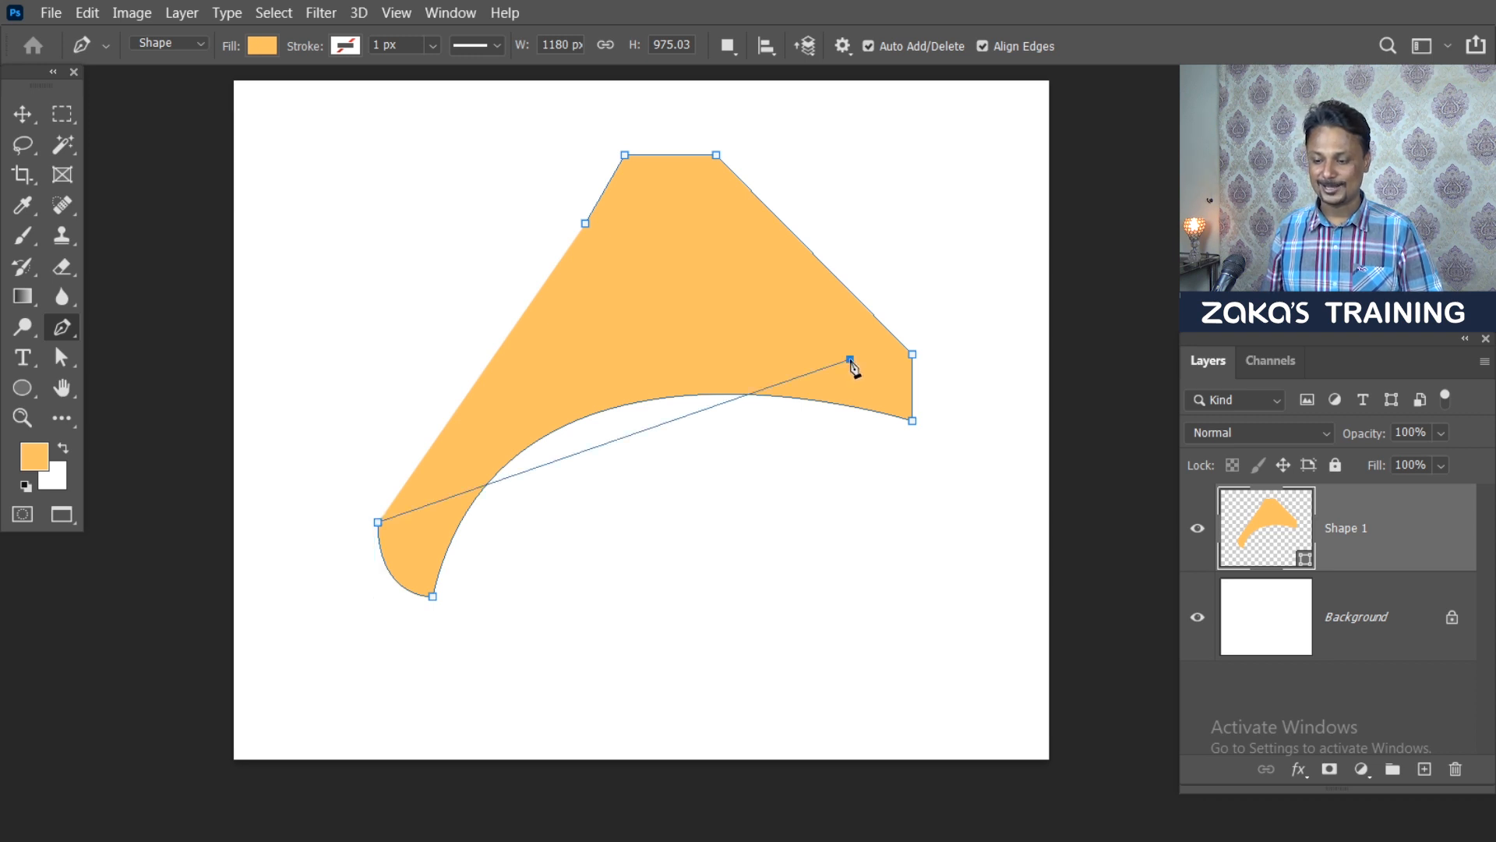
left_click_drag(852, 364, 1292, 460)
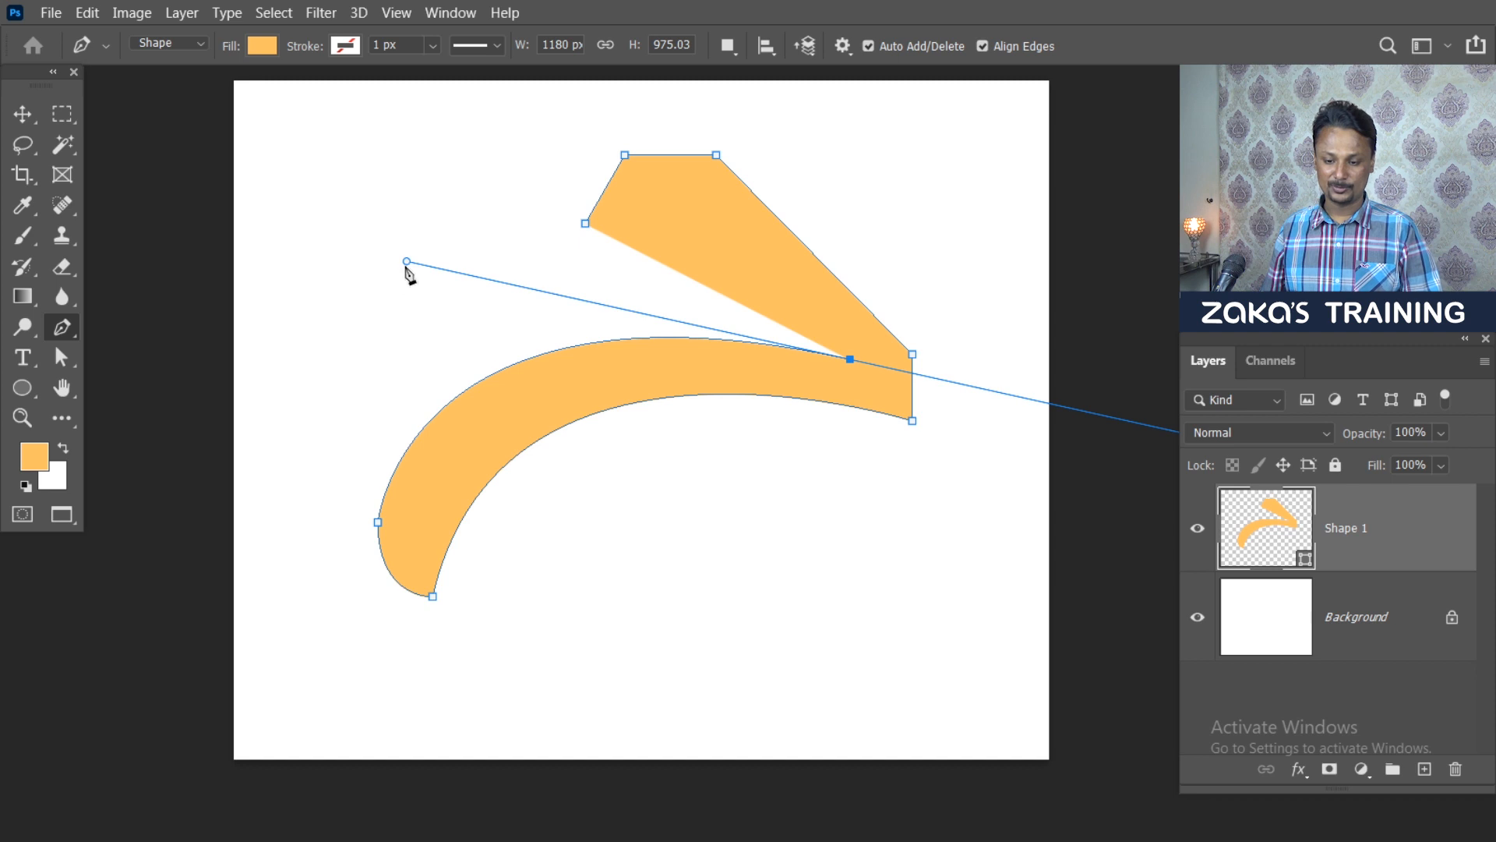
left_click_drag(406, 262, 433, 271)
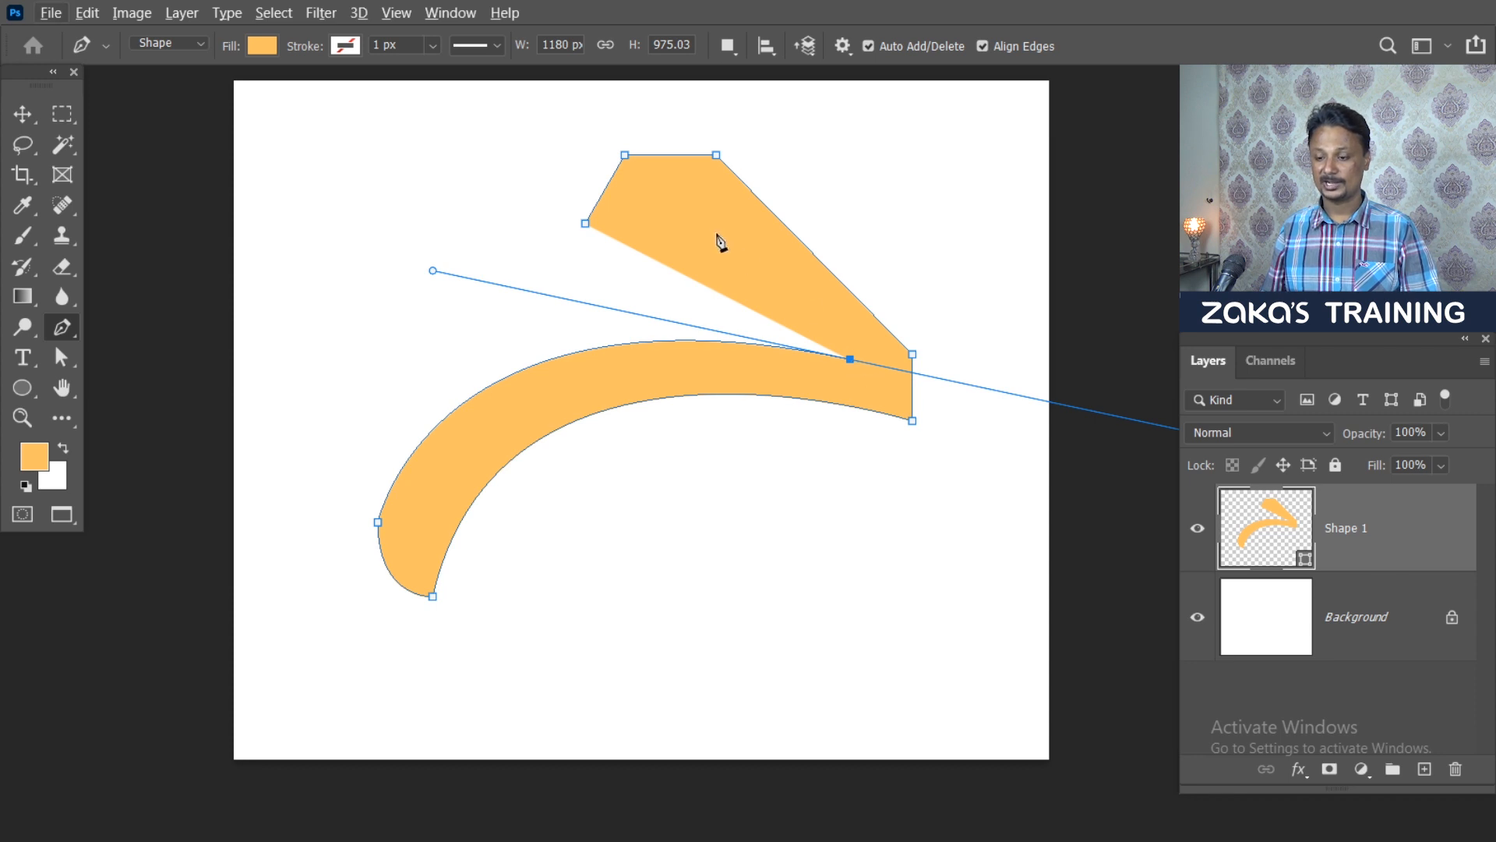
Step: Remove the inner corner anchor's outgoing handle and draw a straight diagonal edge up to an anchor just below the top edge
left_click(699, 215)
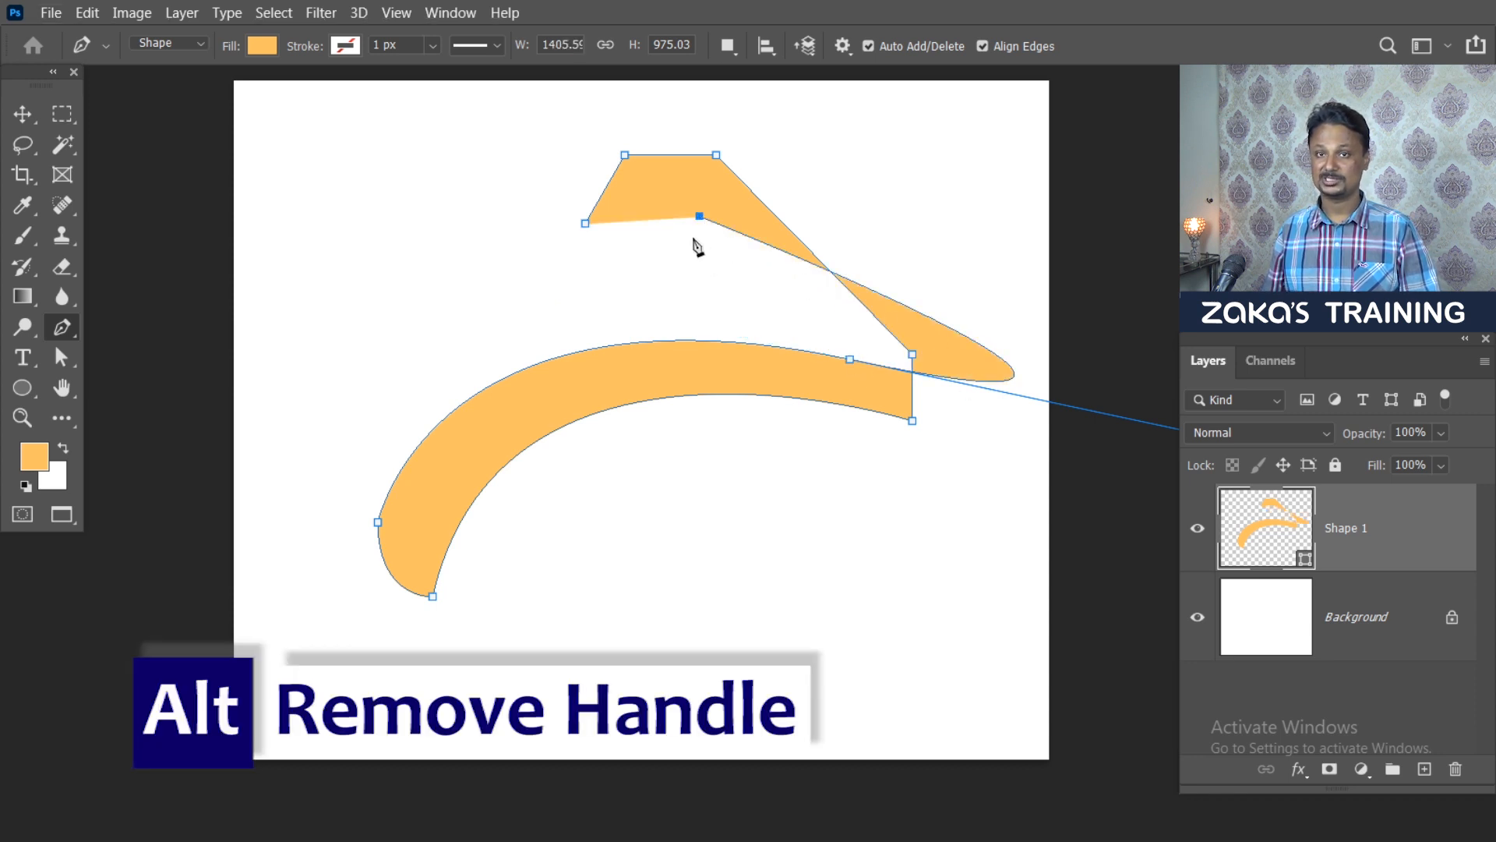
key("ctrl+z")
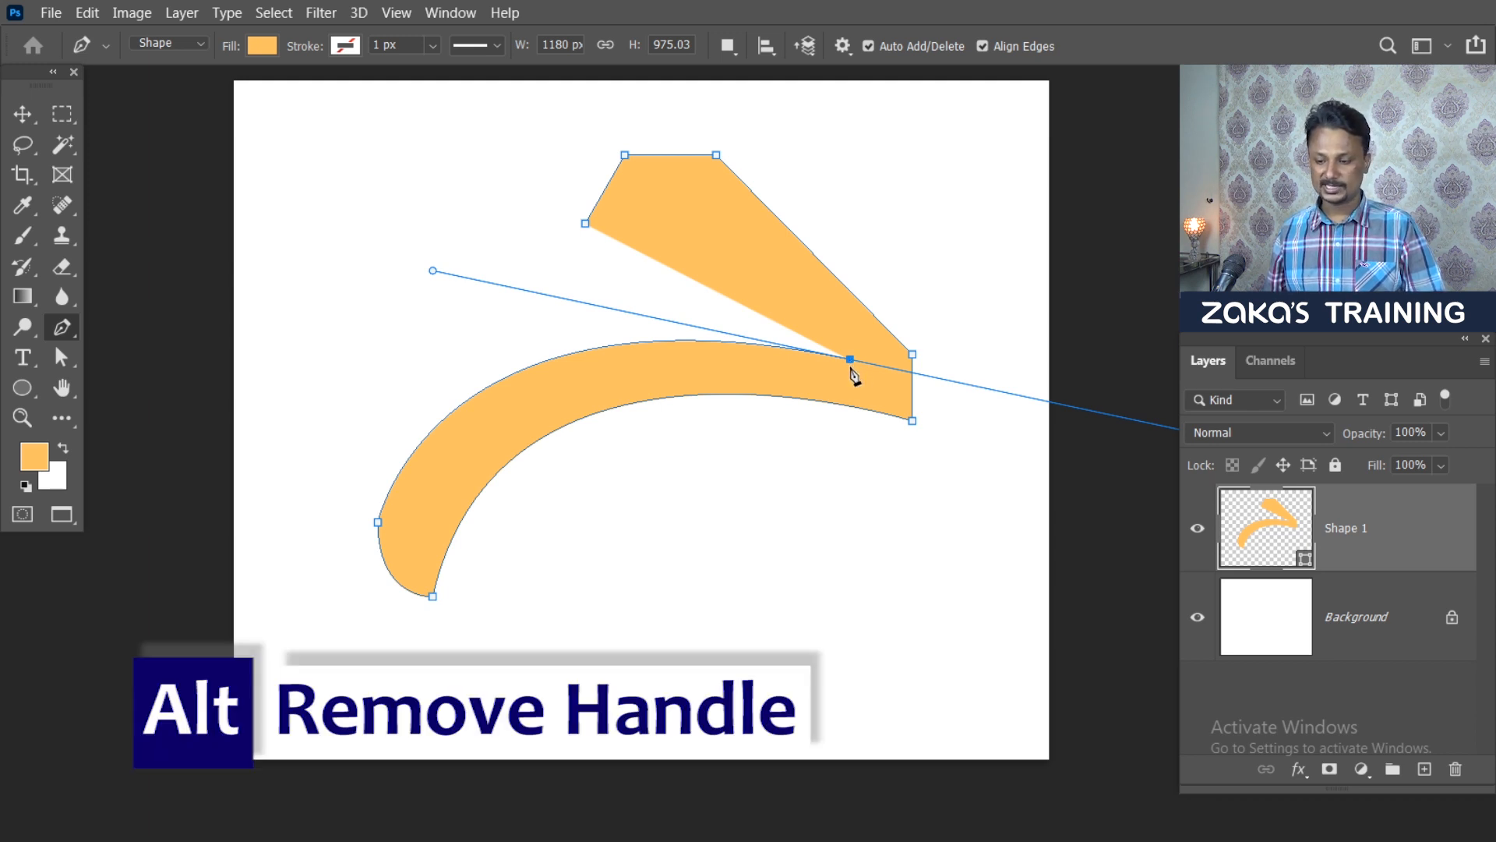
left_click(851, 360, "alt")
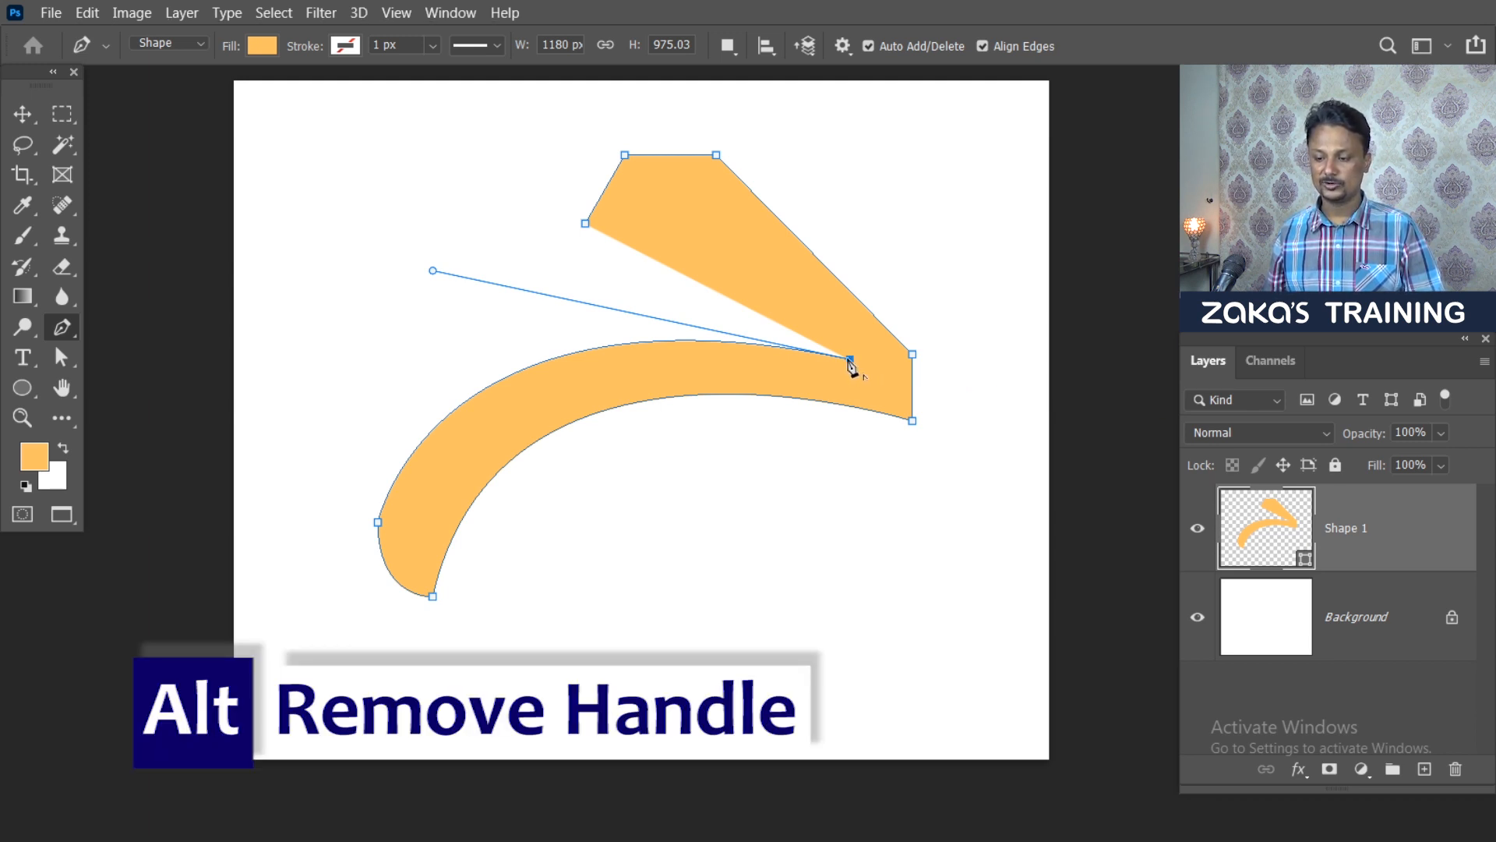
left_click(710, 218)
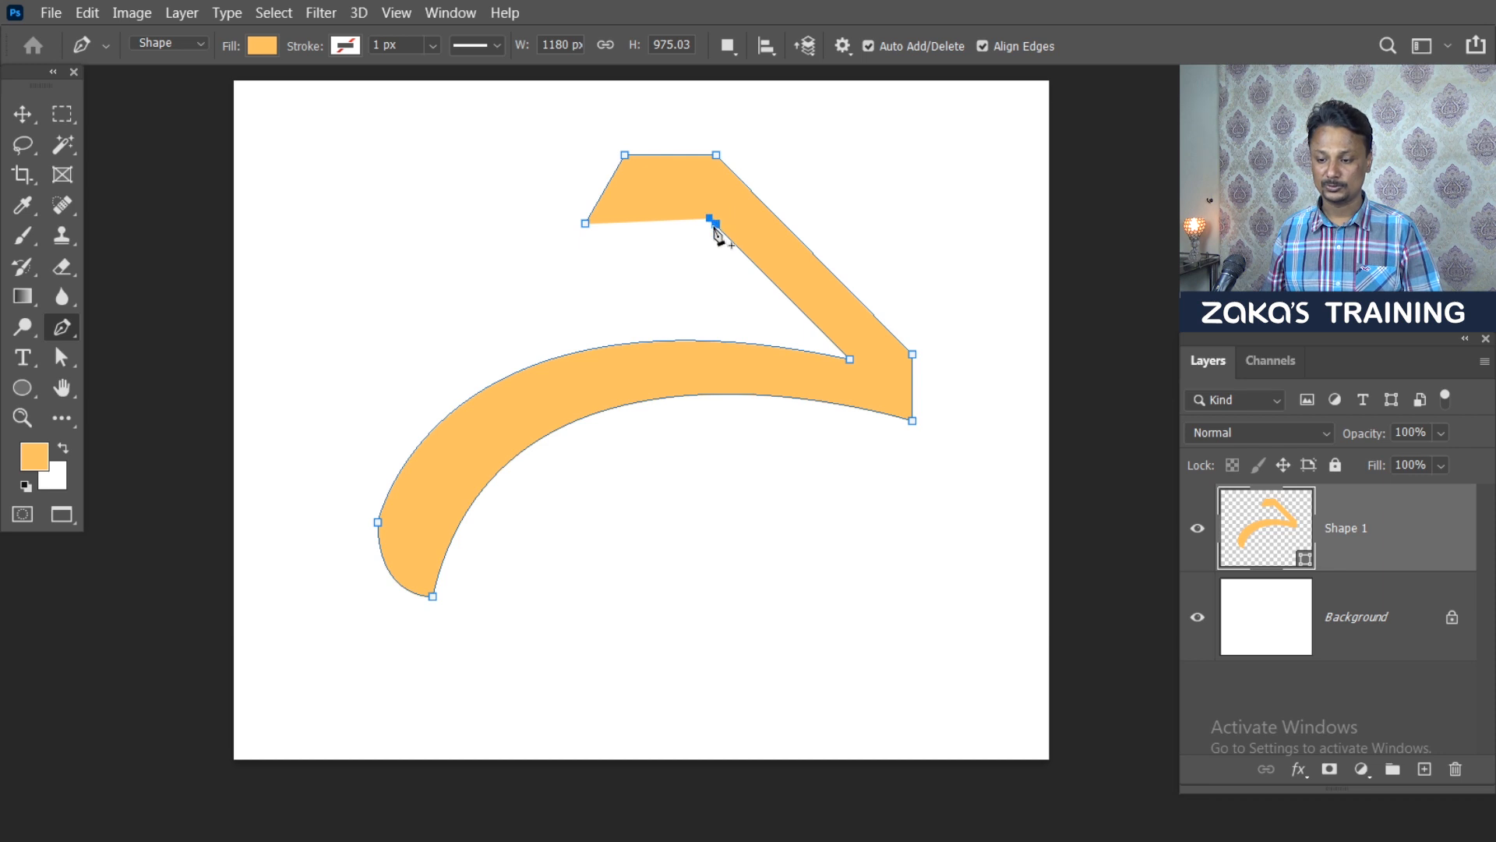
left_click_drag(709, 219, 700, 206)
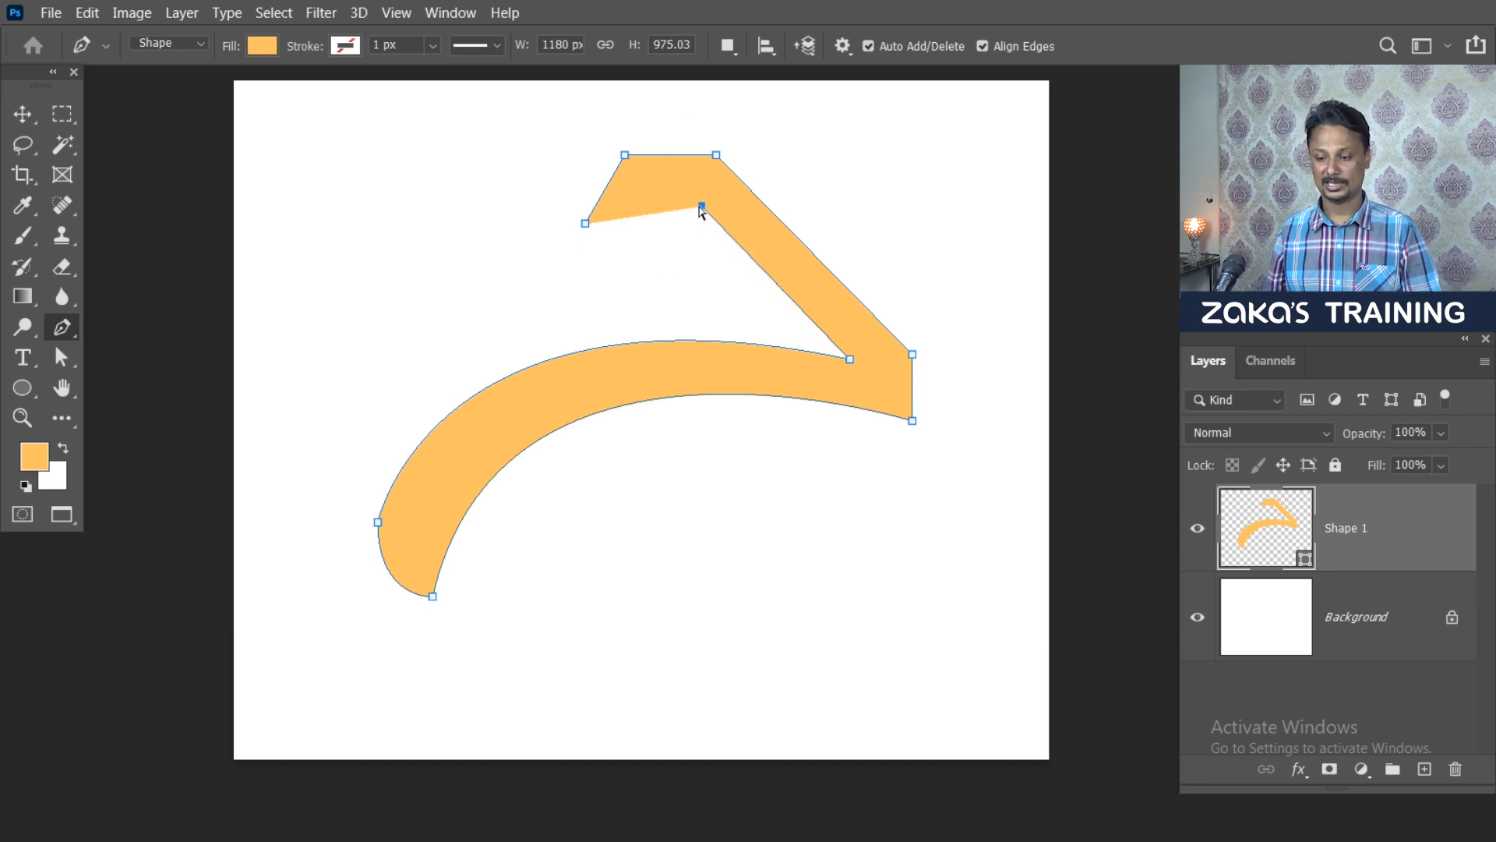
left_click_drag(700, 207, 696, 209)
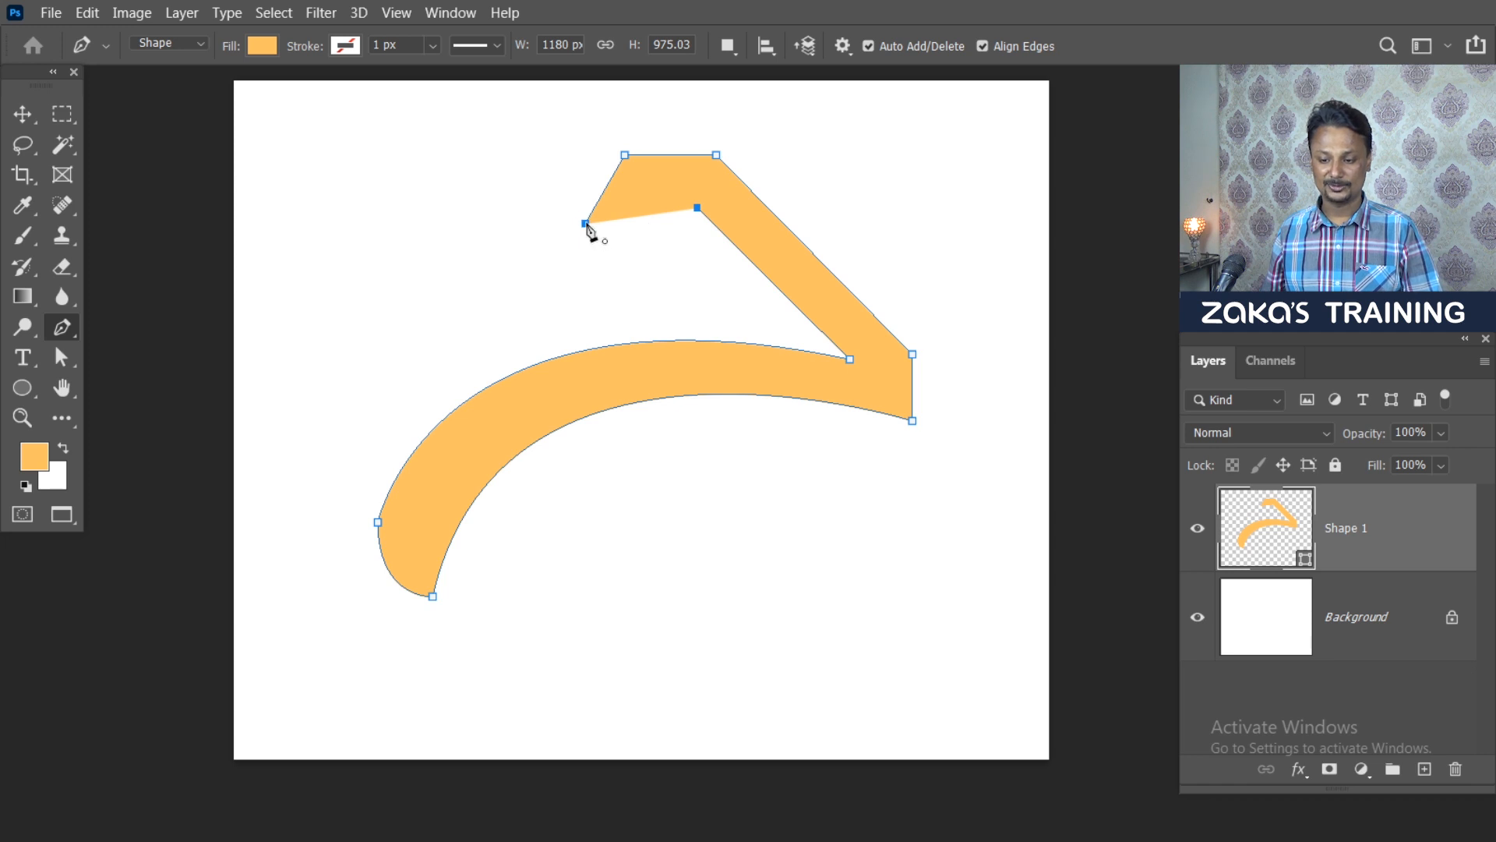
Step: Close the path at the starting anchor with an arched underside, and bulge the lower-left tip outward using its lower direction handle
left_click_drag(586, 225, 526, 279)
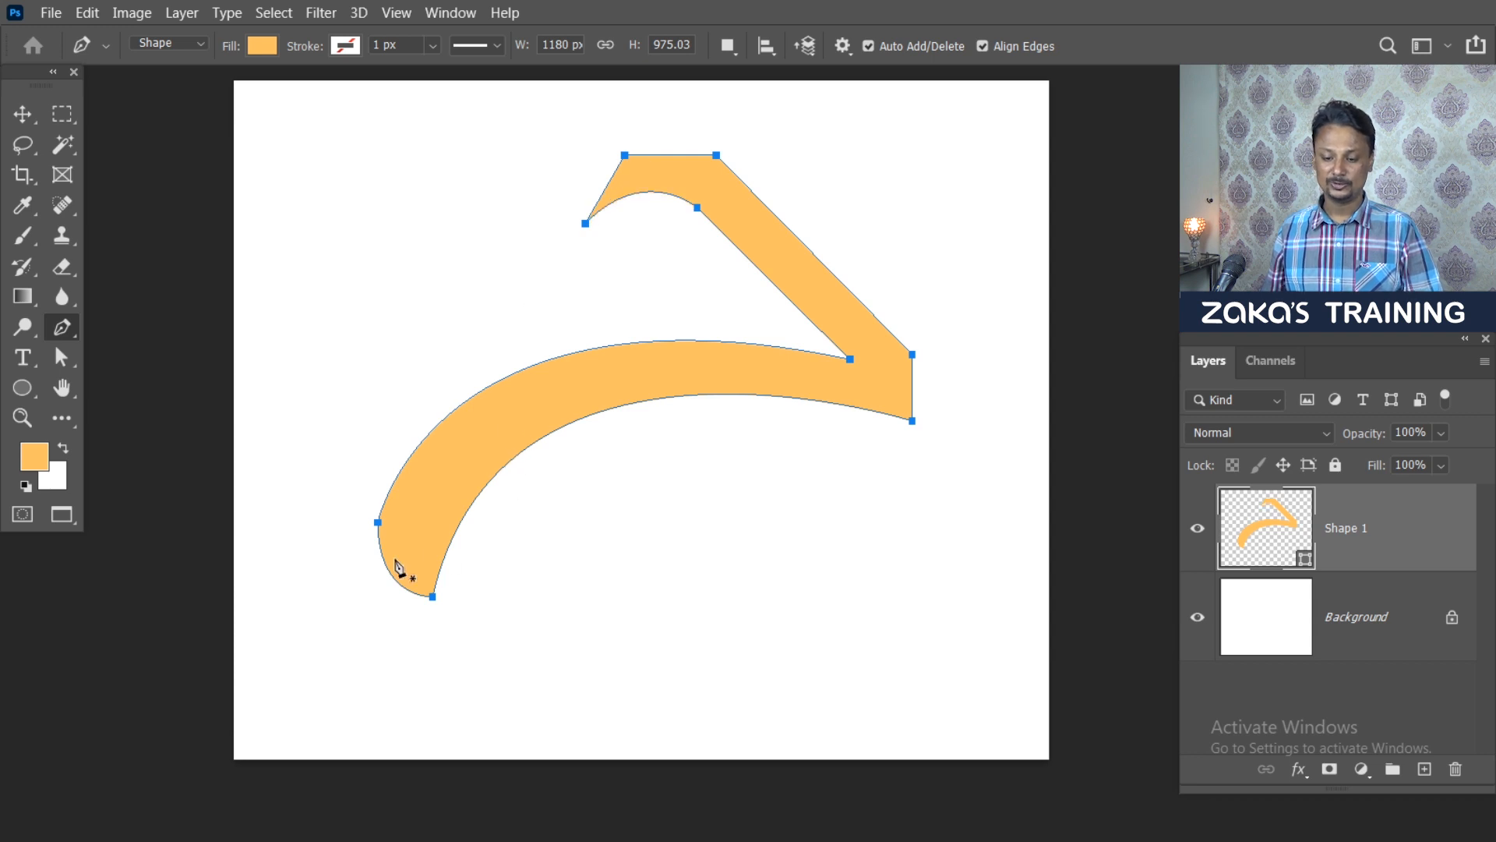
key("v")
left_click(653, 489)
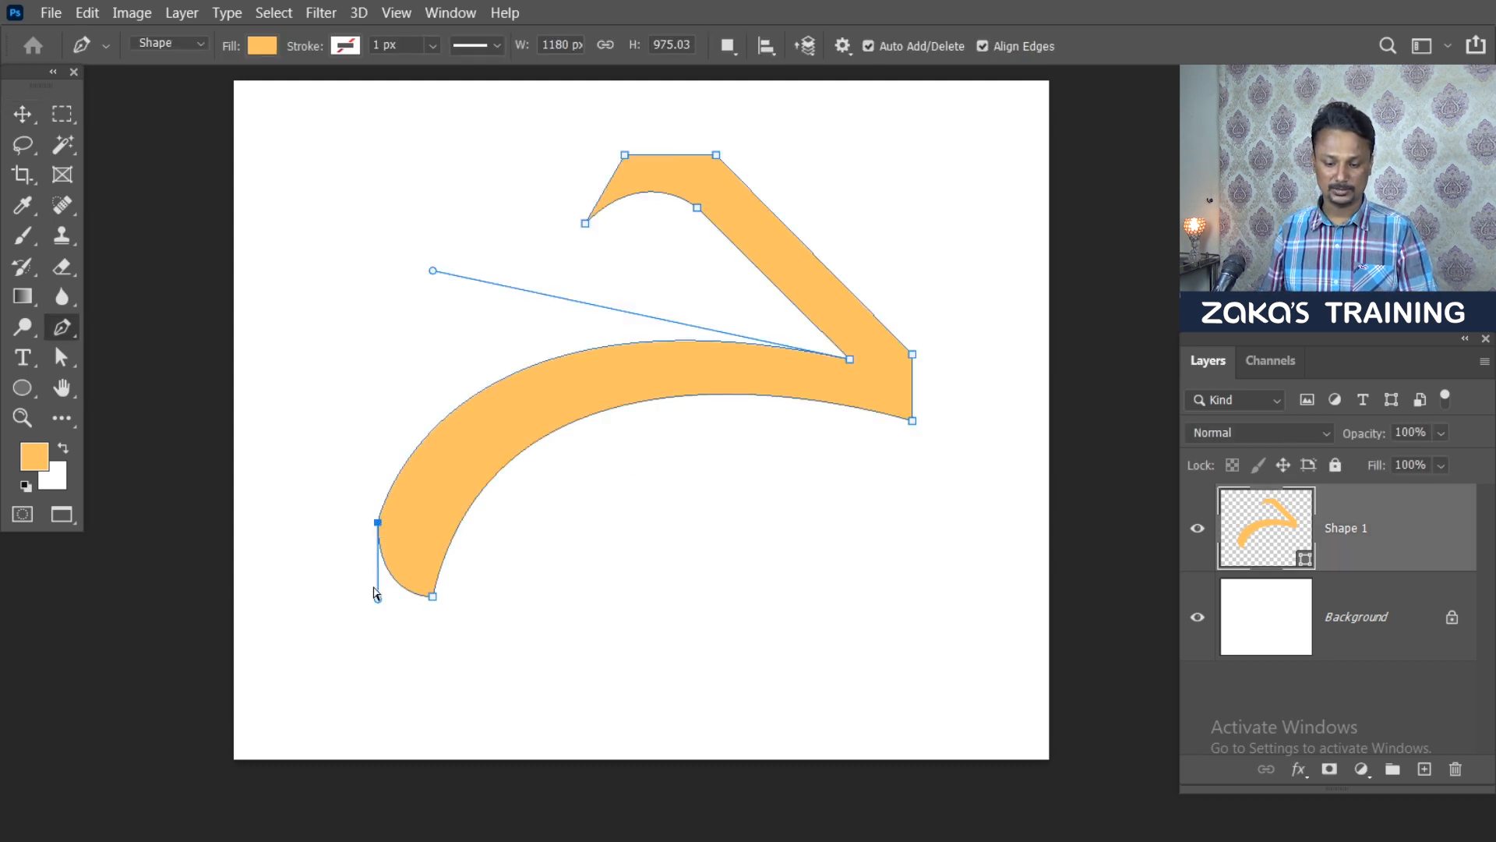
left_click_drag(376, 594, 366, 602)
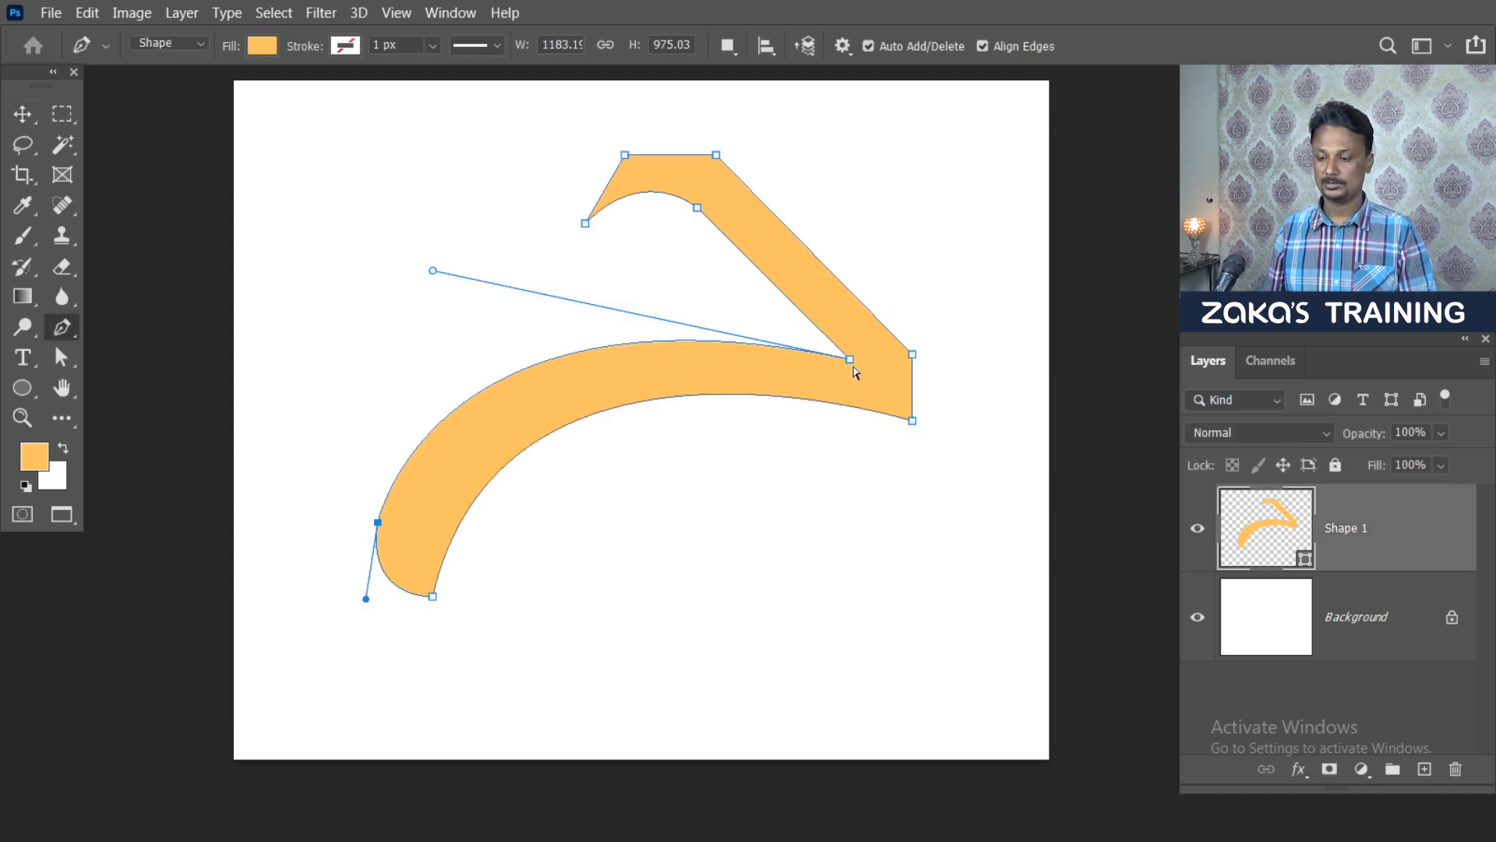
Step: Nudge the inner corner anchor slightly right, shorten its direction handle to refine the stroke's upper curve, and deselect the shape
left_click_drag(850, 359, 856, 361)
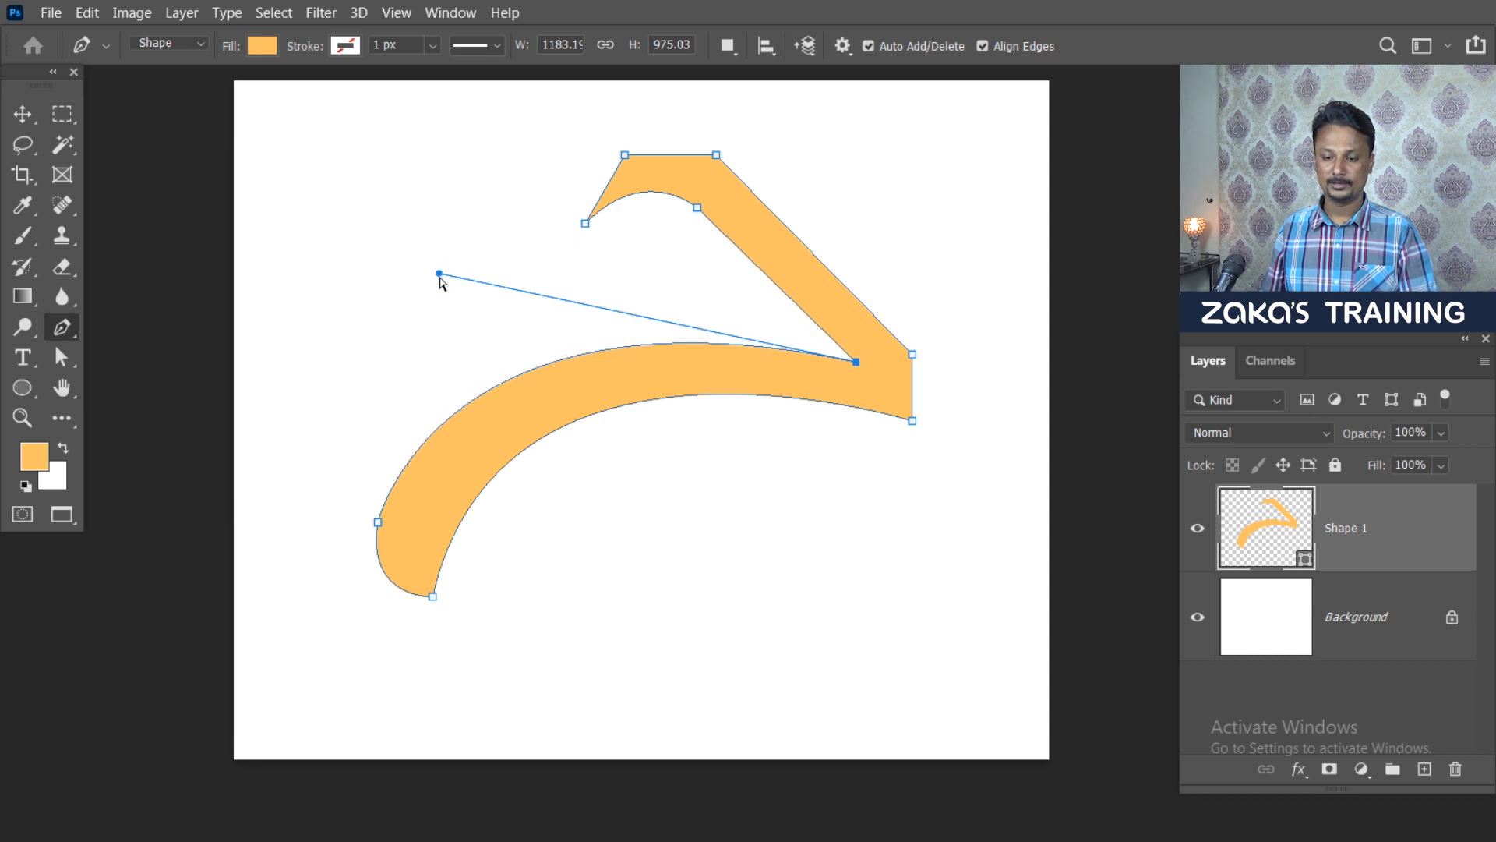
left_click_drag(440, 274, 481, 296)
left_click(913, 421)
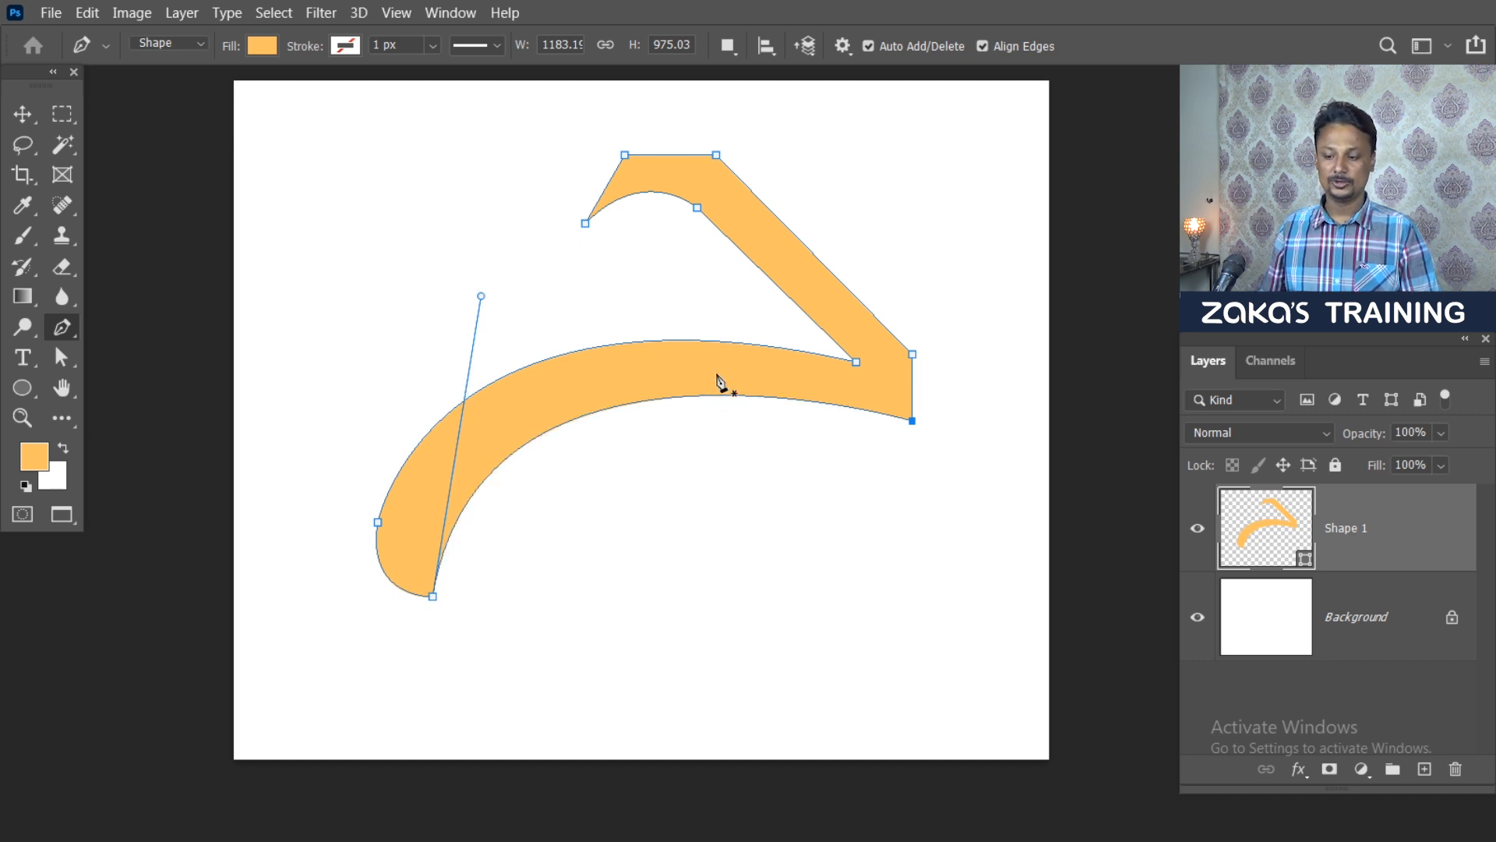
left_click(23, 114)
left_click(831, 505)
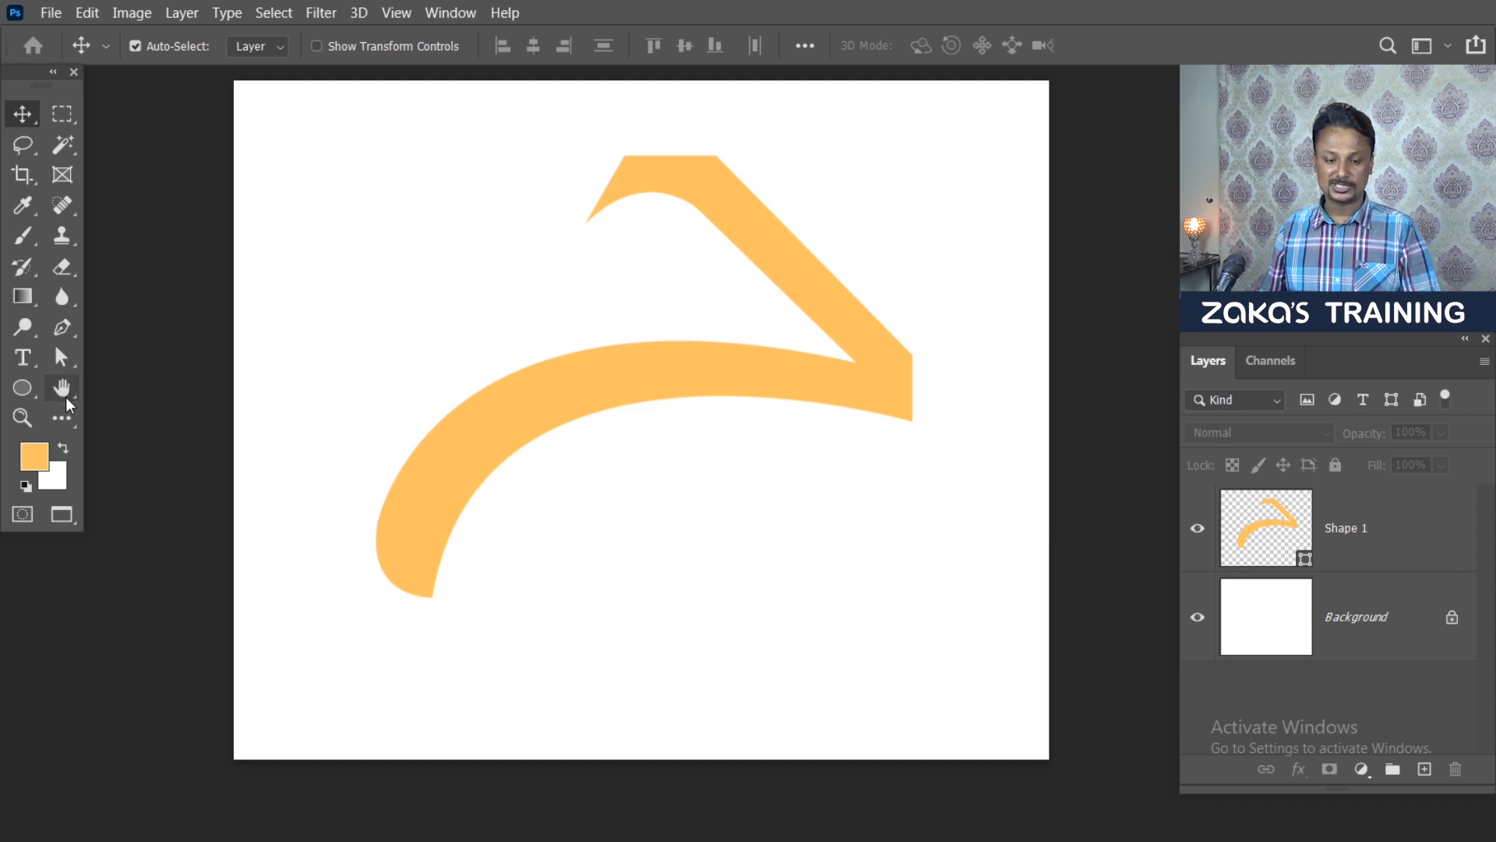
Step: Draw a light orange circle about 223 px across below the curved stroke with the Ellipse tool and nudge its position
left_click(26, 388)
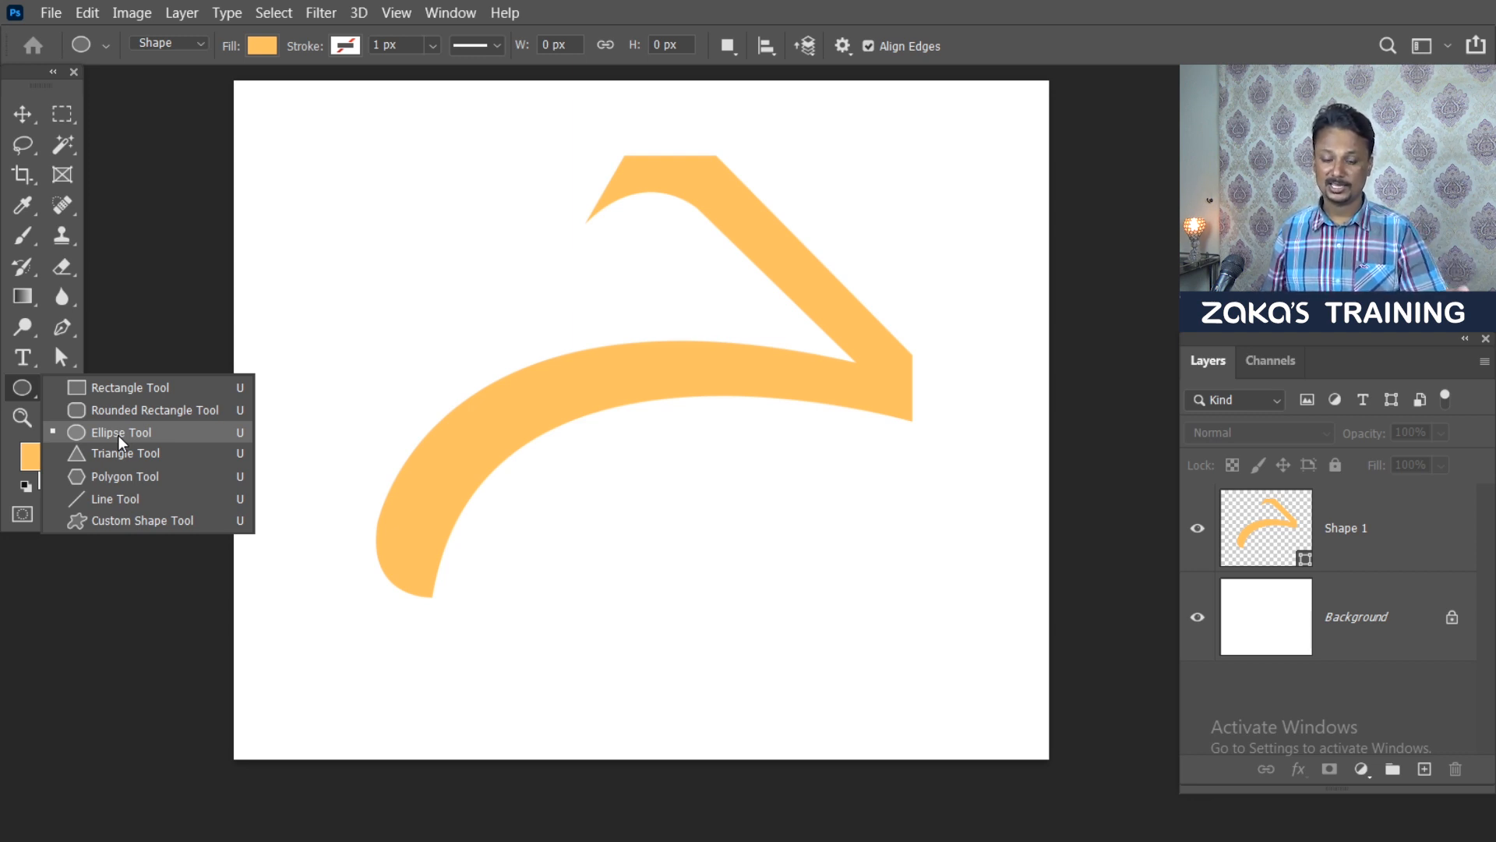
left_click(117, 433)
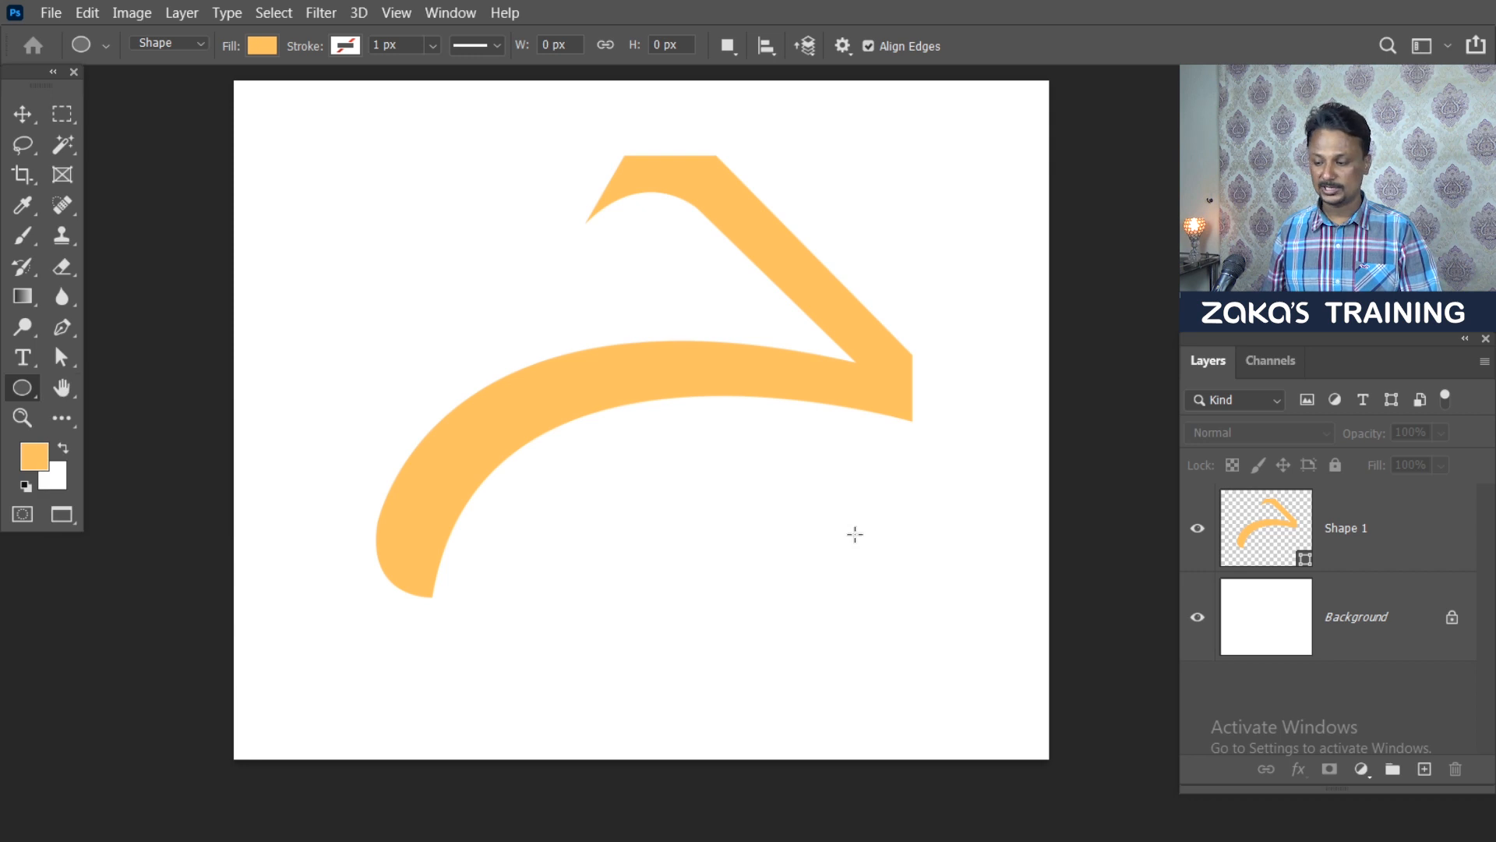
left_click_drag(657, 476, 762, 628)
left_click(591, 193)
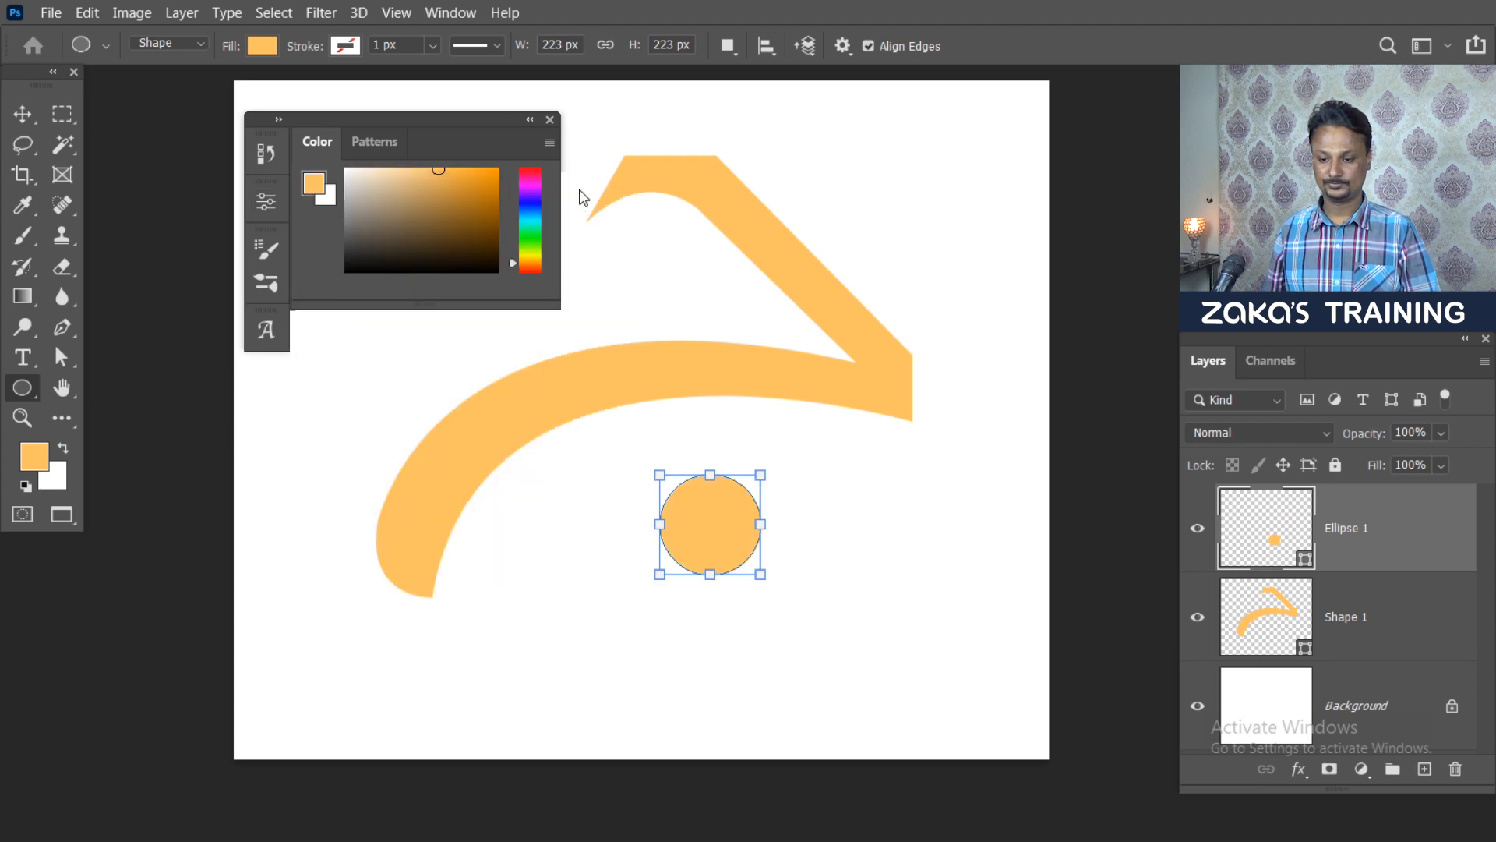
left_click(549, 119)
left_click(22, 115)
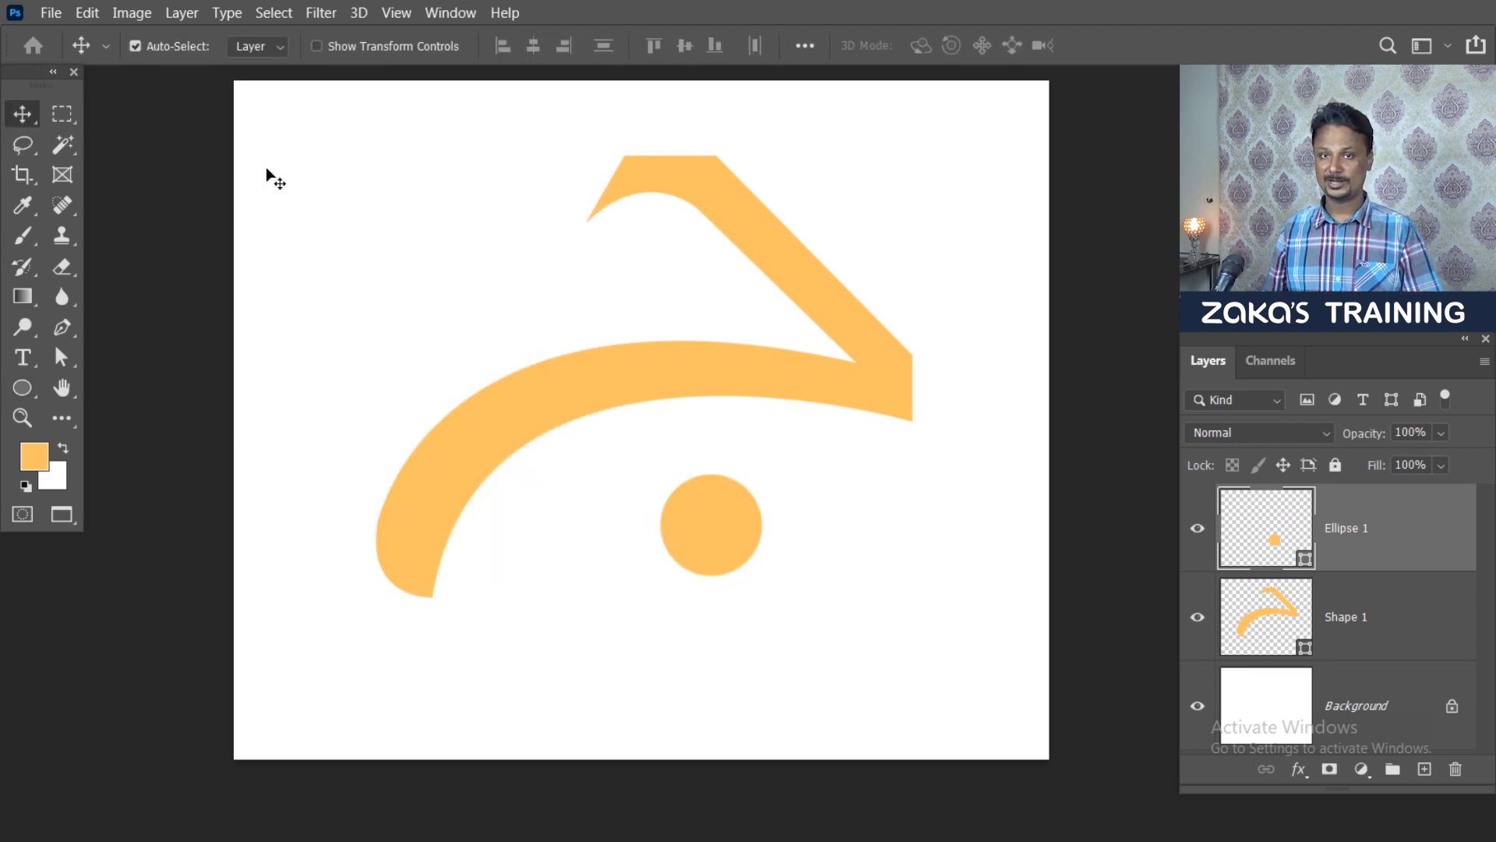
left_click_drag(714, 511, 703, 521)
left_click(795, 542)
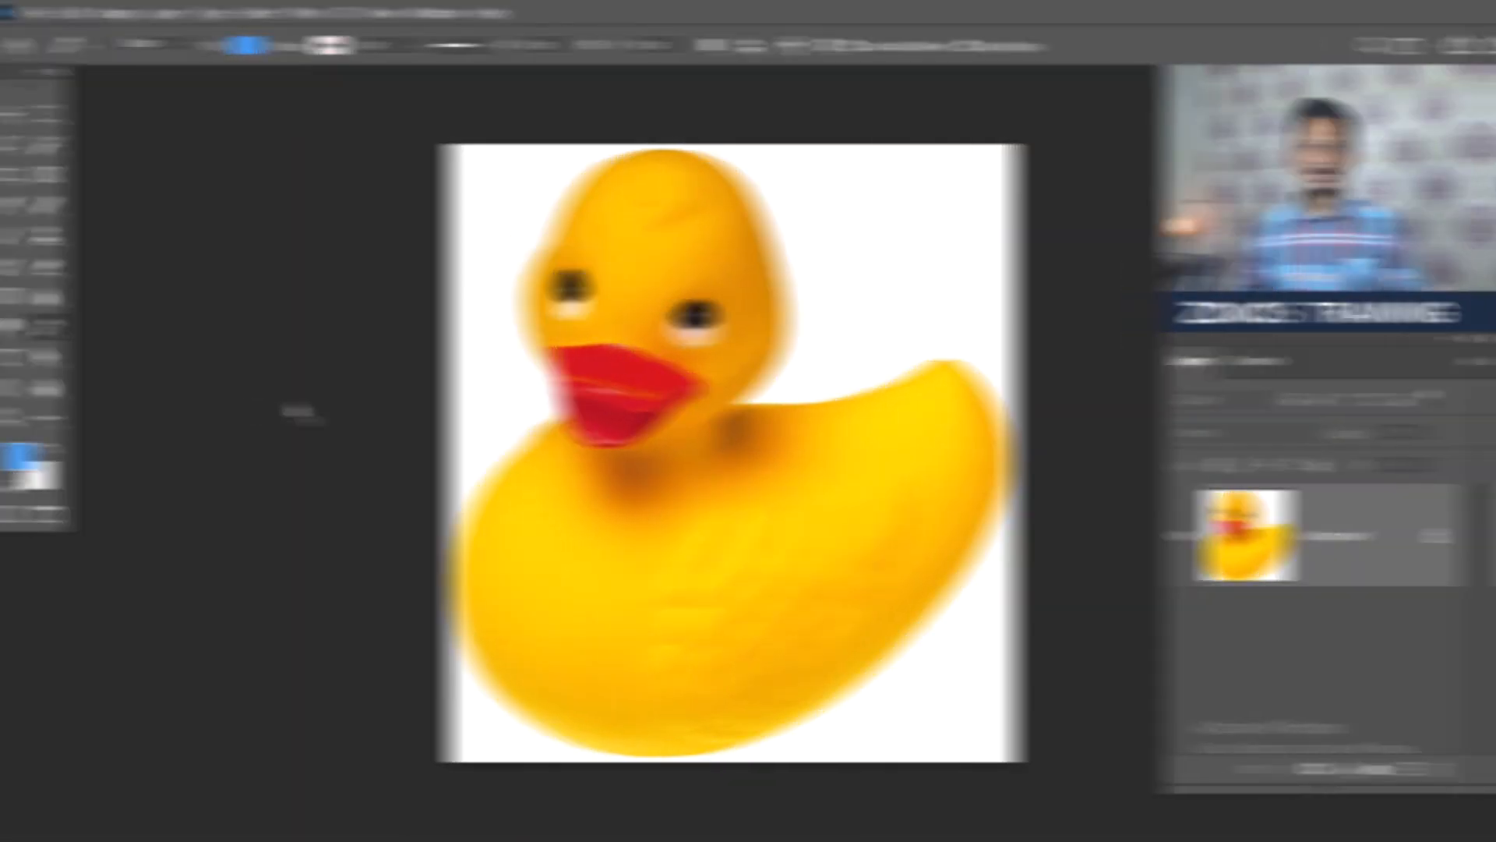
Step: Select the Pen tool on the duck image and switch its mode from Shape to Path
right_click(67, 336)
left_click(137, 324)
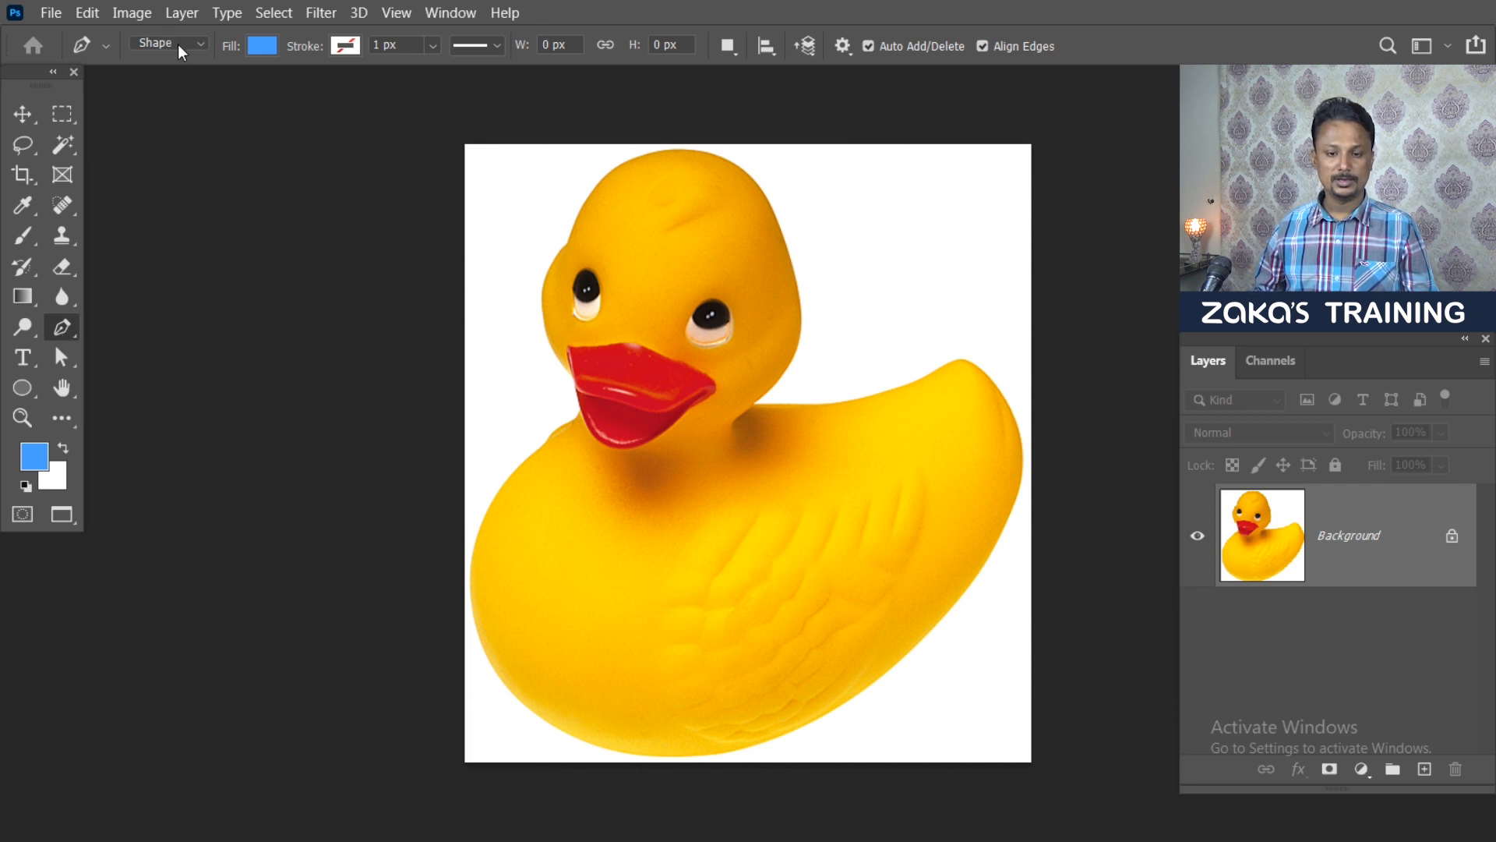
left_click(173, 79)
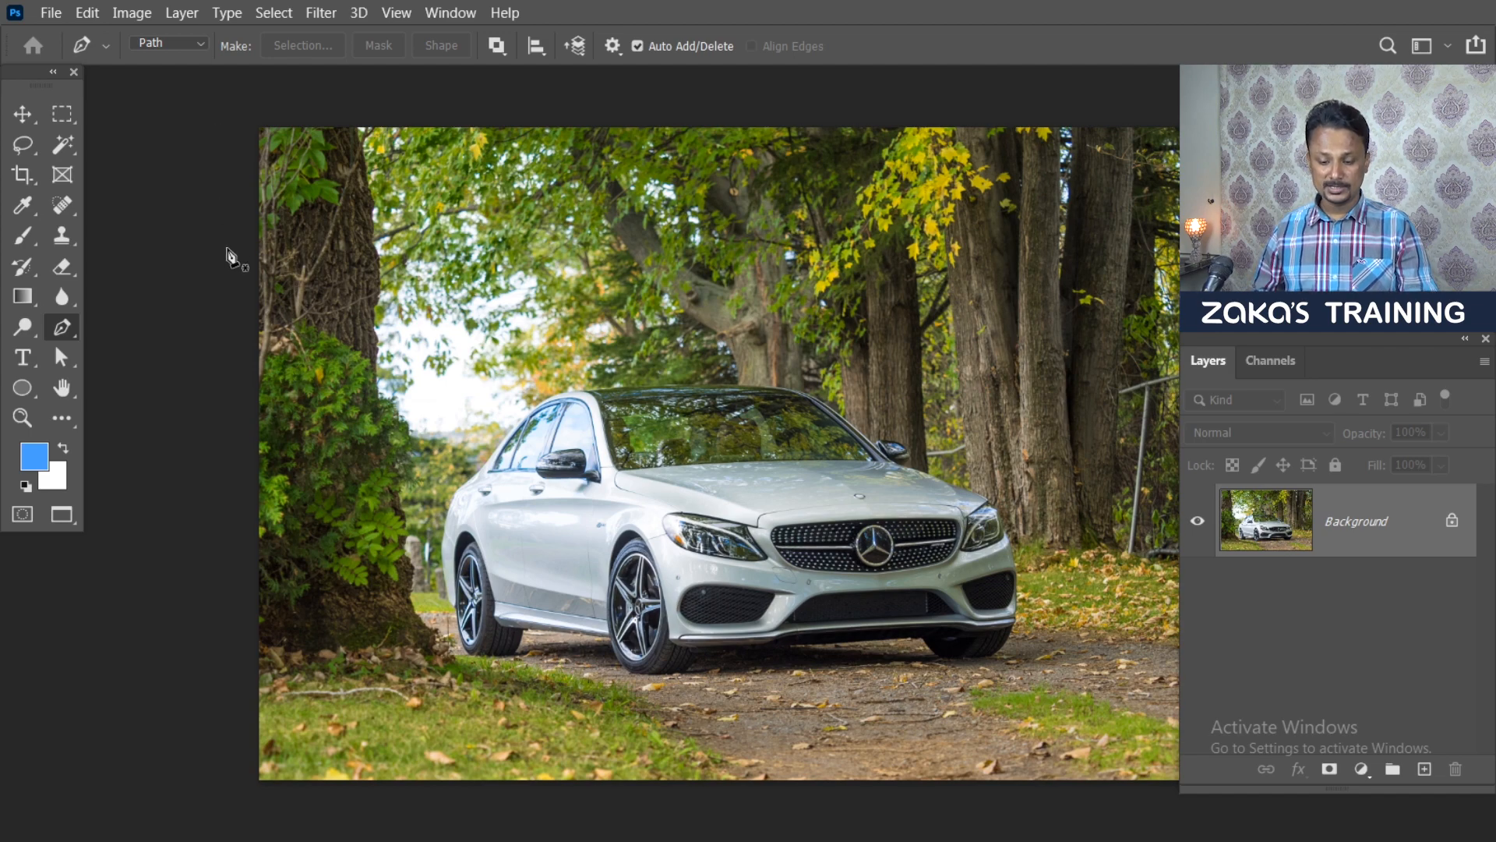
scroll(661, 409, "up", 1)
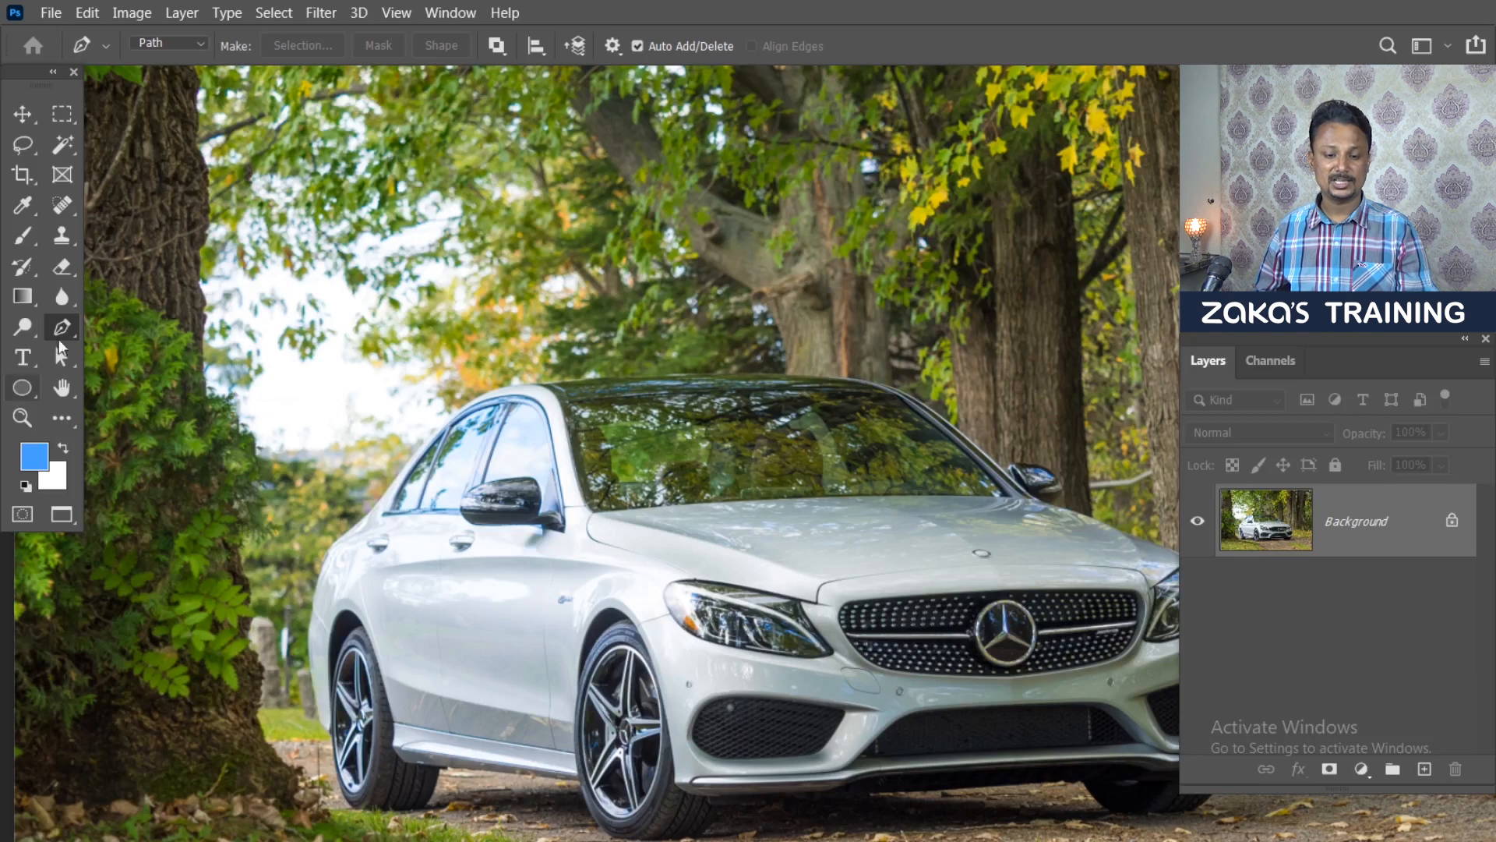
right_click(83, 328)
left_click(140, 325)
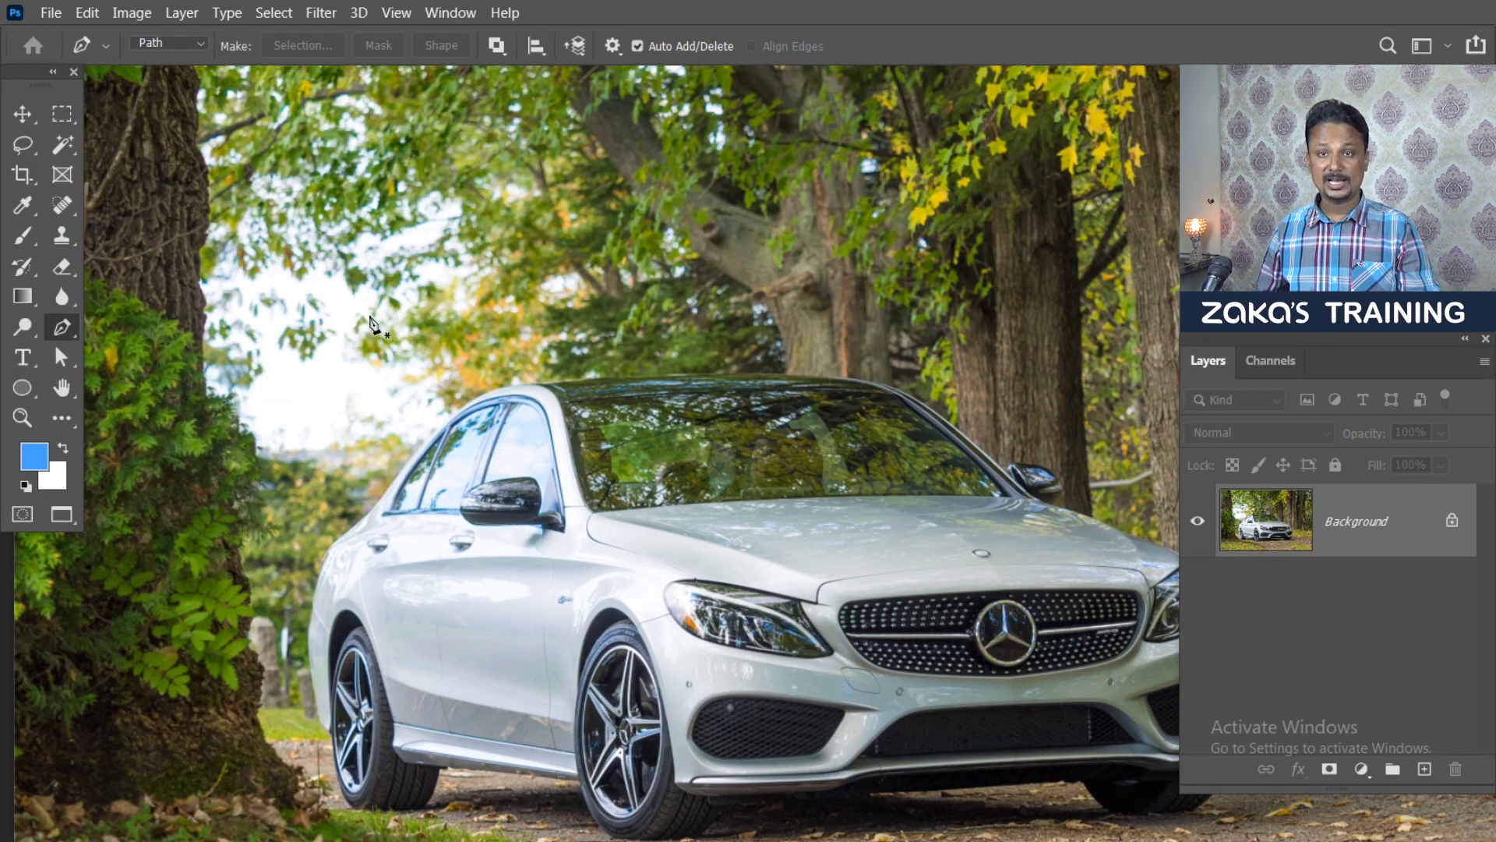
scroll(371, 321, "down", 1, "alt")
scroll(372, 321, "down", 1, "alt")
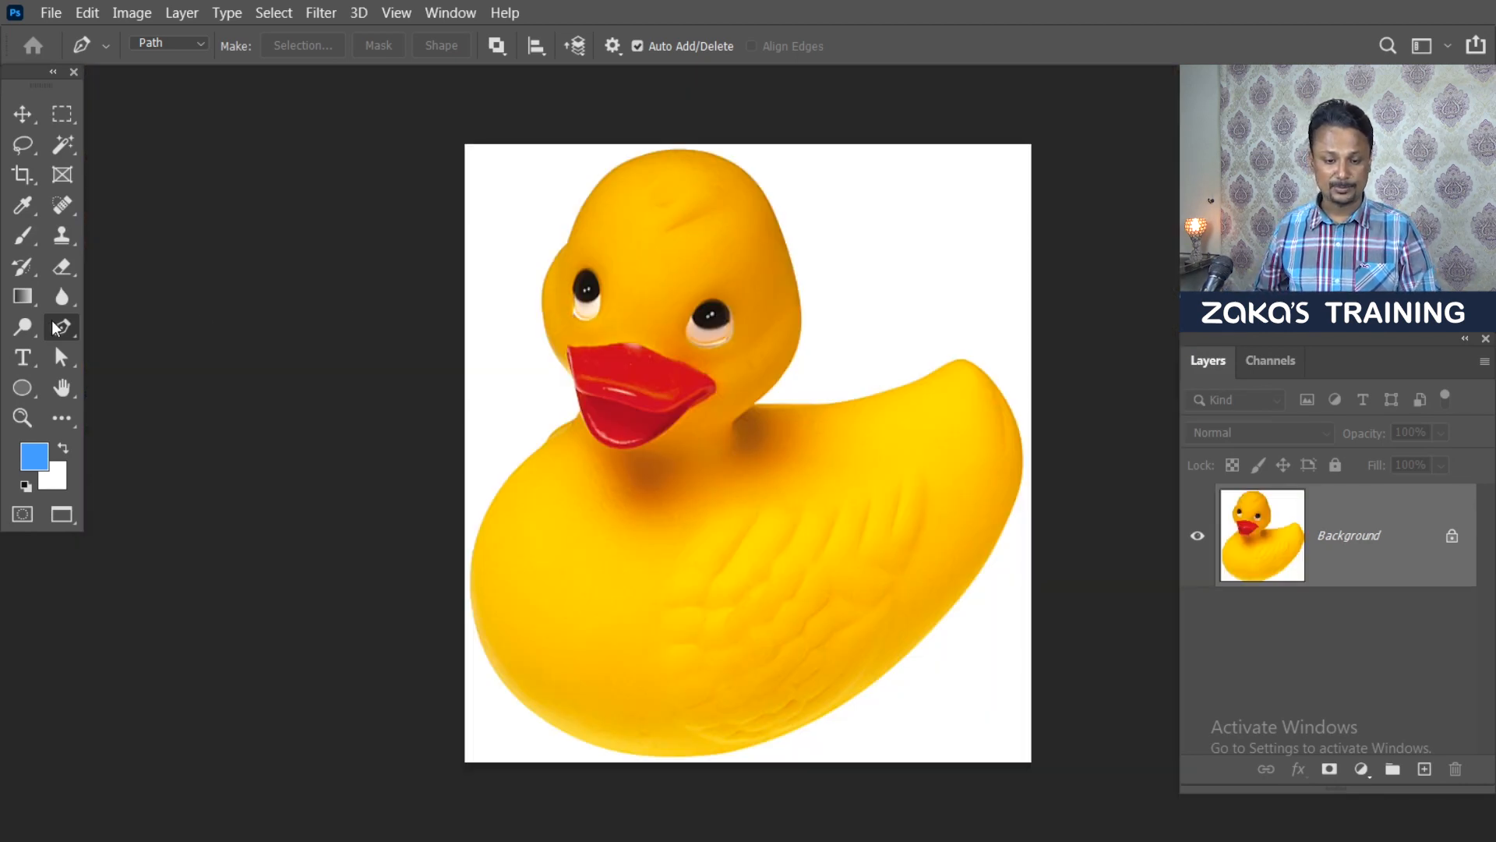
Step: Ready the Pen tool in Path mode at the duck's head for tracing the outline
right_click(55, 327)
left_click(129, 332)
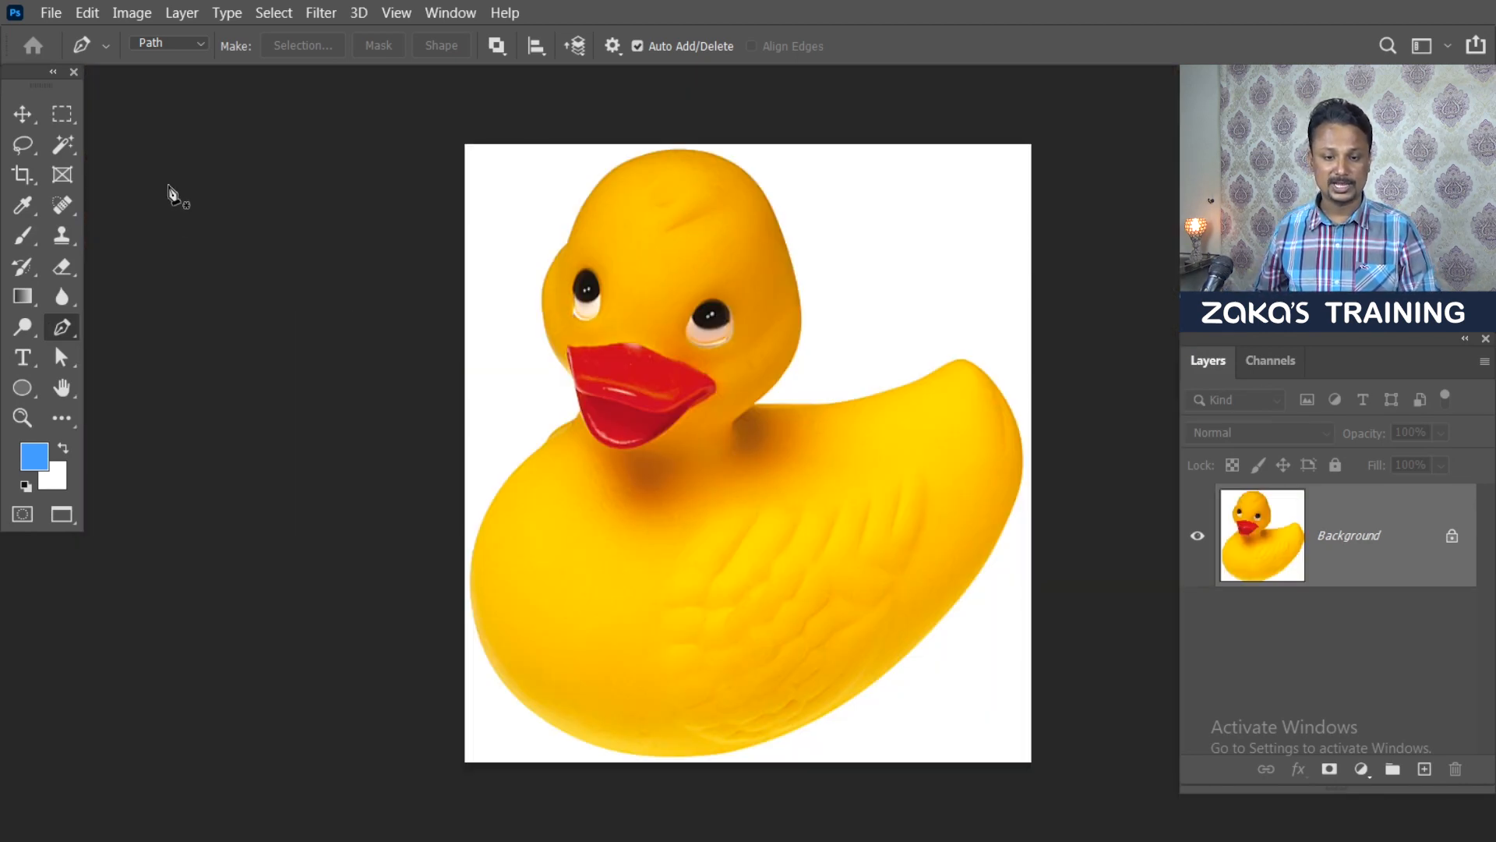
left_click(156, 45)
left_click(159, 81)
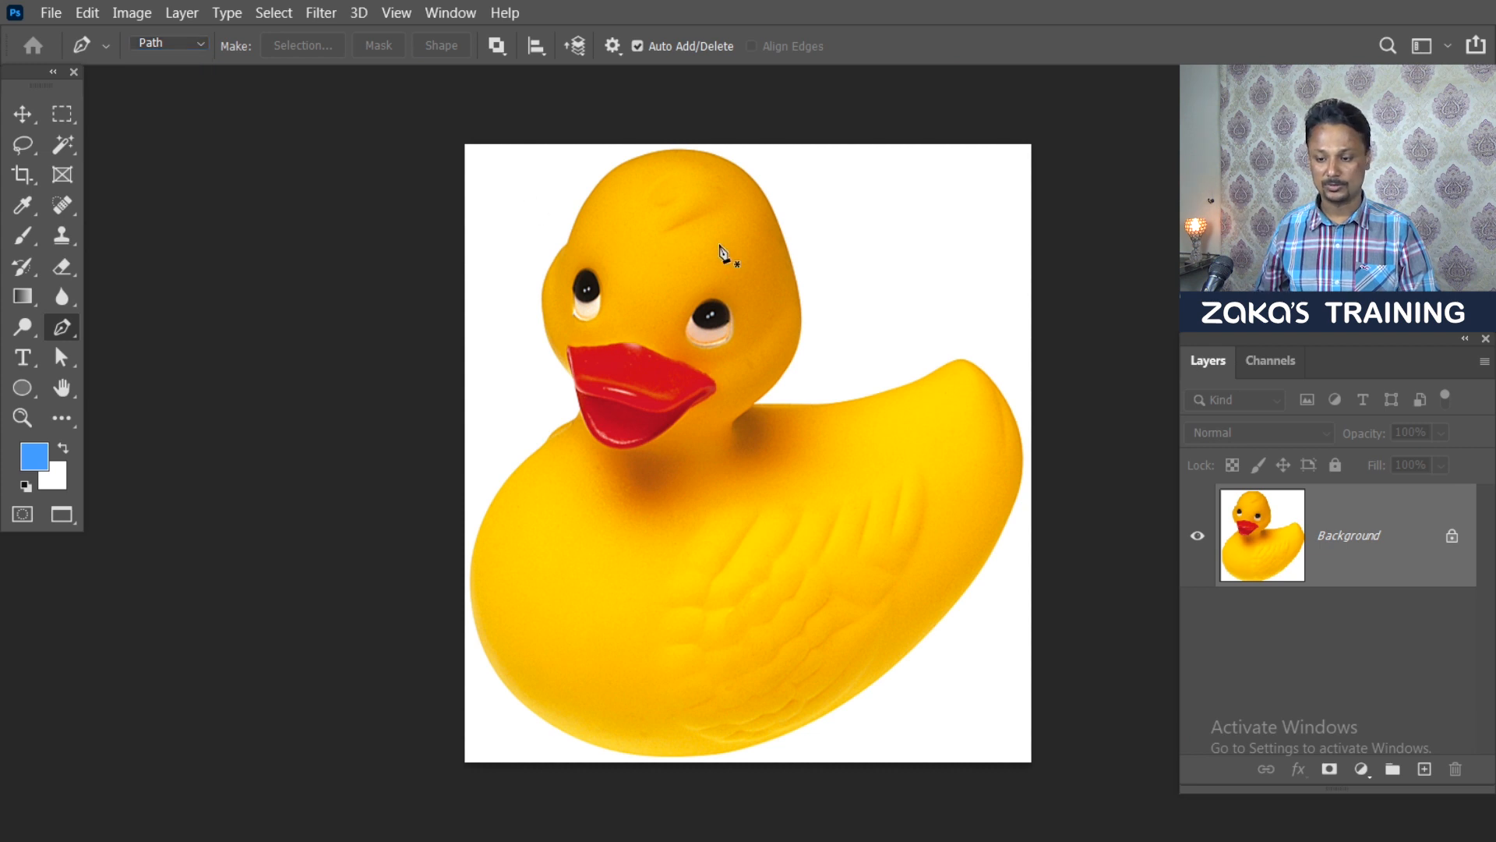
scroll(721, 248, "up", 5)
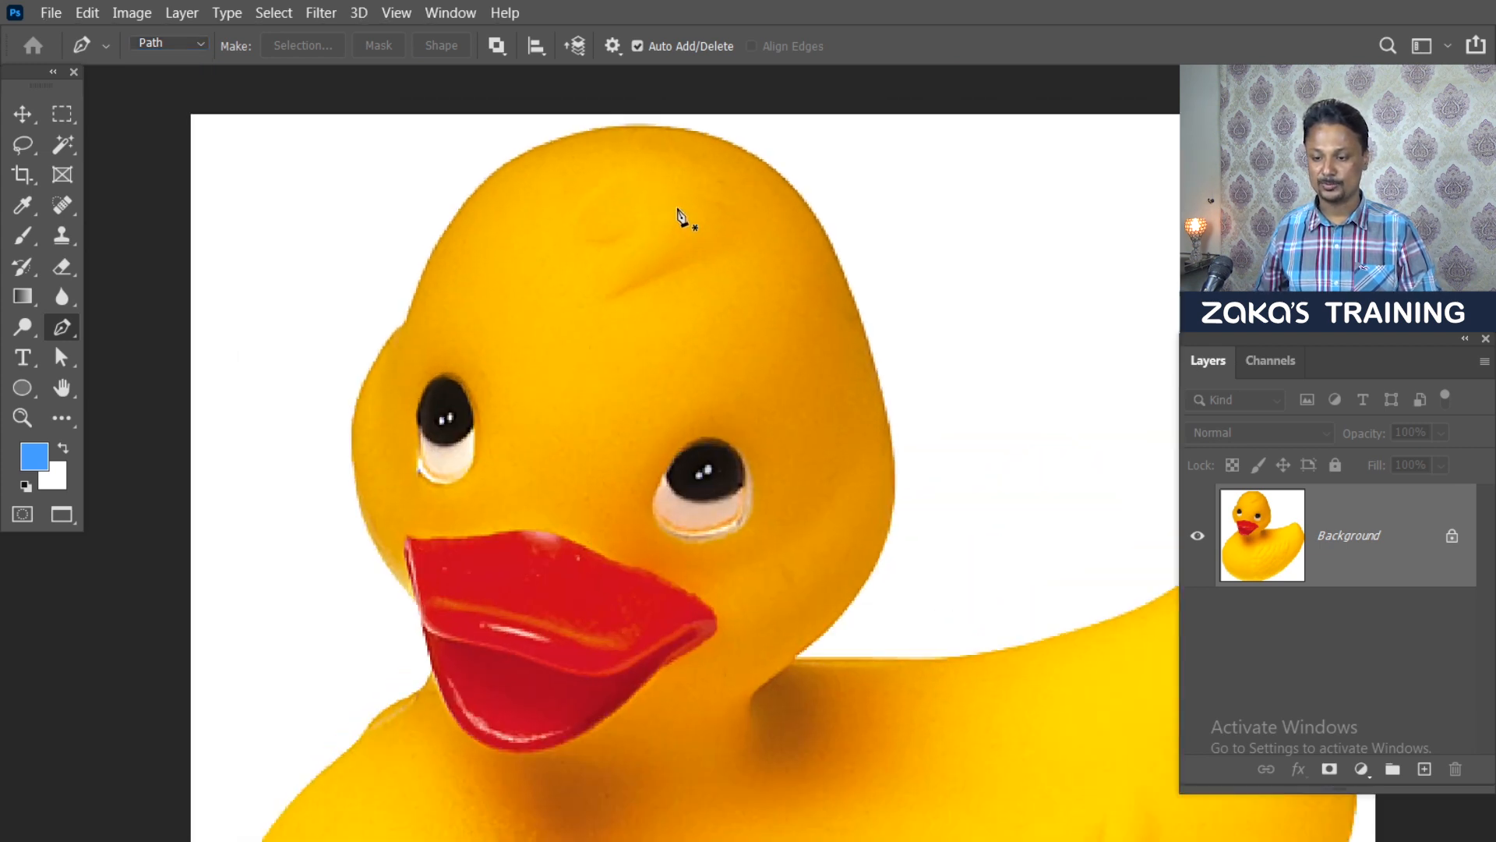
left_click(639, 125)
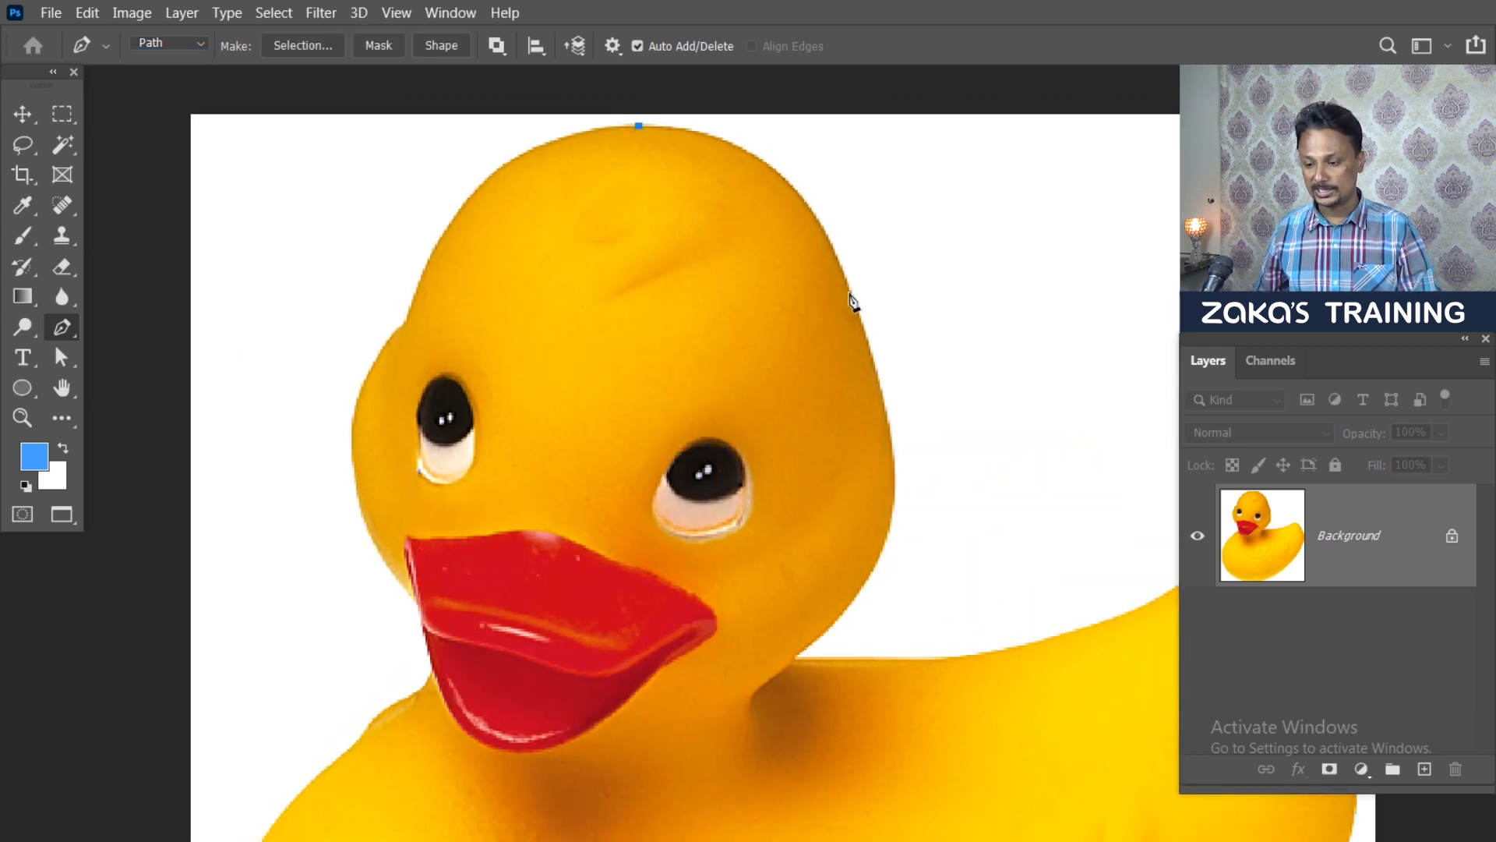
left_click_drag(859, 313, 910, 517)
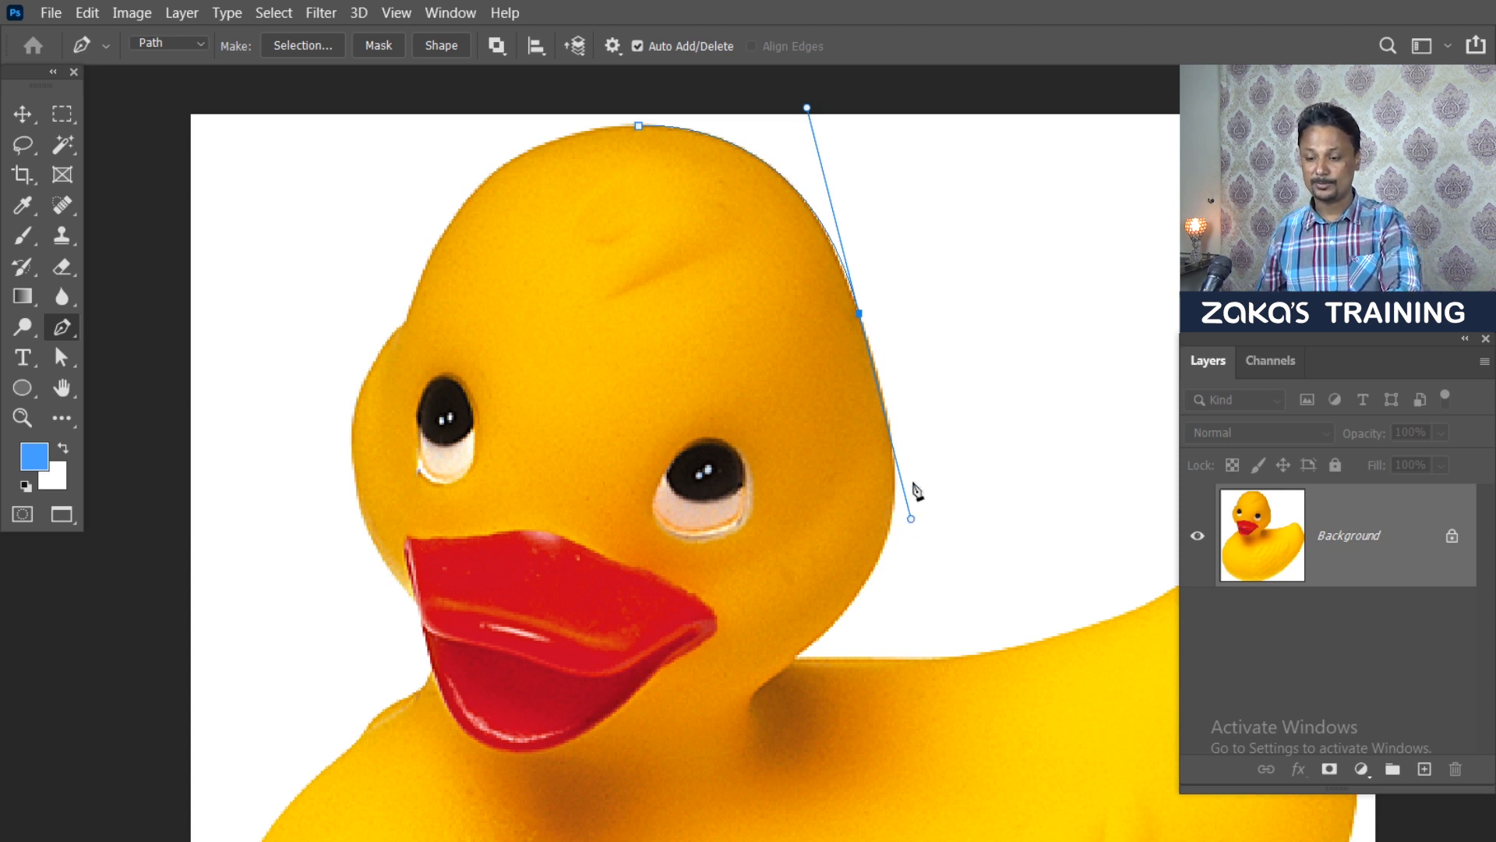
key("ctrl+z")
key("ctrl+z")
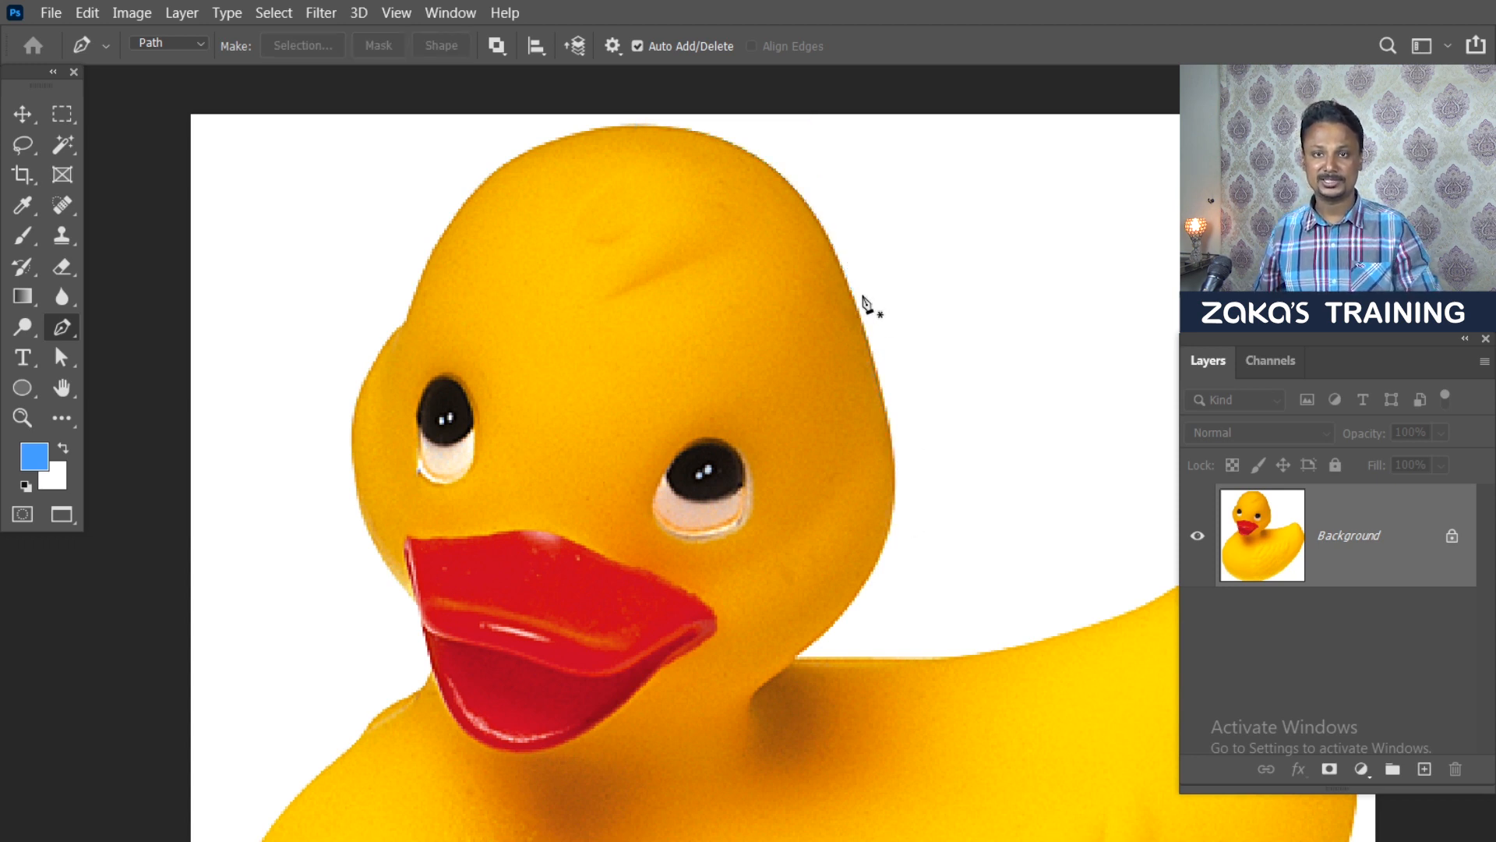
Step: Start a path at the top of the duck's head, curve it to an anchor on the right side and remove that anchor's outgoing handle
left_click(639, 125)
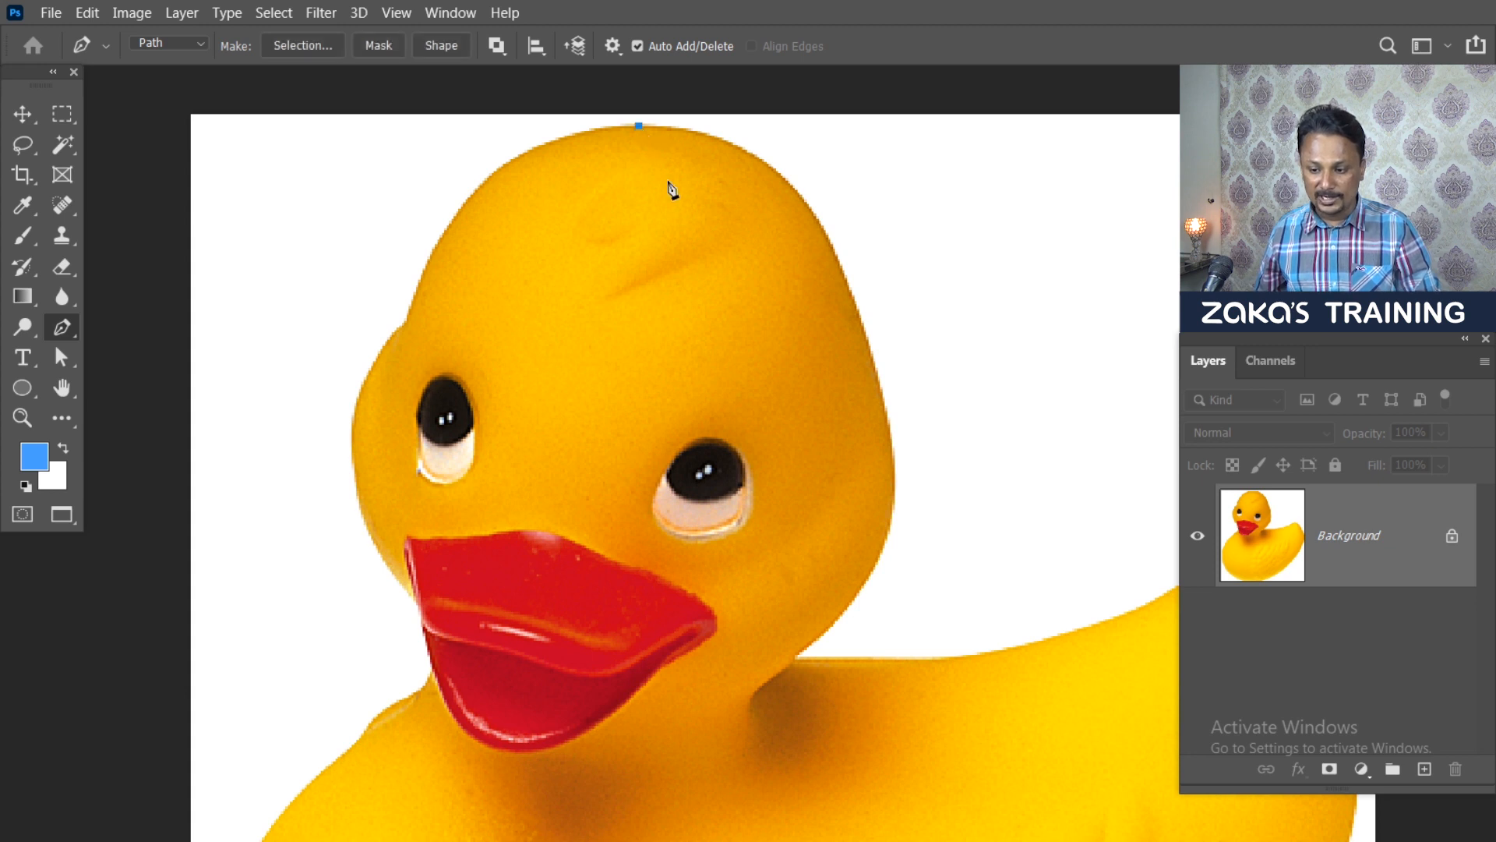
left_click_drag(857, 311, 912, 514)
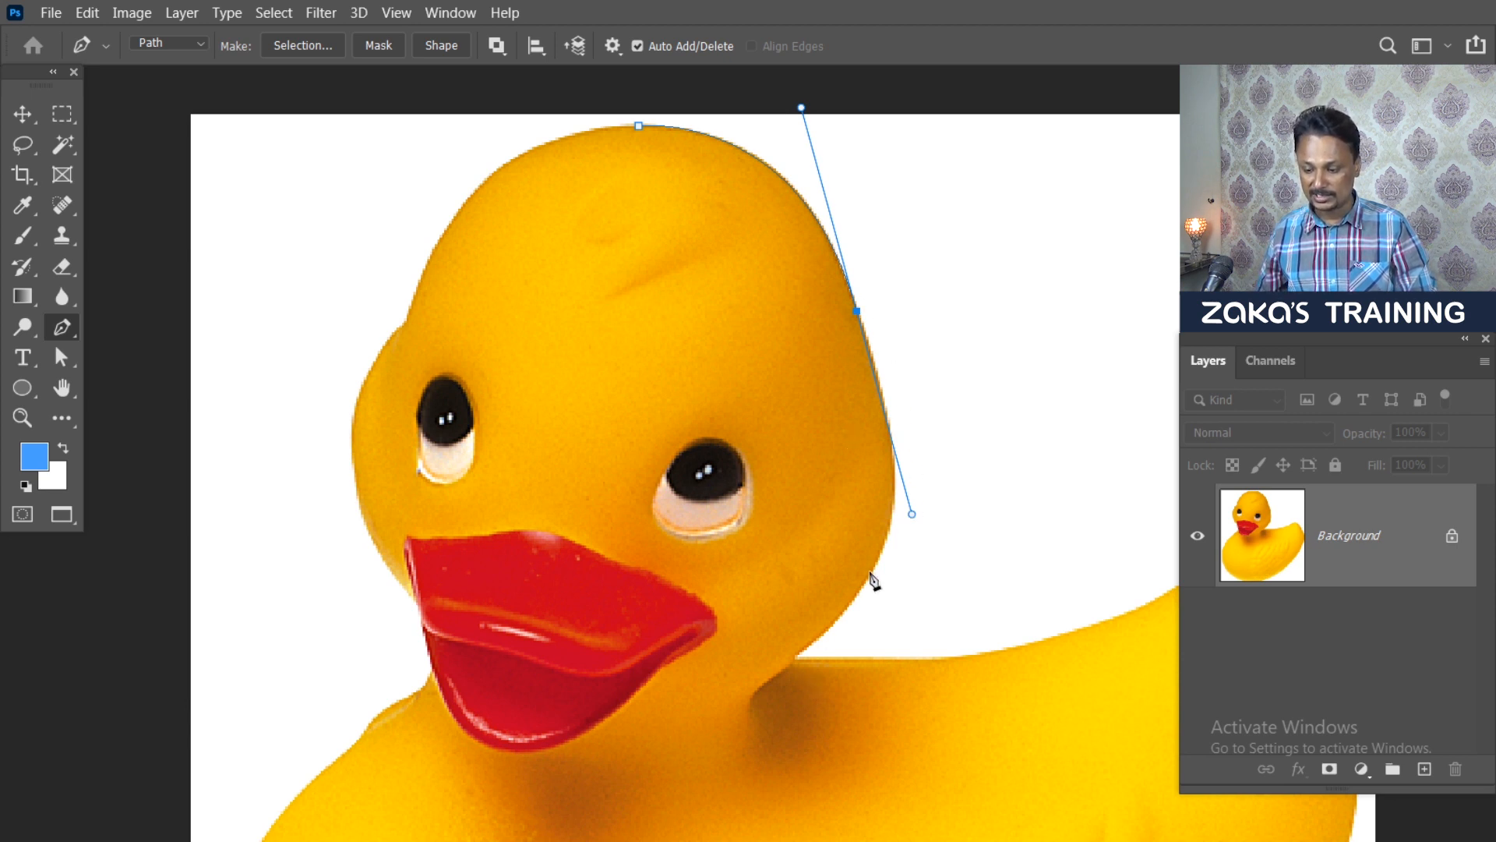
left_click_drag(871, 573, 846, 635)
key("ctrl+z")
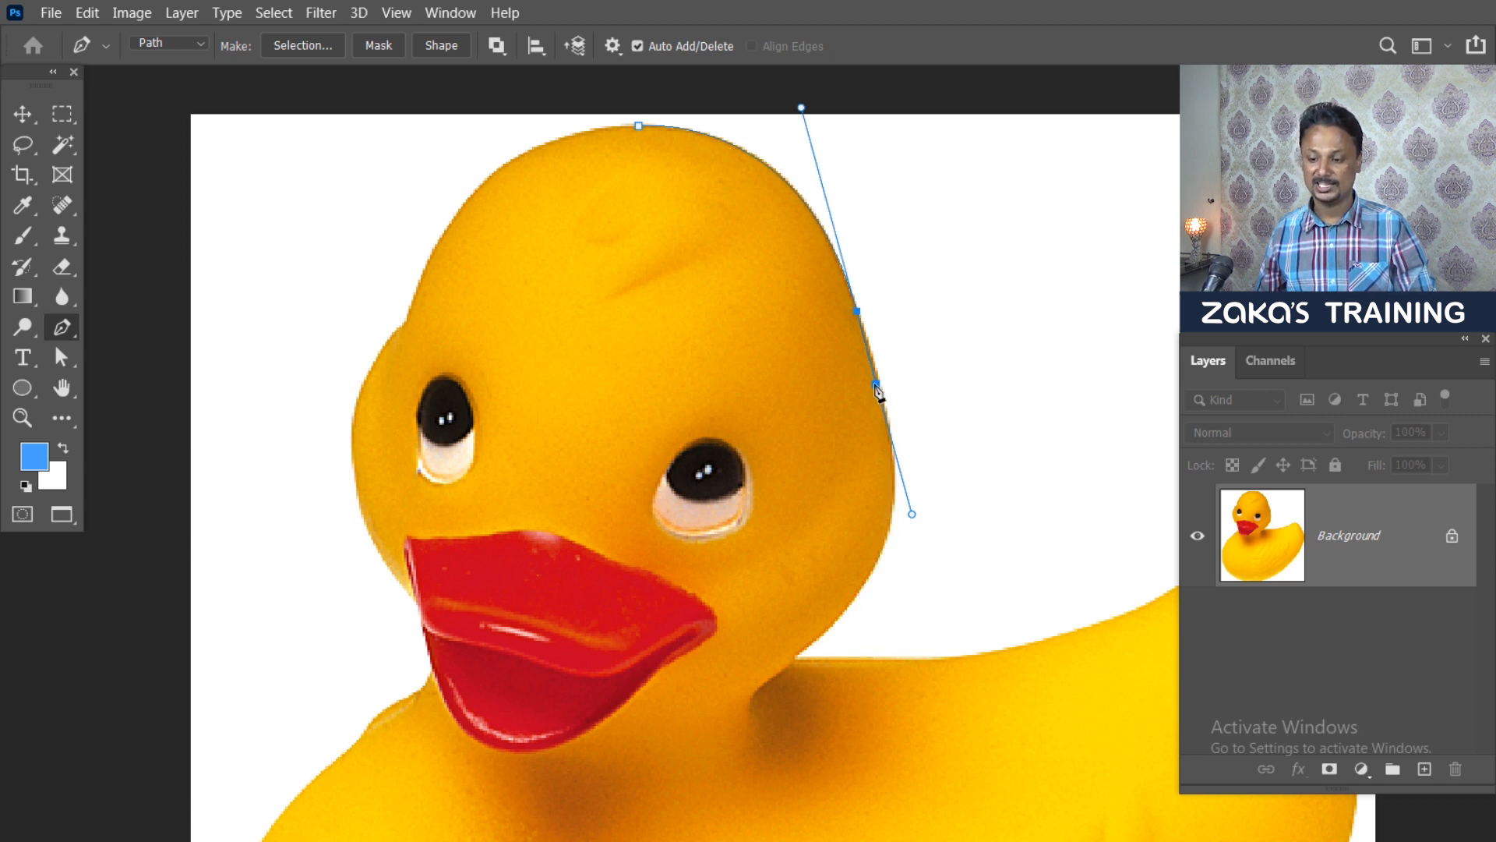
left_click(857, 312, "alt")
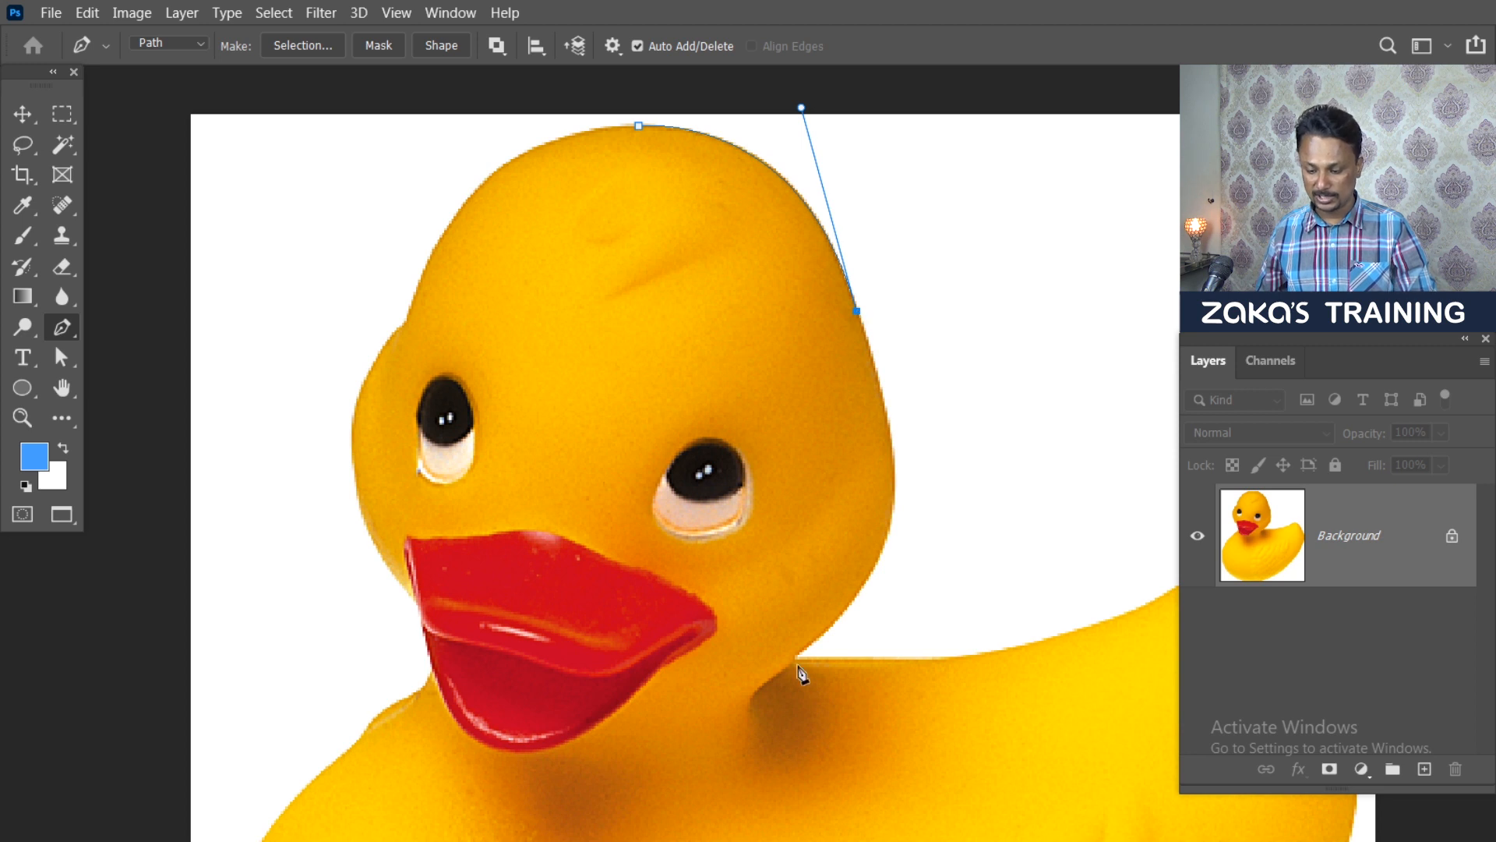
Step: Trace the head's lower right edge with curved anchors at the cheek and the neck corner, removing each anchor's outgoing handle
mouse_move(811, 603)
left_mouse_down()
mouse_move(811, 545)
mouse_move(838, 584)
mouse_move(816, 624)
mouse_move(817, 591)
left_mouse_up()
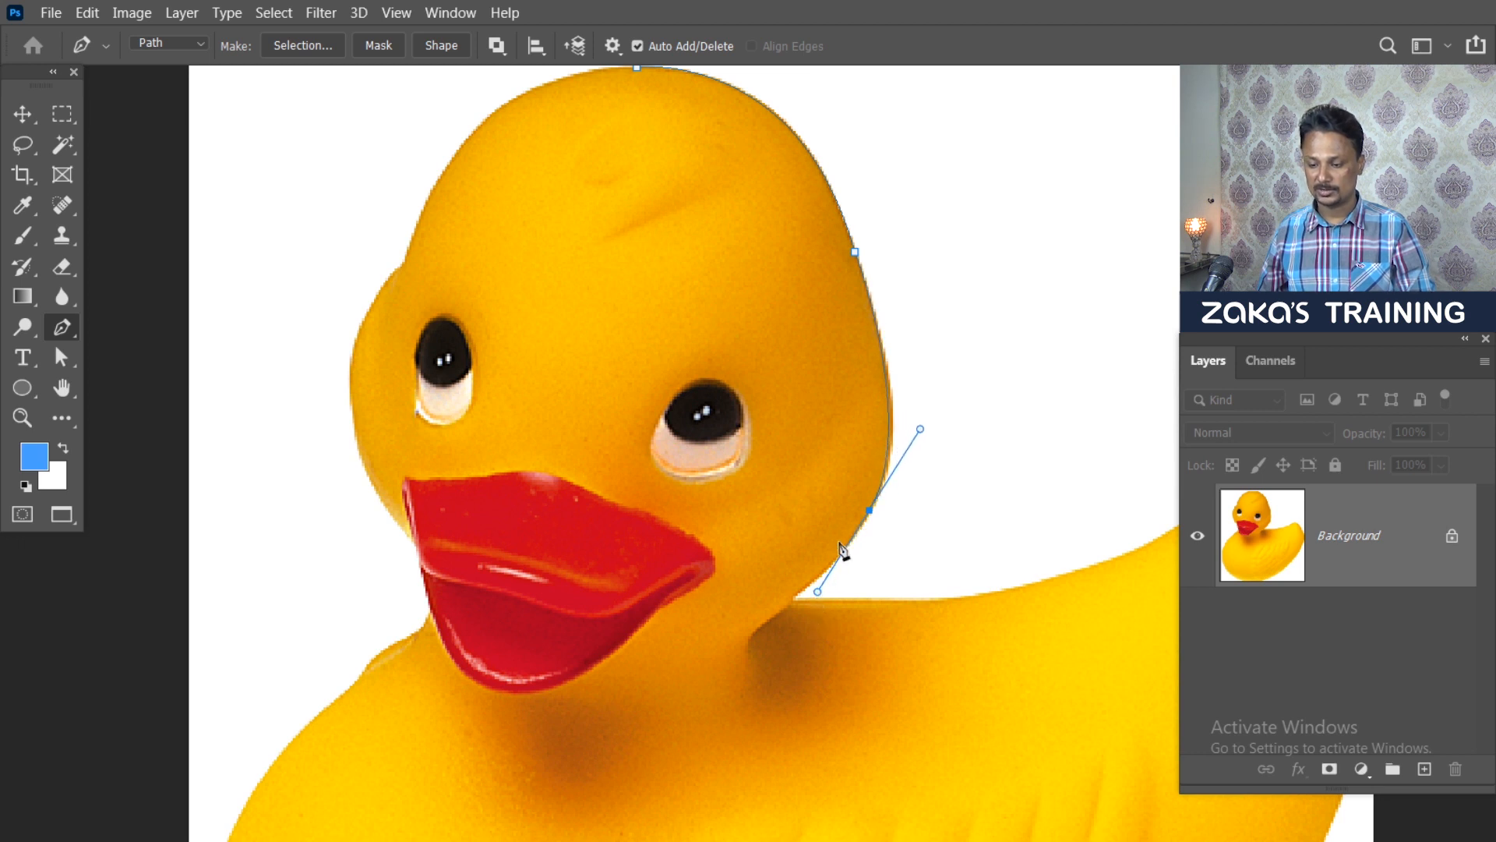
left_click(868, 511, "alt")
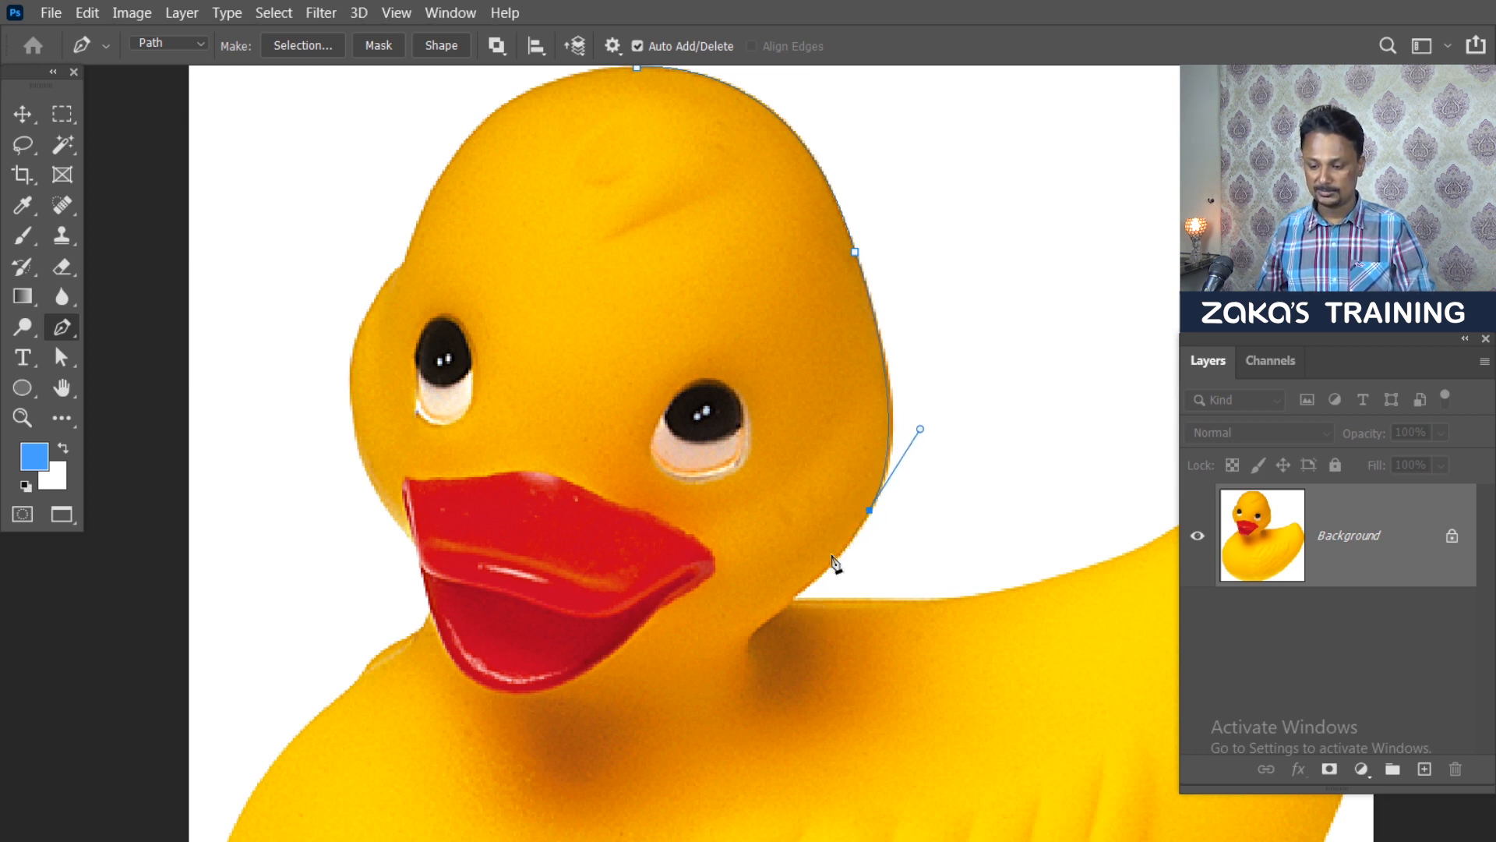
left_click_drag(795, 598, 732, 526)
left_click(792, 598, "alt")
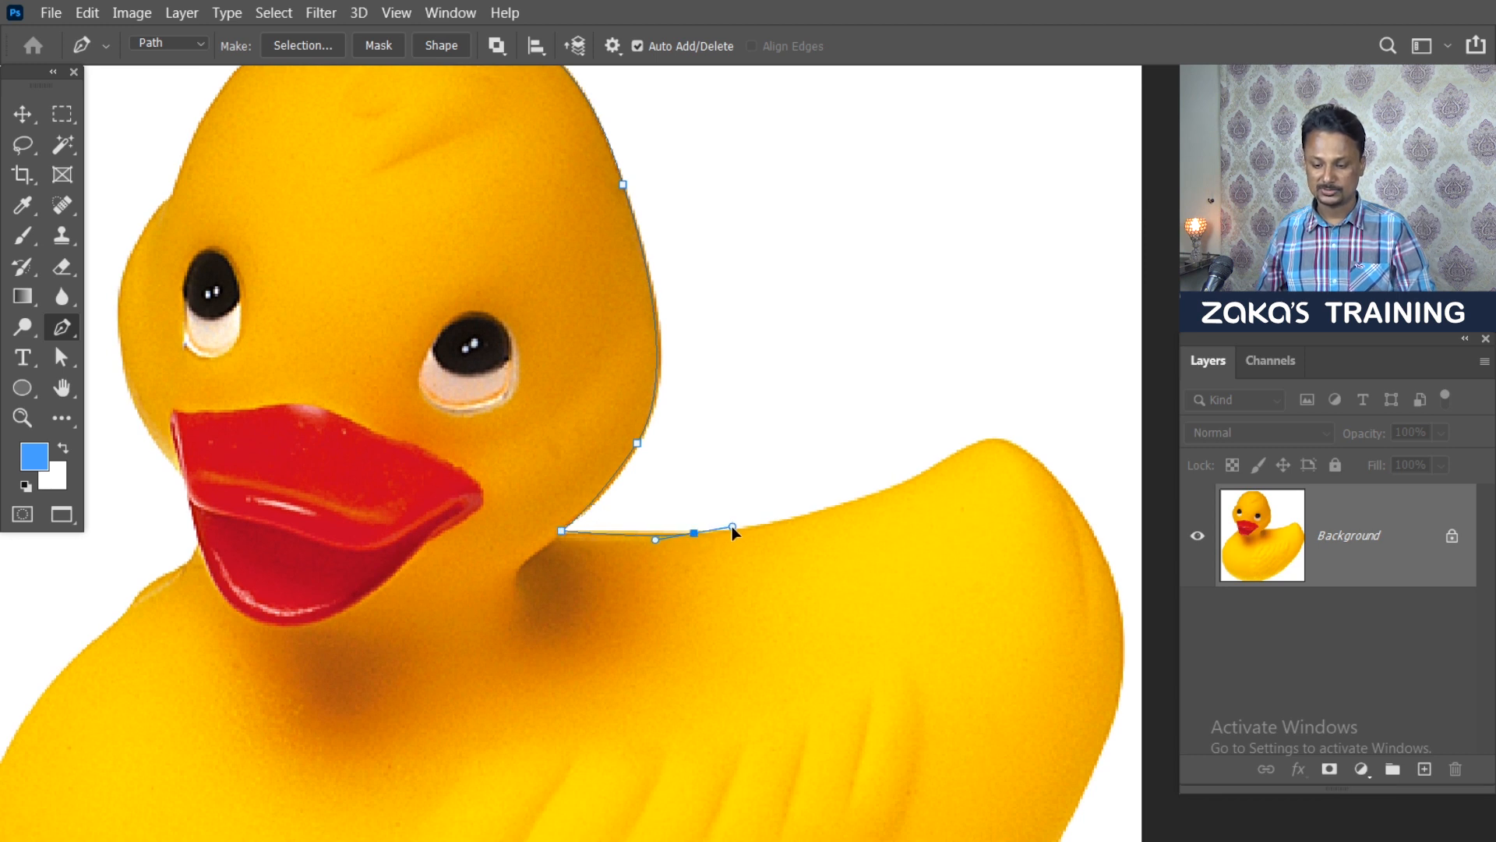
Step: Continue the path along the duck's back to a curved anchor on the tail's slope, keeping only the incoming handles
left_click(693, 533, "alt")
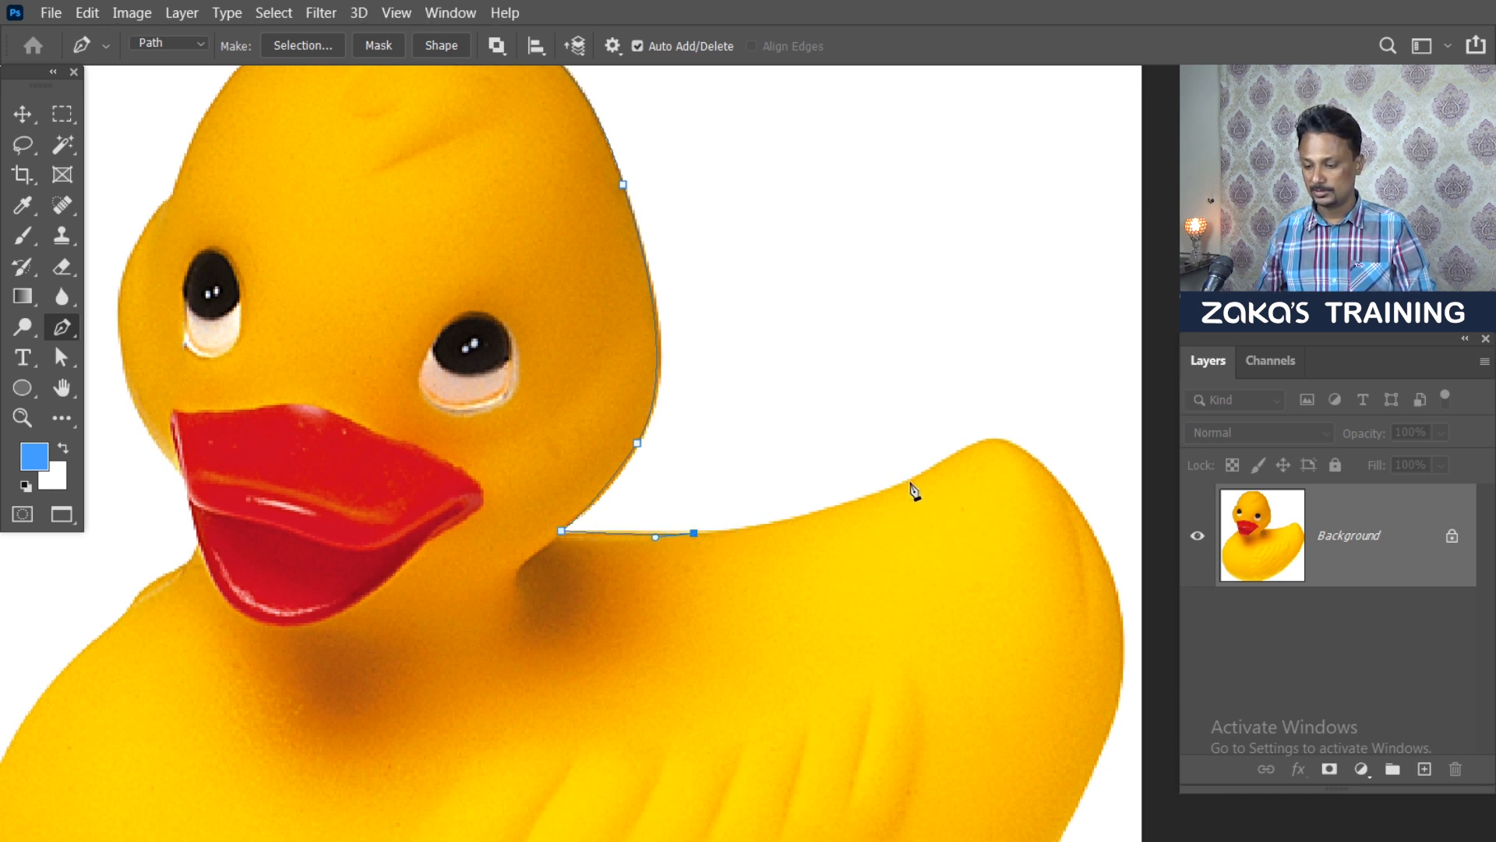
left_click_drag(910, 481, 982, 440)
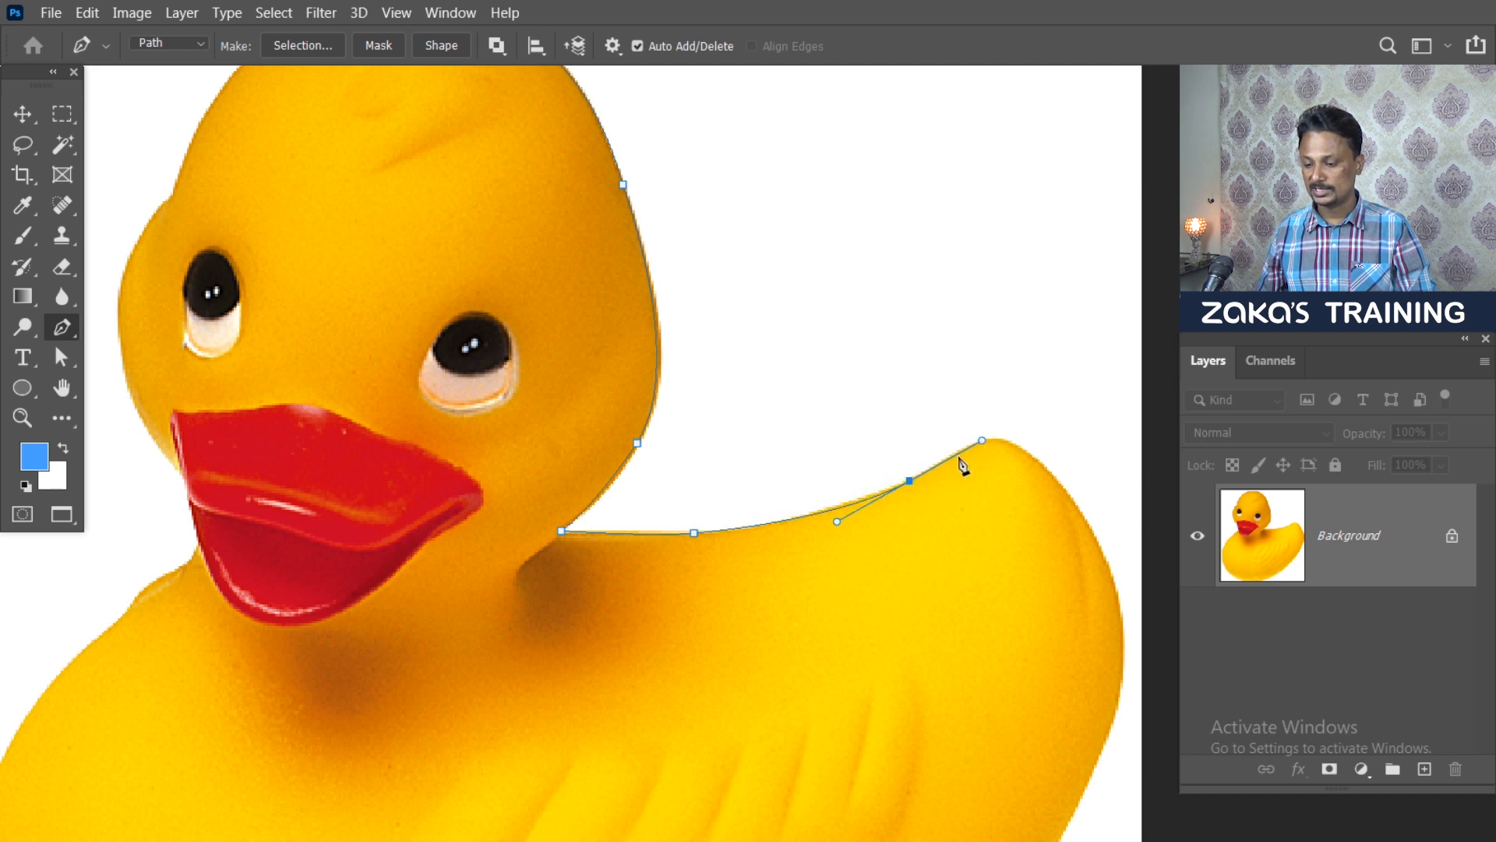
left_click(909, 481, "alt")
scroll(959, 476, "right", 1)
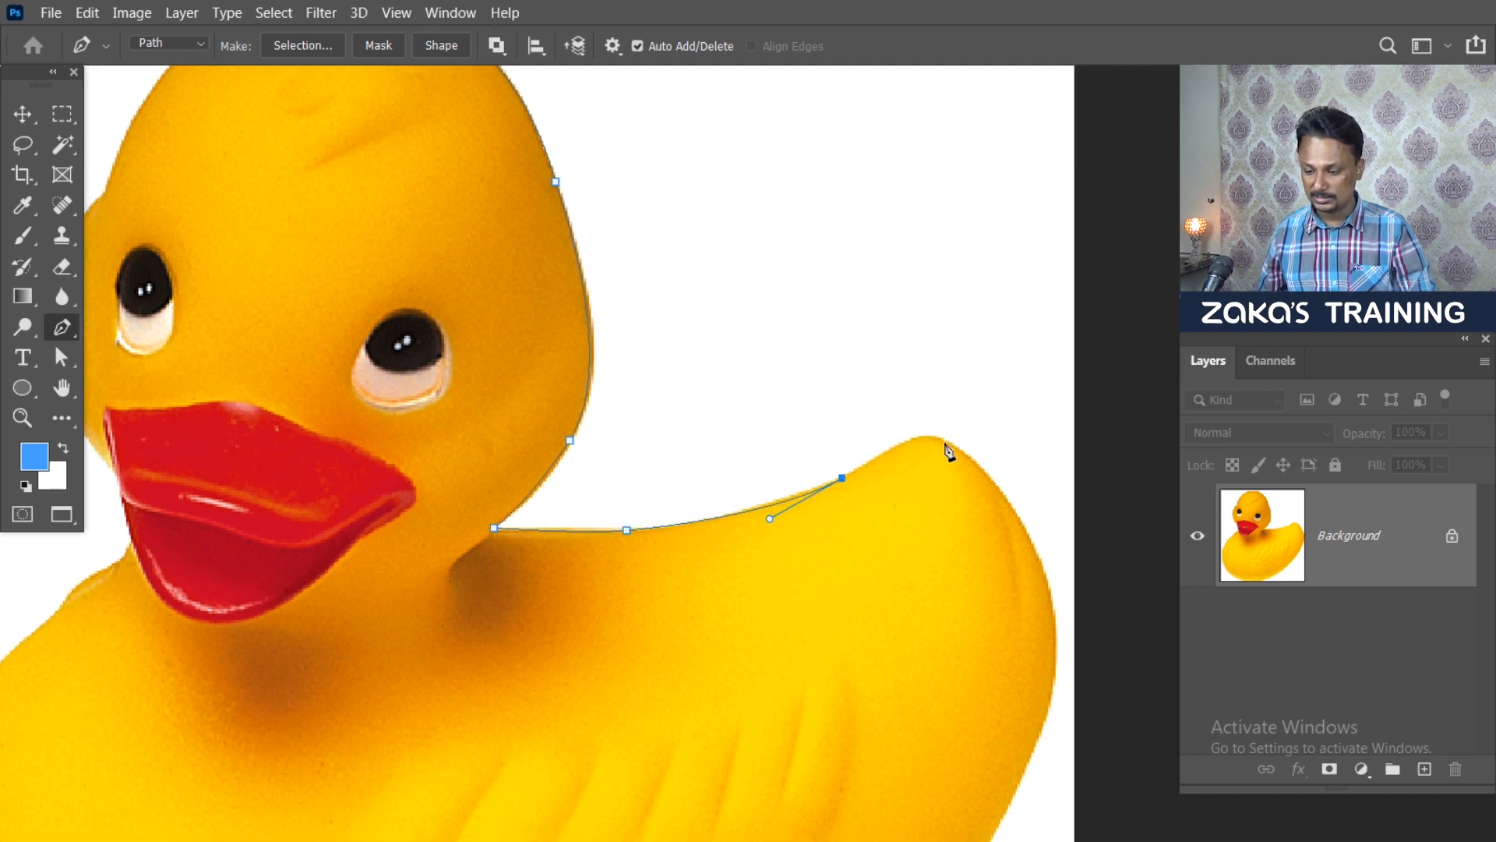
left_click_drag(970, 460, 1033, 536)
key("ctrl+z")
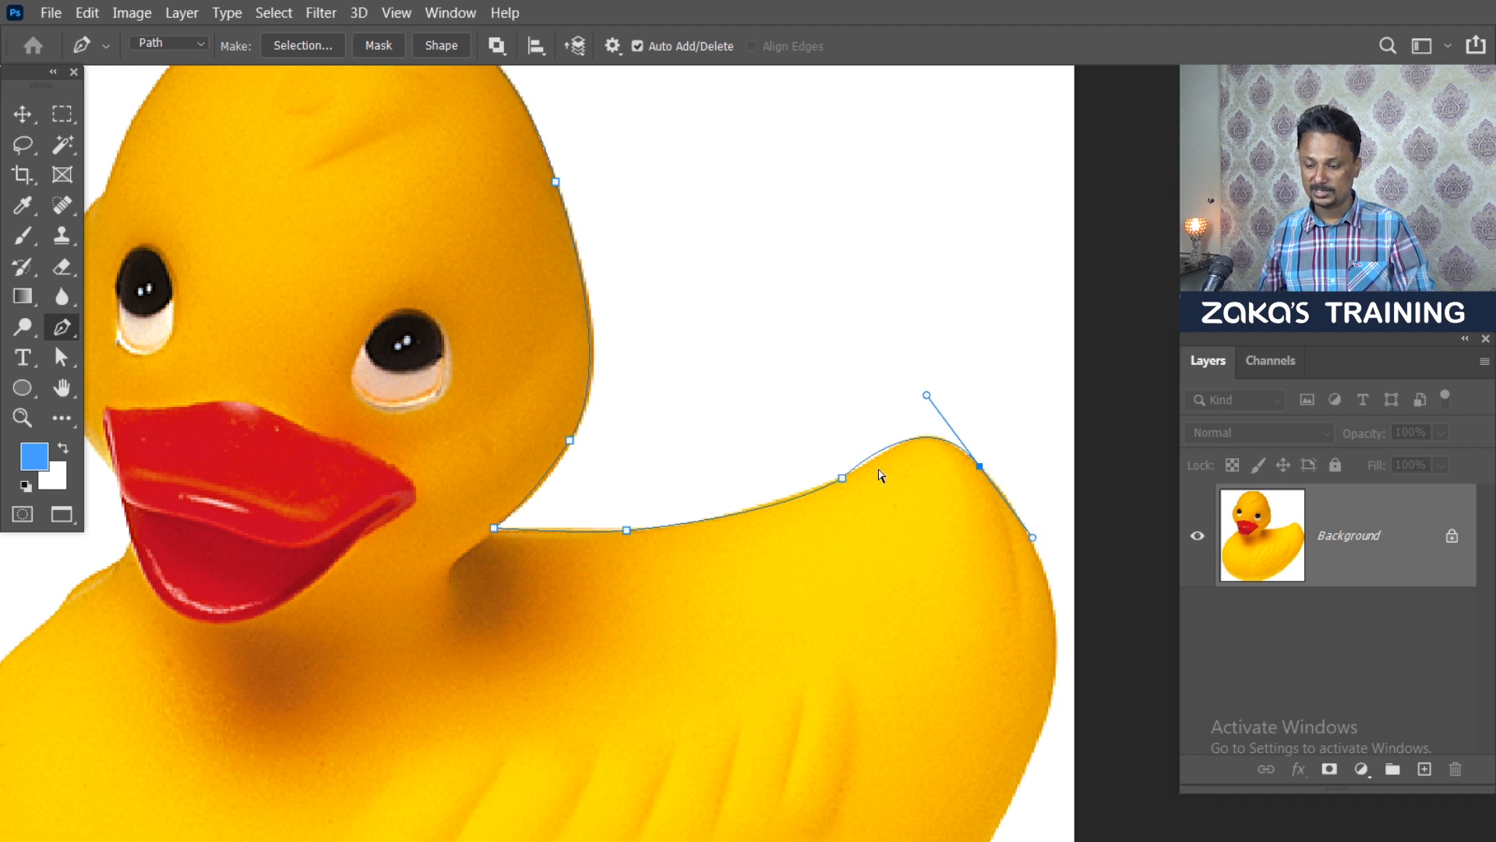
key("ctrl+z")
Step: Add an anchor just before the tail tip, curve the path over the tip to its far side and remove the last outgoing handle
scroll(880, 471, "up", 1)
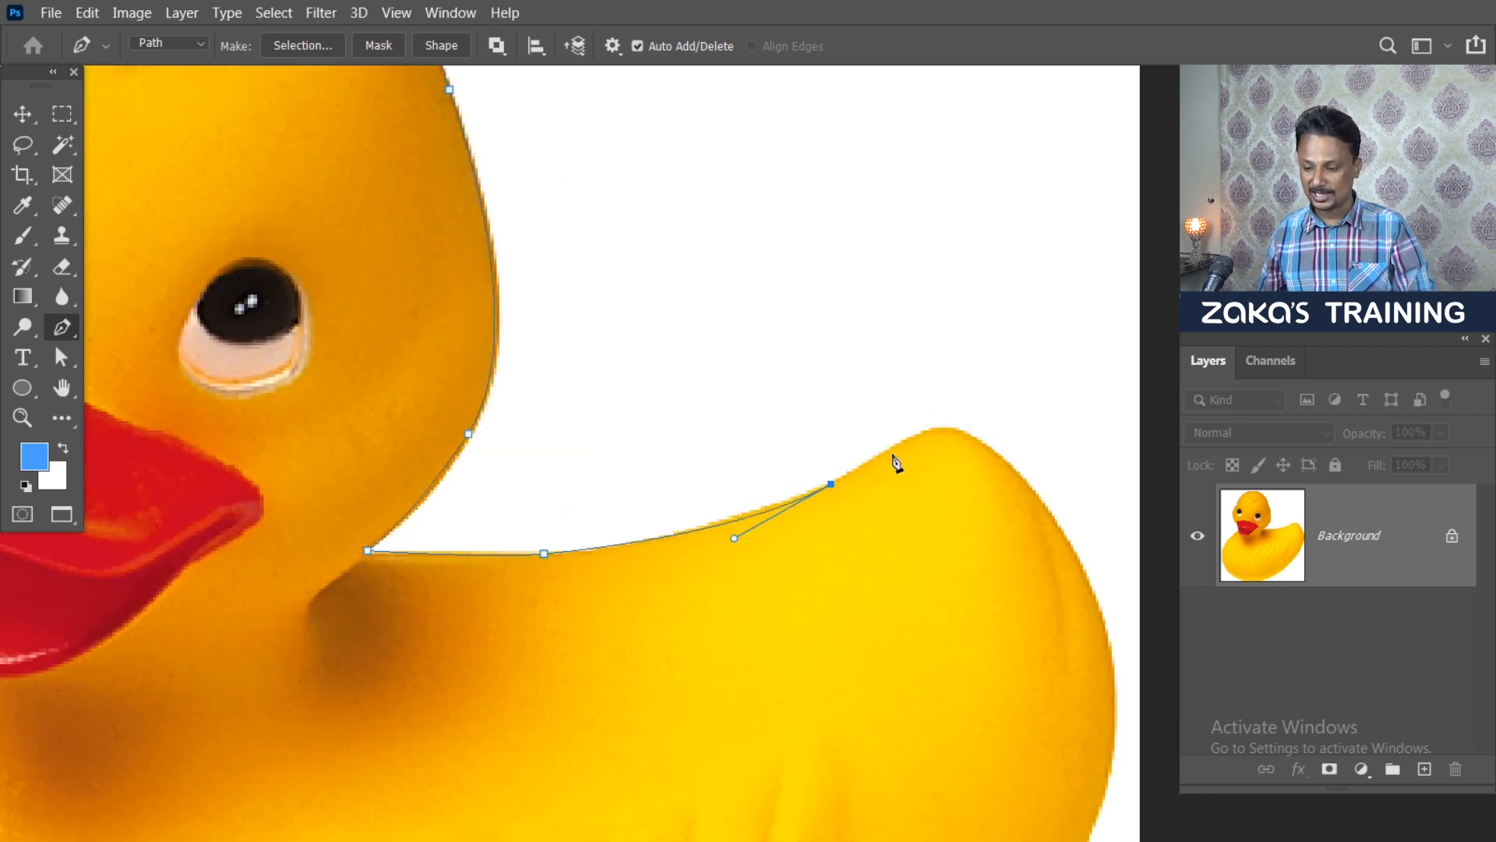
left_click(888, 450)
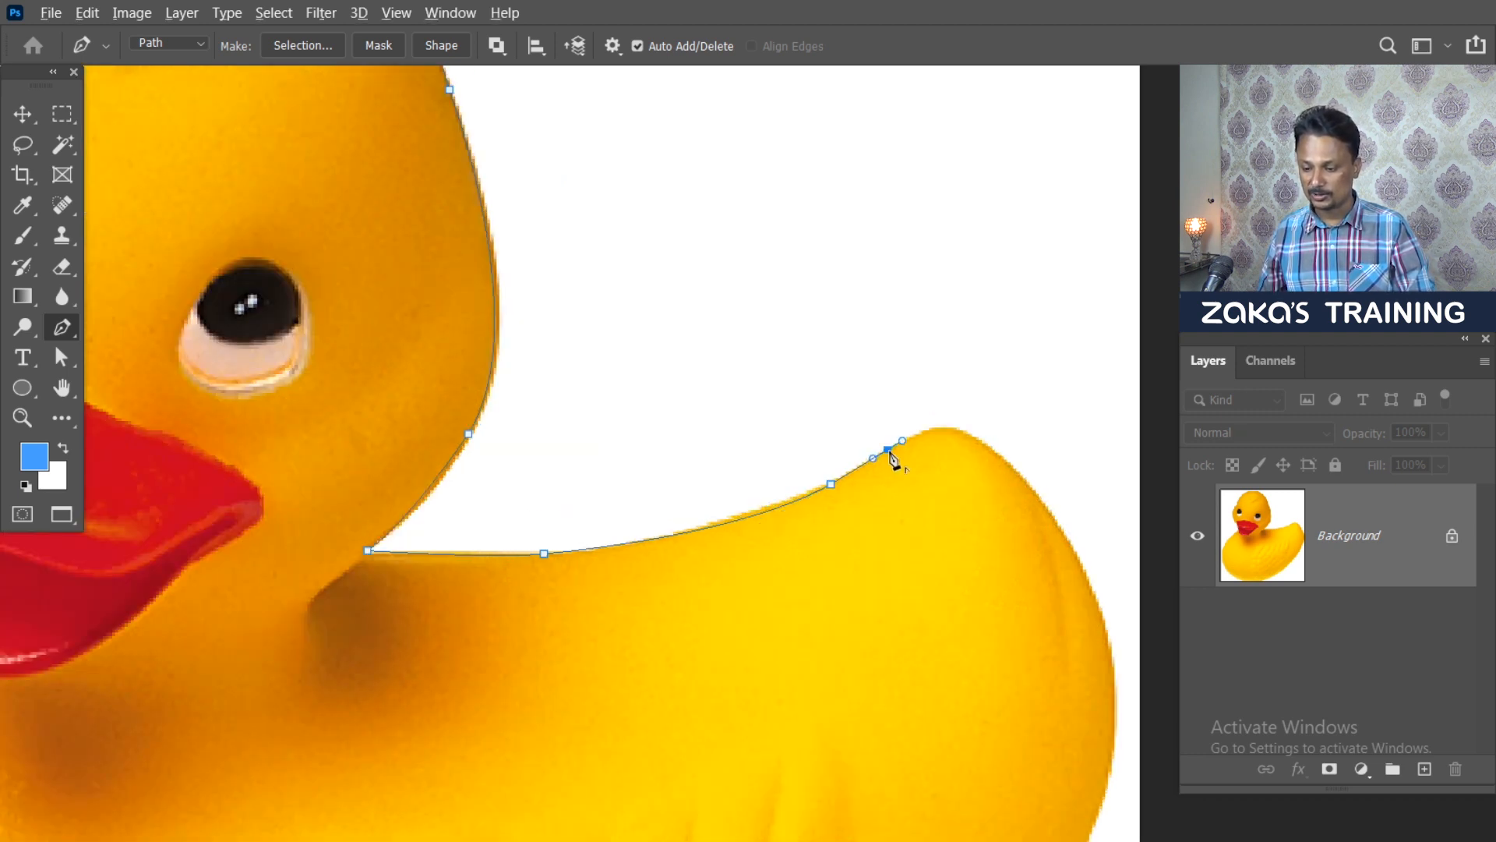
left_click_drag(1007, 466, 1059, 526)
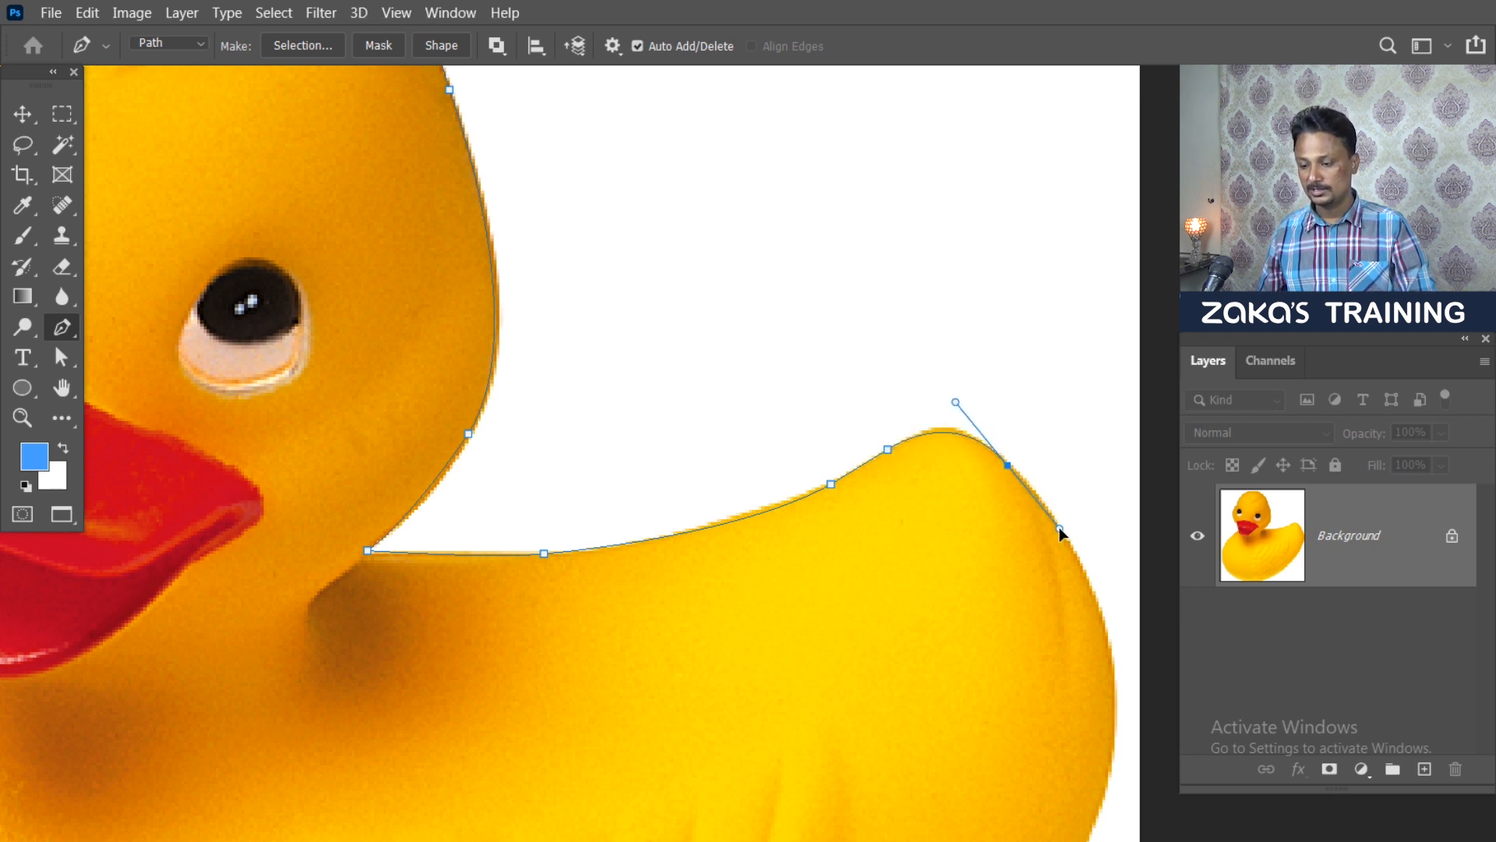
left_click(1007, 465, "alt")
left_click_drag(907, 462, 706, 306)
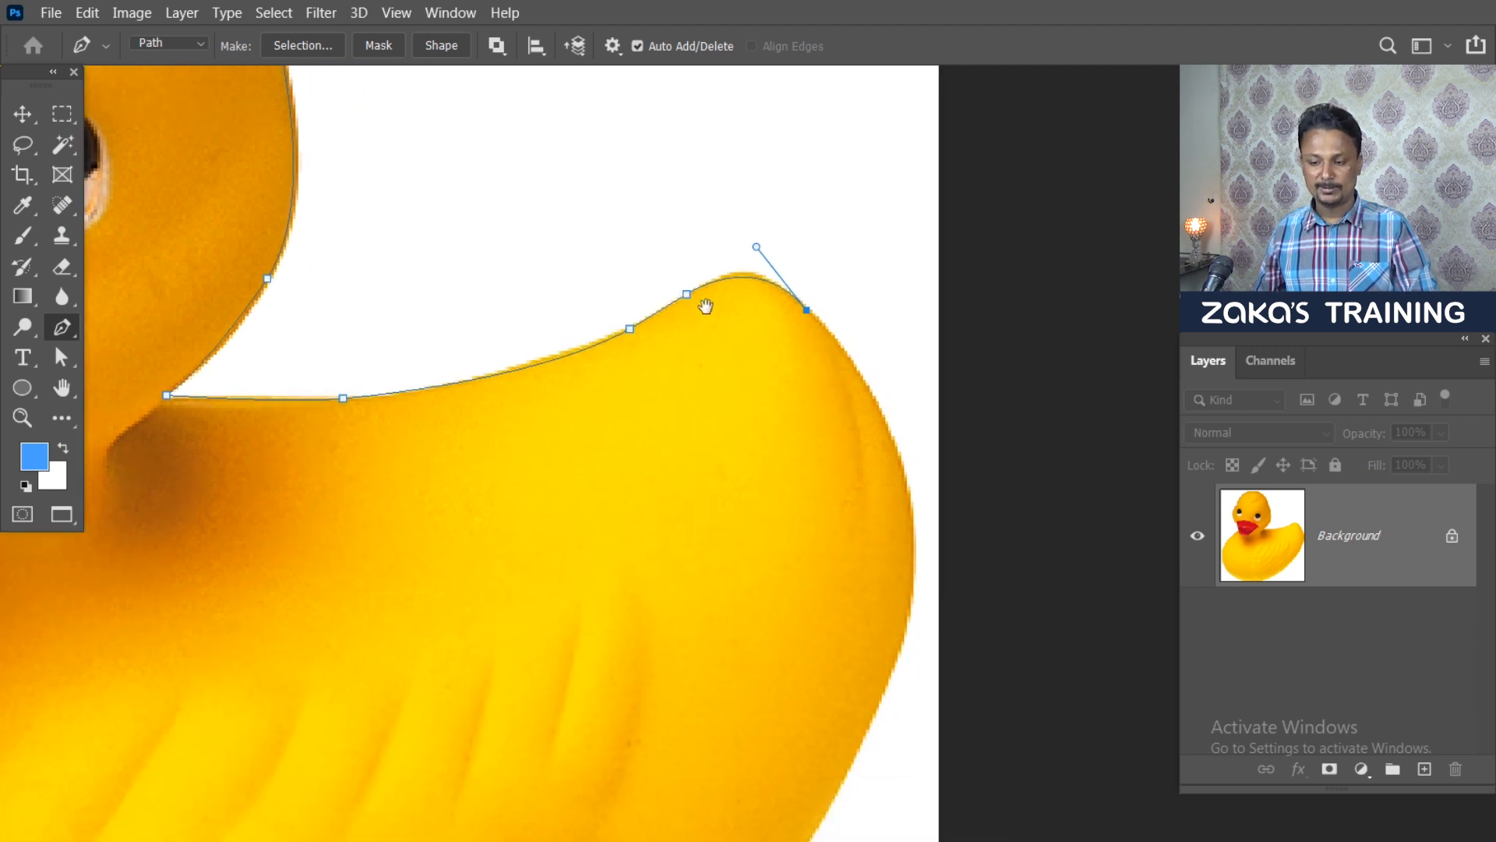
left_click_drag(758, 424, 739, 331)
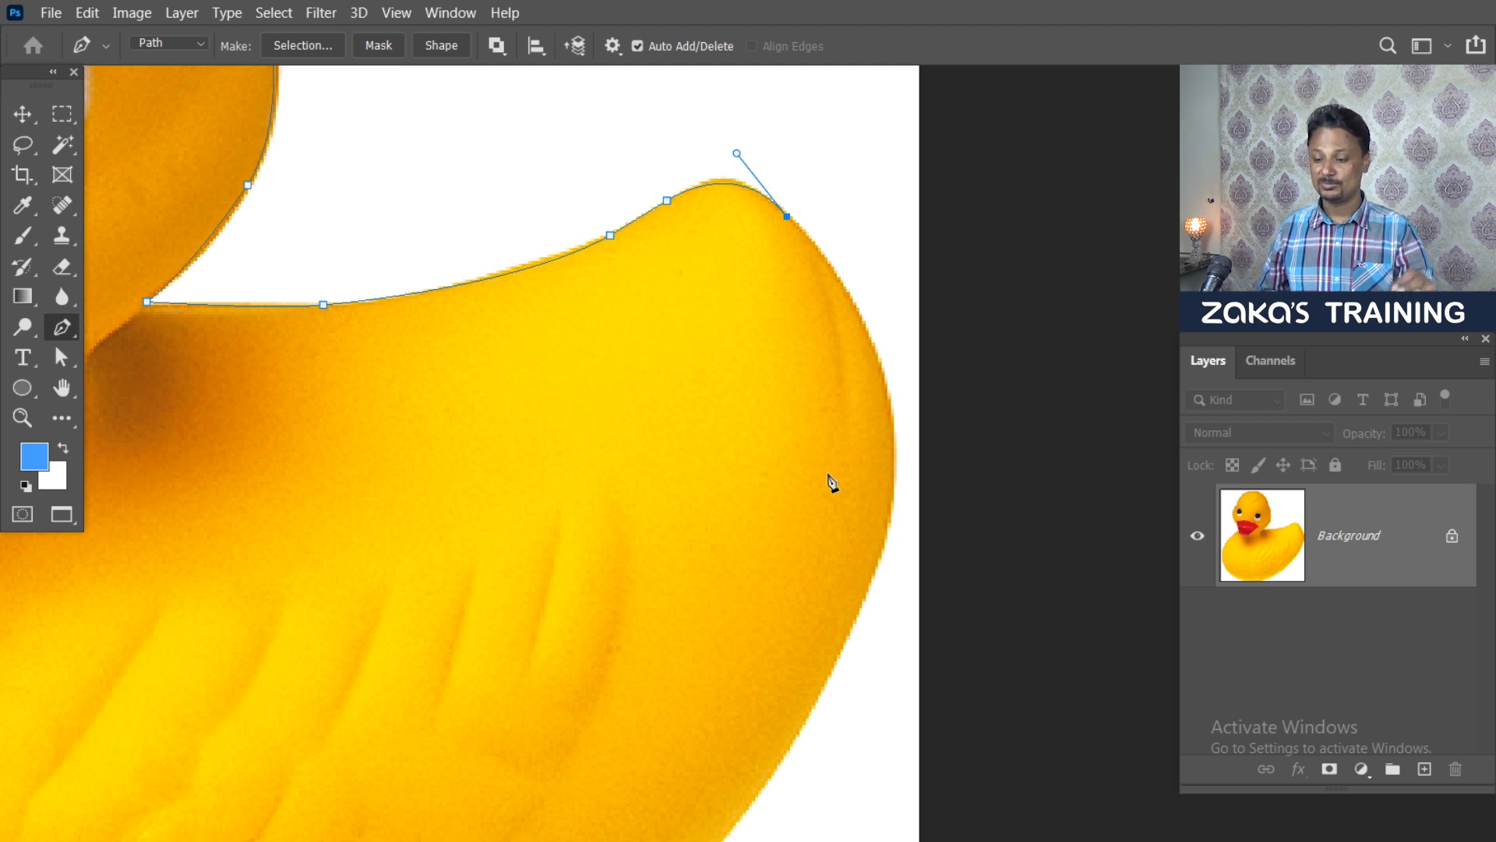
Step: Continue the path down the tail's outer edge and lower right body with two curved anchors, removing outgoing handles and extending the second's incoming handle
left_click_drag(891, 515, 865, 710)
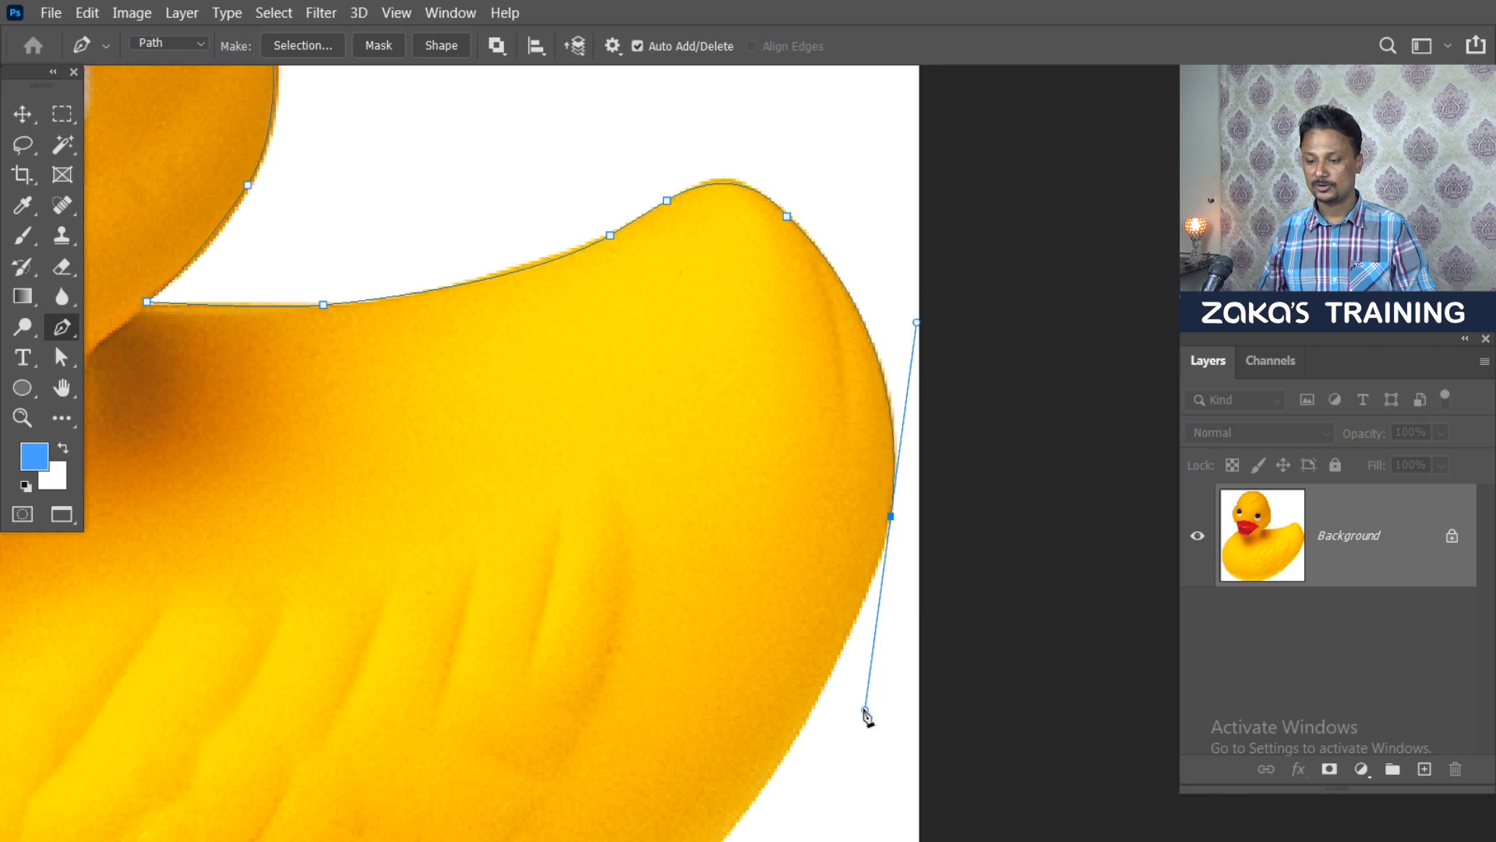
left_click(891, 518, "alt")
scroll(873, 561, "down", 3)
left_click_drag(833, 593, 876, 346)
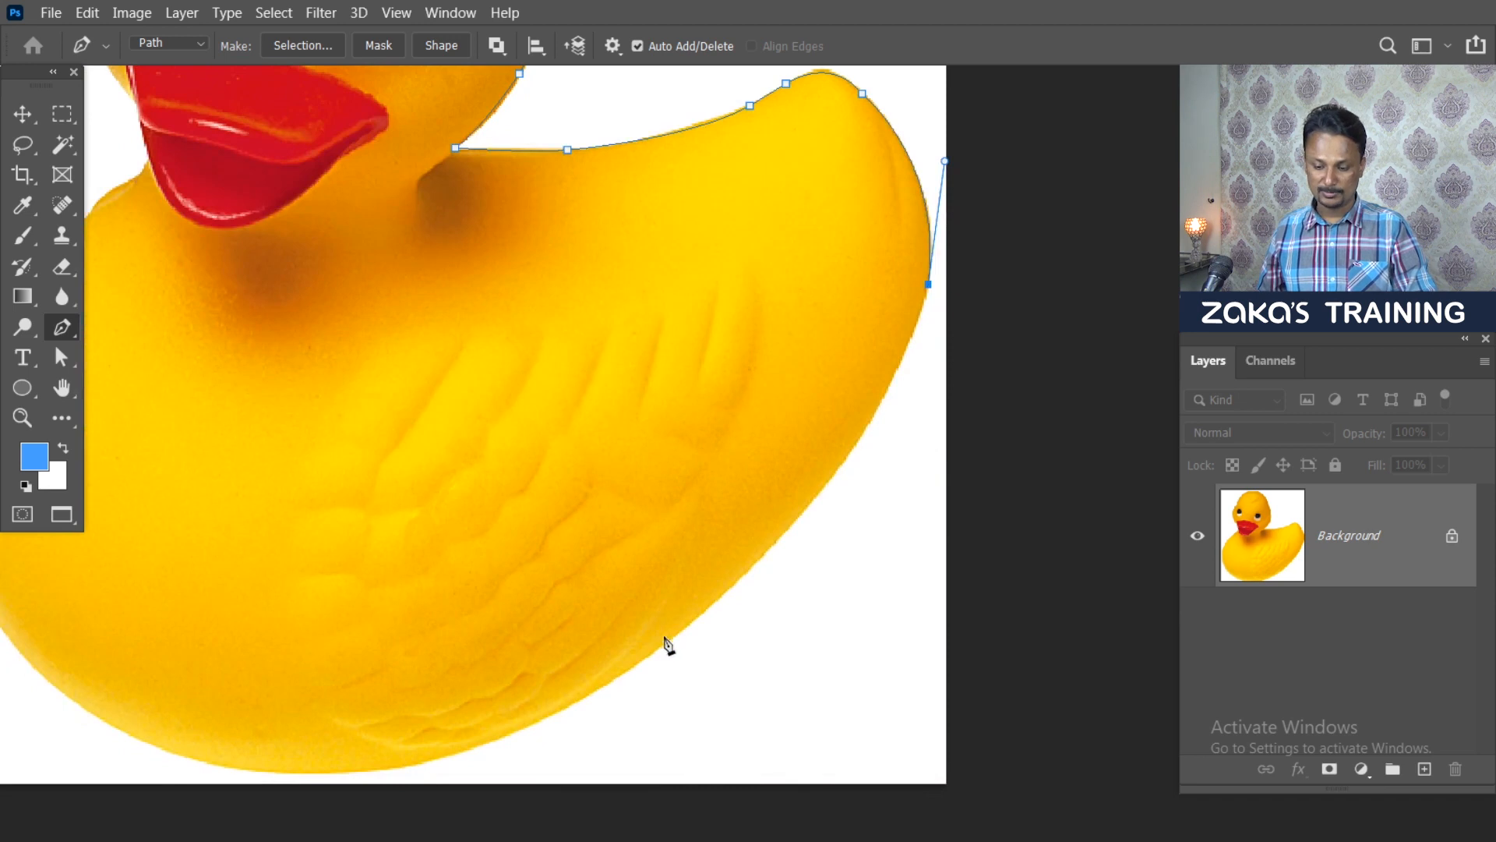
left_click_drag(677, 633, 559, 684)
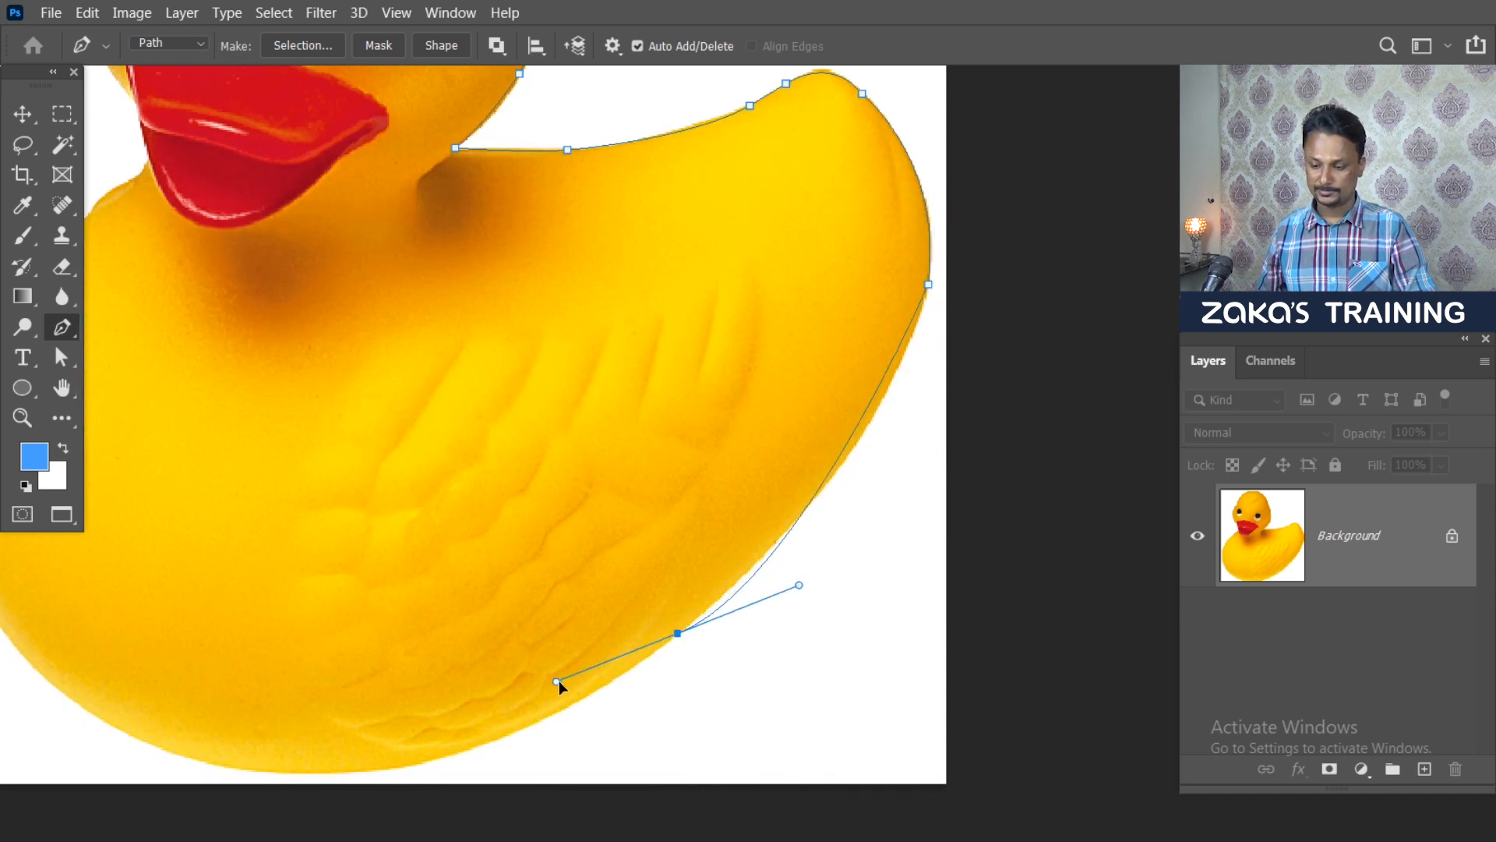
left_click(678, 635, "alt")
left_click_drag(799, 584, 893, 444)
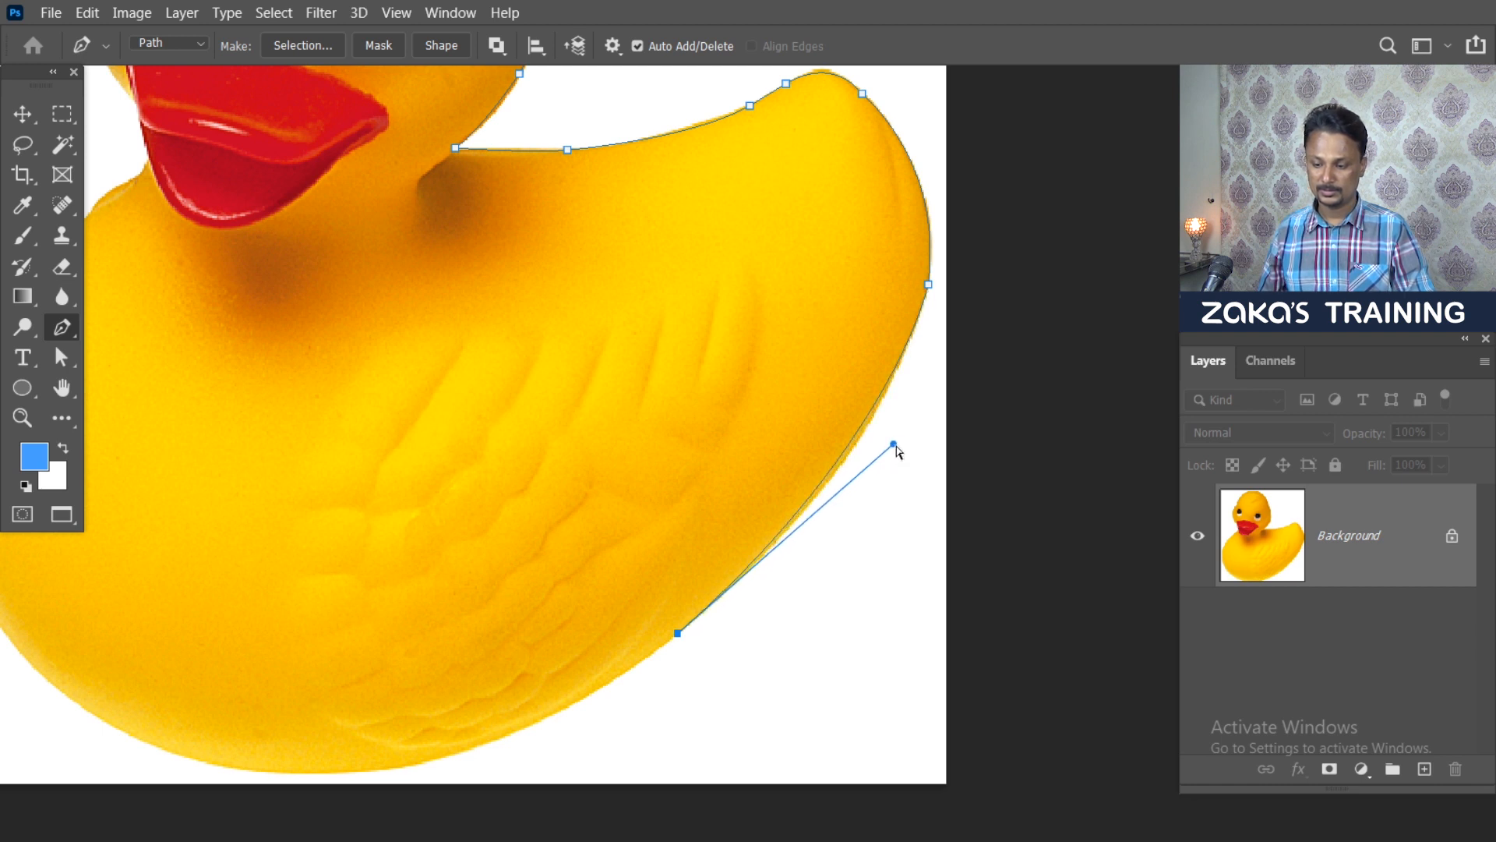
Step: Curve the path under the belly with anchors at the bottom and lower left, removing outgoing handles and lengthening the latter's incoming handle to fit
left_click_drag(667, 555, 885, 421)
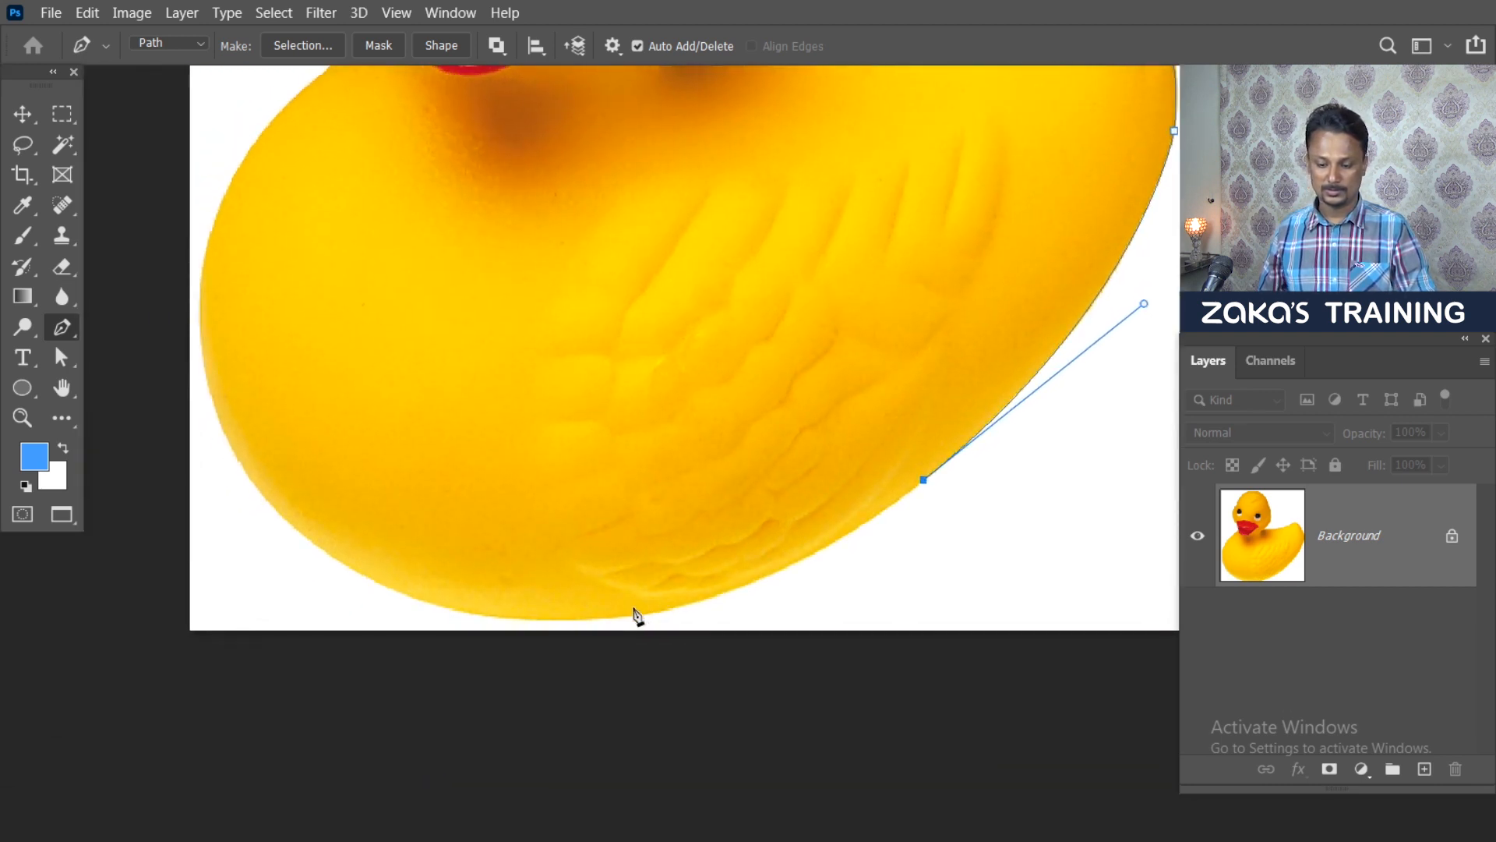
left_click_drag(575, 620, 394, 616)
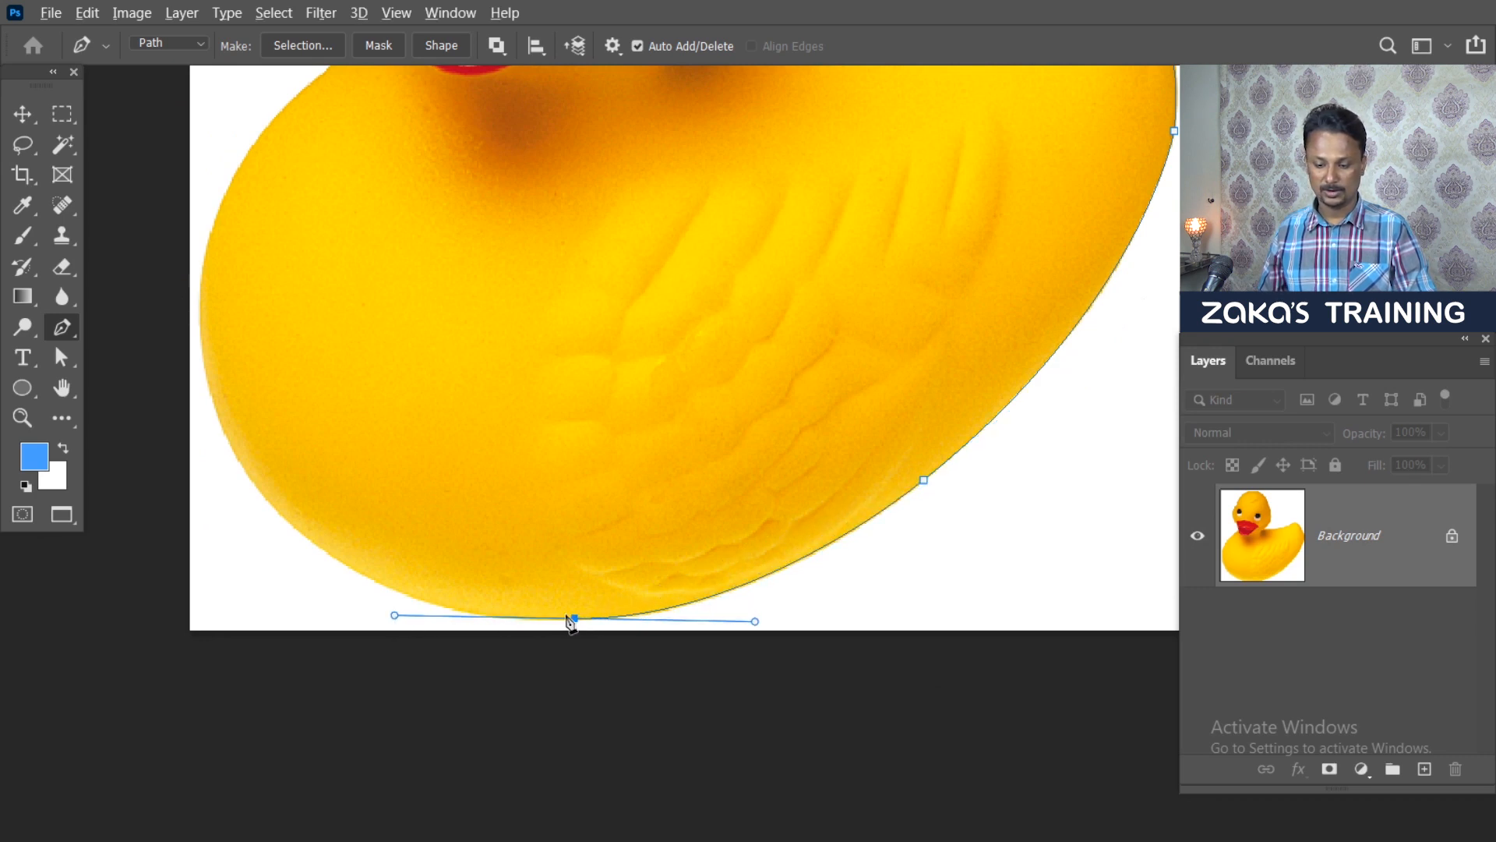
left_click(574, 619, "alt")
left_click_drag(402, 515, 462, 658)
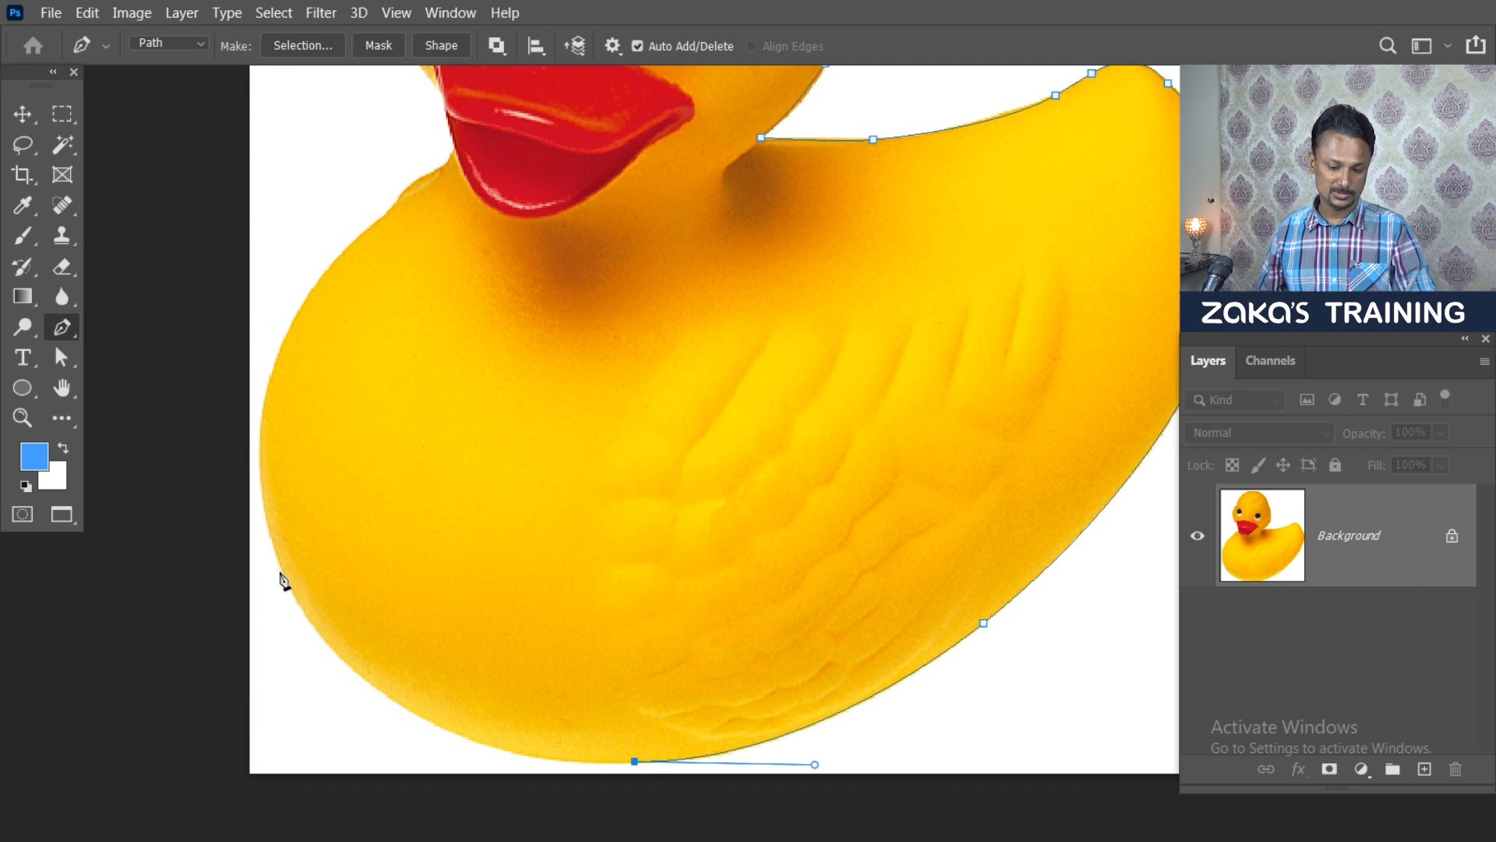
left_click_drag(281, 573, 217, 434)
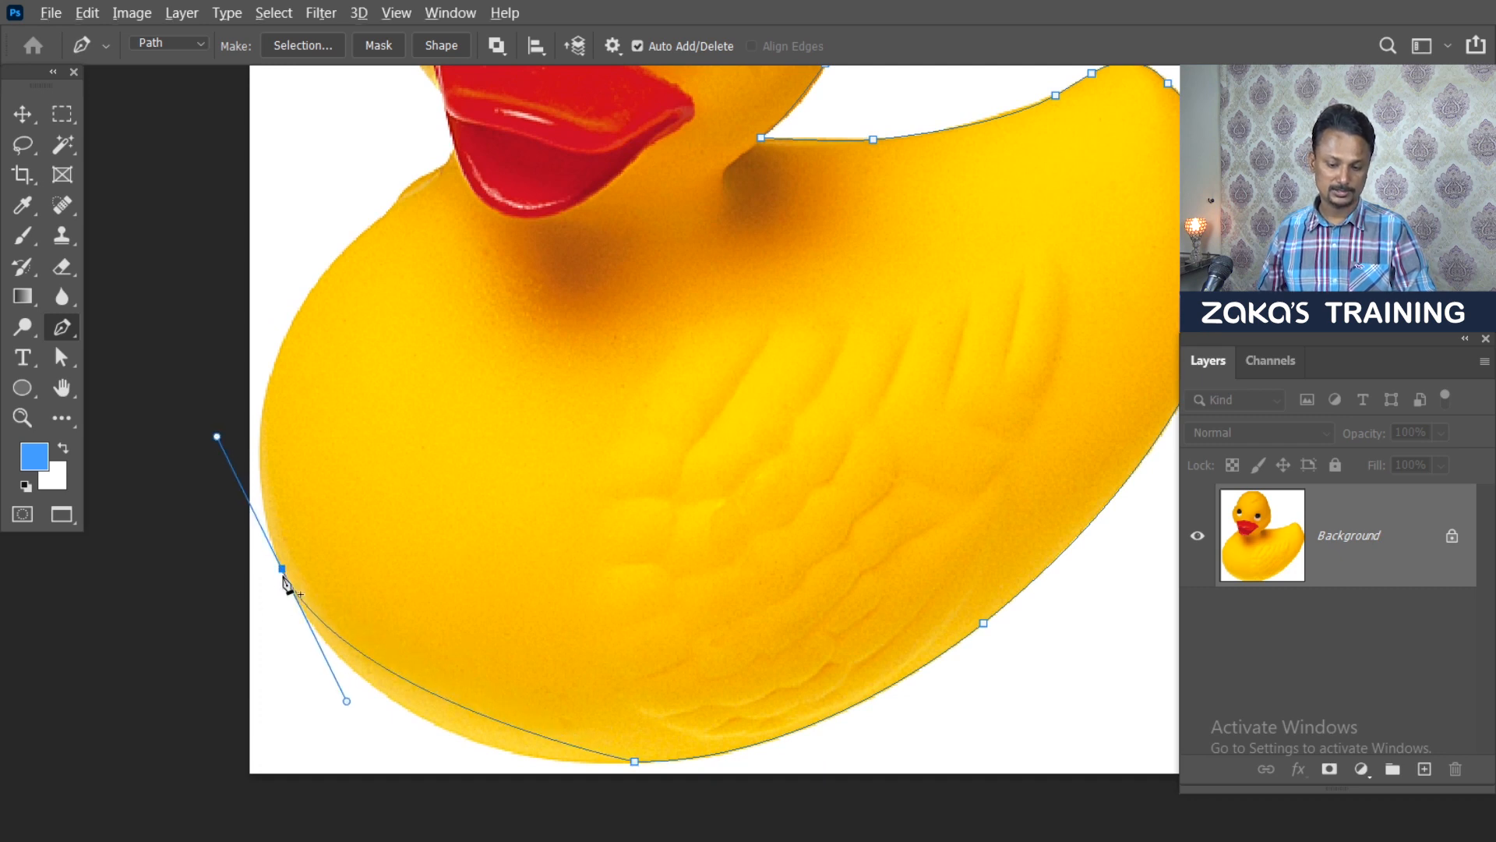
left_click(281, 572, "alt")
left_click_drag(498, 596, 478, 555)
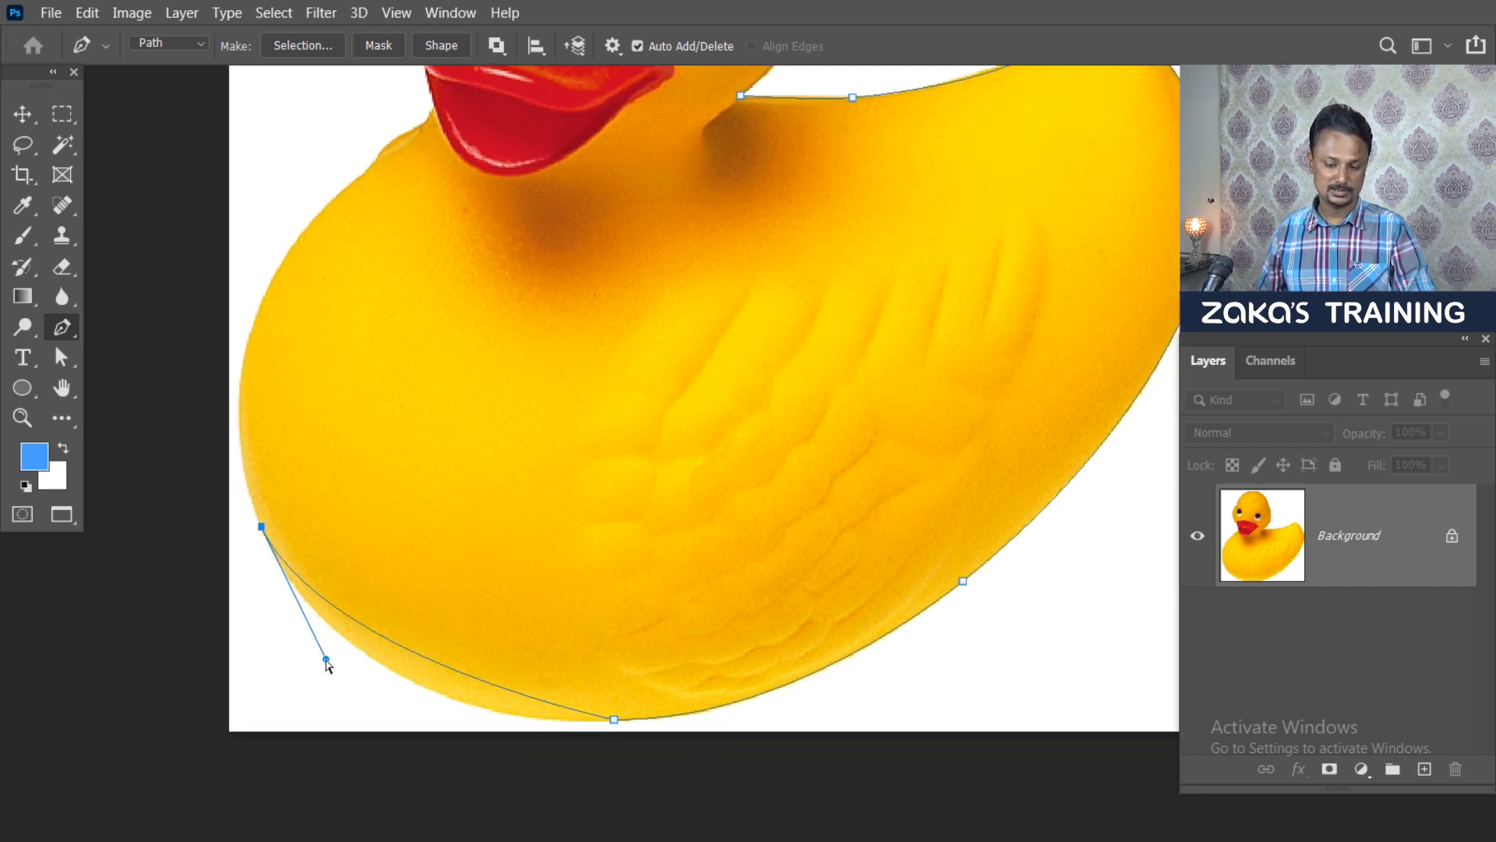
left_click_drag(326, 660, 363, 738)
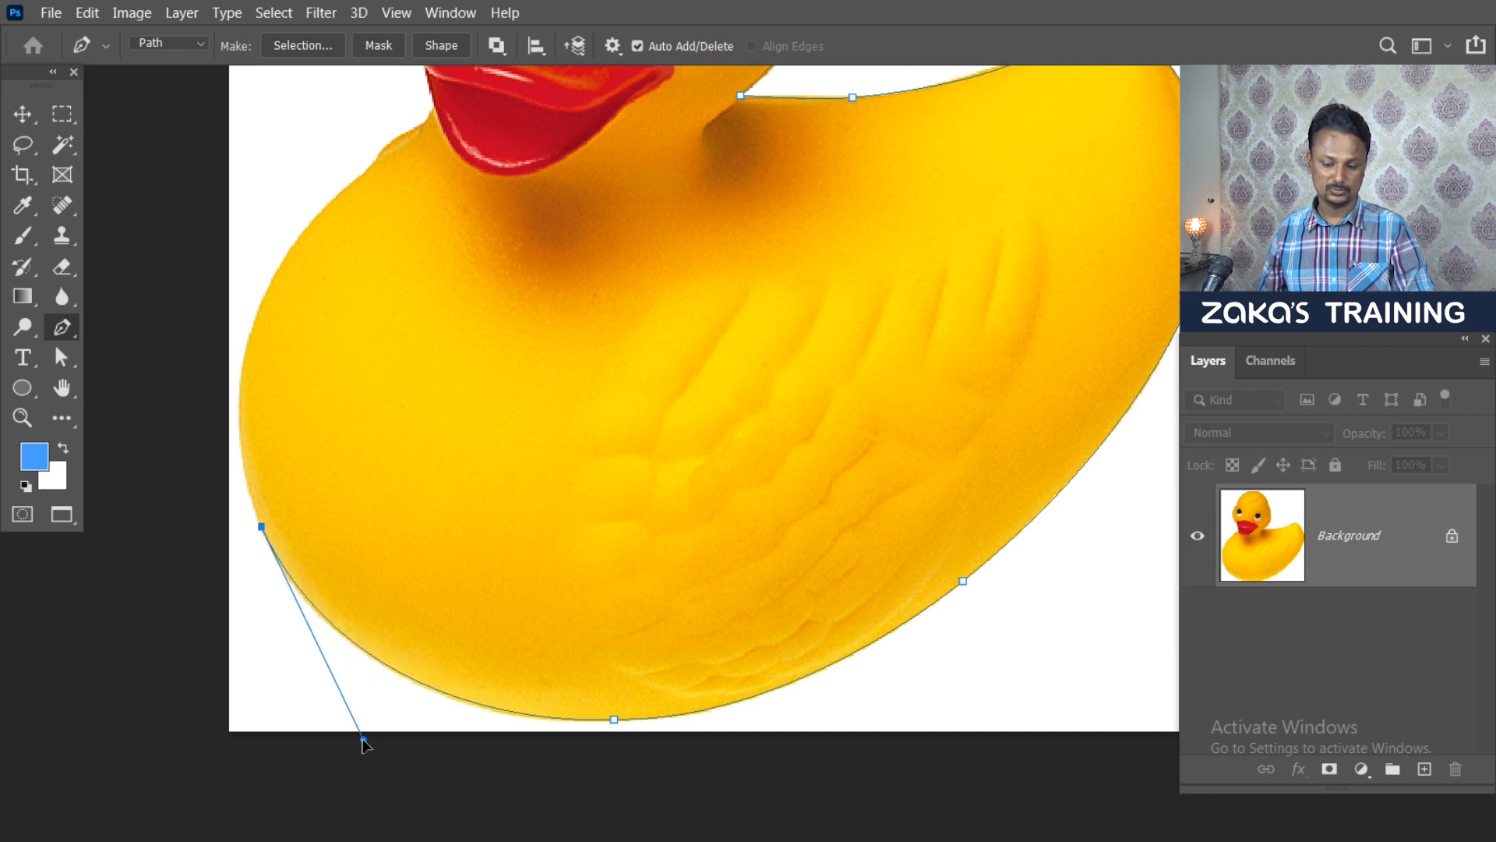
Step: Trace the duck's front edge up the chest with two curved anchors, the second just below the neck fold, removing the first anchor's outgoing handle
left_click_drag(504, 457, 468, 537)
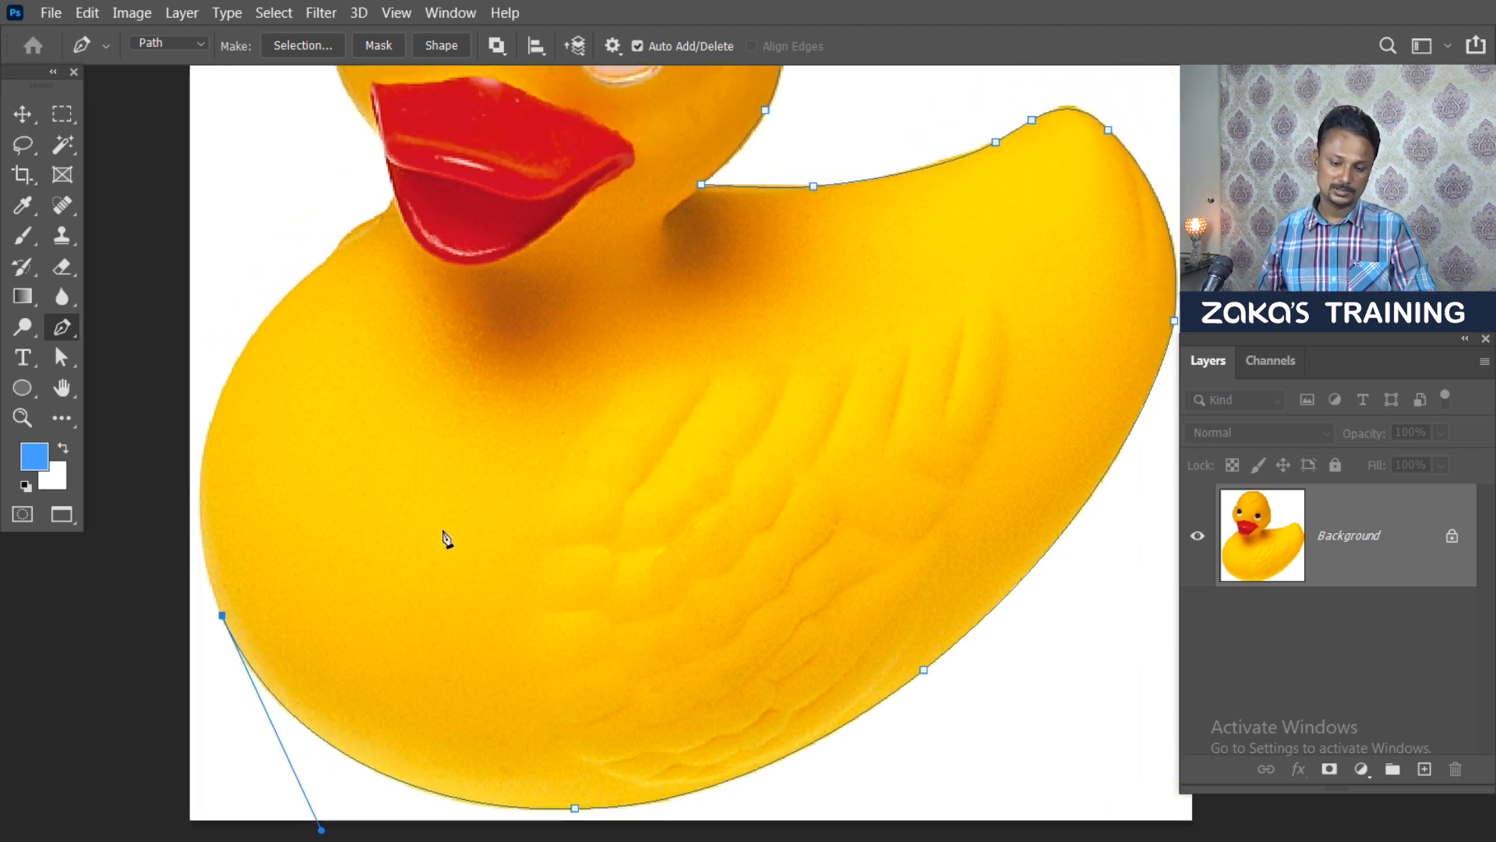
left_click_drag(230, 379, 293, 246)
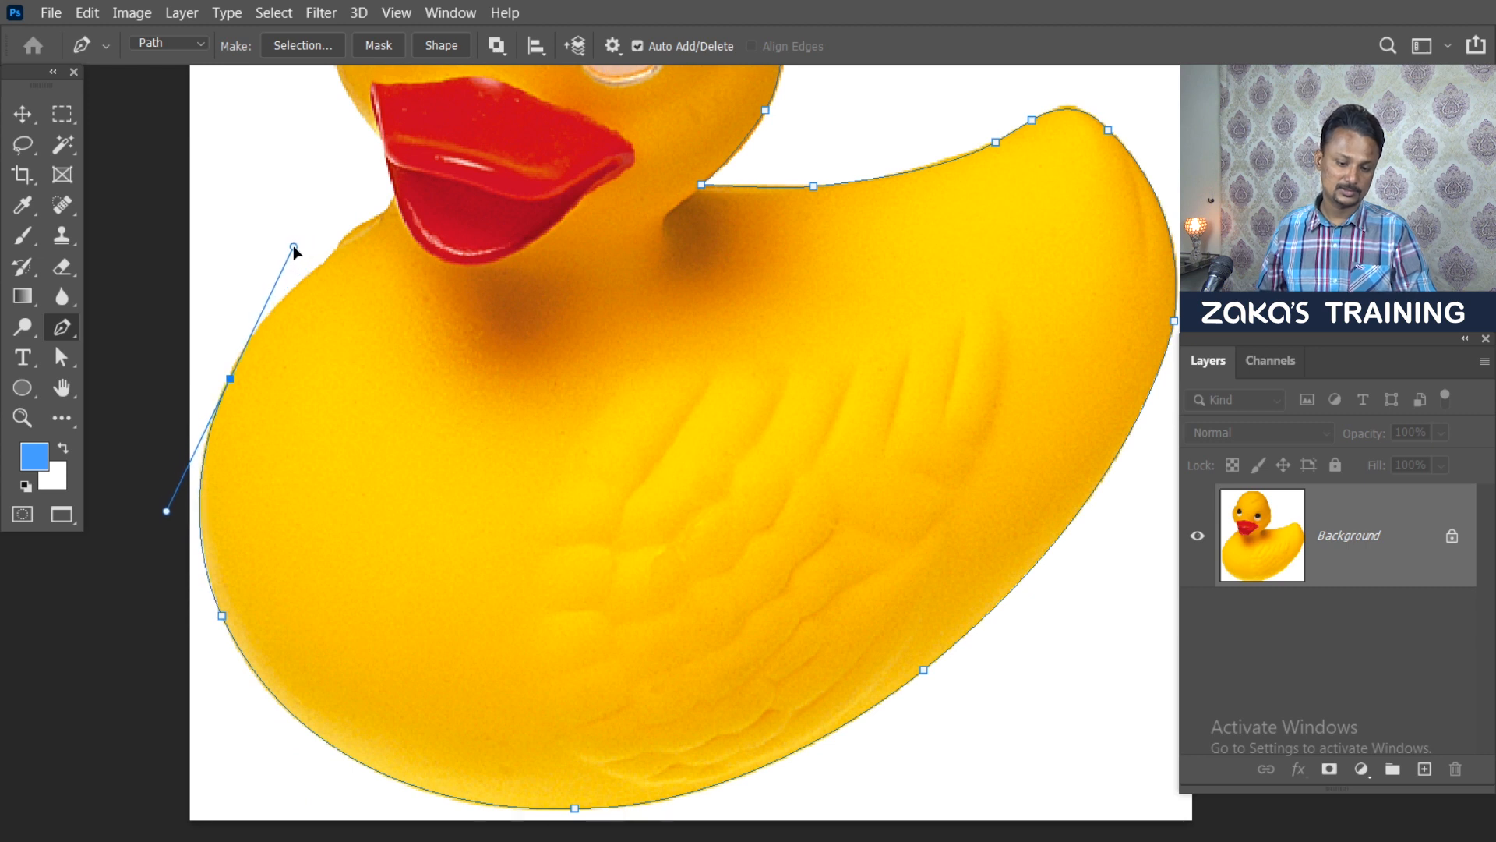
left_click(231, 379)
left_click_drag(367, 333, 362, 428)
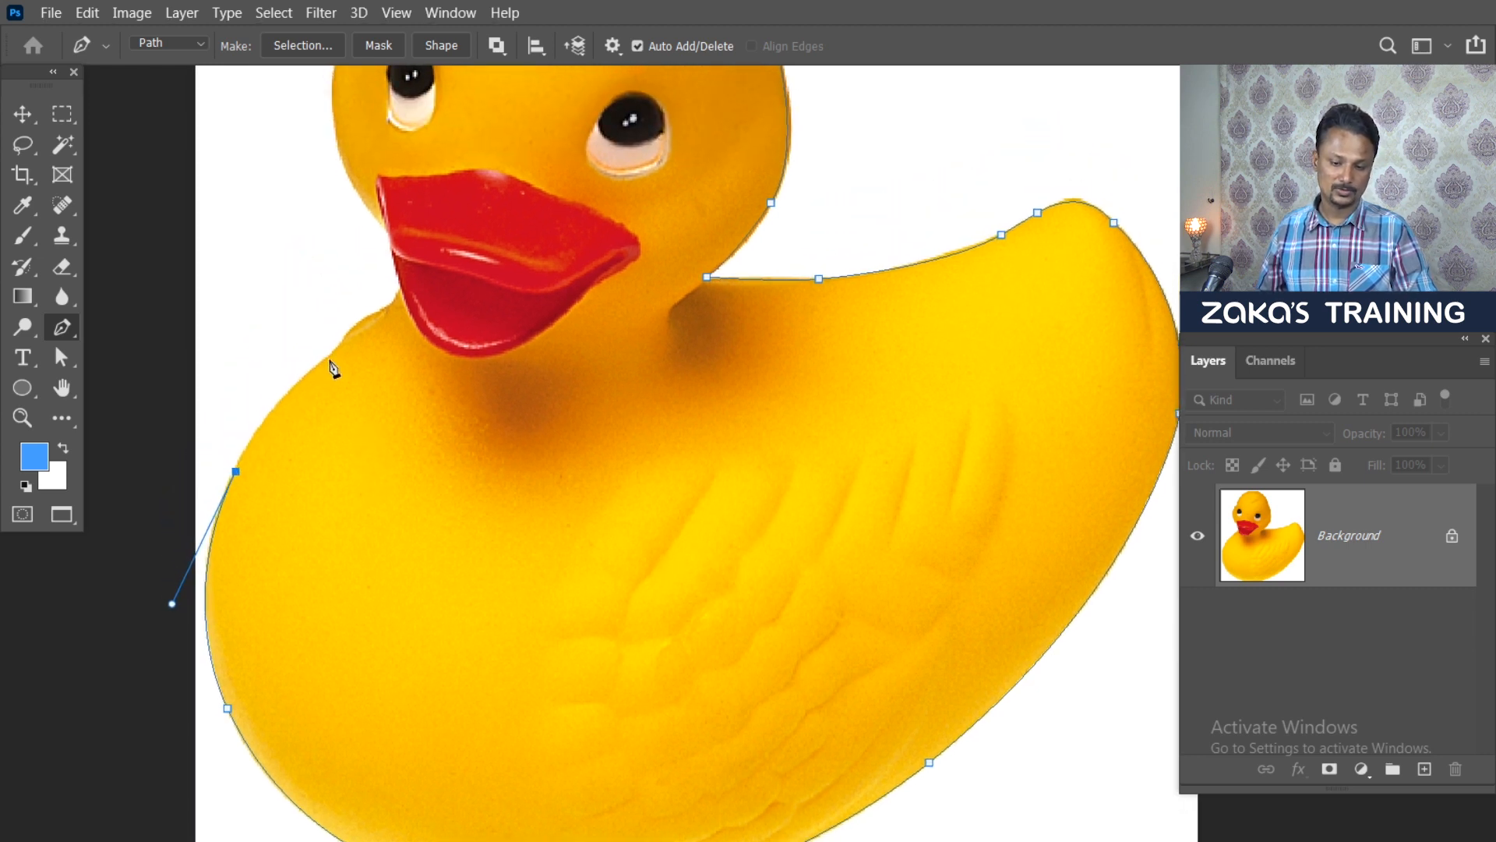
left_click_drag(331, 360, 390, 324)
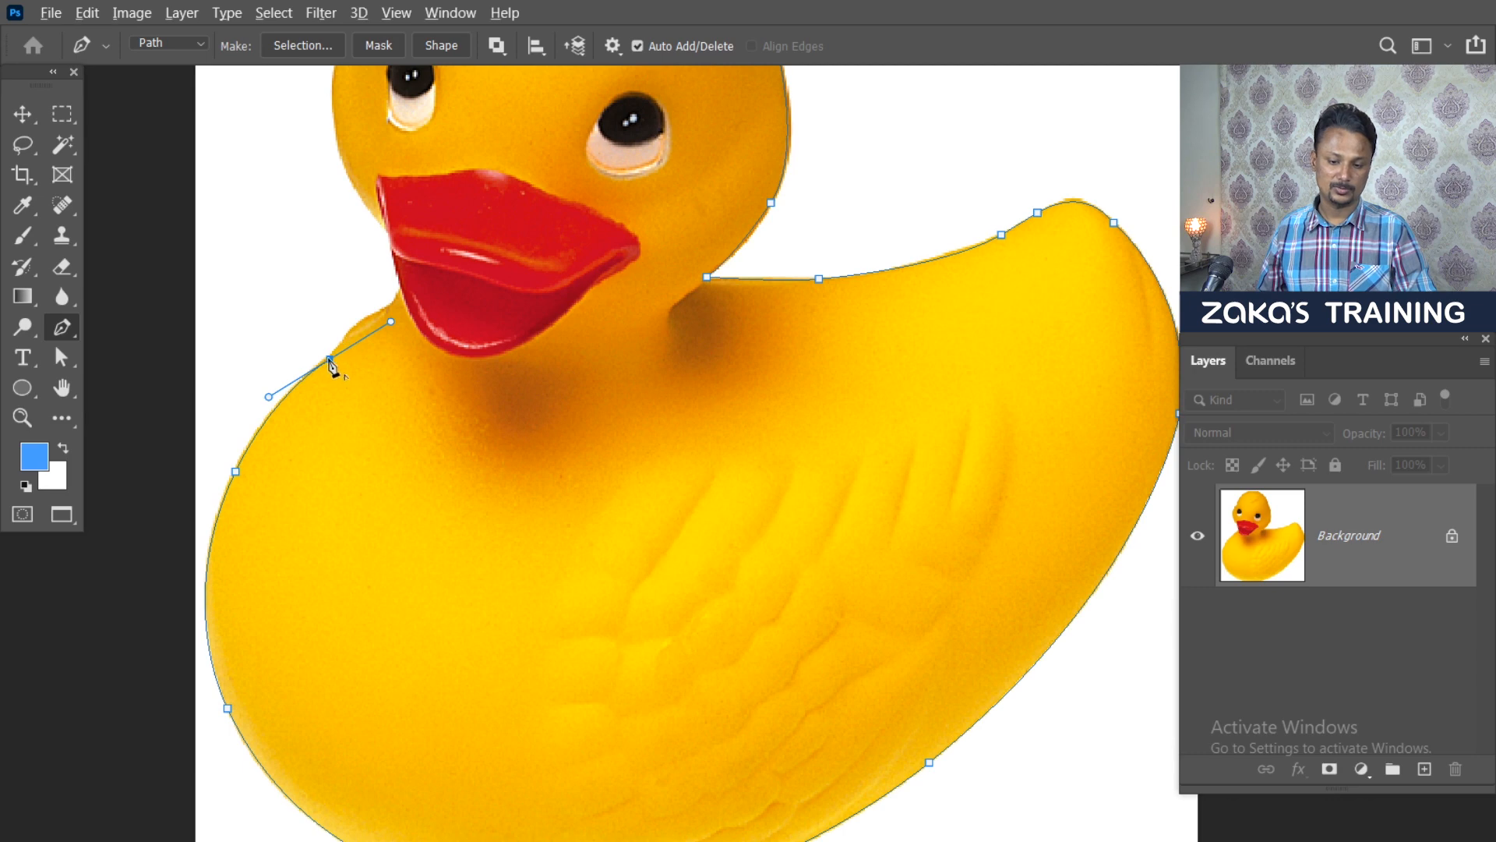
Step: Trace the small neck fold with short curved segments from the chest notch up to the lower beak, keeping only incoming handles
scroll(331, 364, "up", 3)
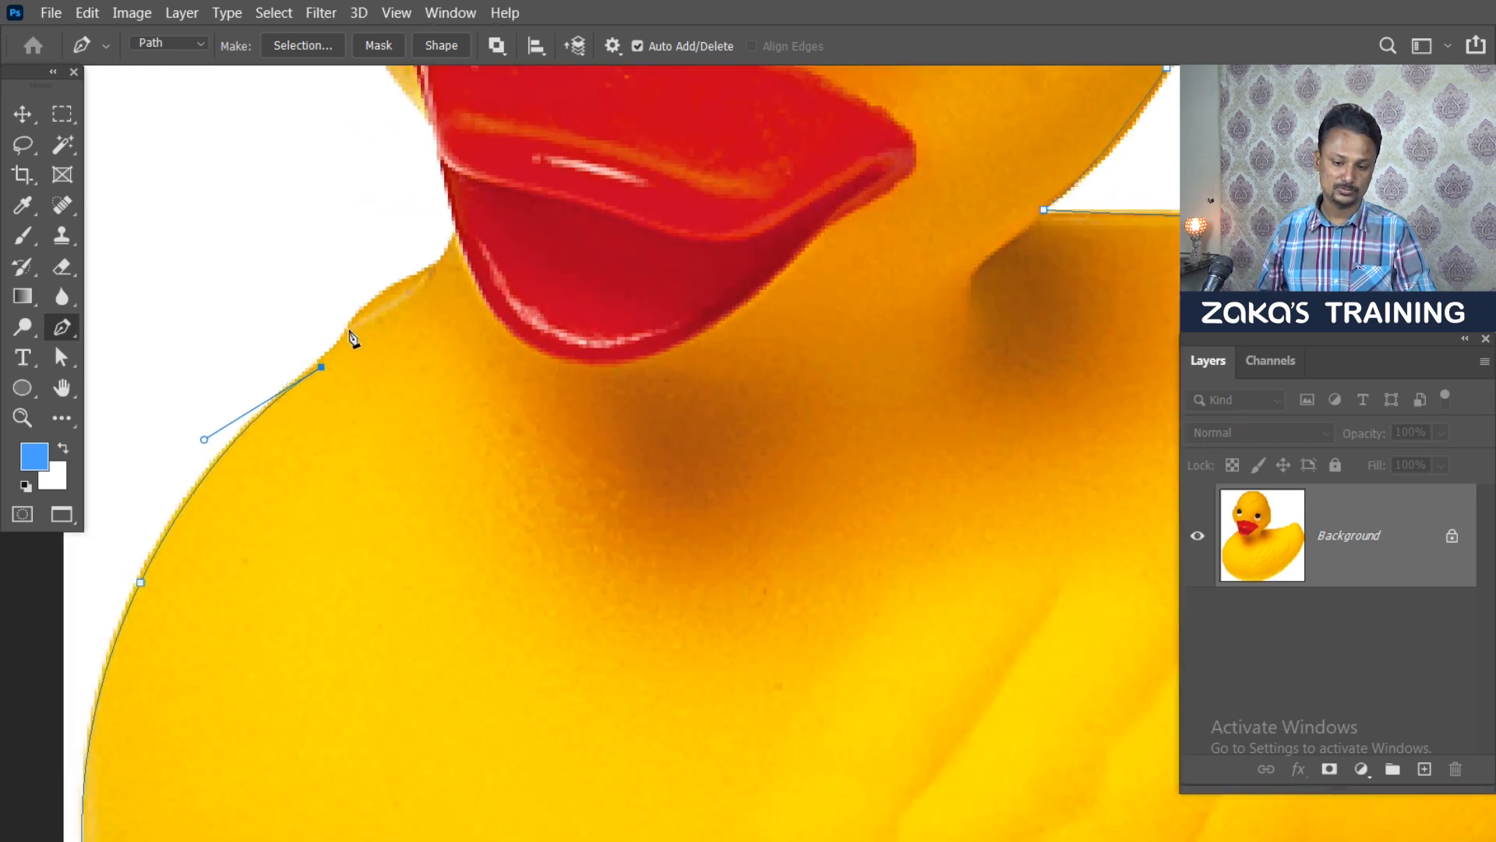
left_click(351, 332)
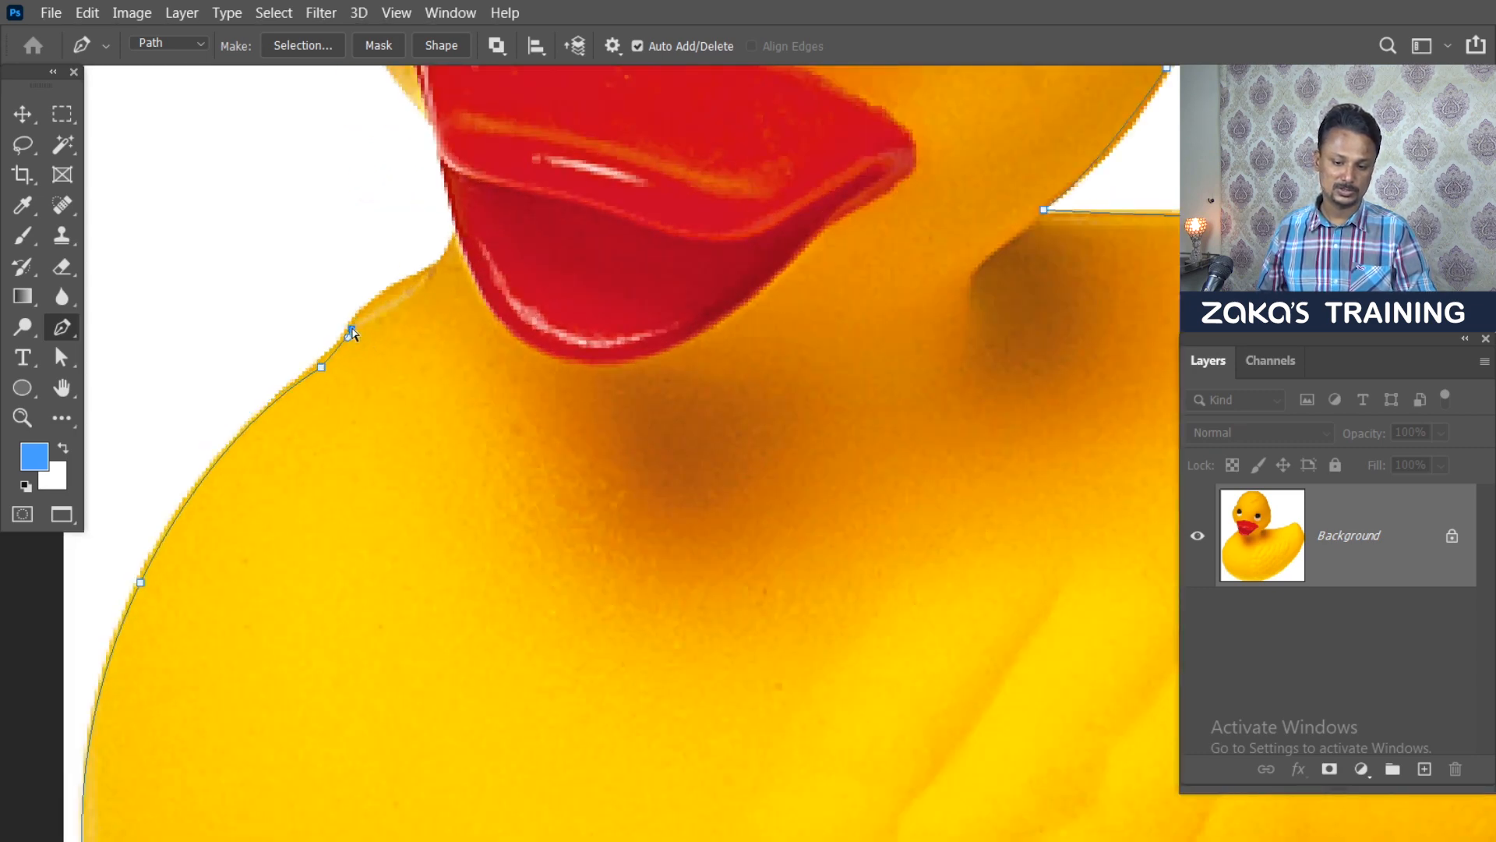
left_click_drag(343, 333, 345, 360)
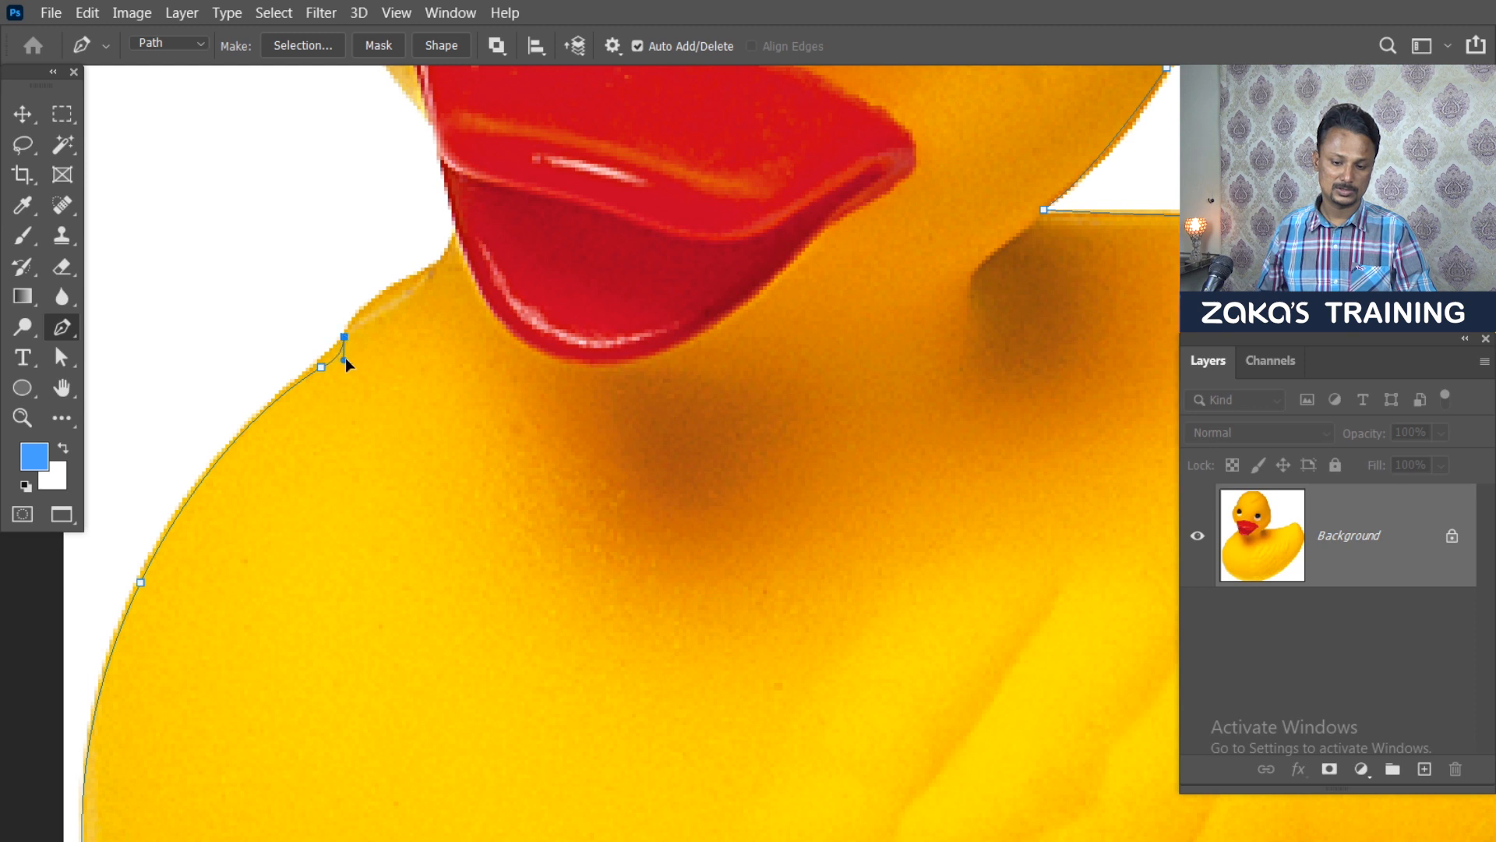
left_click_drag(471, 259, 407, 402)
left_click(423, 272, "alt")
key("ctrl+z")
left_click(428, 273, "alt")
left_click_drag(422, 347, 425, 339)
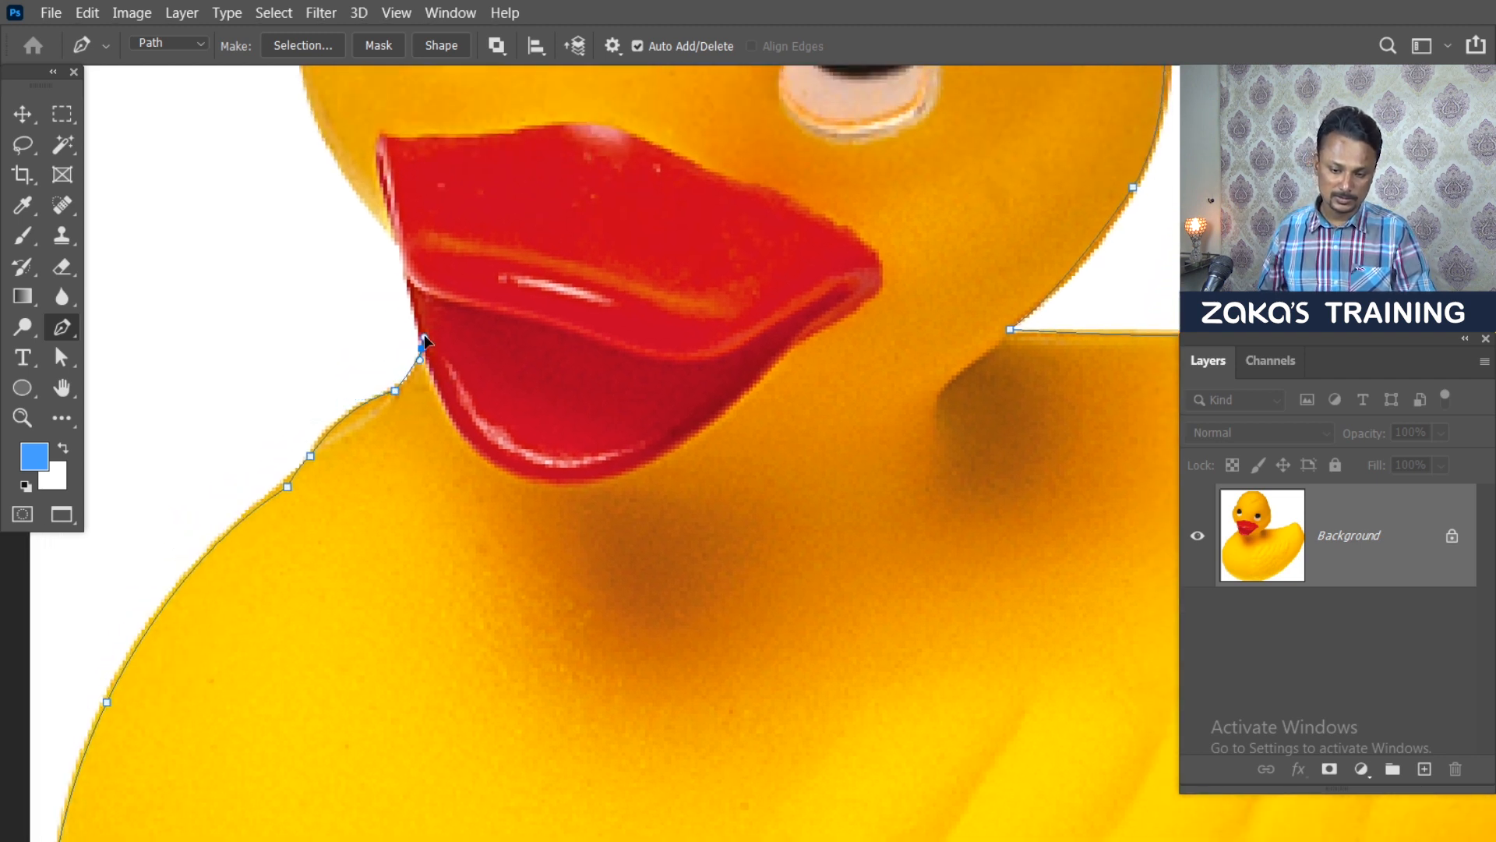
Step: Add an anchor where the upper beak meets the cheek and adjust its incoming handle to follow the beak's edge
left_click_drag(403, 240, 440, 417)
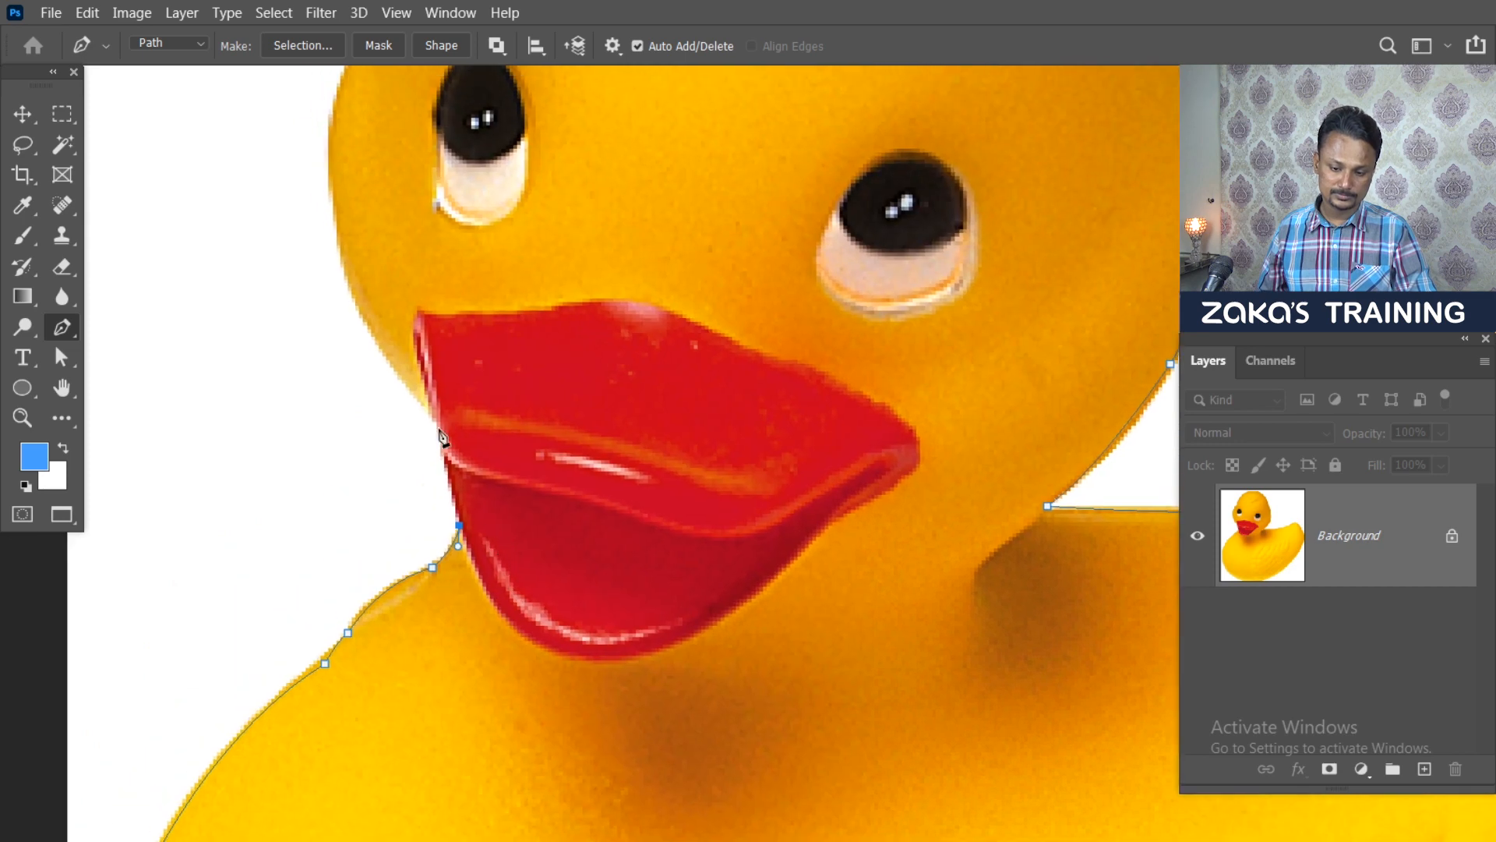
left_click(436, 407, "alt")
scroll(448, 451, "up", 2)
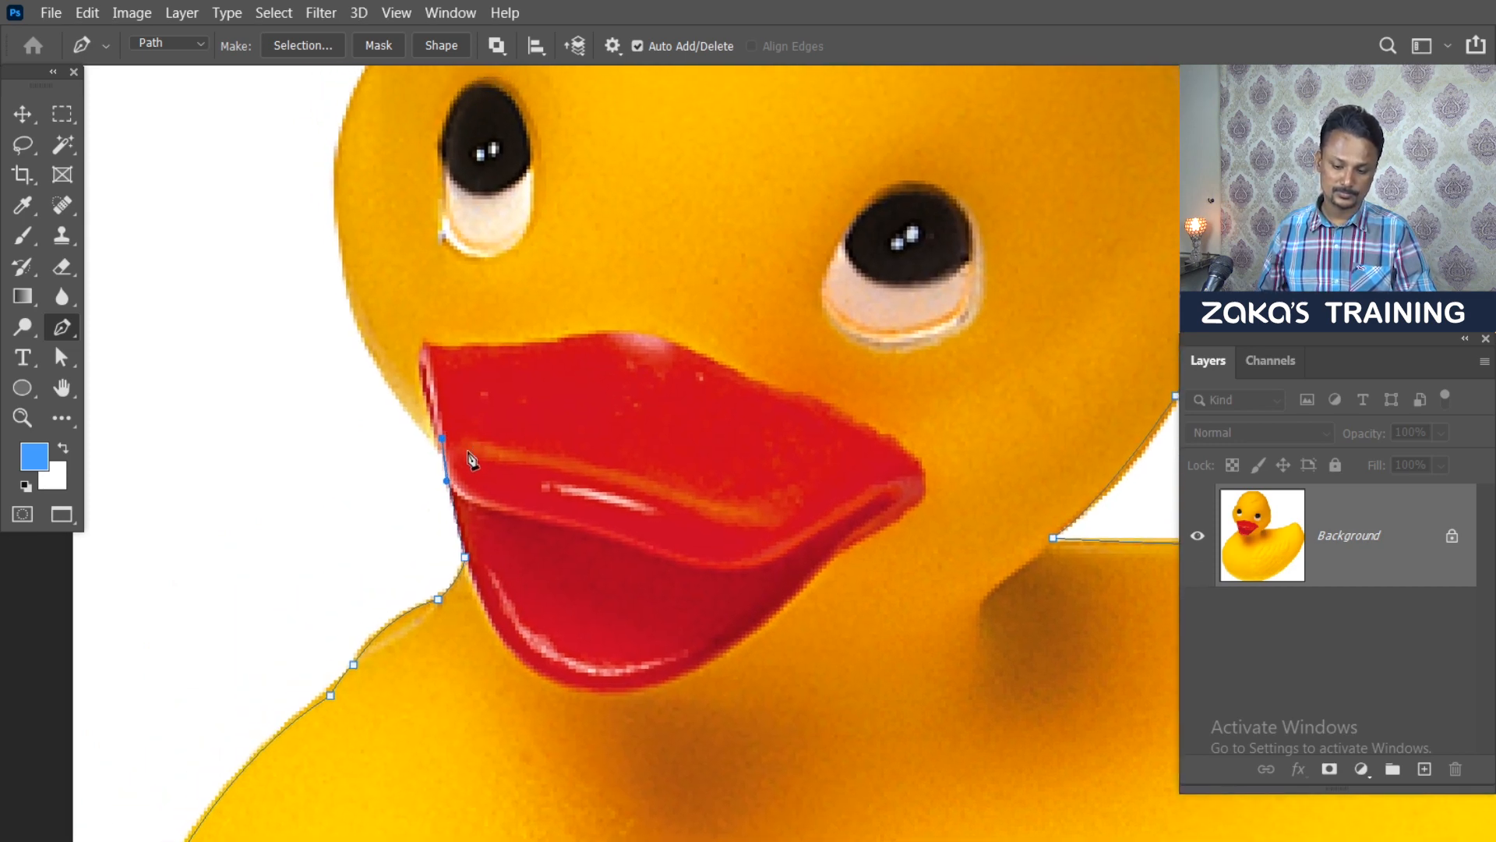
left_click_drag(437, 441, 436, 446)
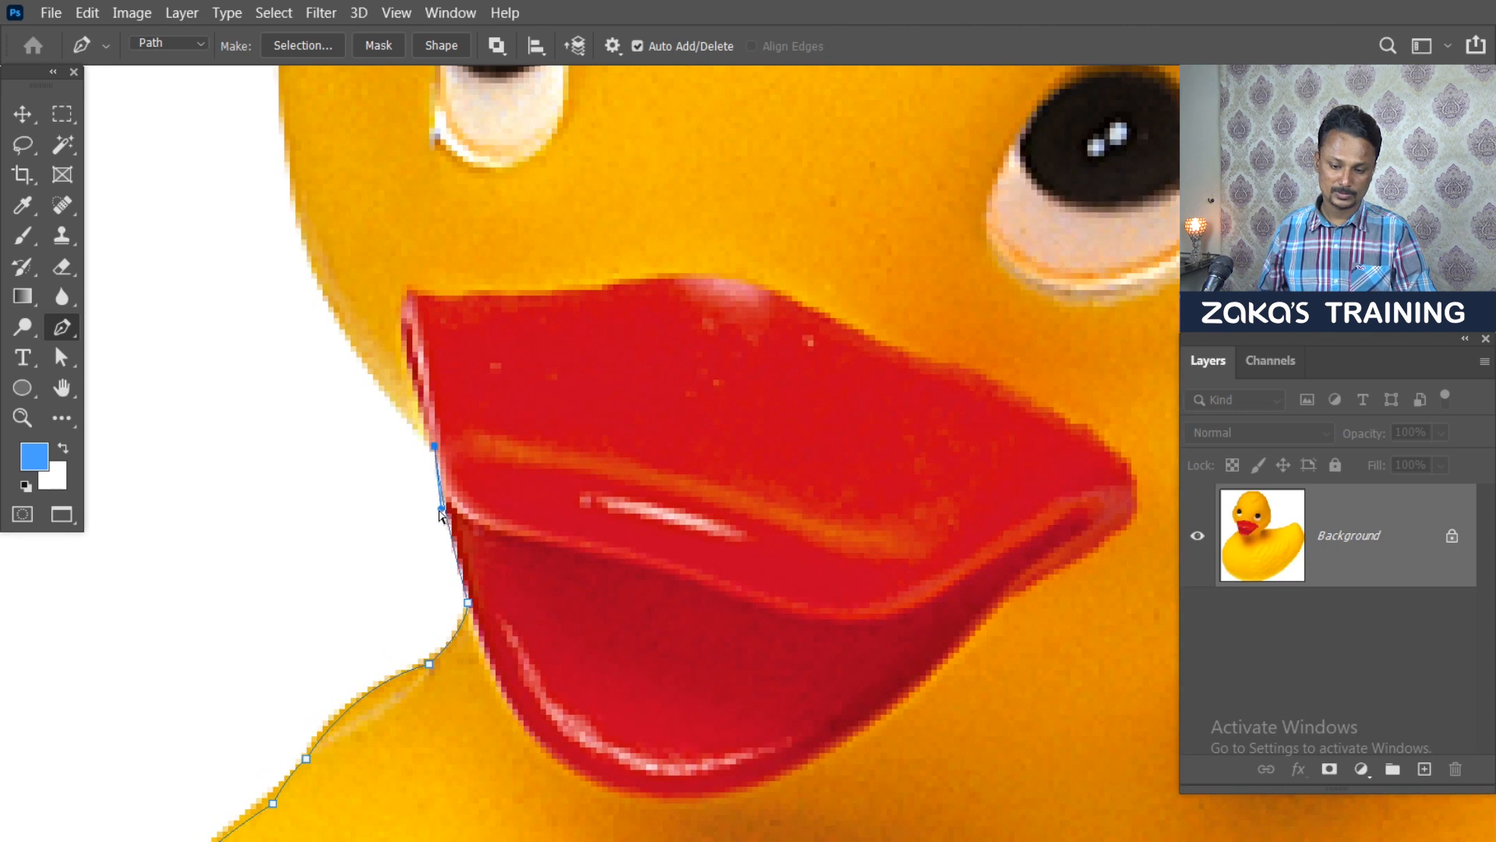
left_click_drag(441, 508, 450, 514)
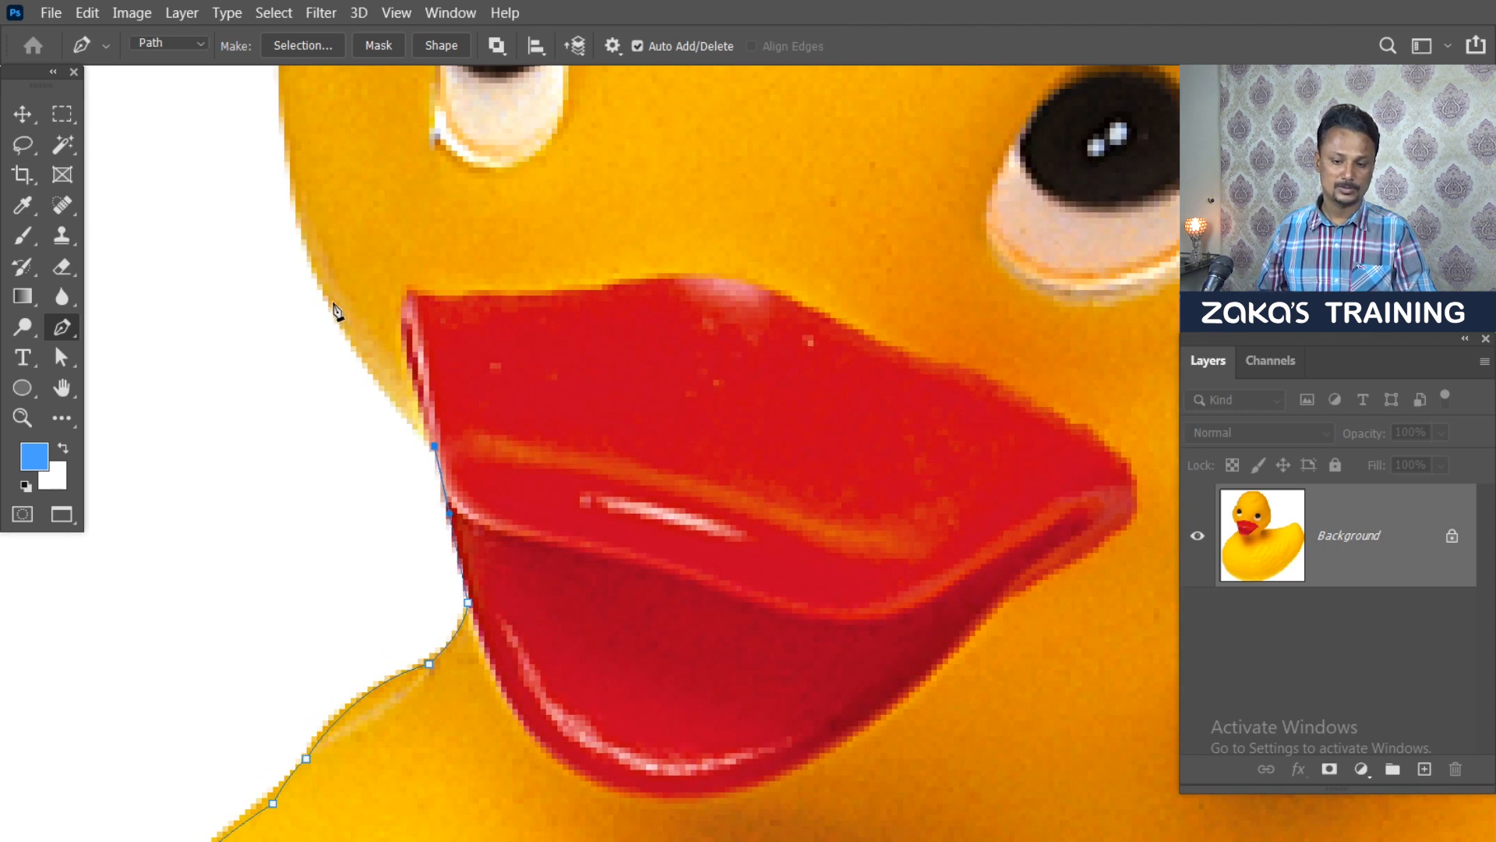
Step: Trace the cheek beside the beak with two curved anchors, removing their outgoing handles and refining the upper anchor's incoming handle
left_click_drag(334, 301, 313, 223)
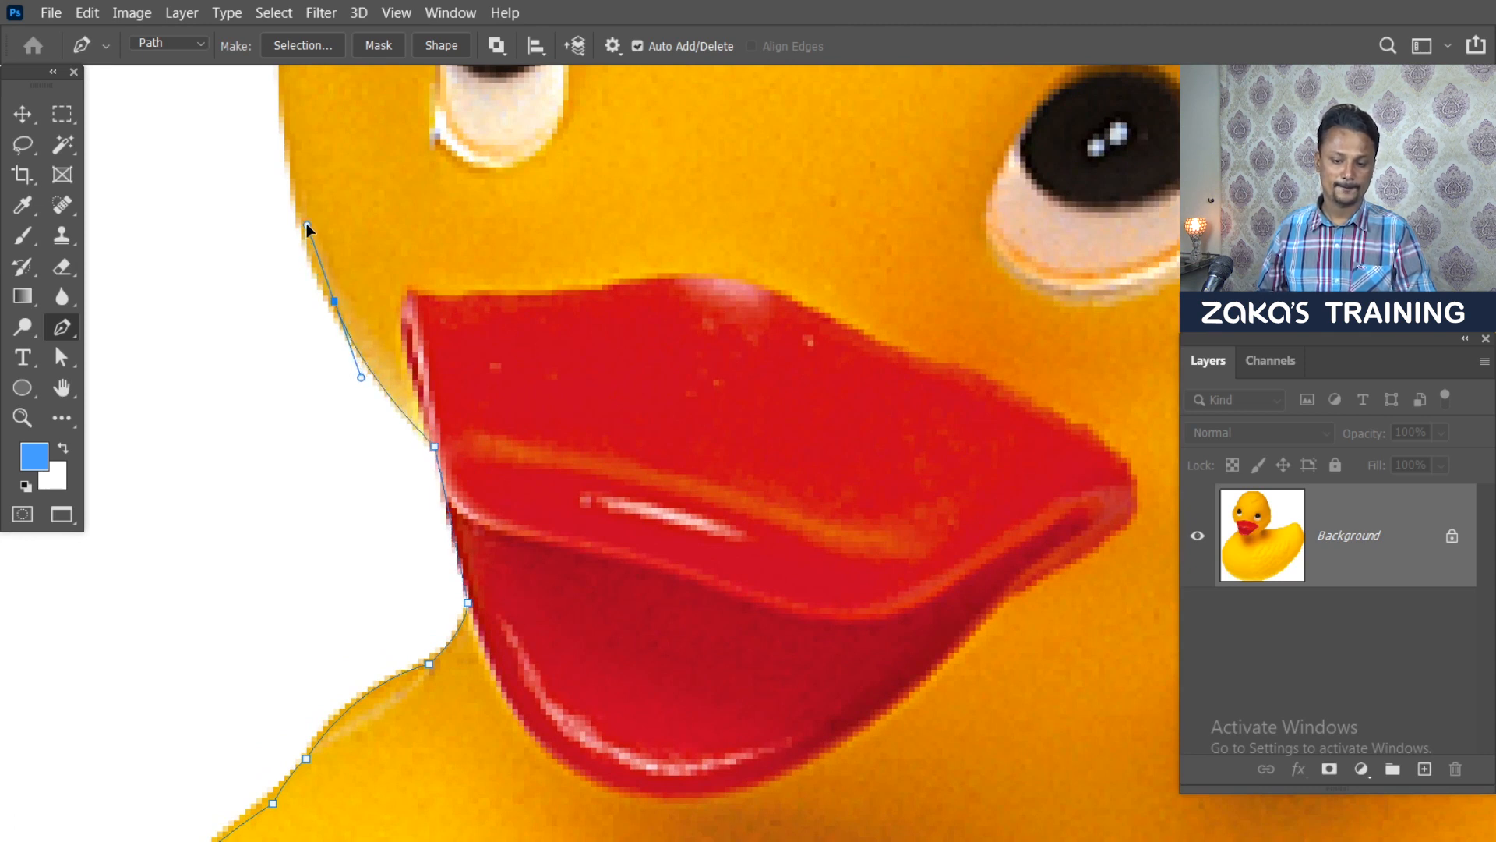
left_click(334, 301, "alt")
left_click_drag(359, 374, 365, 633)
left_click_drag(293, 364, 292, 266)
left_click(294, 365, "alt")
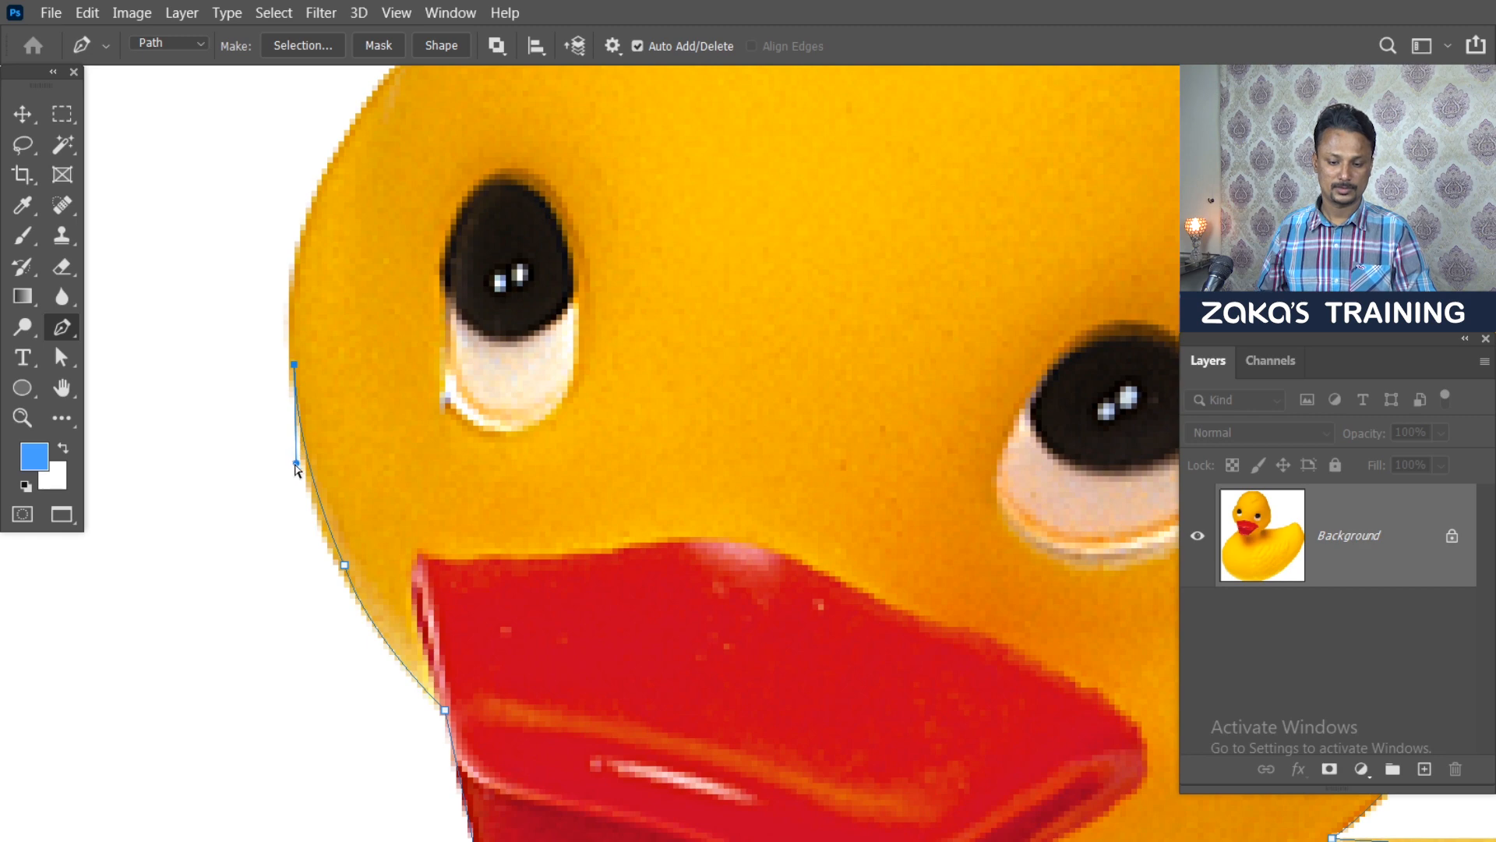
scroll(371, 408, "down", 2)
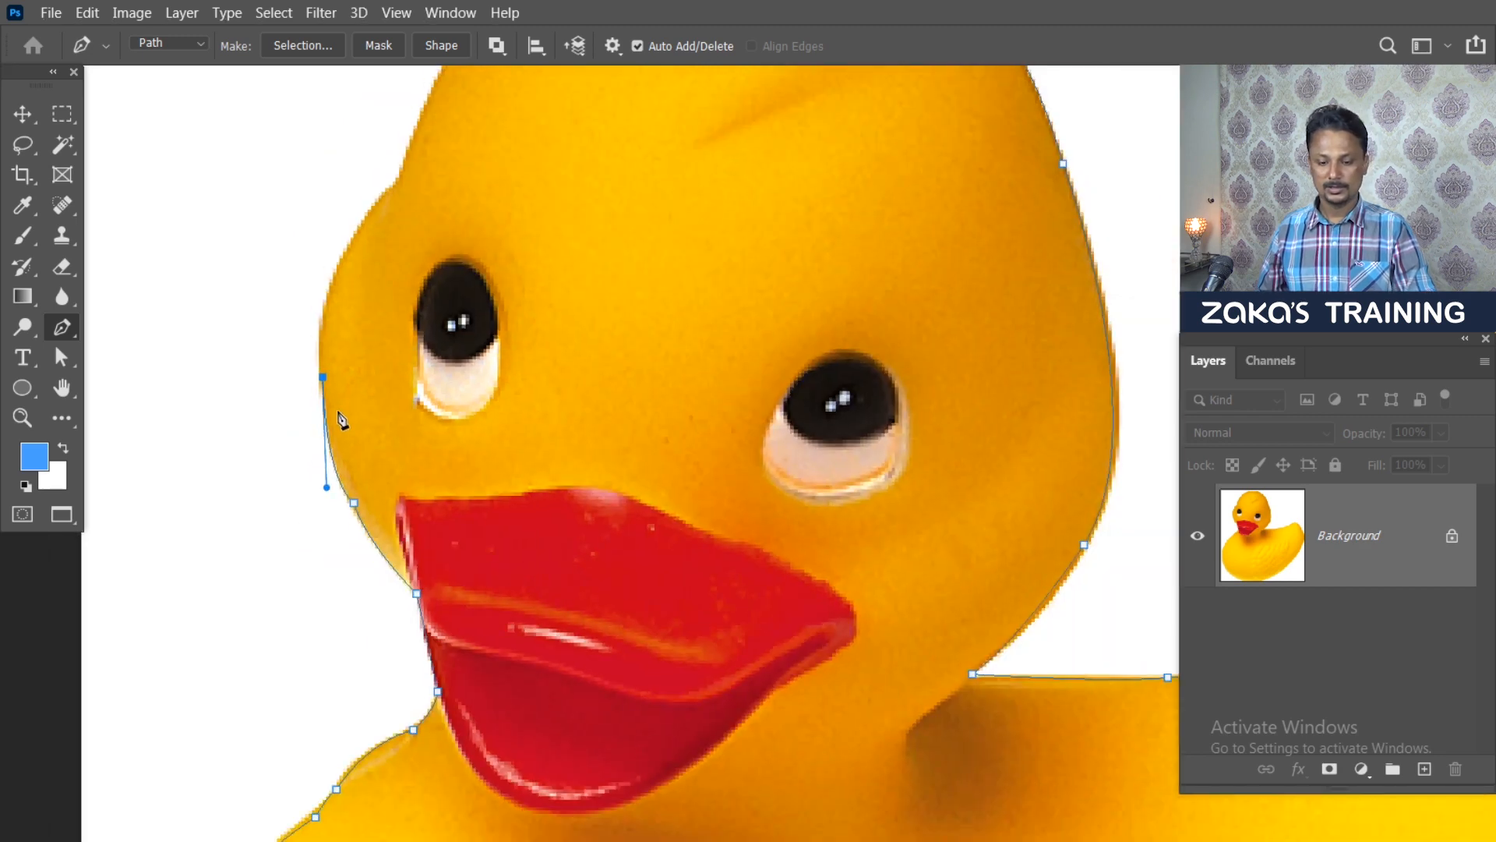
left_click_drag(328, 493, 336, 496)
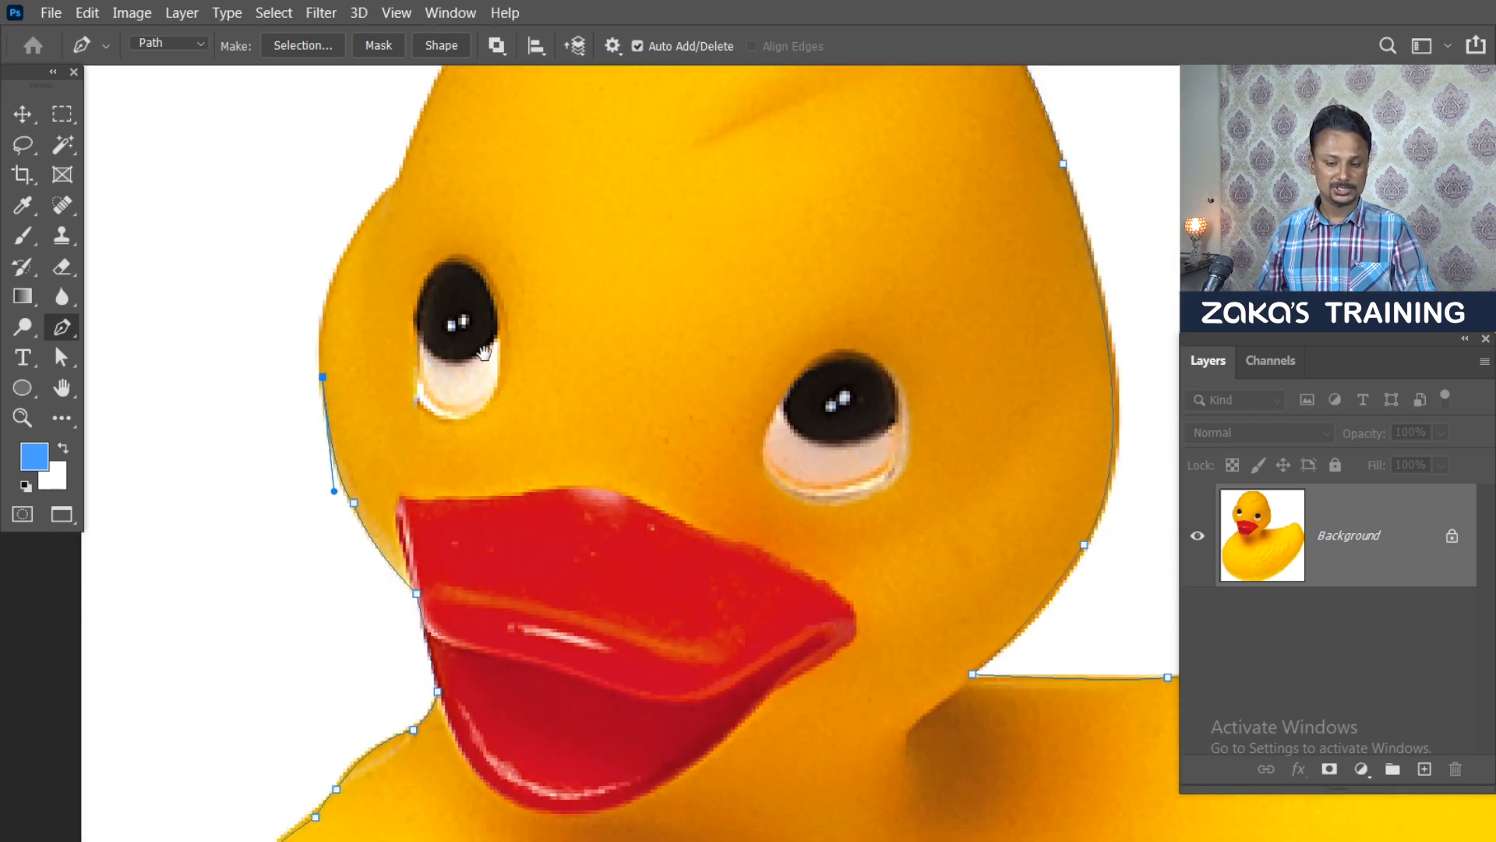
Step: Curve the path to a corner anchor at the brow without an outgoing handle, and close it with a curve at the head's top
left_click_drag(483, 352, 377, 444)
left_click_drag(320, 329, 411, 247)
left_click(320, 328, "alt")
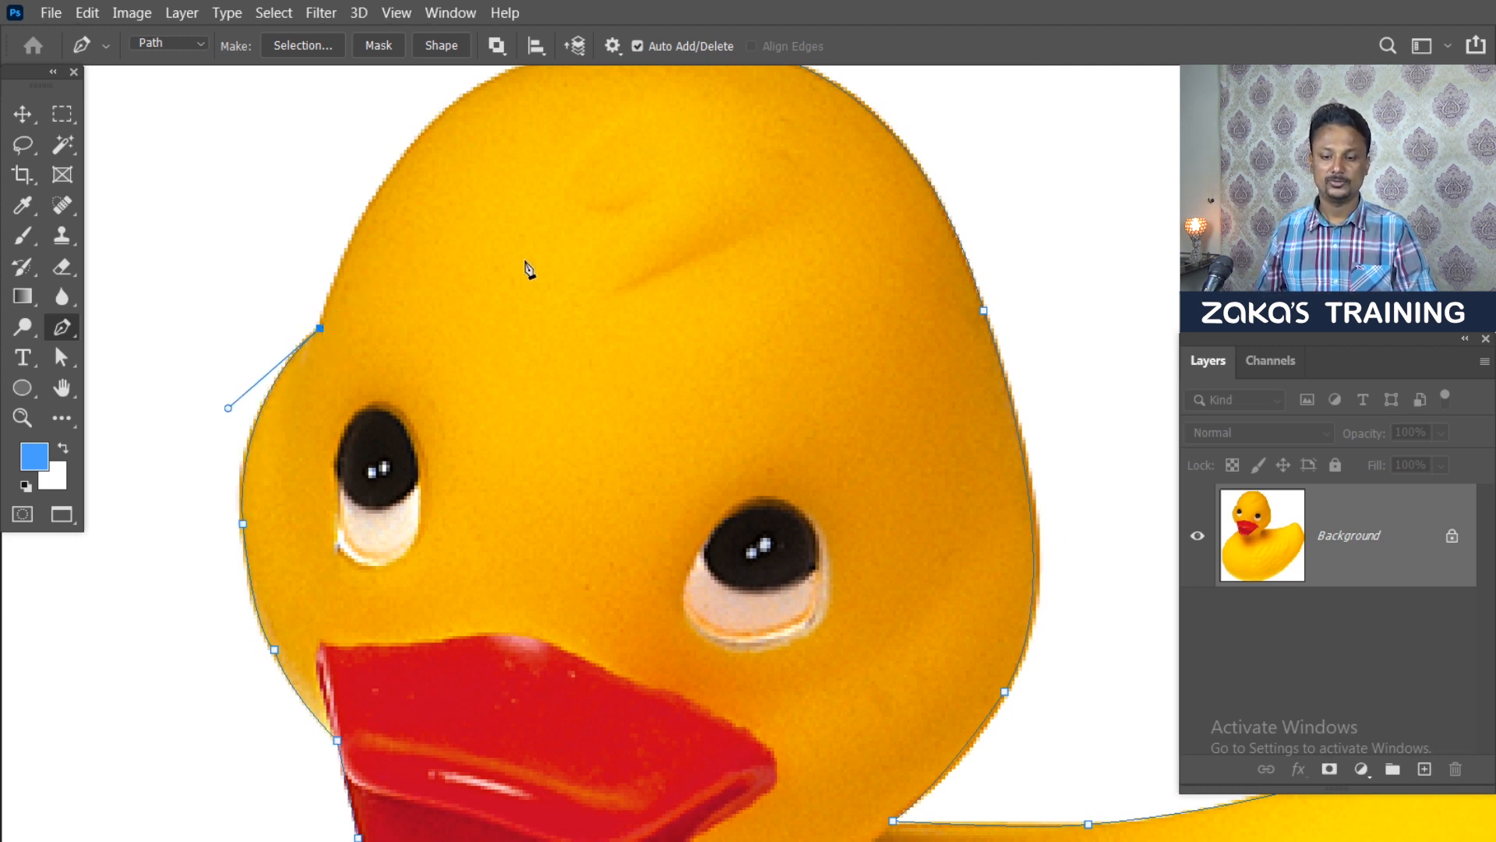
left_click_drag(502, 304, 465, 434)
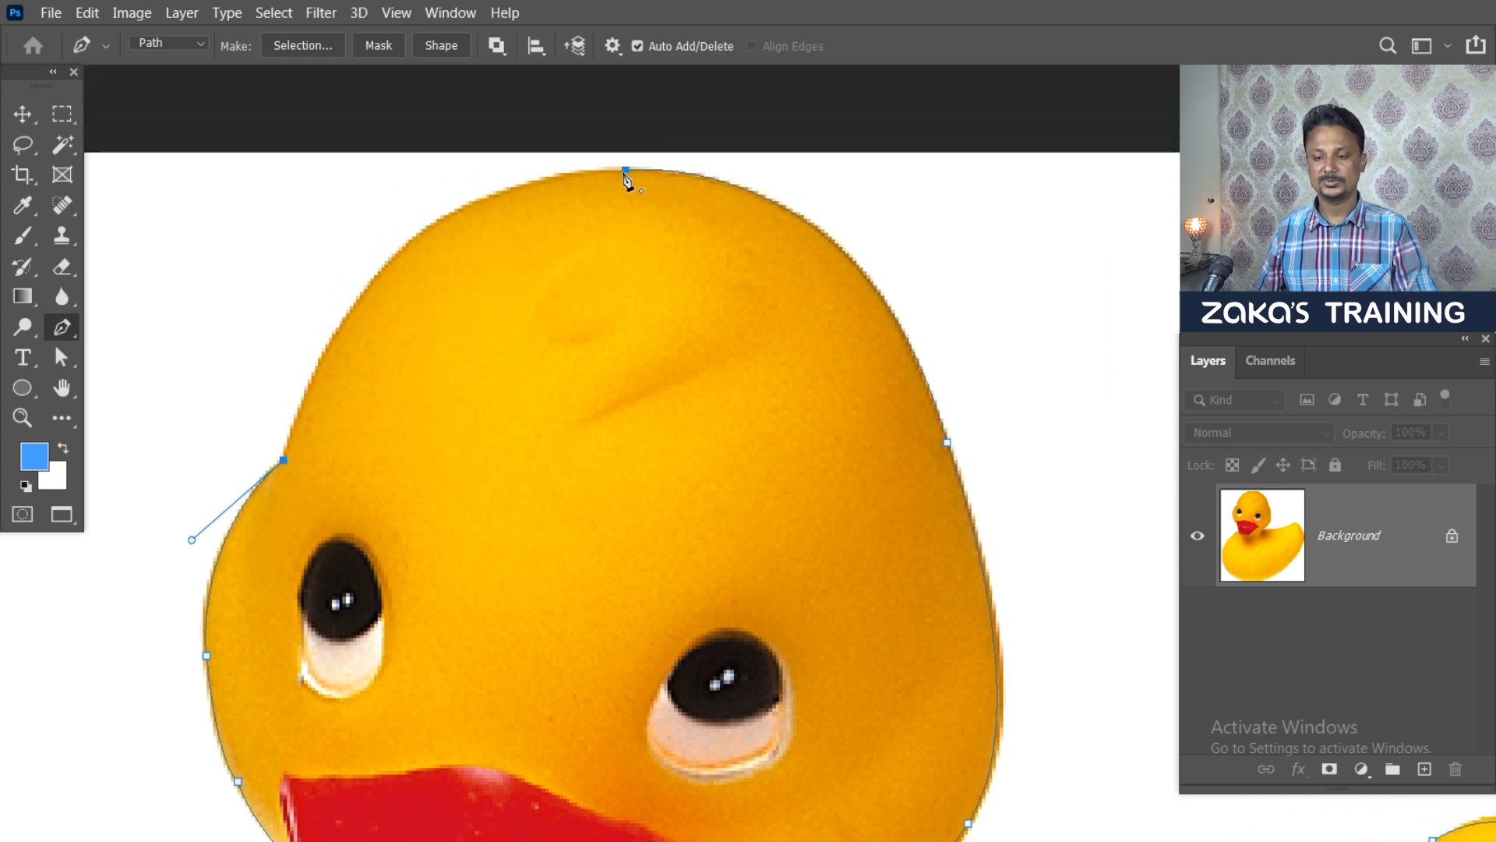
left_click_drag(625, 170, 912, 167)
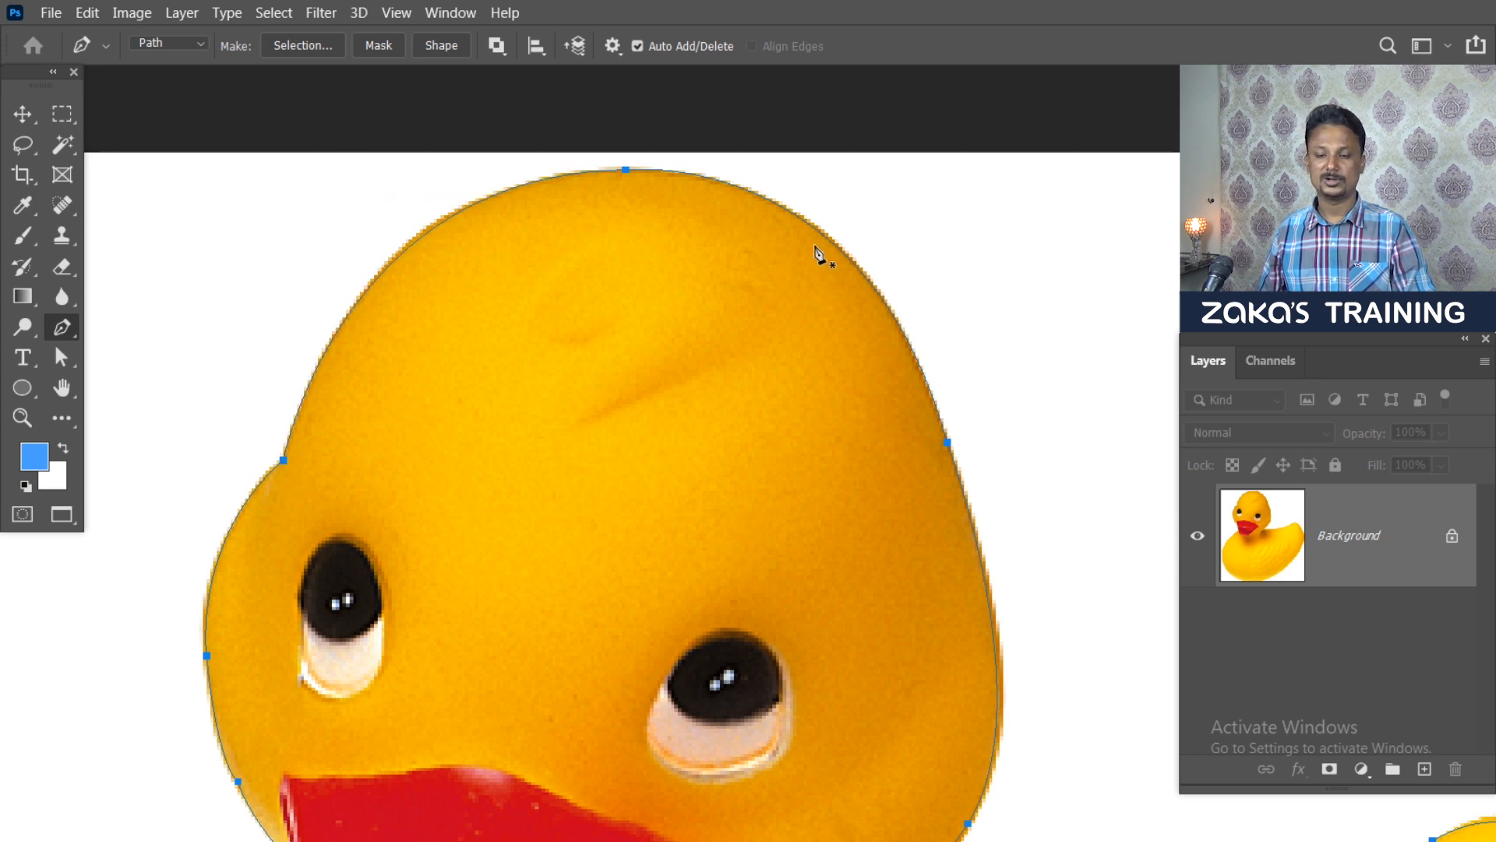
Step: Convert the closed duck path into a selection and copy the selected duck to a new layer
scroll(783, 300, "down", 2)
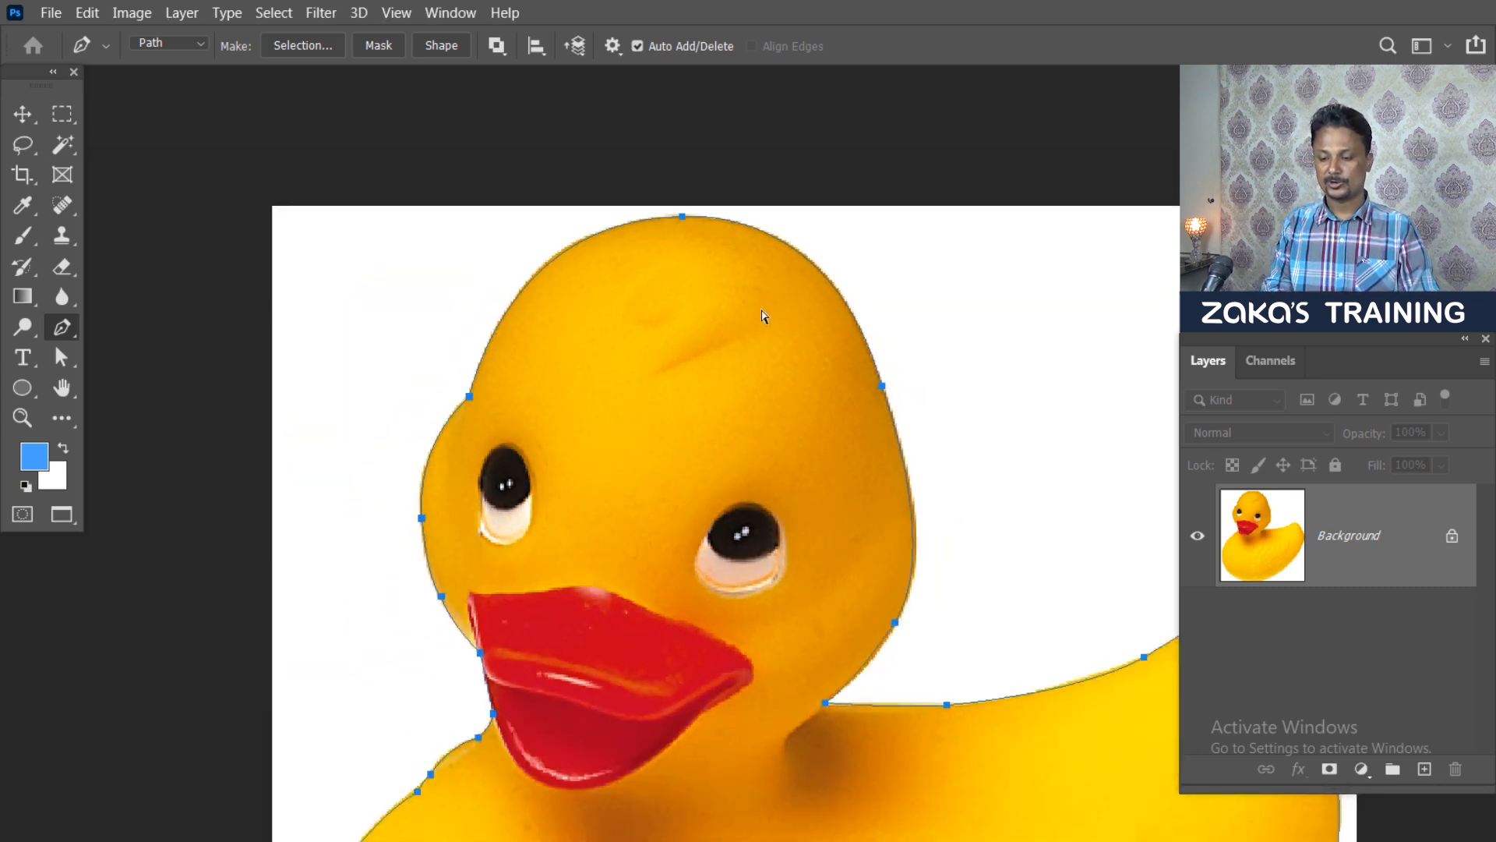
scroll(764, 315, "down", 2)
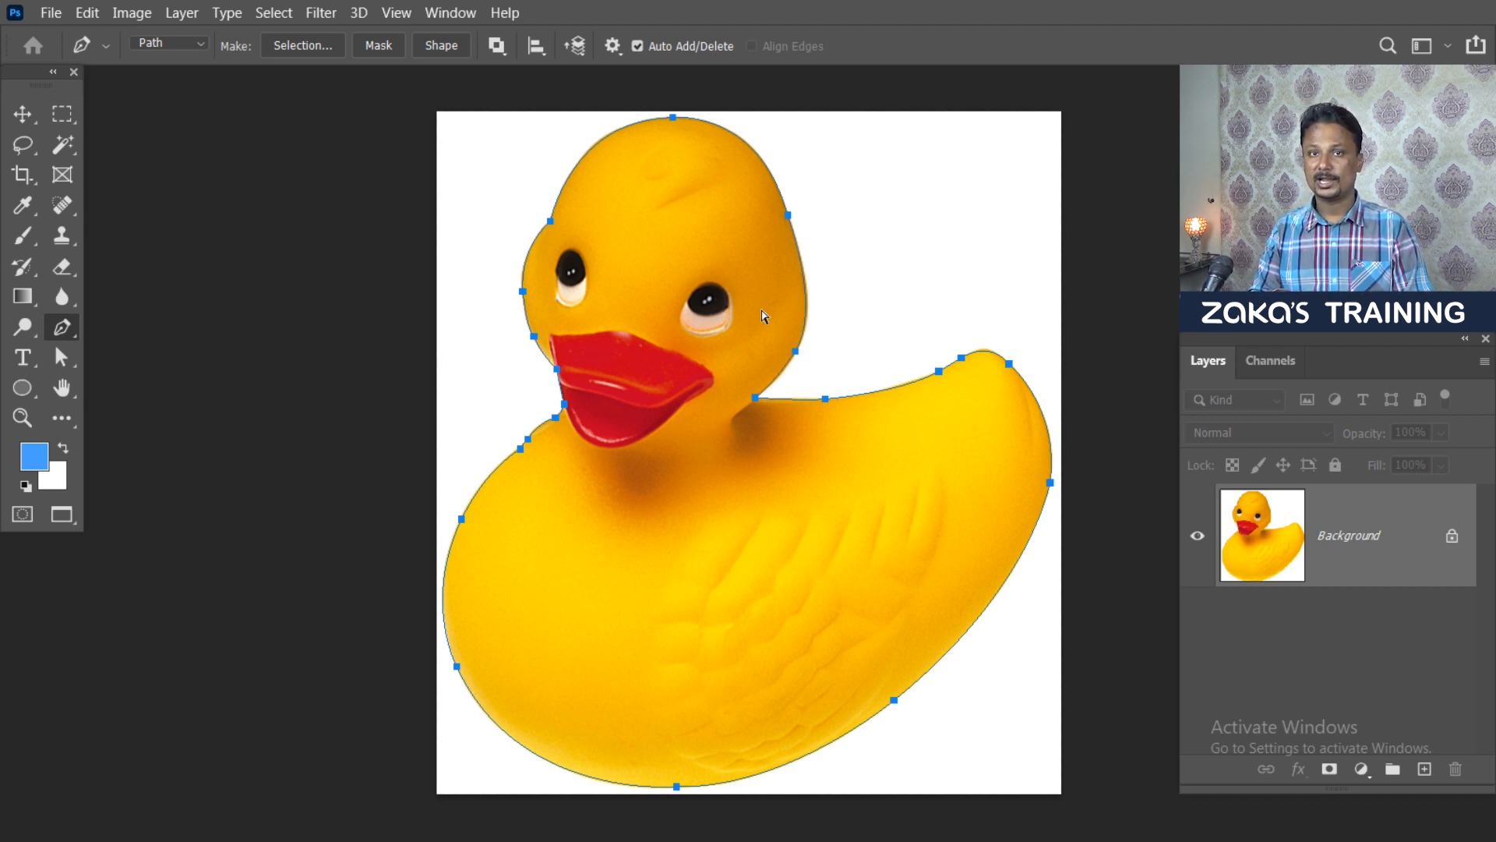
key("ctrl+Return")
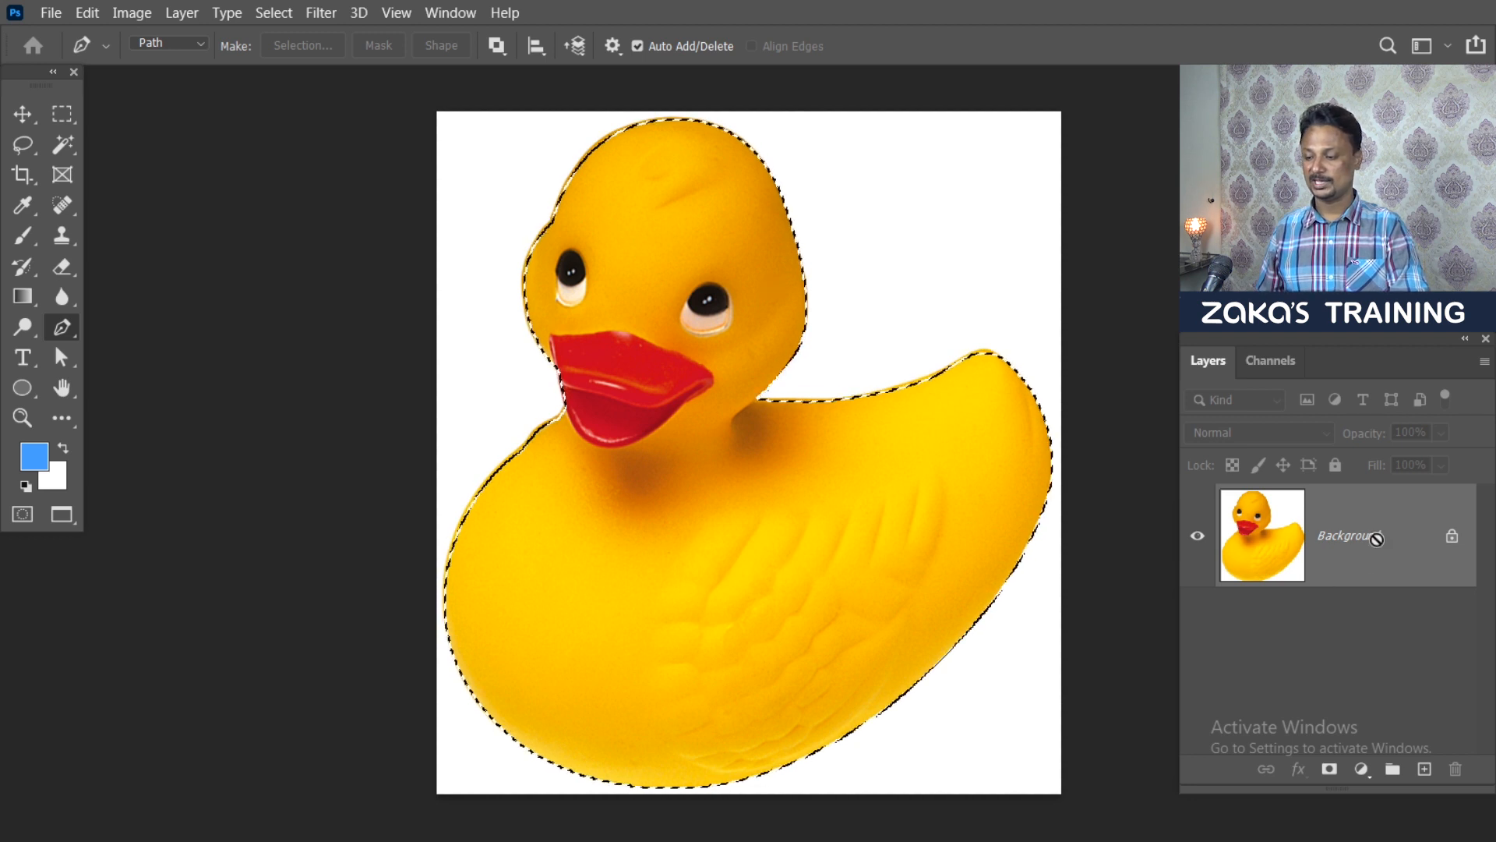
key("ctrl+j")
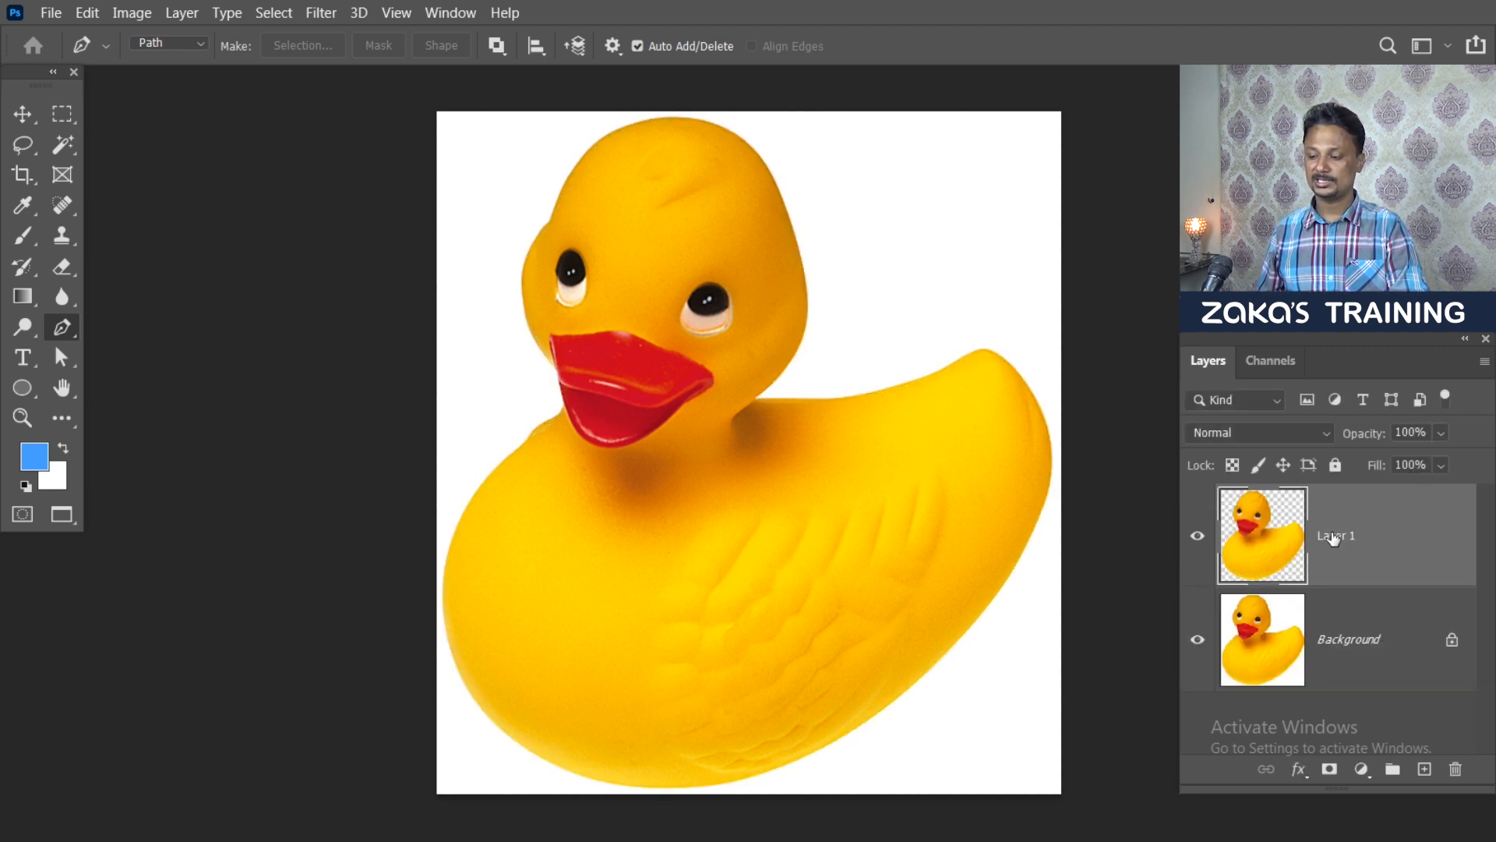
Step: Try moving the duck cutout with the Move tool, undo the move and hide the Background layer
key("v")
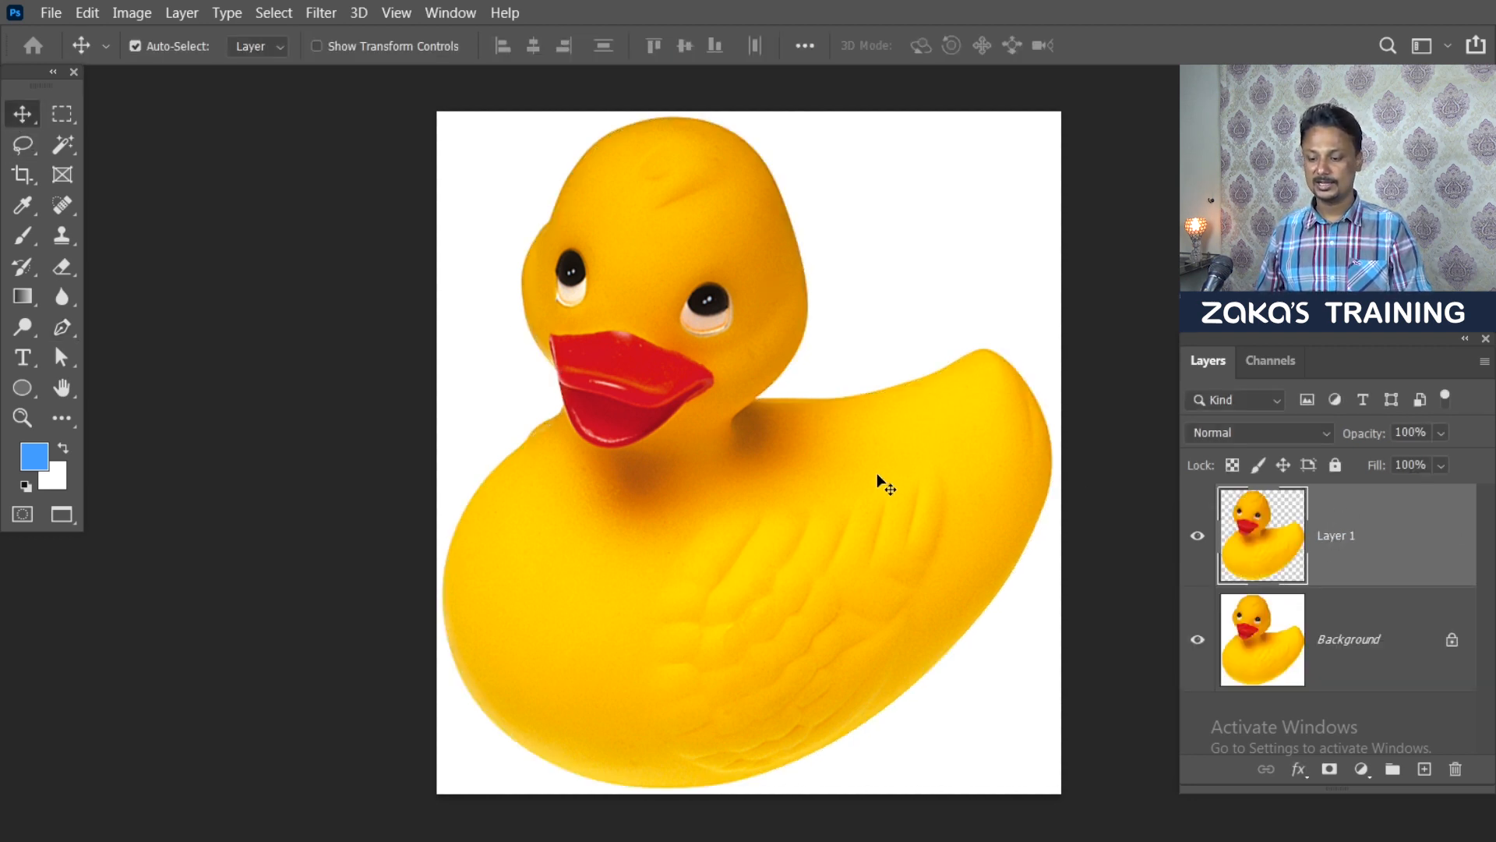
left_click_drag(880, 483, 782, 494)
key("ctrl+z")
left_click(1198, 639)
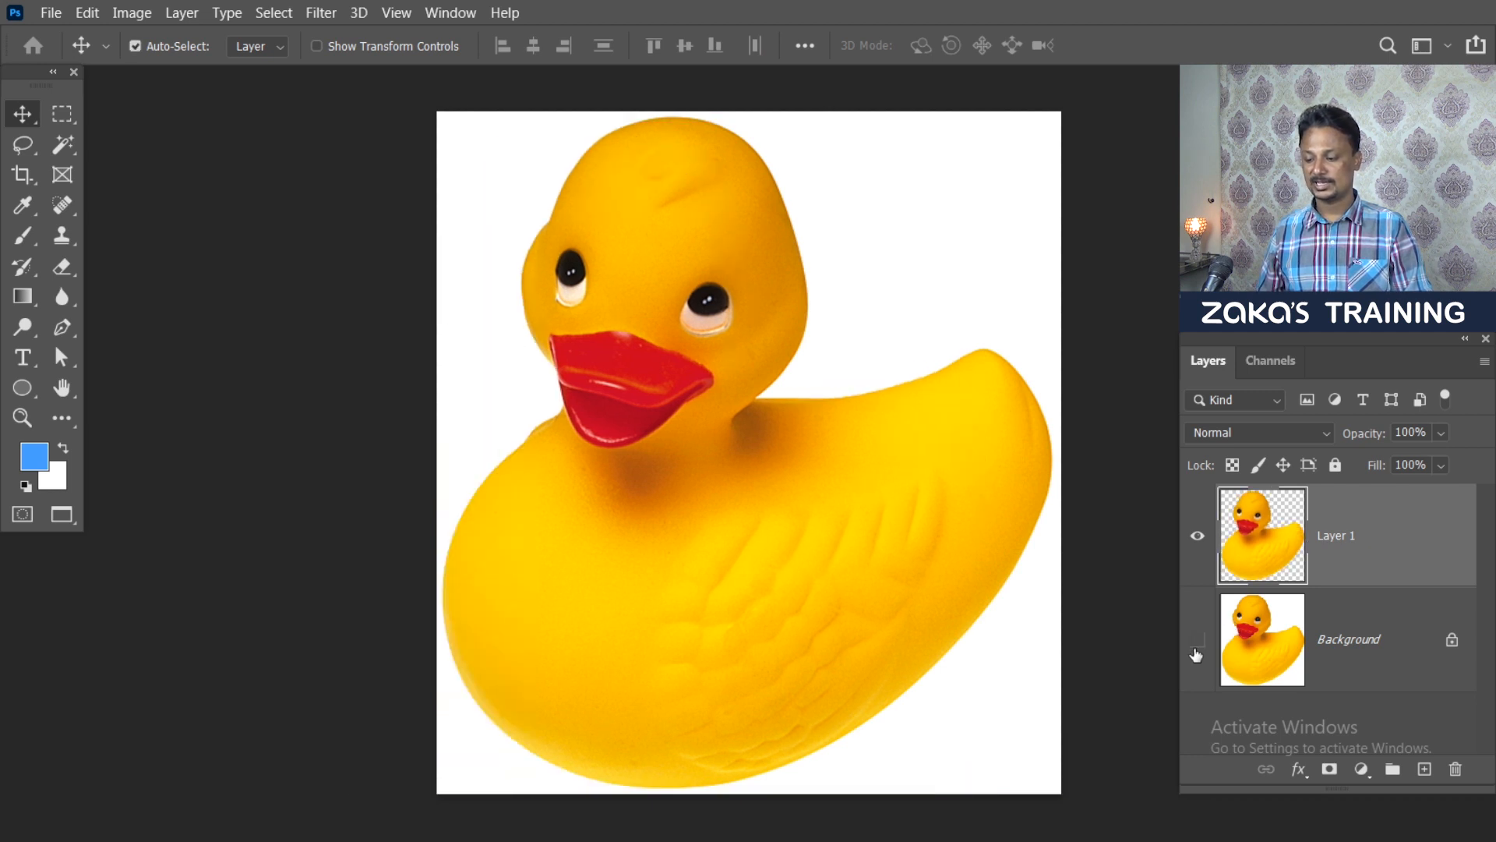
Step: Show the Background layer, then try moving the duck cutout over it with the Move tool and undo each move
left_click(1198, 639)
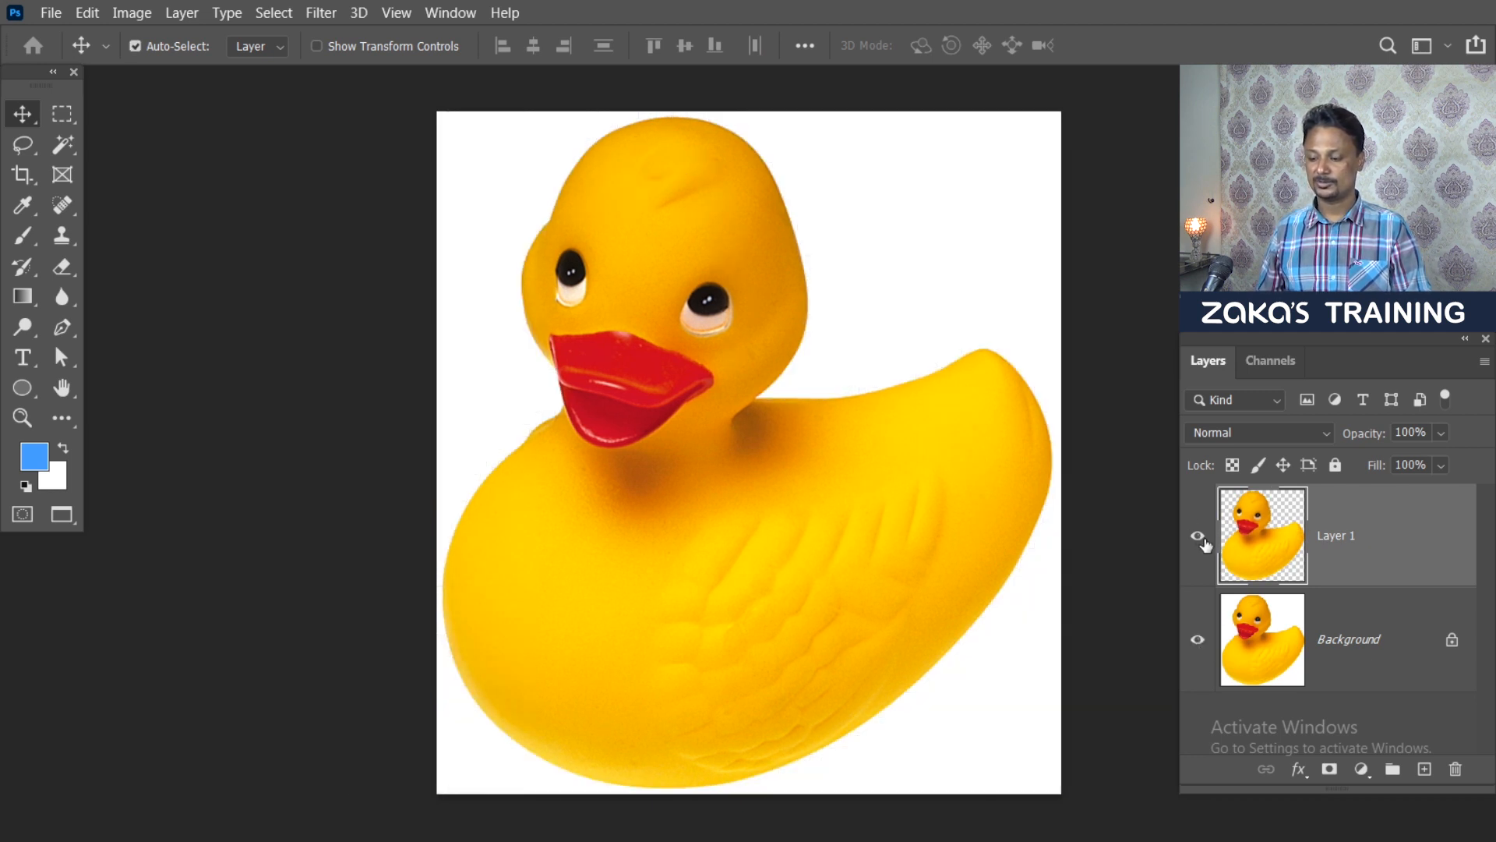
mouse_move(664, 401)
left_mouse_down()
mouse_move(743, 496)
mouse_move(674, 425)
left_mouse_up()
key("ctrl+z")
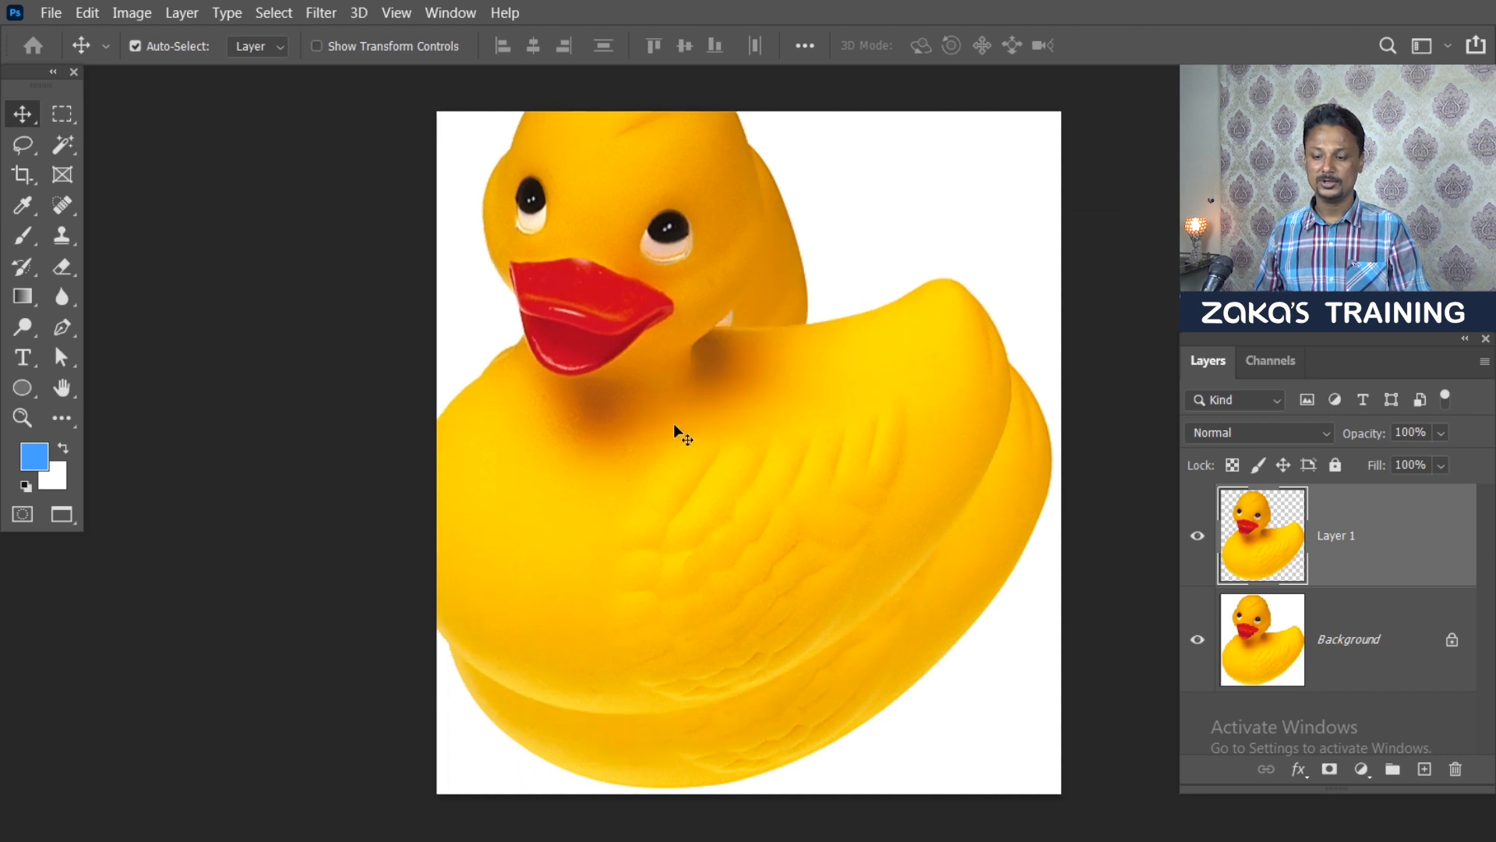
key("ctrl+z")
left_click_drag(695, 496, 709, 502)
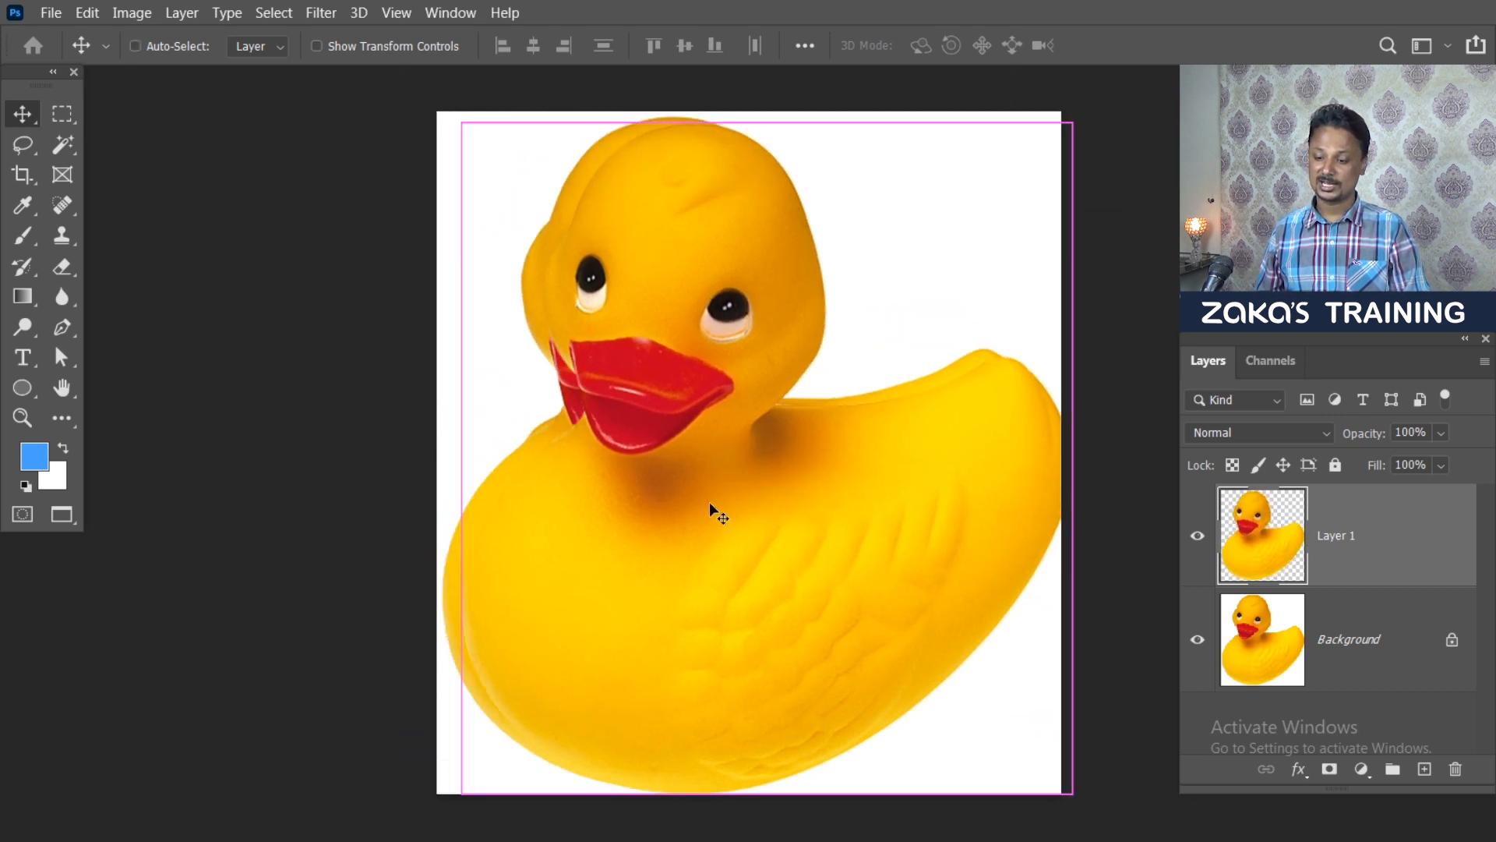
key("ctrl+z")
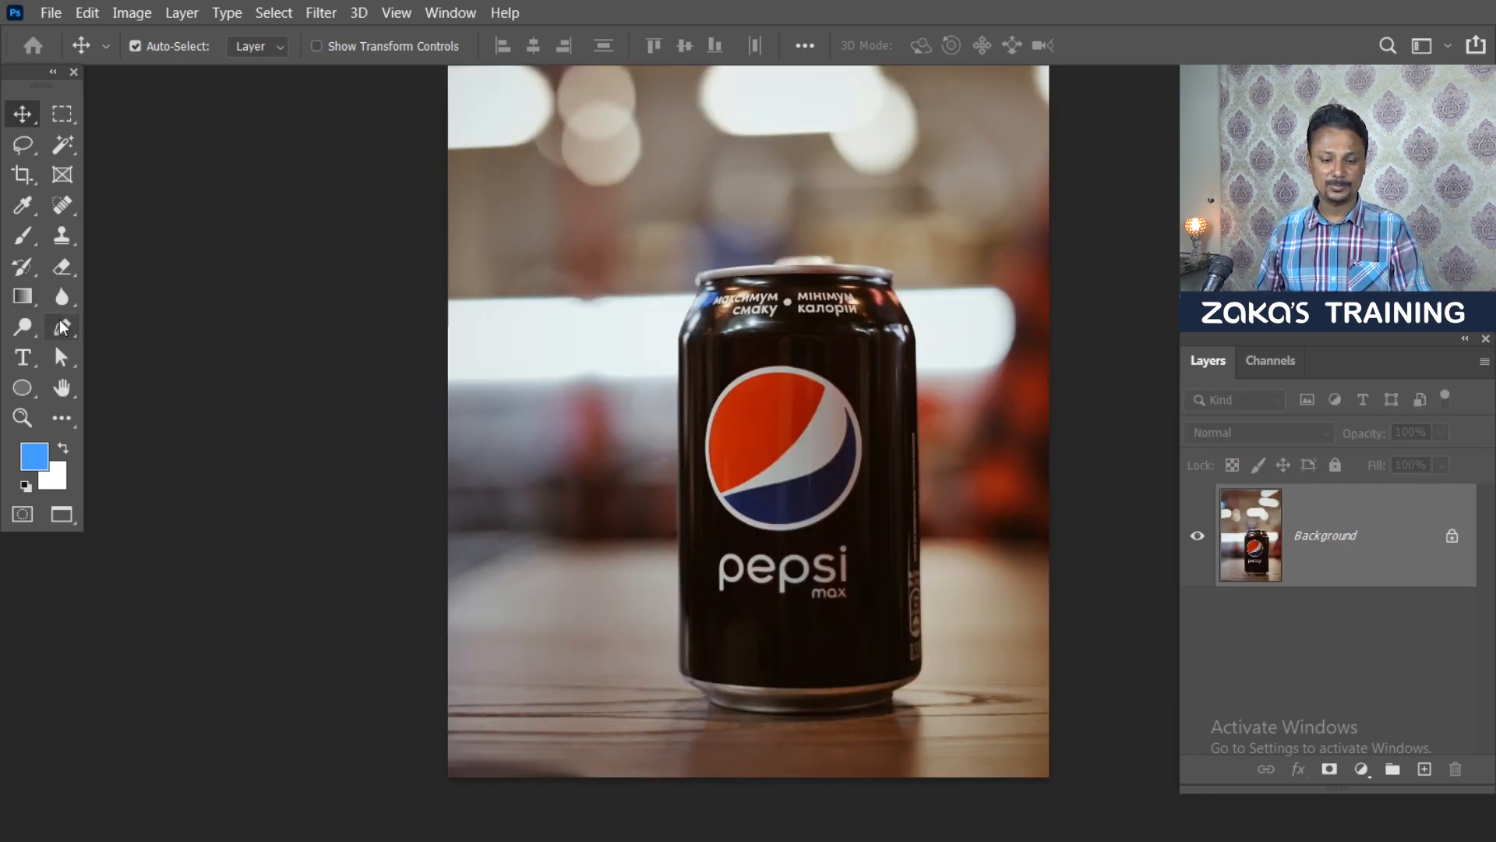
Step: Start a Pen tool path at the left end of the Pepsi can's rim and curve it across the top, removing the second anchor's outgoing handle
left_click(62, 327)
left_click(128, 328)
scroll(880, 409, "up", 3)
scroll(694, 374, "up", 1)
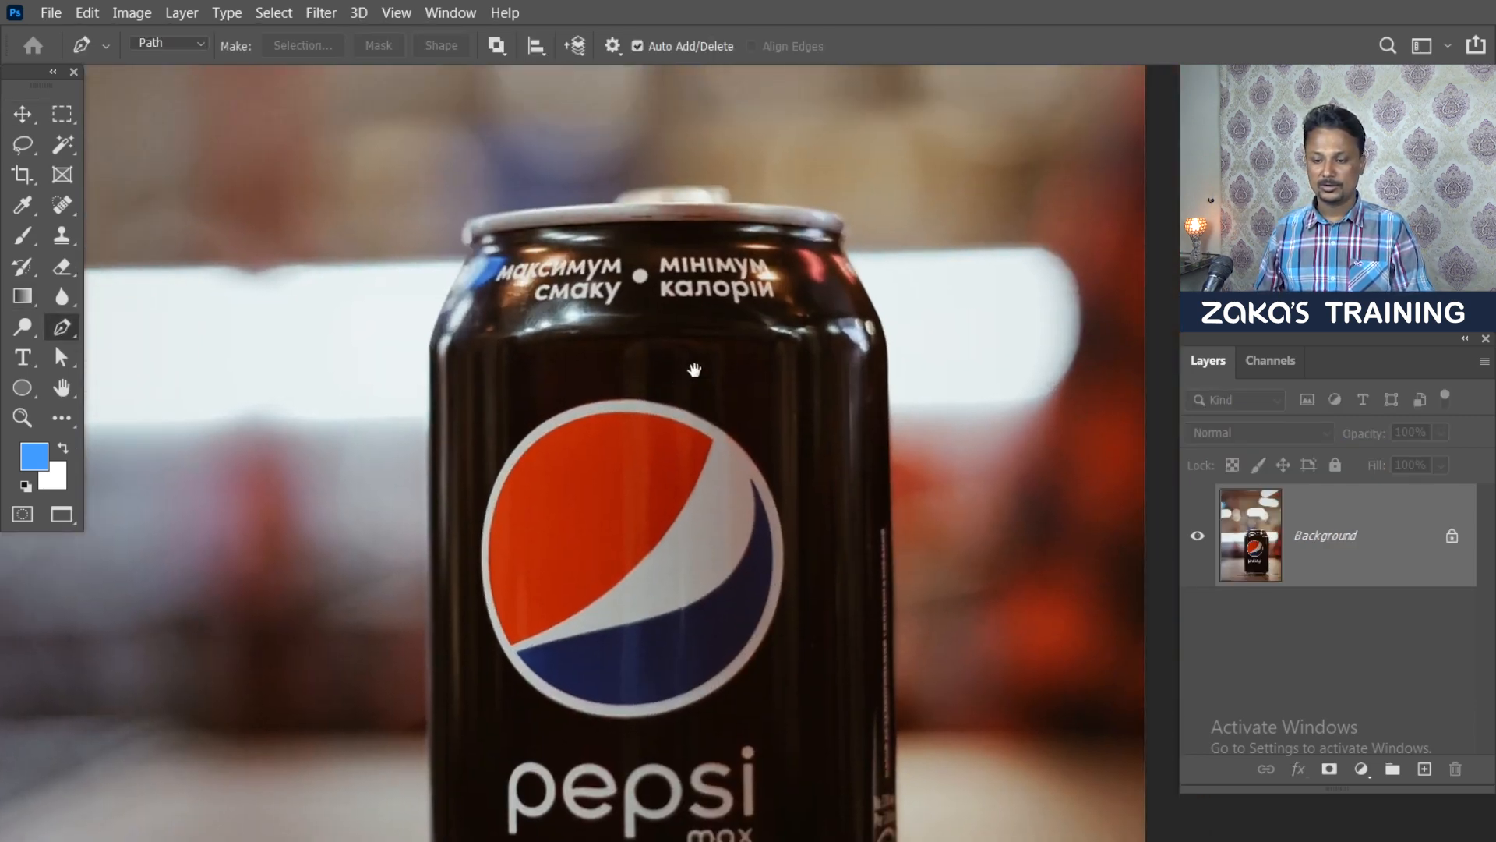
scroll(662, 246, "up", 2)
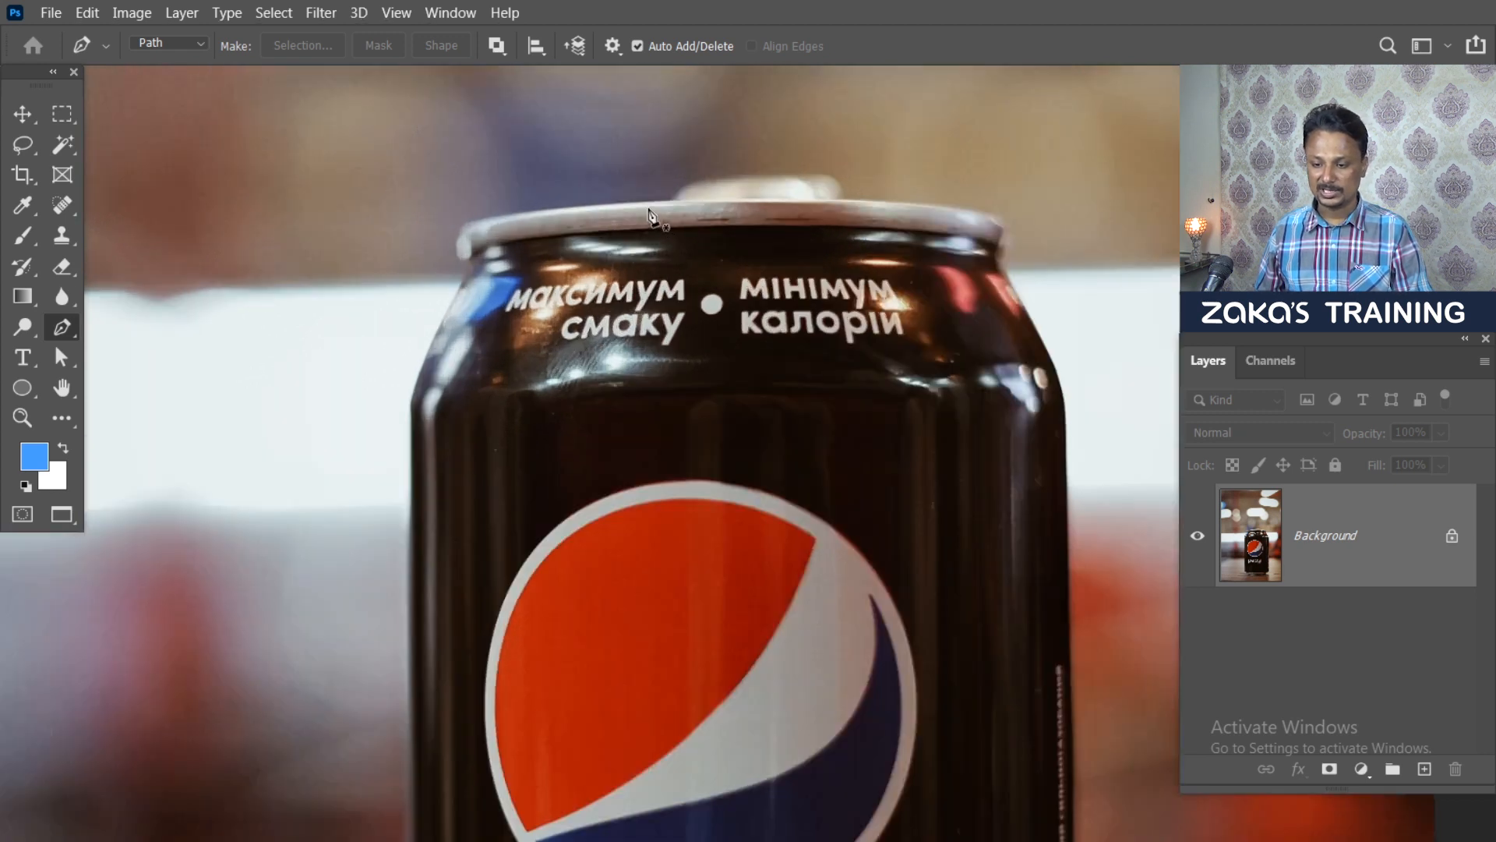
left_click(479, 221)
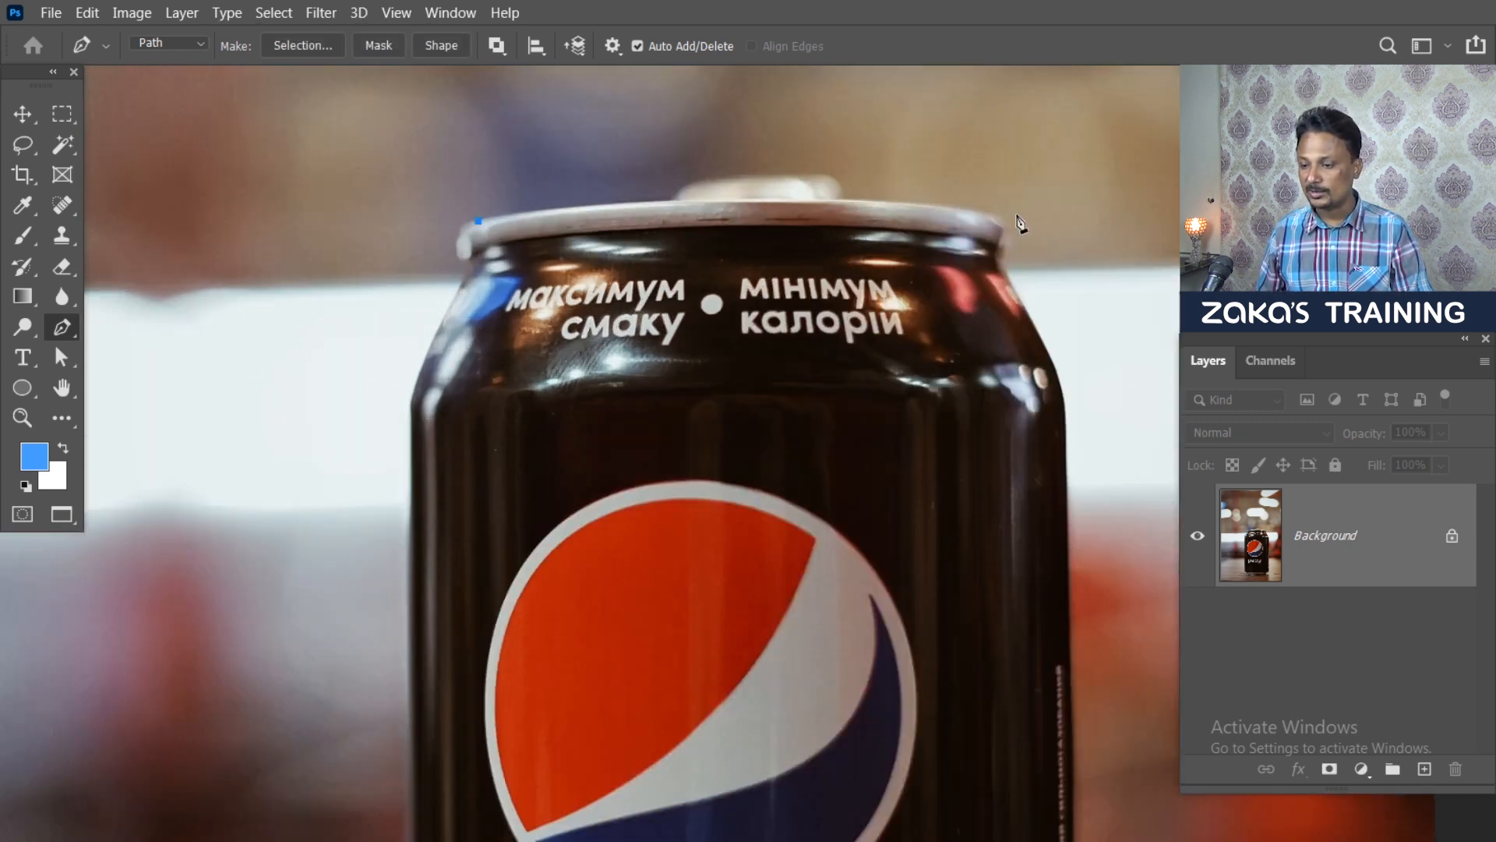
left_click_drag(974, 213, 1210, 244)
left_click(974, 213, "alt")
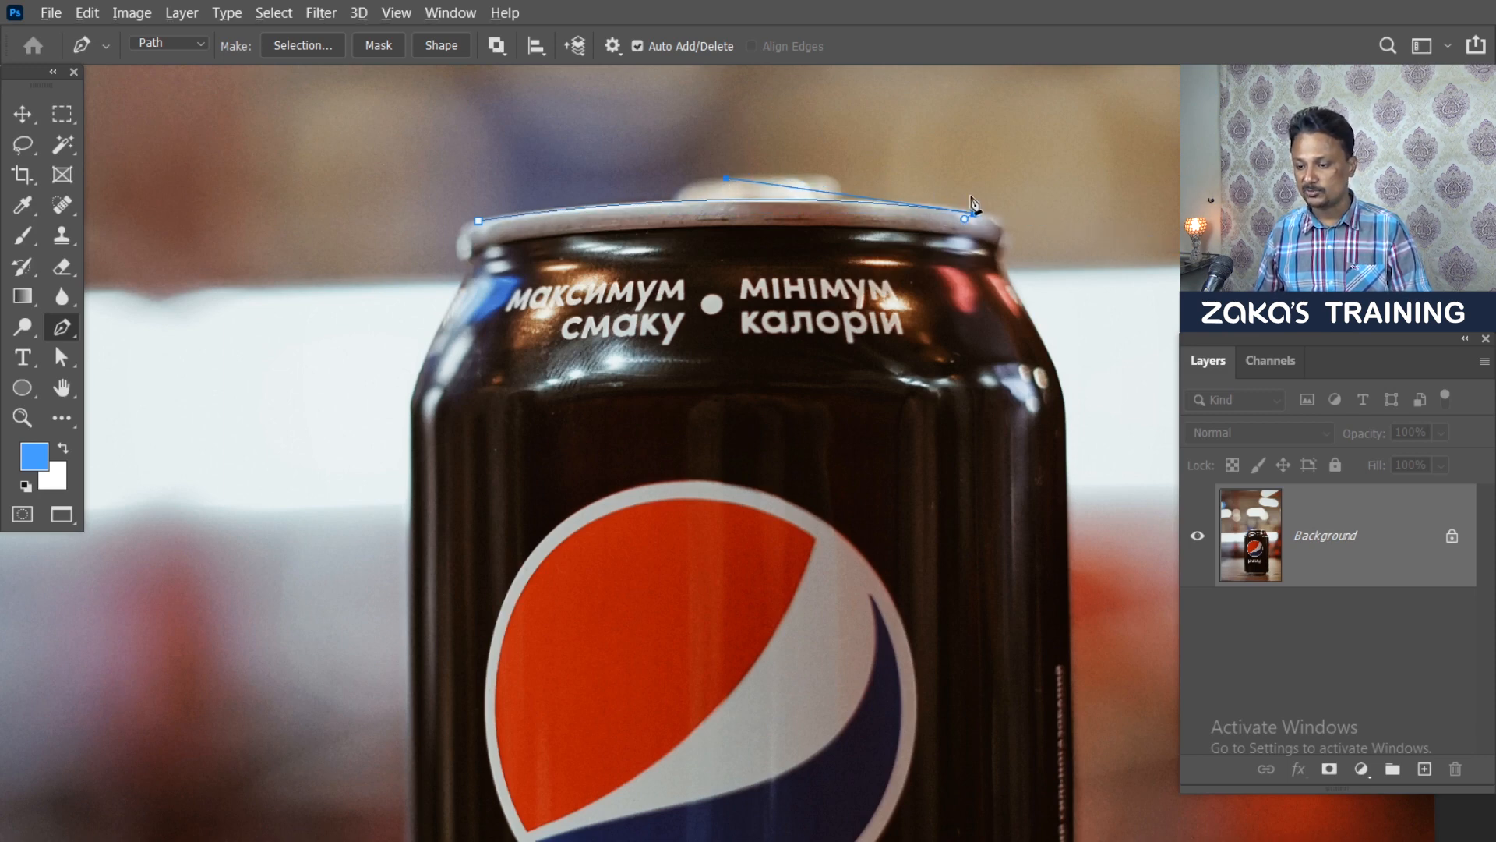
Step: Curve the path around the rim's right end to an anchor at the can's neck, redoing the first attempt and removing the outgoing handle
scroll(972, 204, "up", 1)
left_click_drag(1011, 272, 997, 309)
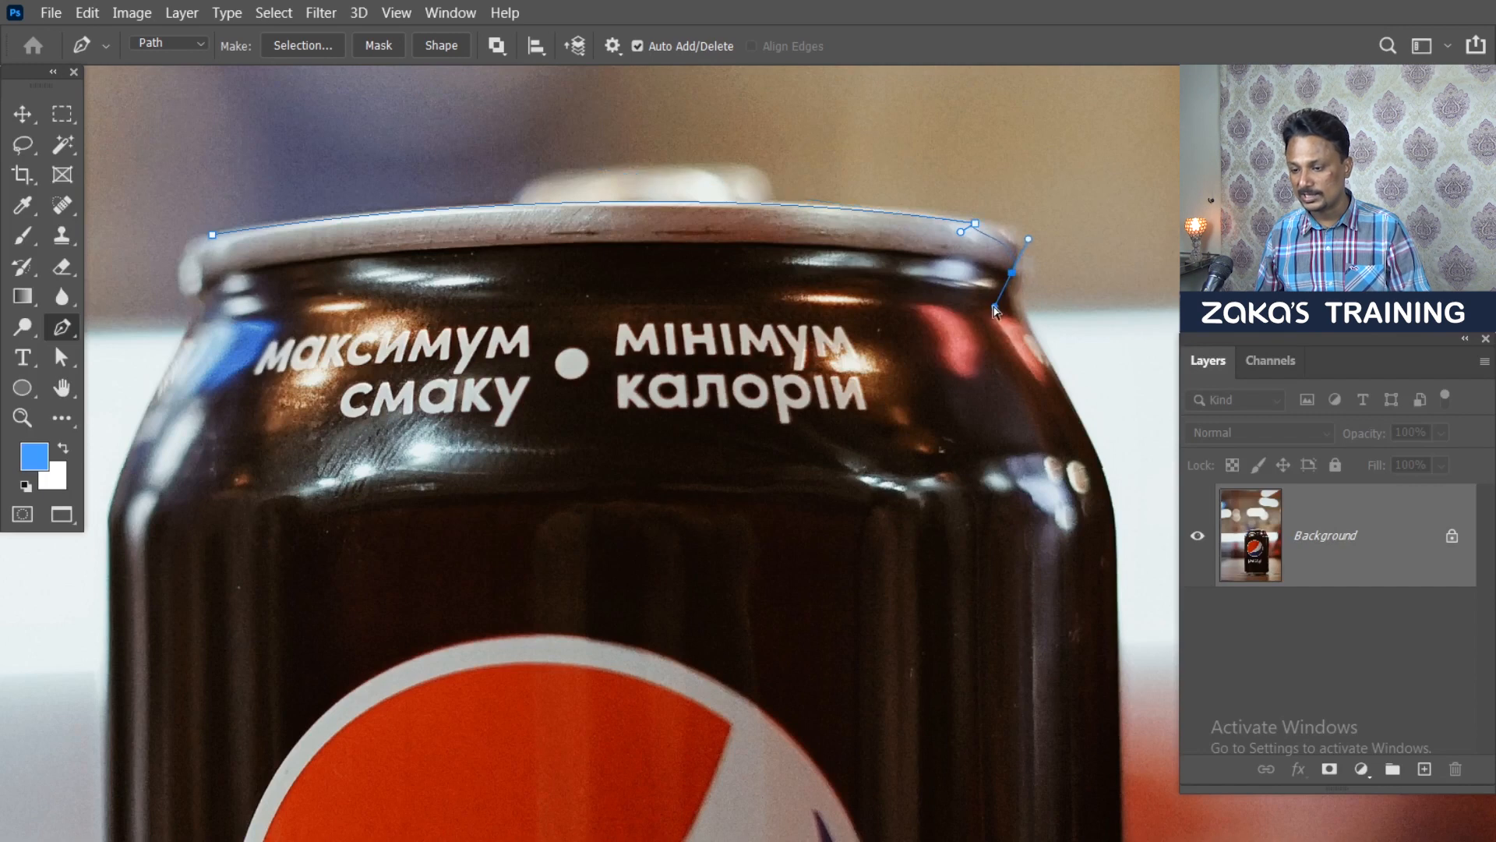
key("ctrl+z")
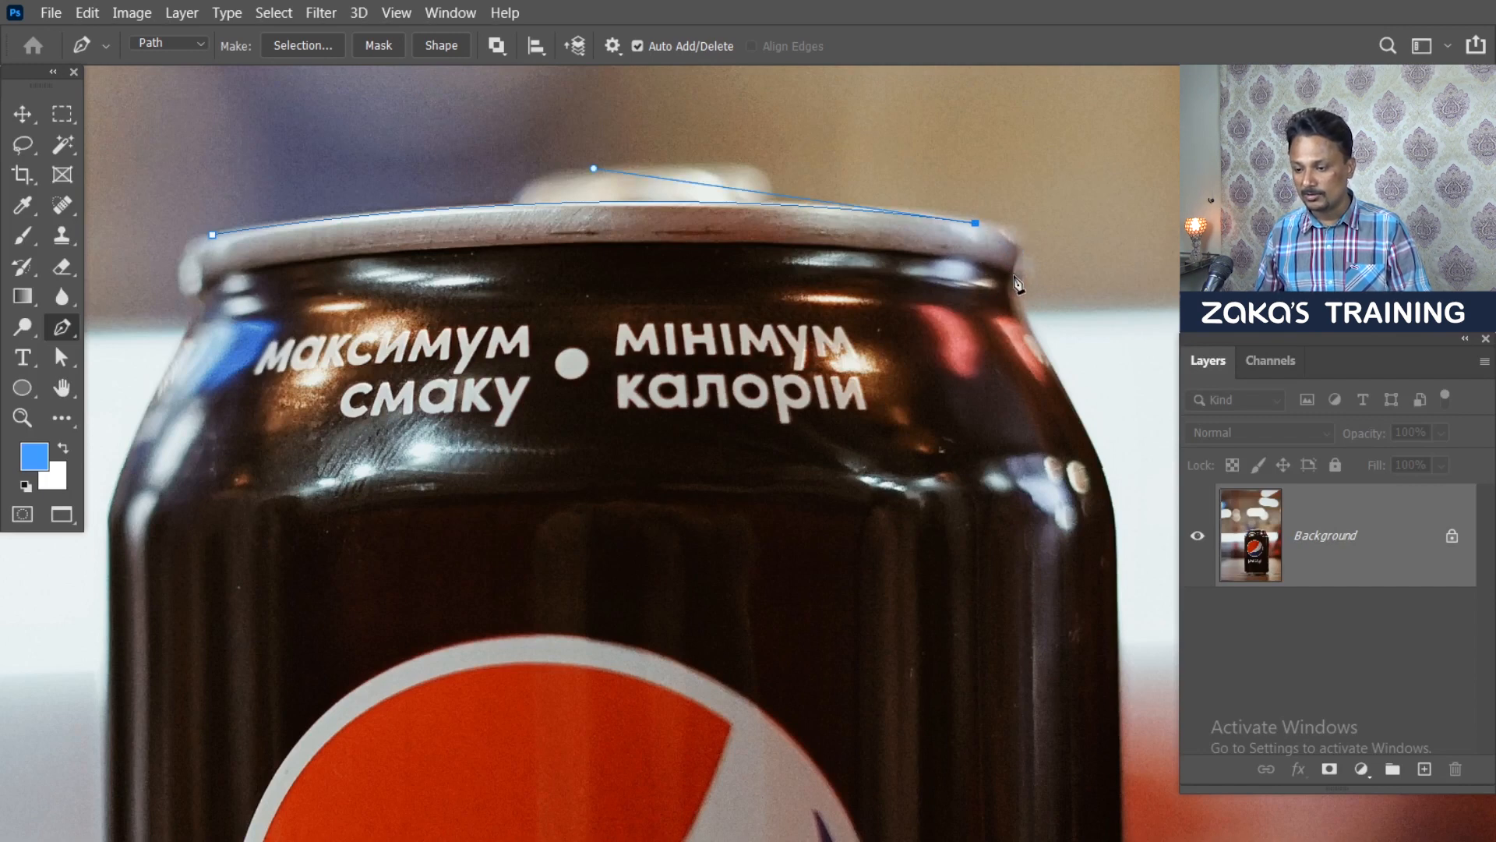
left_click_drag(1013, 276, 1052, 360)
left_click(1013, 277, "alt")
Step: Trace the can's right shoulder with a straight segment and a curve onto the side wall, removing the last anchor's outgoing handle
left_click_drag(1142, 408, 964, 327)
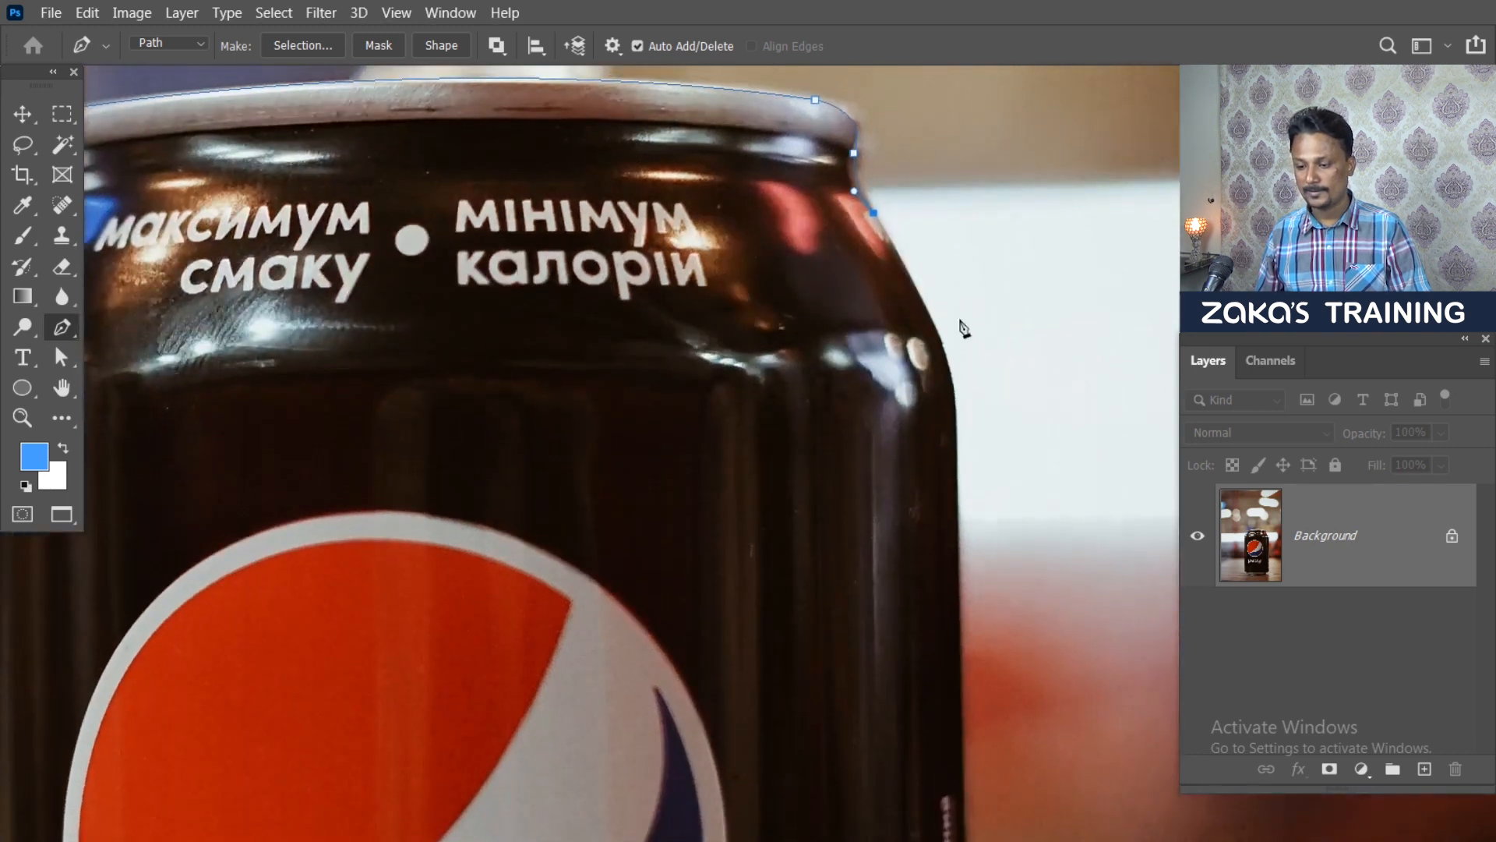
left_click(931, 318)
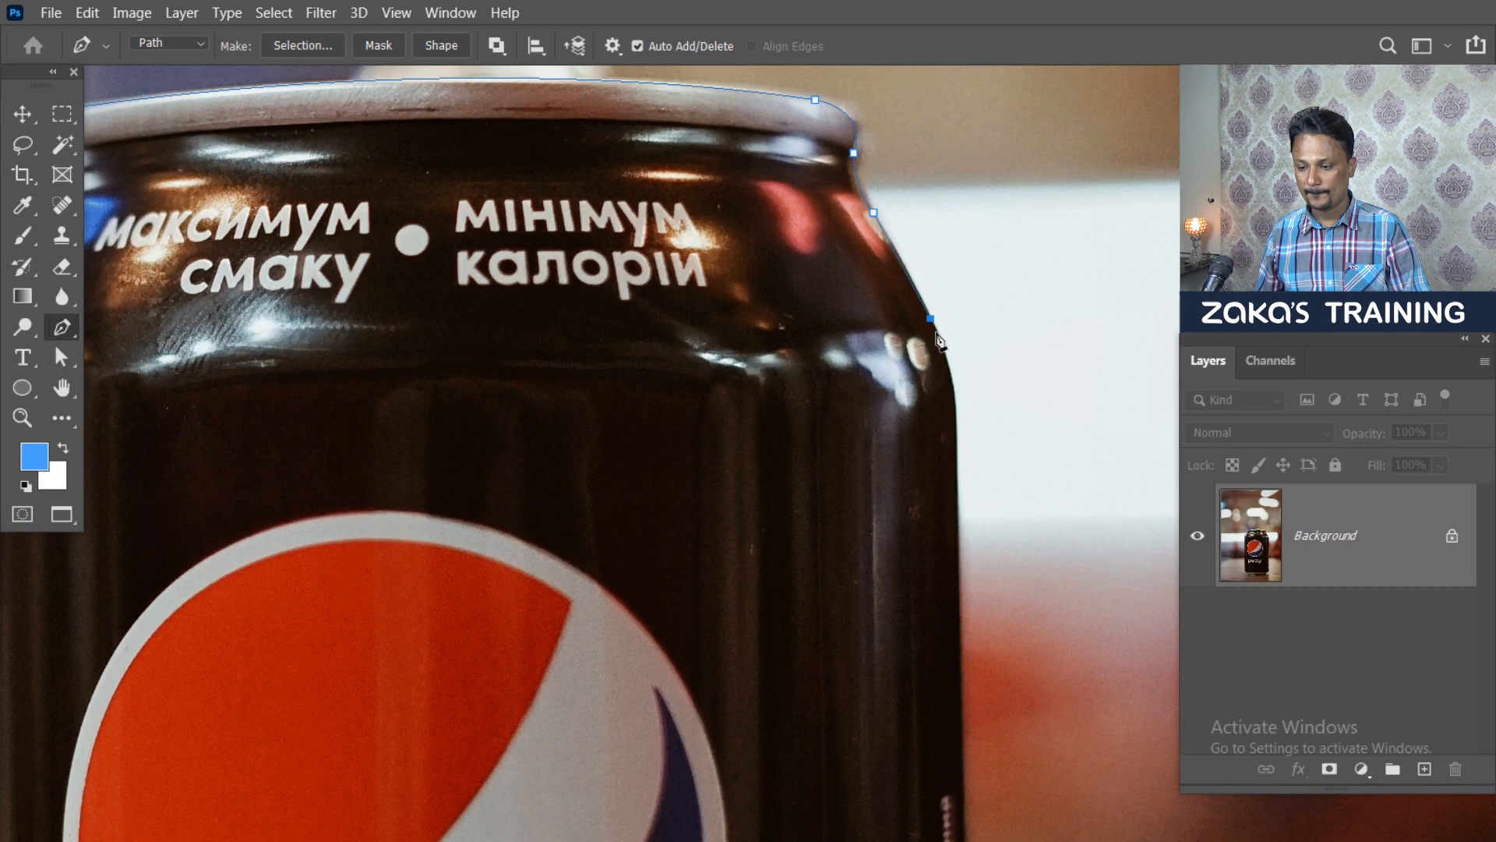
left_click(957, 467)
left_click_drag(960, 474, 988, 334)
left_click(958, 467, "alt")
Step: Extend the path straight down the can's right side to an anchor just above the base's rounded corner
scroll(960, 476, "down", 3)
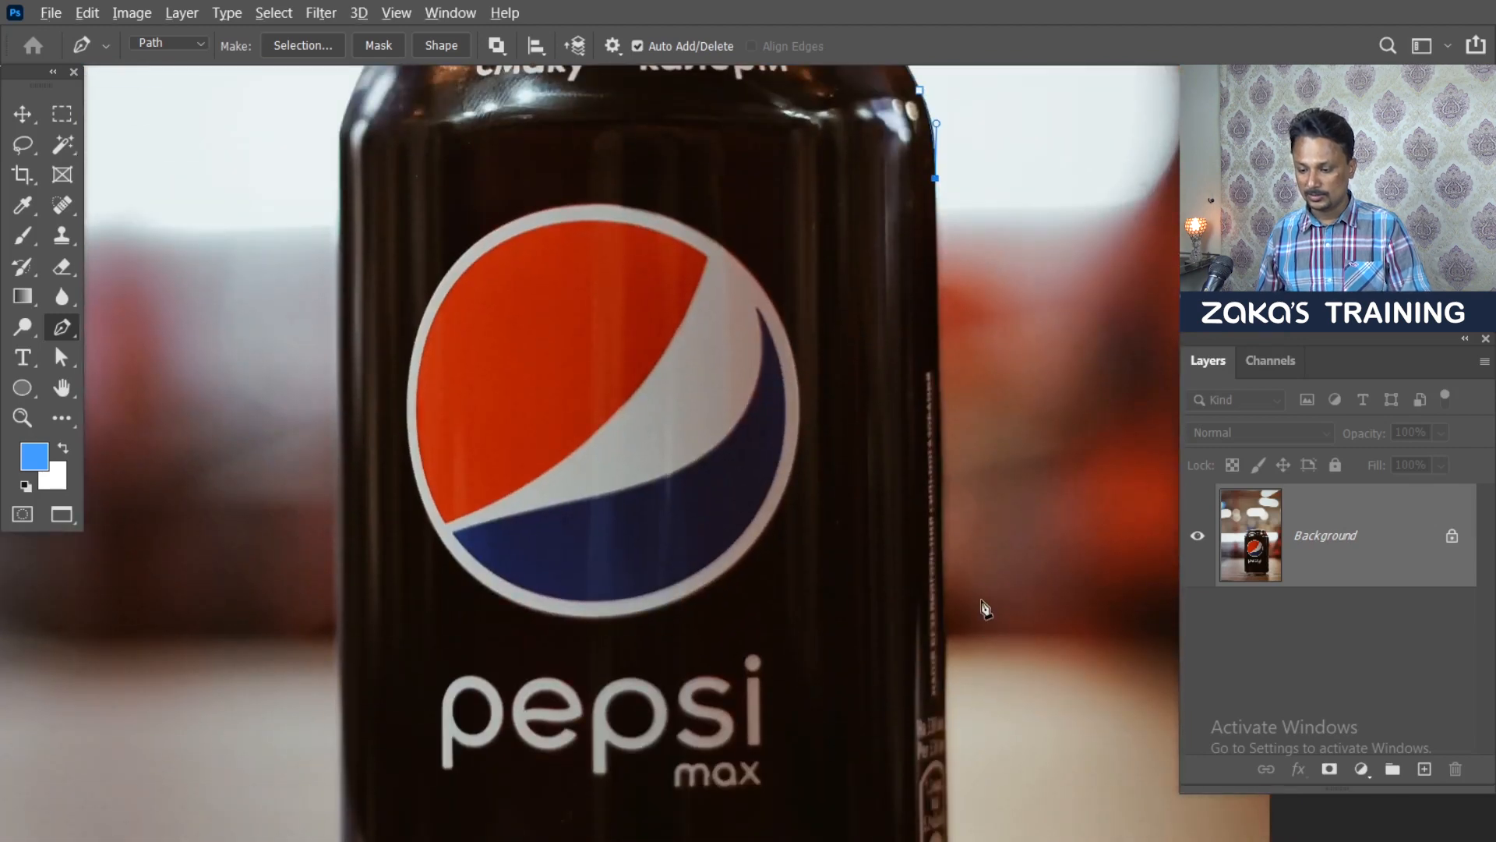
scroll(978, 616, "down", 2)
left_click_drag(979, 621, 983, 507)
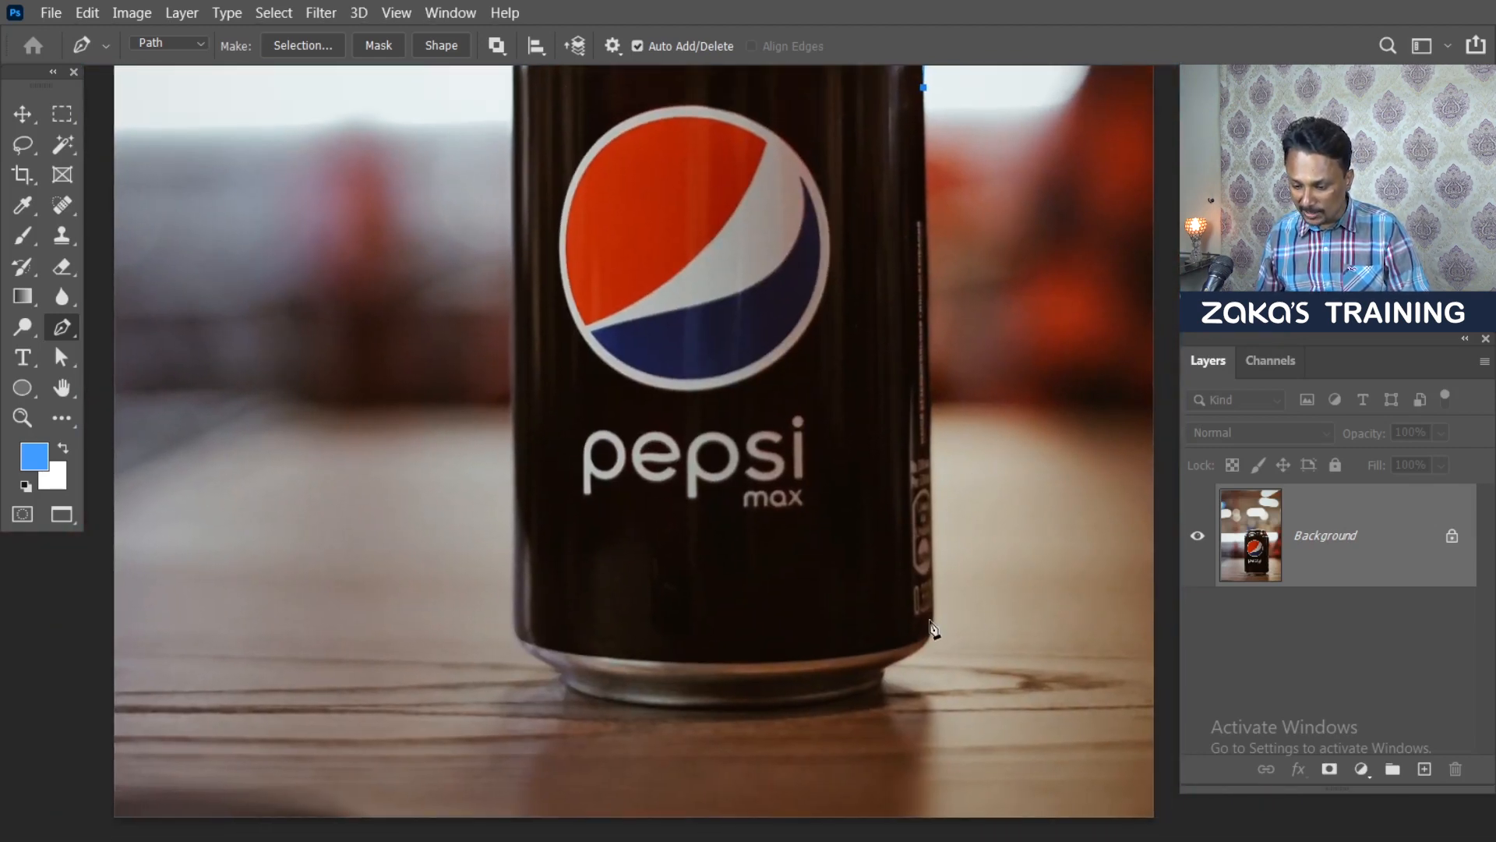
left_click(933, 614)
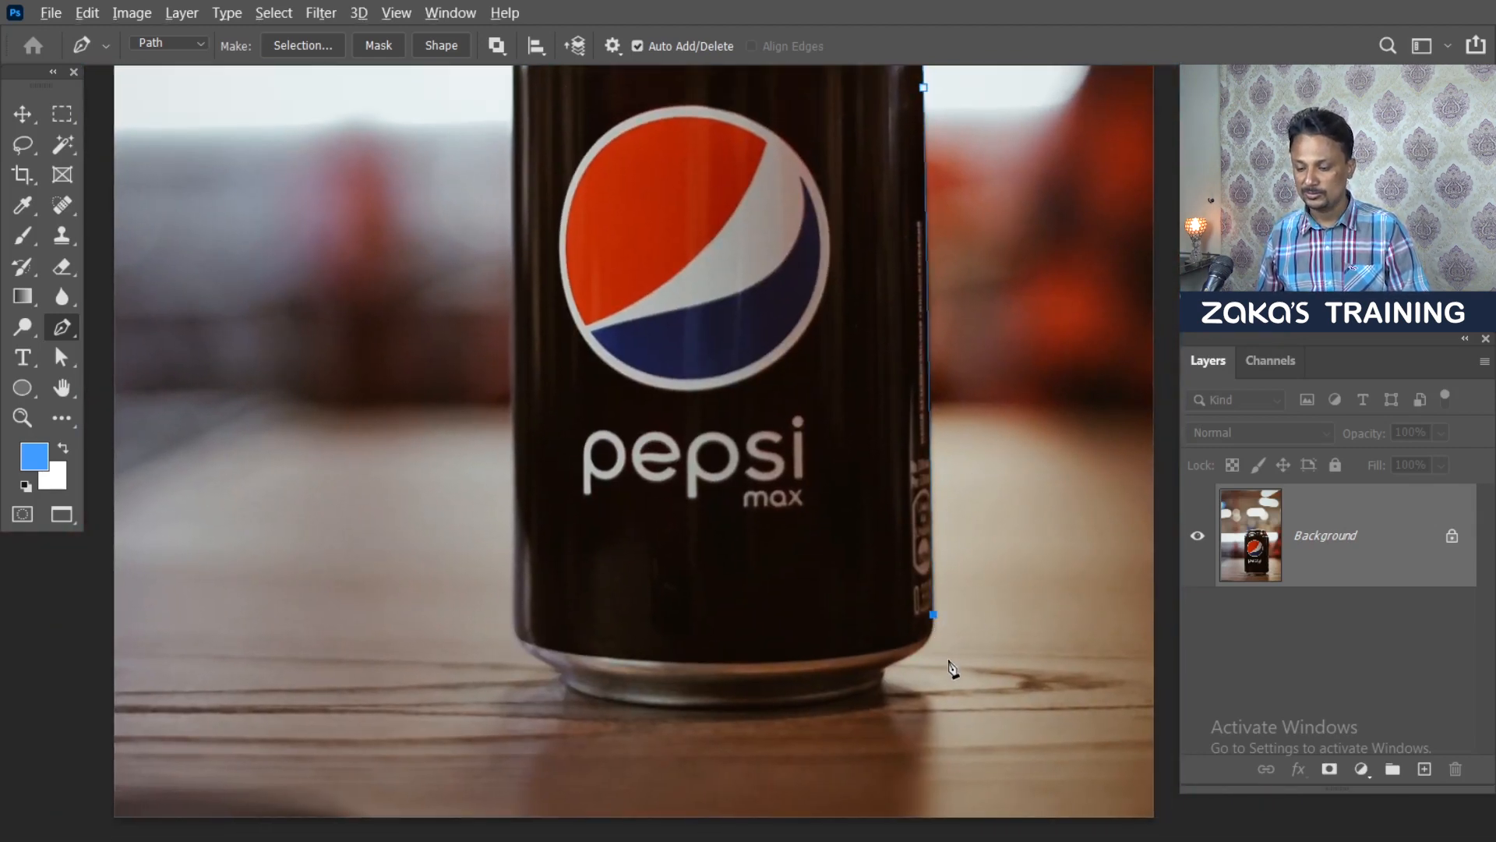
Step: Curve the path around the can's lower right corner without an outgoing handle, and add two straight-segment anchors down to the foot
scroll(951, 668, "up", 3)
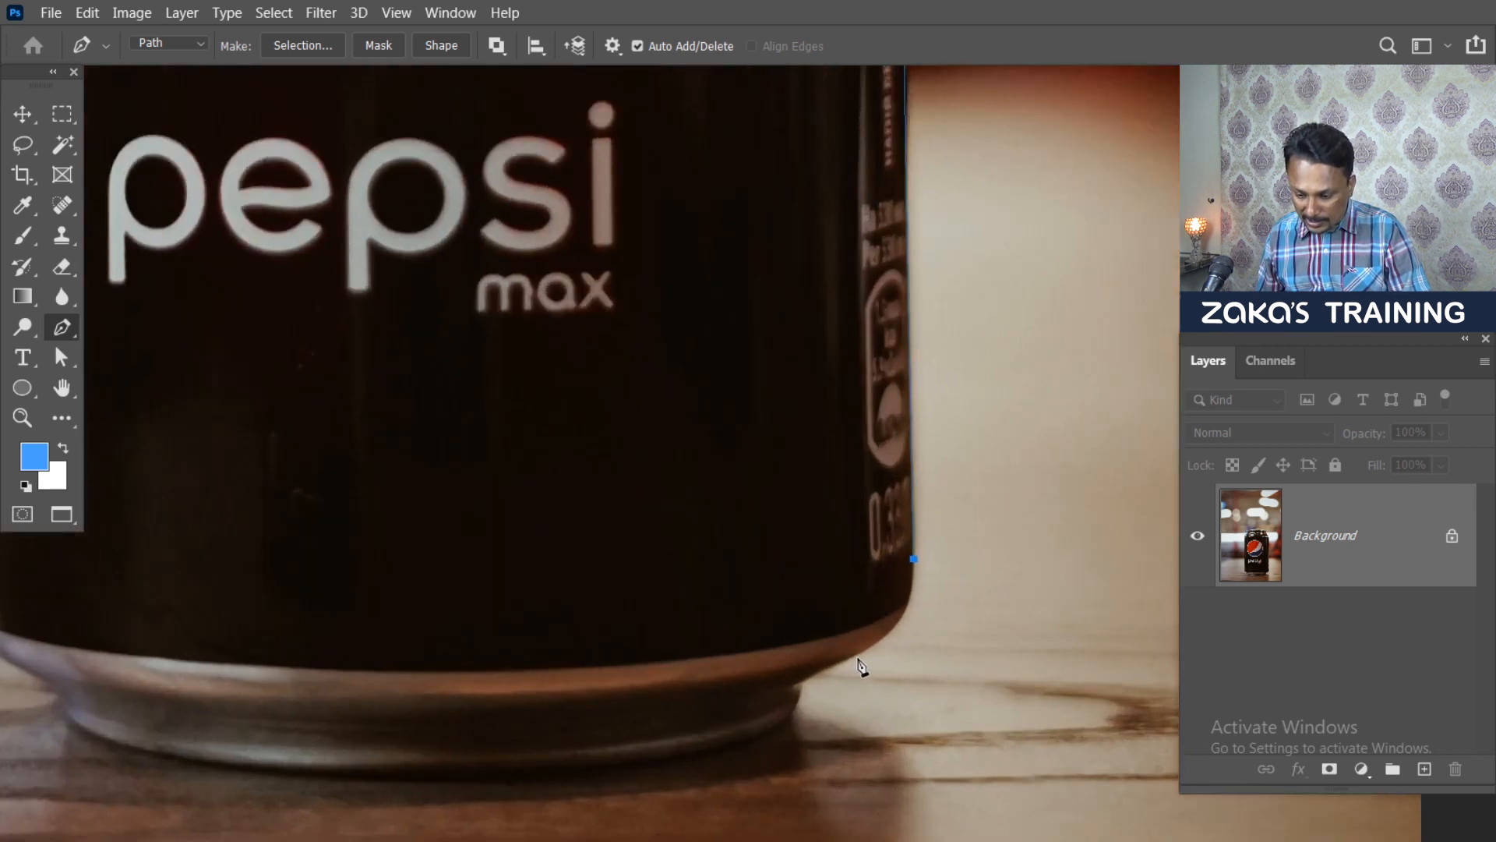
left_click_drag(846, 658, 788, 689)
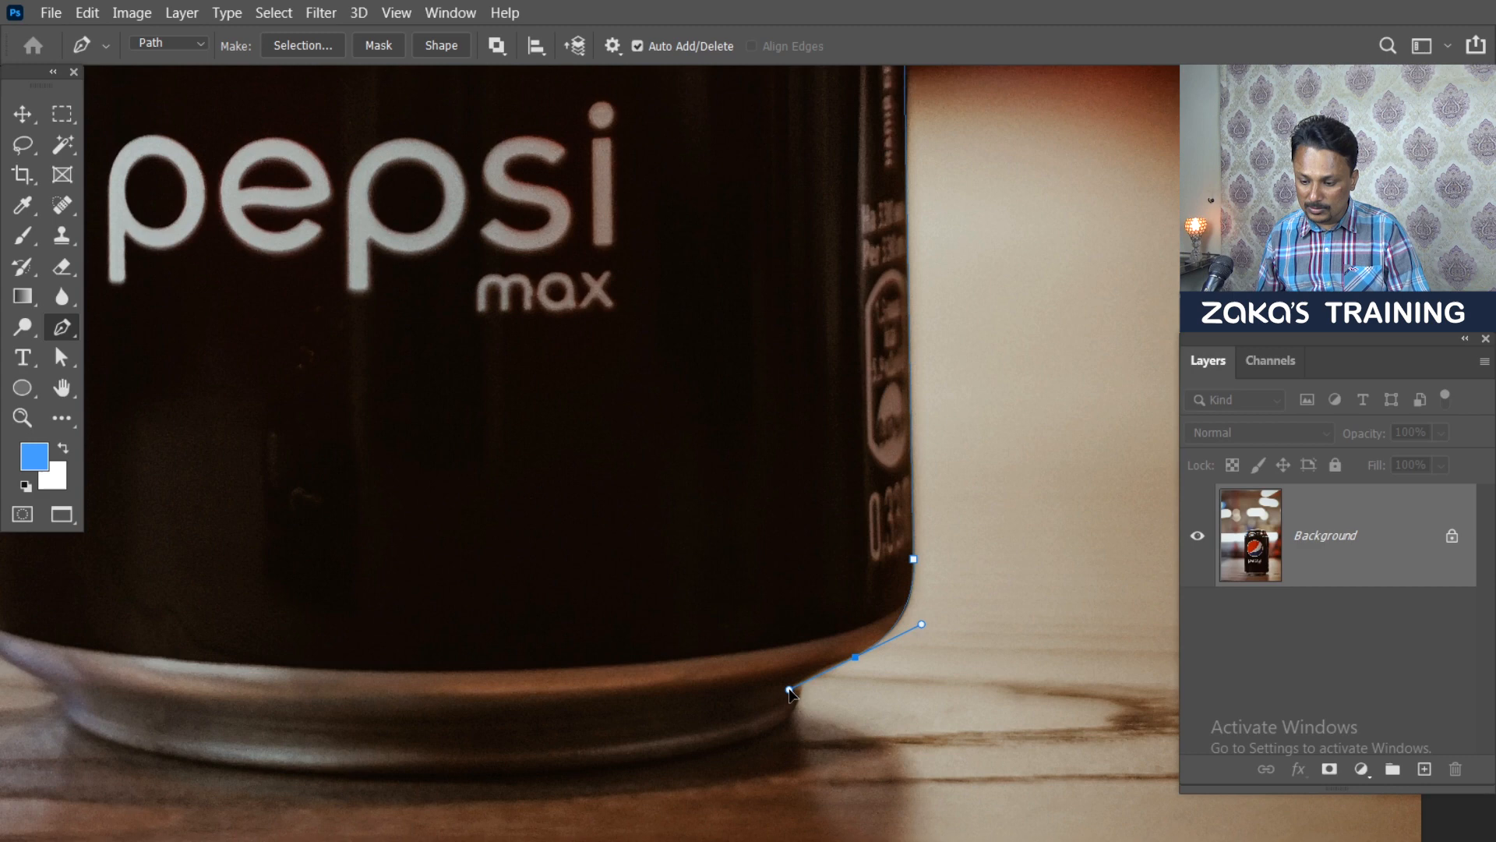
left_click(856, 659, "alt")
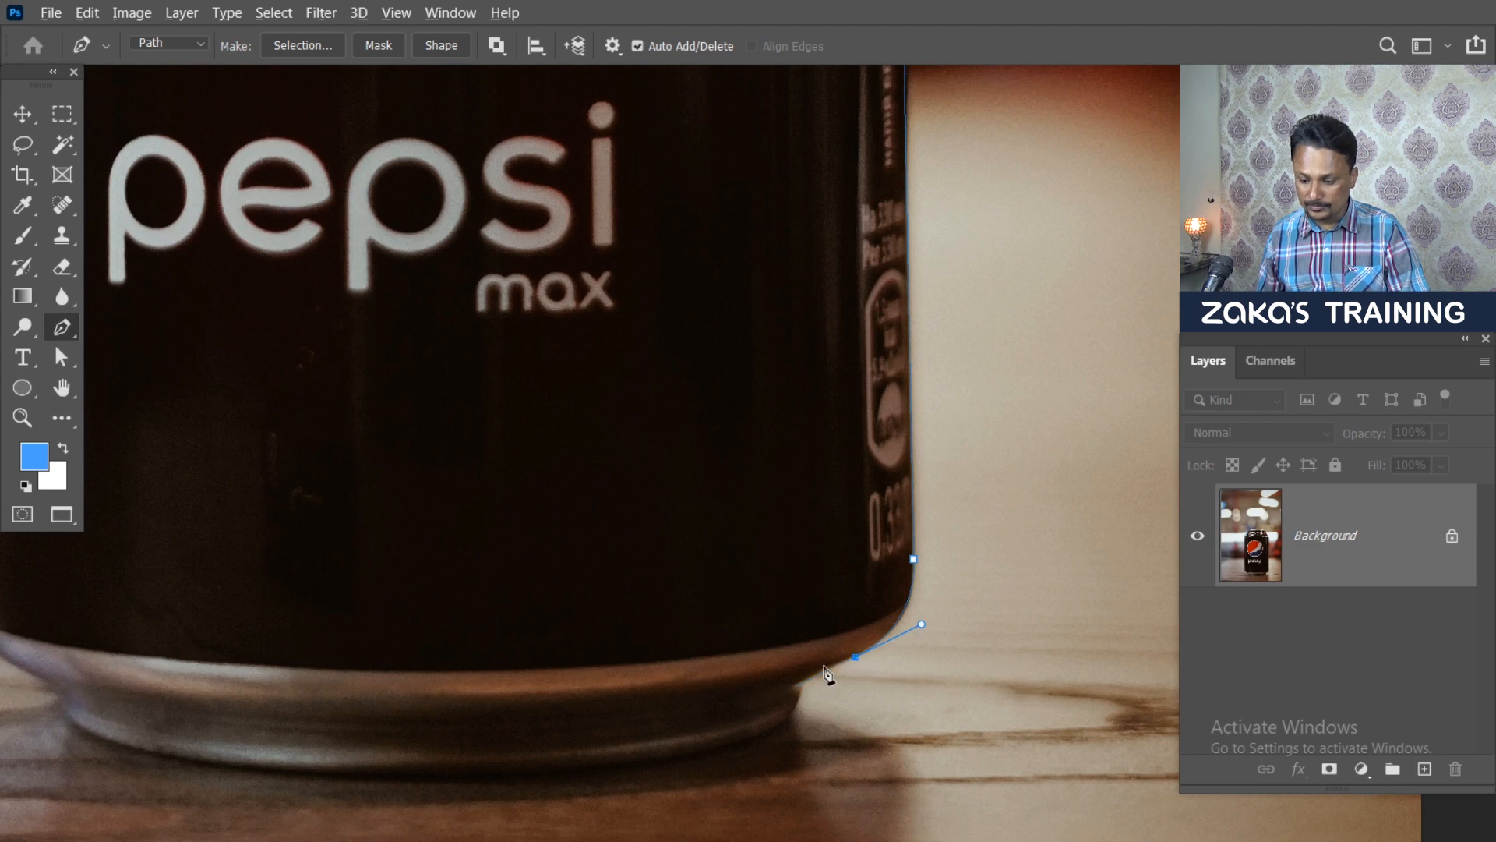
left_click(801, 683)
scroll(855, 624, "down", 2)
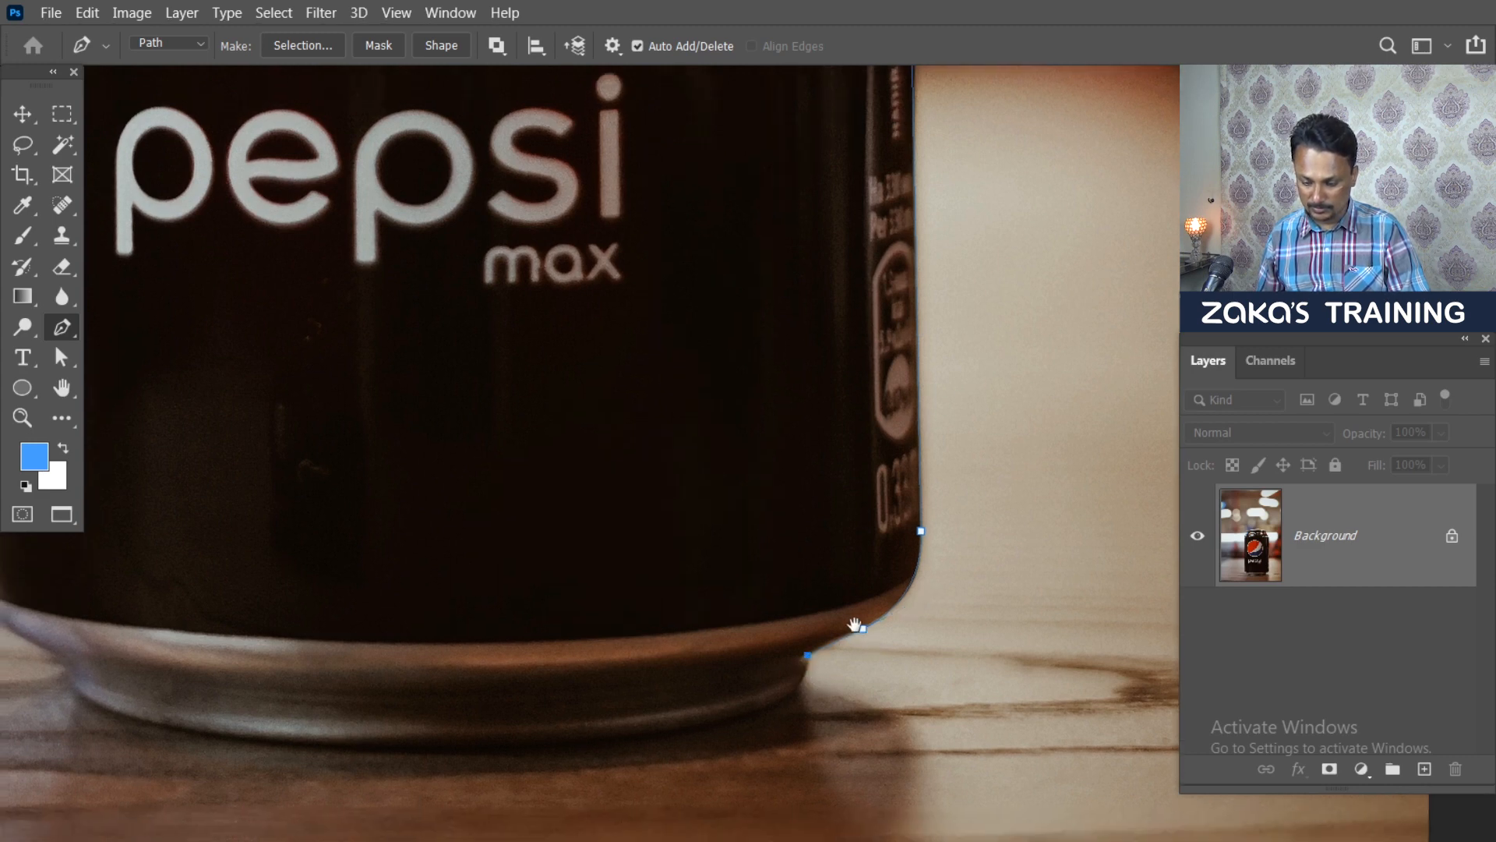
left_click(815, 634)
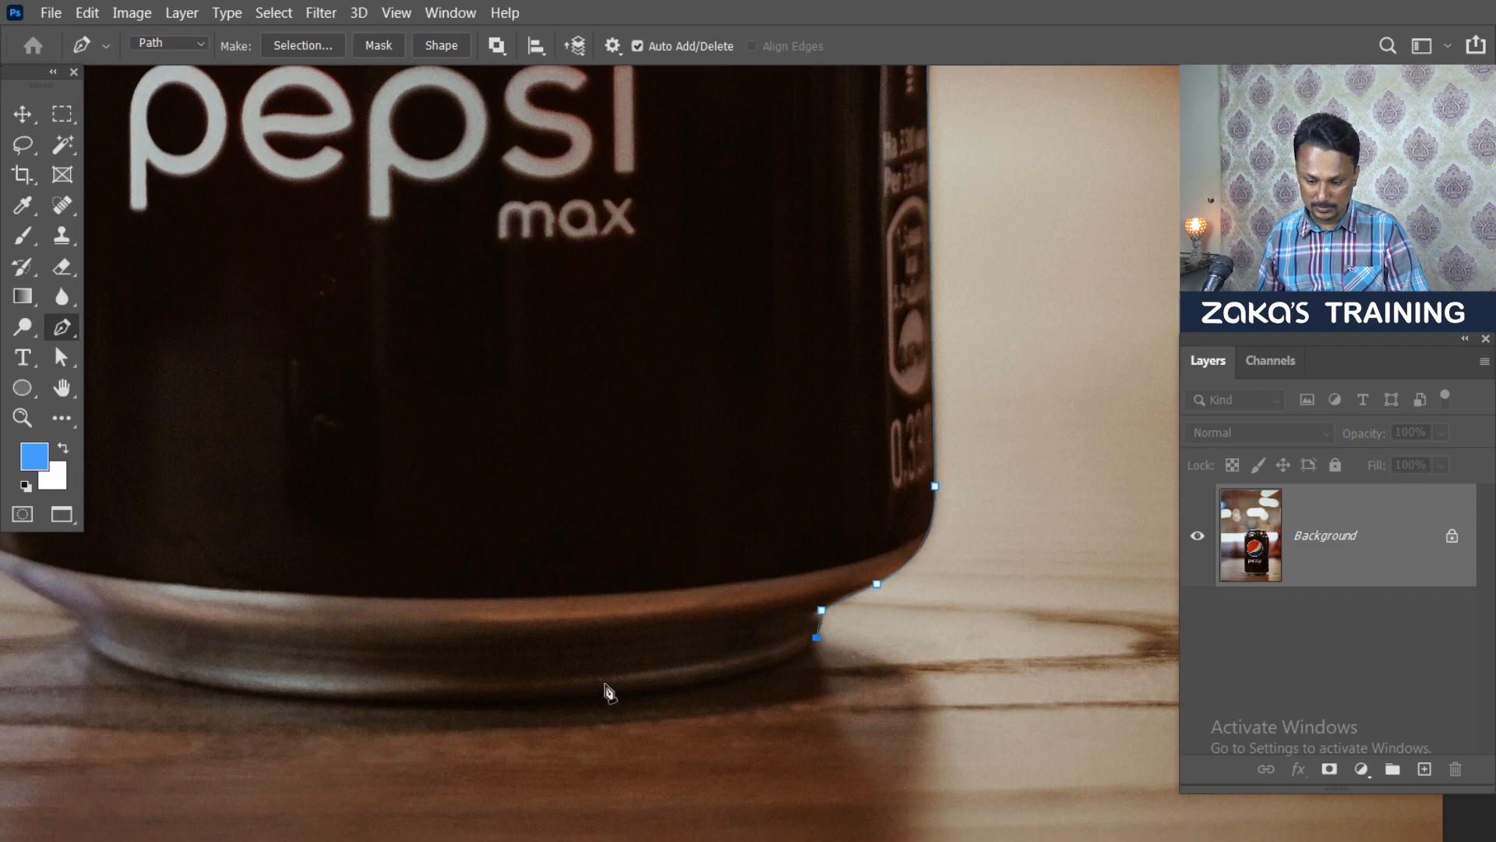
scroll(423, 724, "down", 1)
scroll(423, 725, "left", 2)
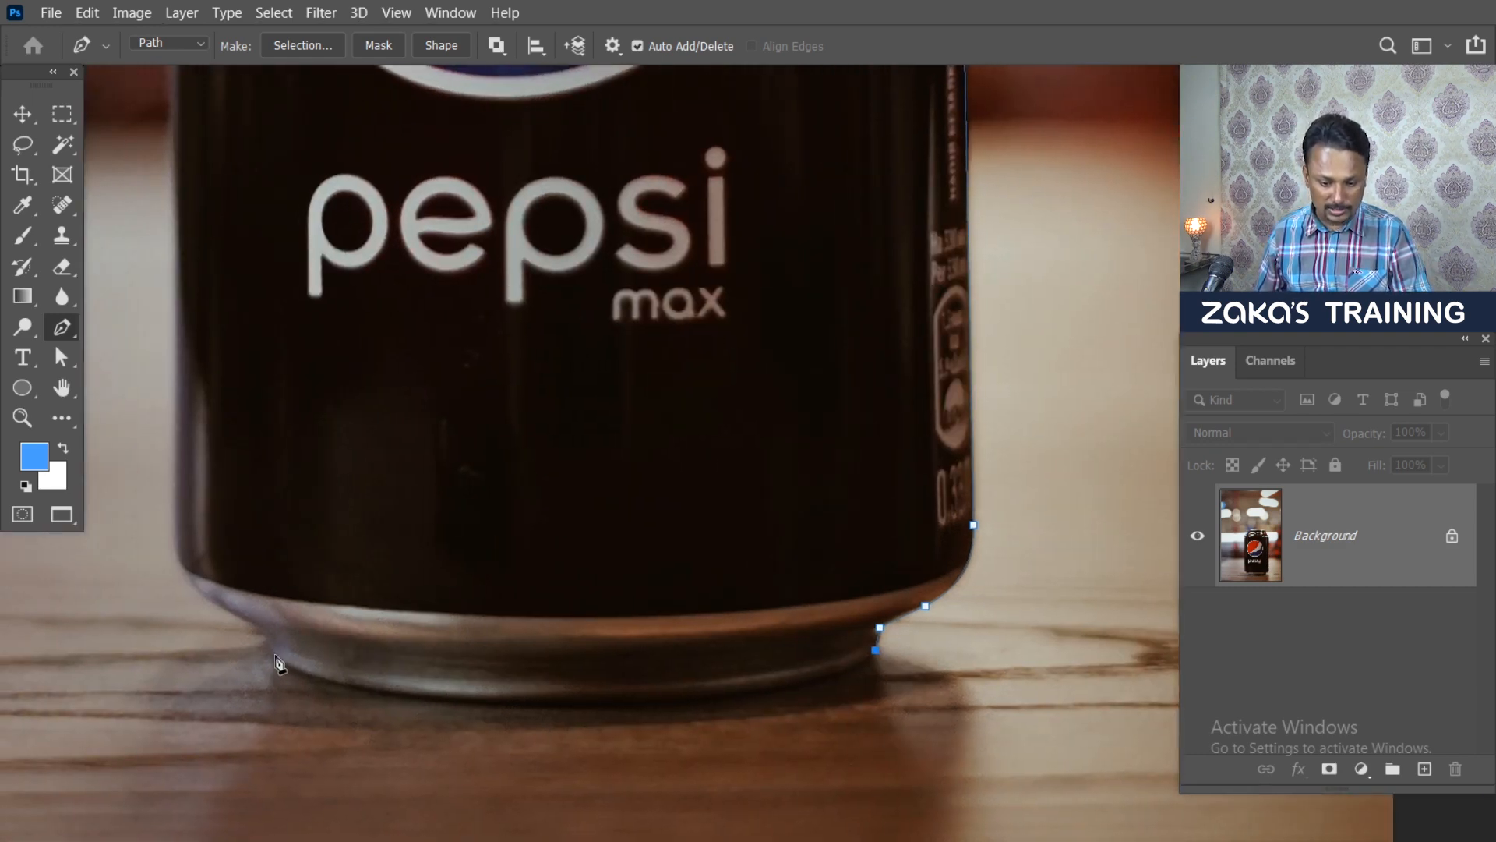
left_click_drag(277, 657, 189, 632)
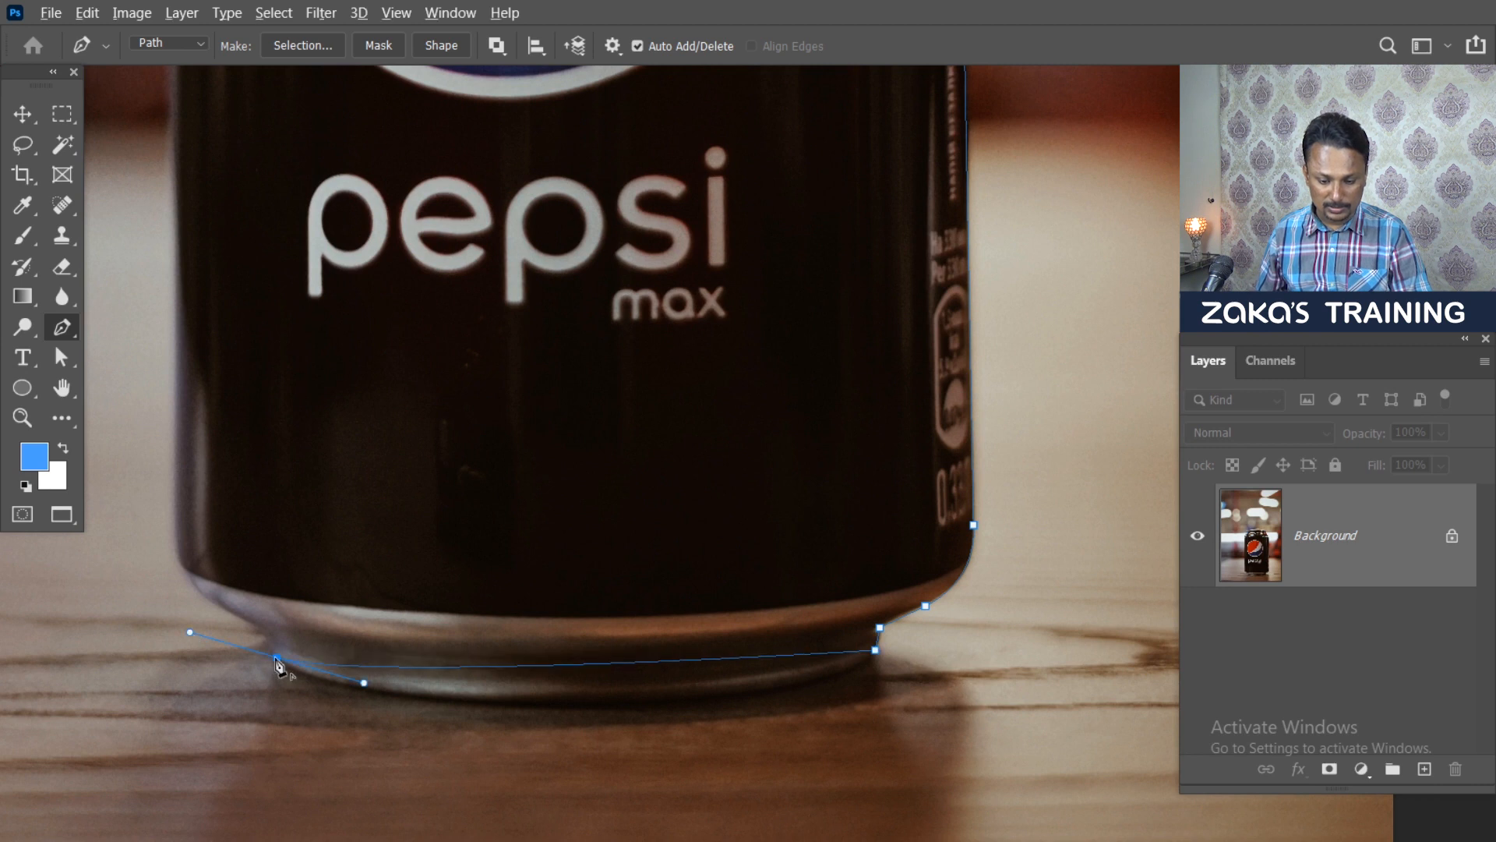
left_click_drag(363, 683, 606, 767)
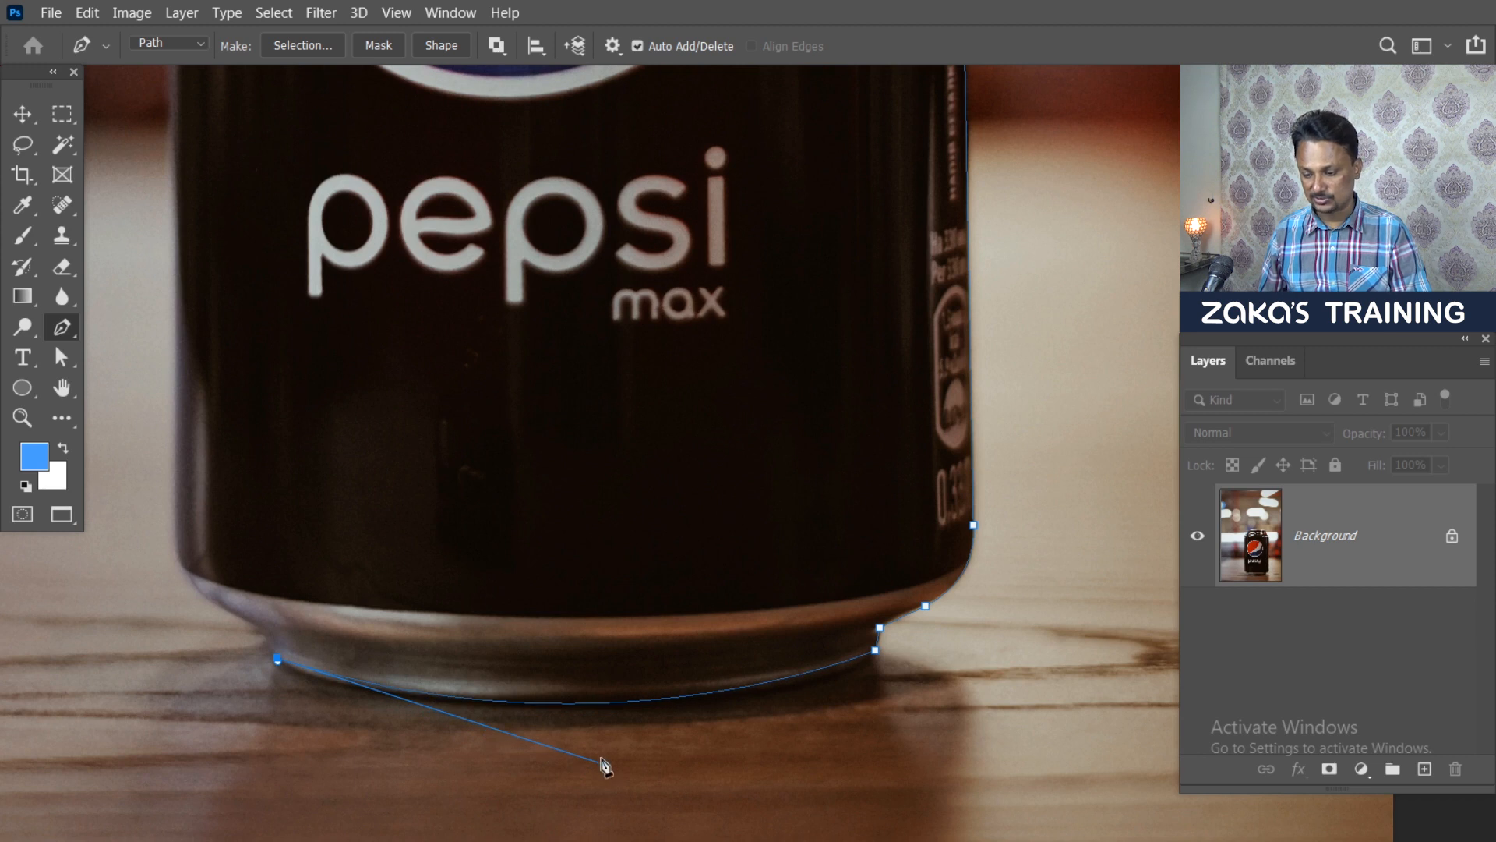
key("ctrl+z")
key("ctrl+z")
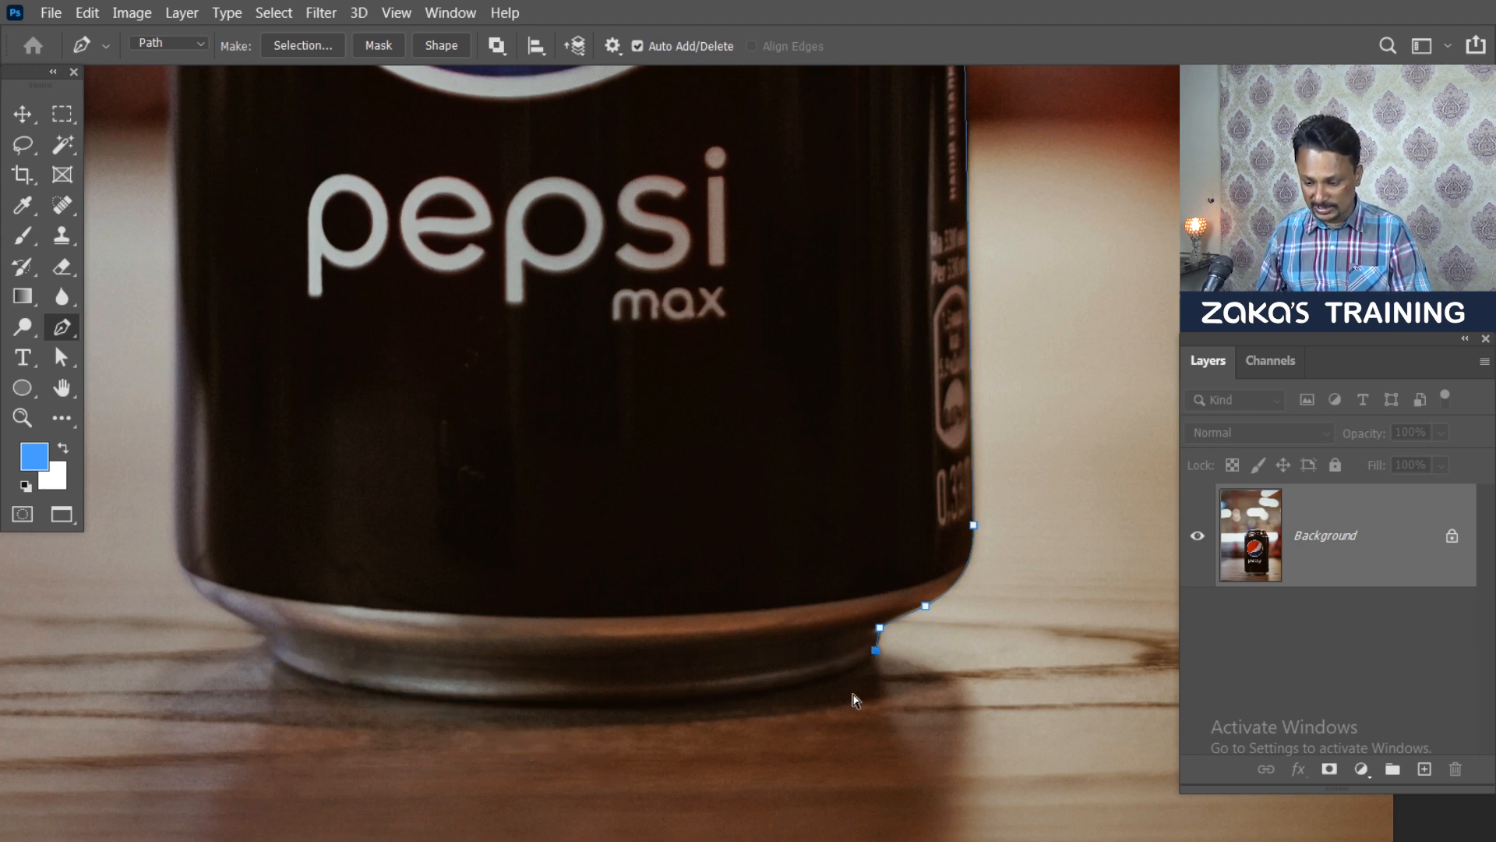
Step: Round the foot's right corner with a small curve without an outgoing handle, and curve the path along the can's bottom edge to its left end
scroll(870, 686, "up", 2)
left_click_drag(848, 650, 814, 657)
left_click(849, 651, "alt")
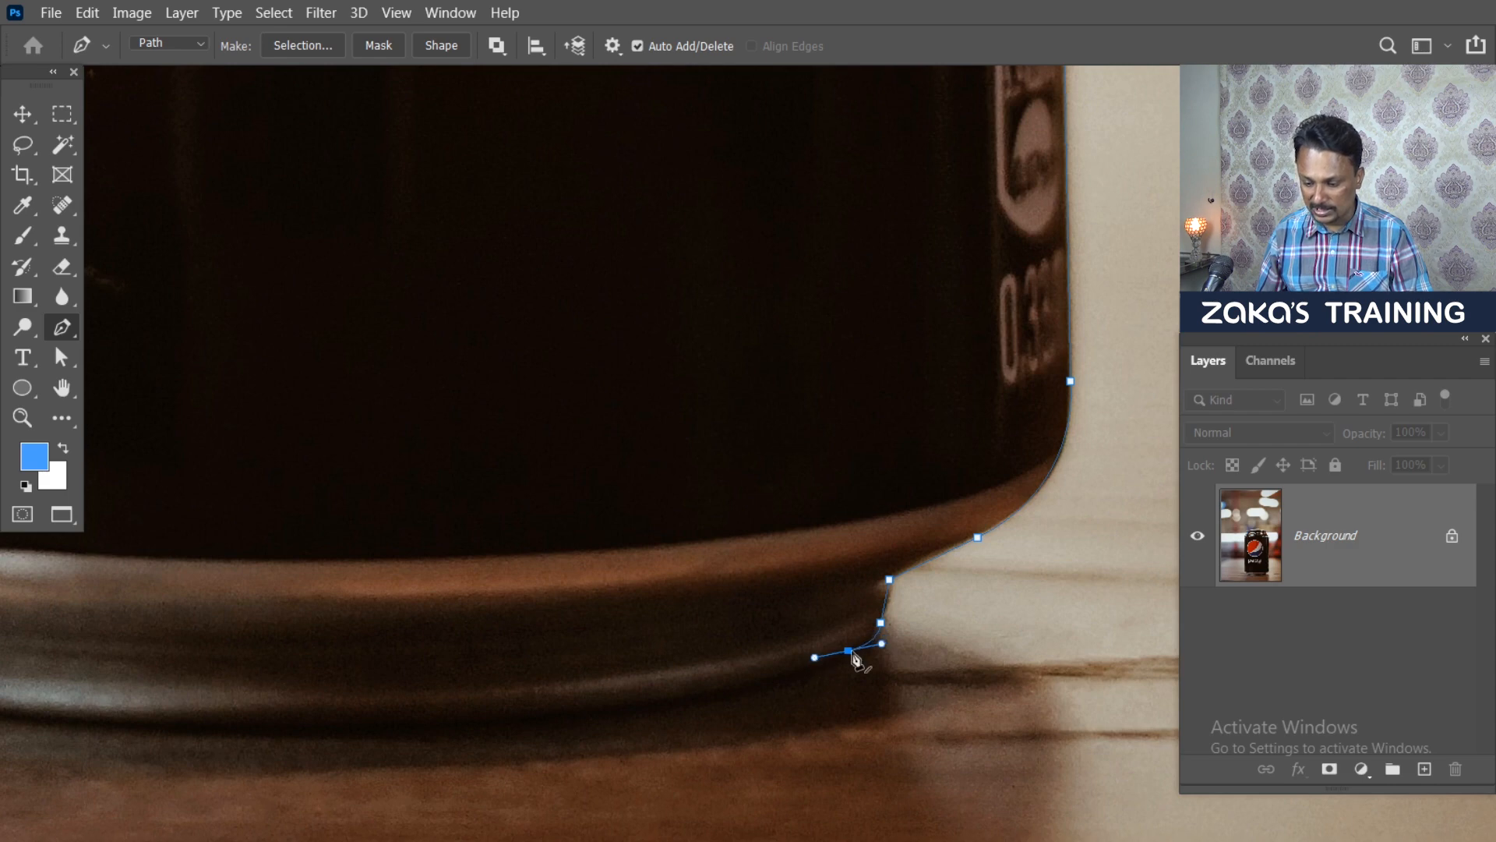
scroll(828, 675, "down", 2)
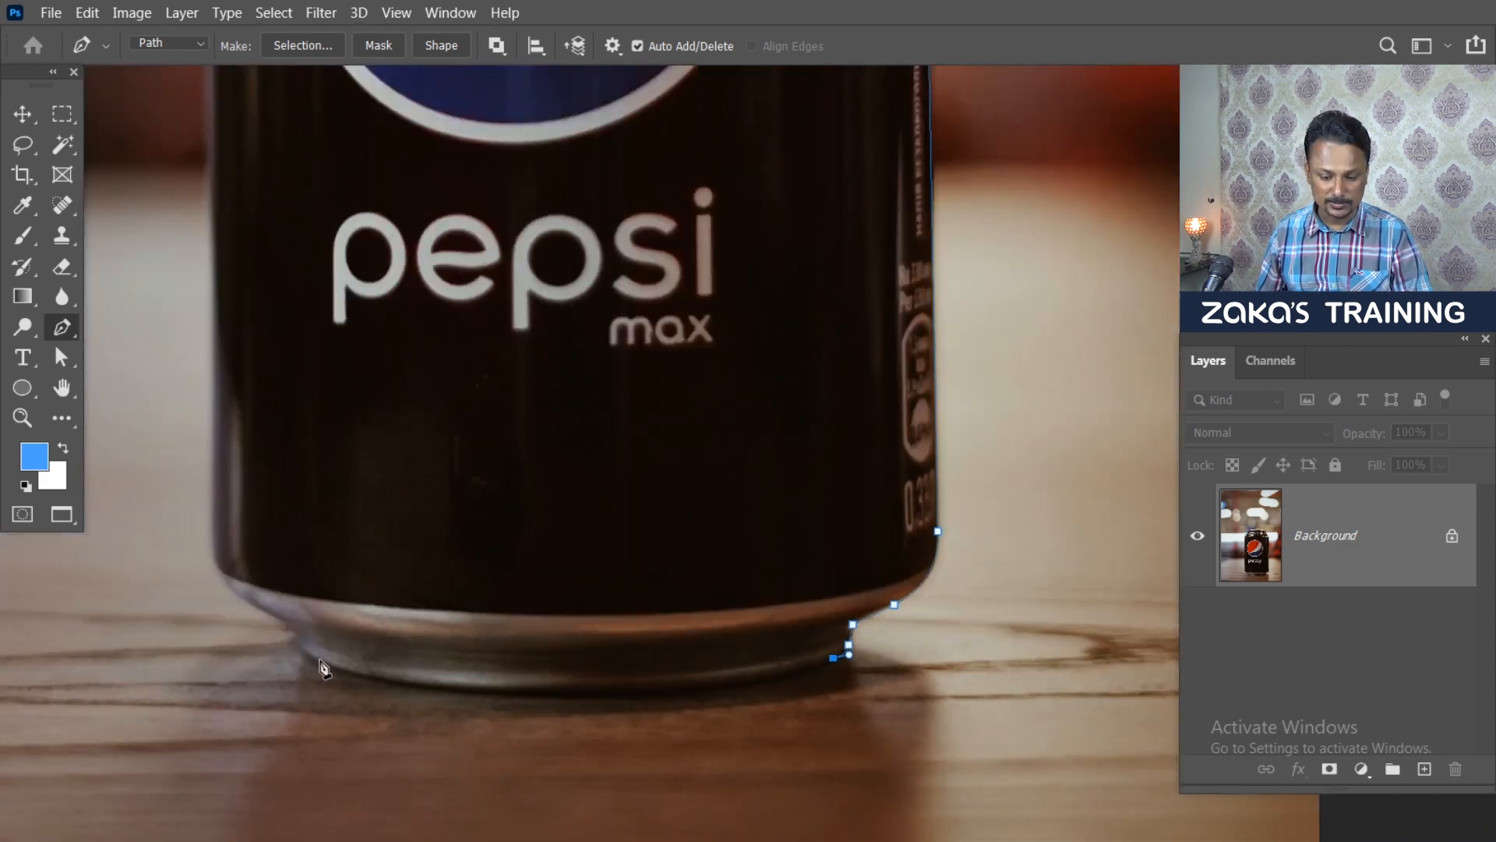
left_click_drag(320, 663, 558, 734)
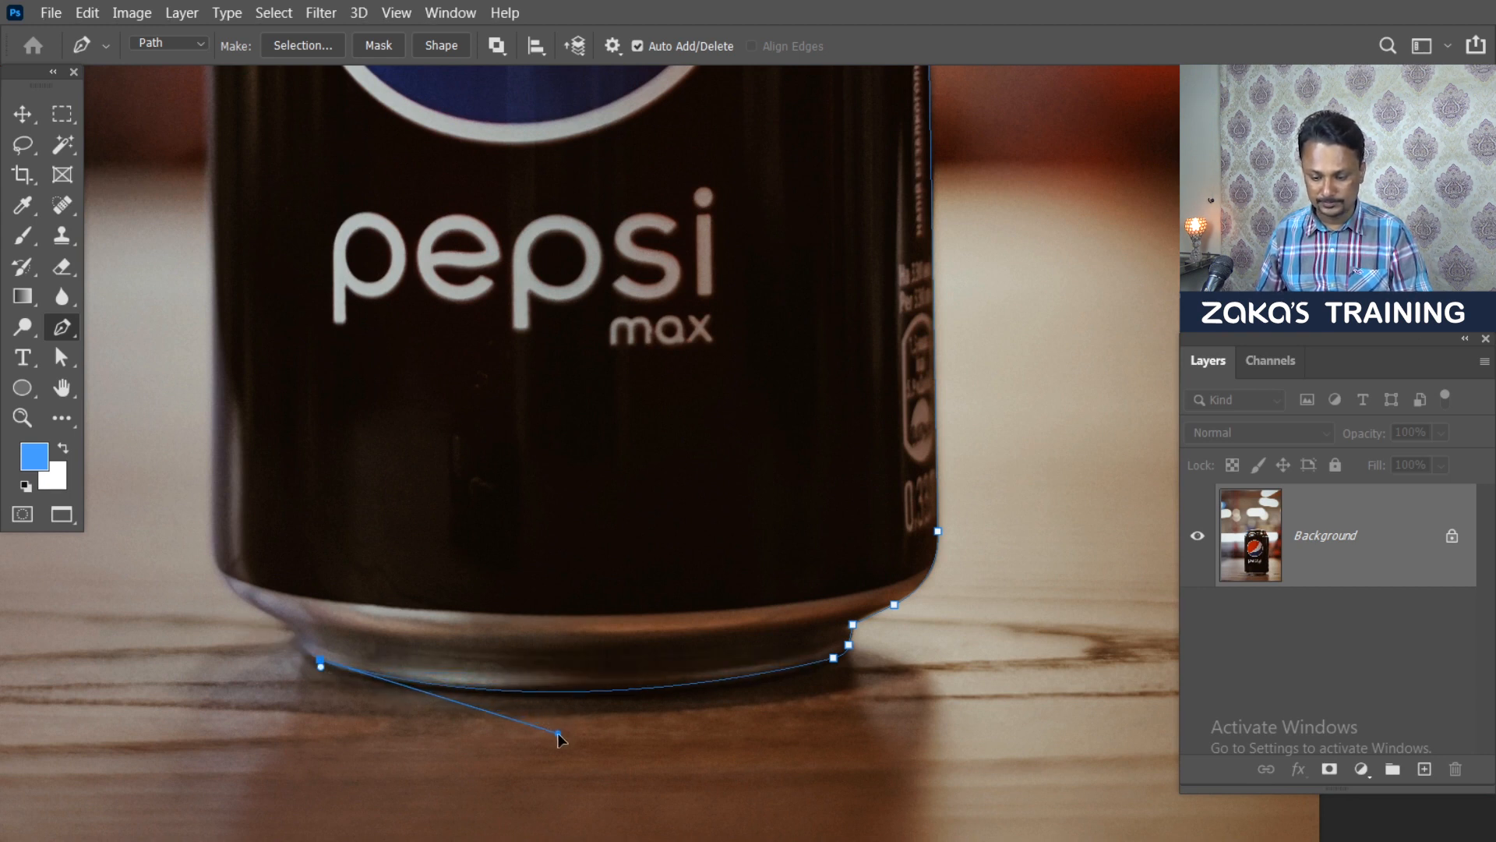
Step: Trace the left side of the can's foot with two curved anchors, removing their outgoing handles
scroll(307, 701, "up", 2)
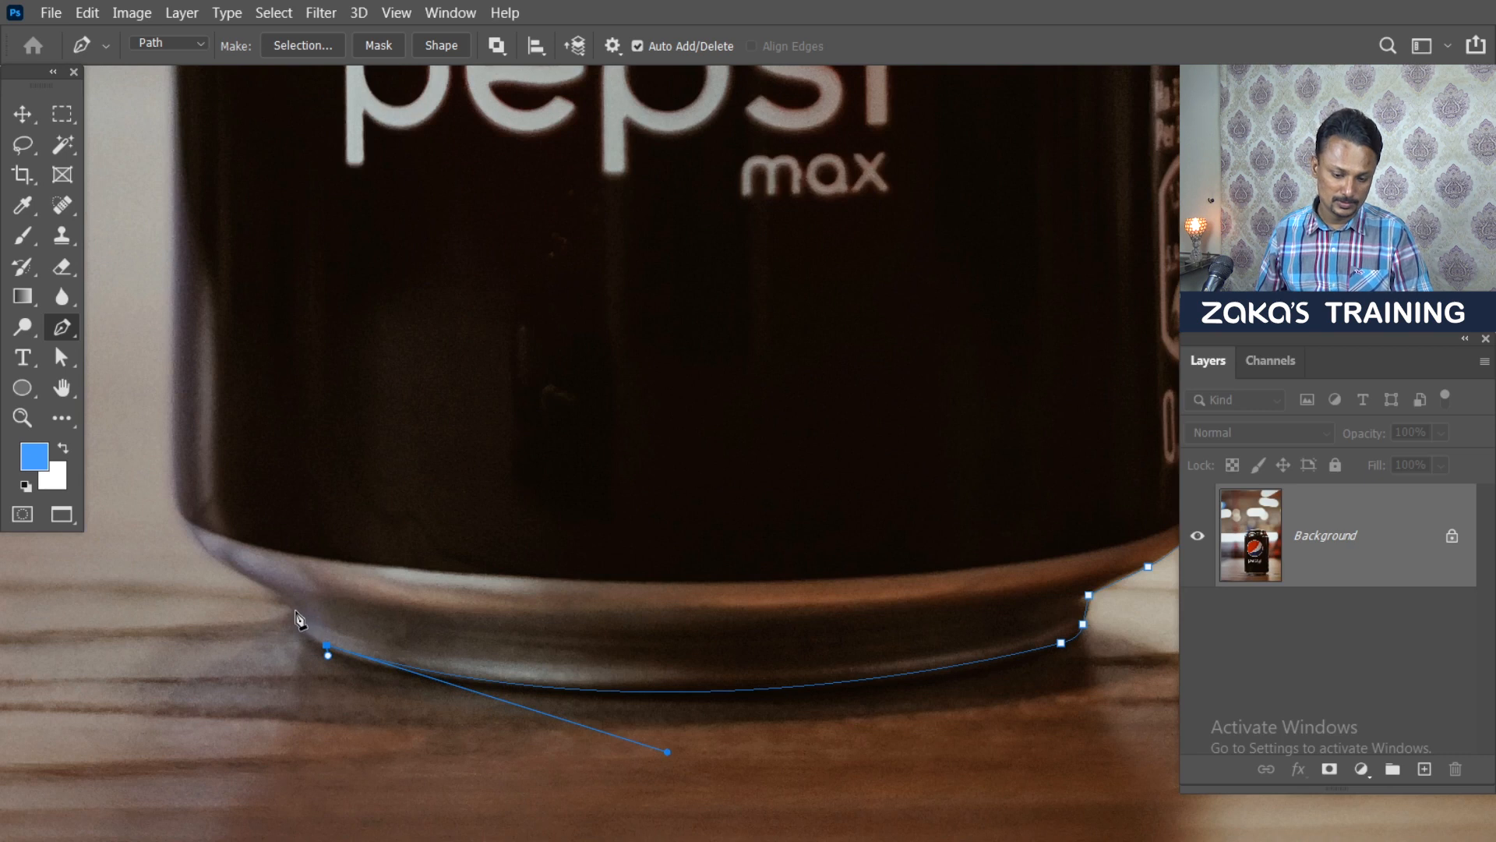
left_click_drag(296, 610, 482, 690)
left_click(295, 610, "alt")
scroll(421, 687, "up", 3)
left_click_drag(352, 656, 326, 648)
left_click(353, 656, "alt")
Step: Curve the path around the can's lower left corner and onto the side wall, removing the corner anchor's outgoing handle
scroll(257, 538, "up", 1)
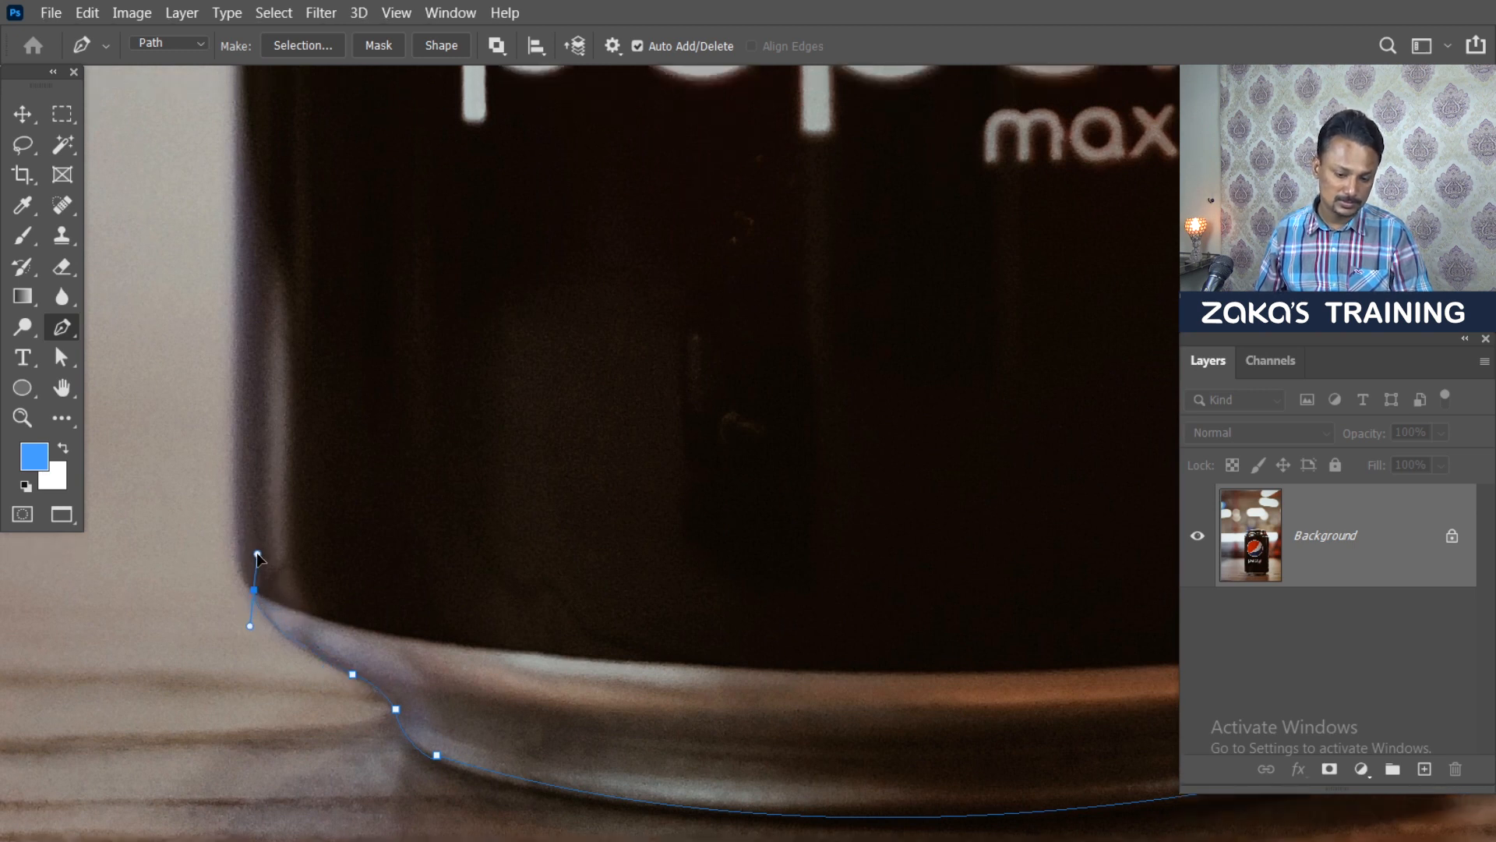
left_click(254, 590, "alt")
left_click_drag(237, 534, 232, 579)
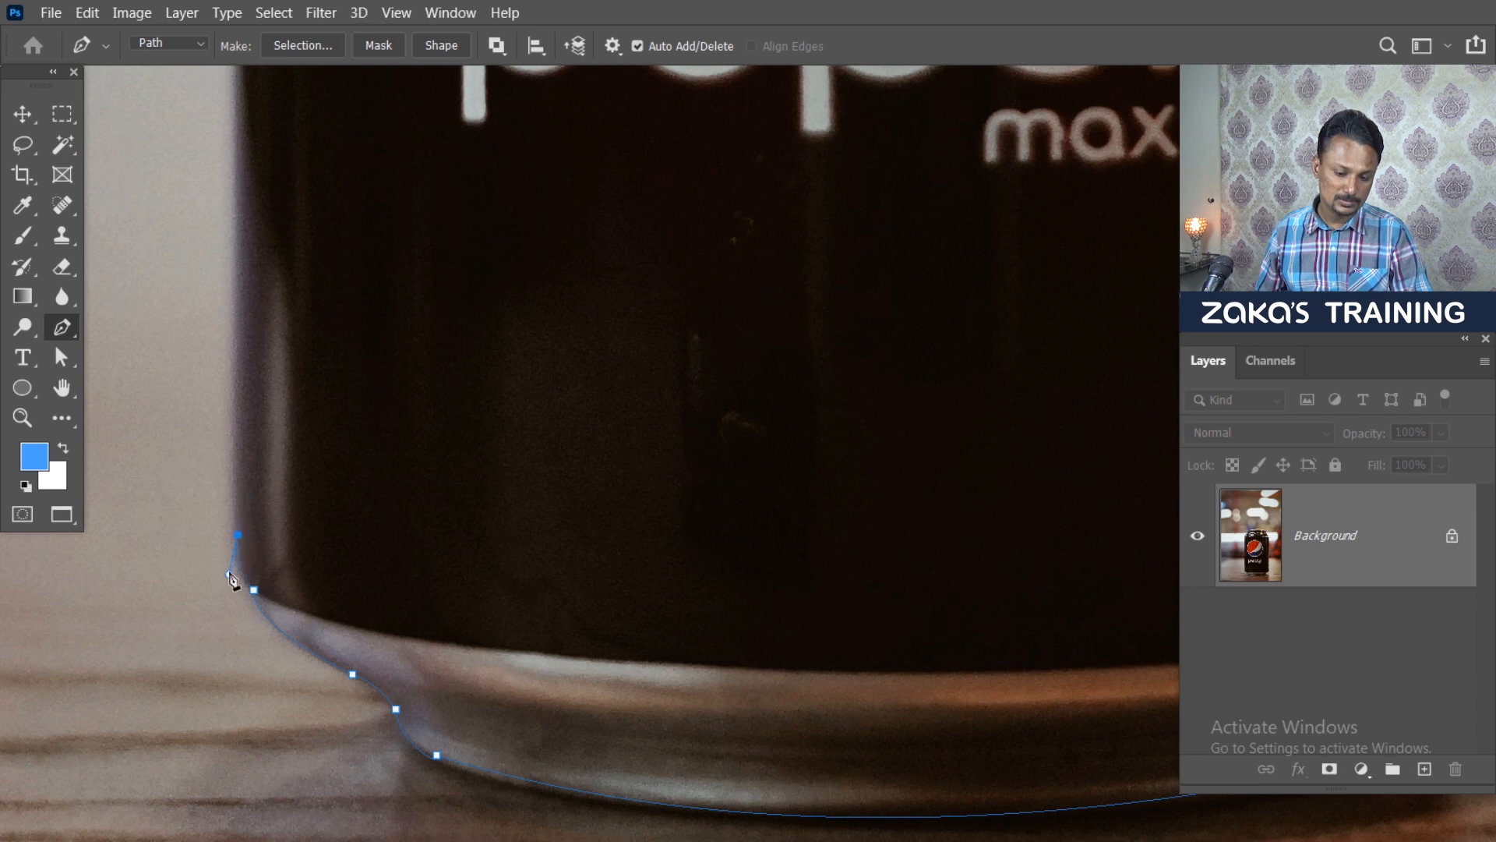
Step: Extend the path straight up the can's left side to an anchor at the start of the shoulder
scroll(300, 513, "down", 3)
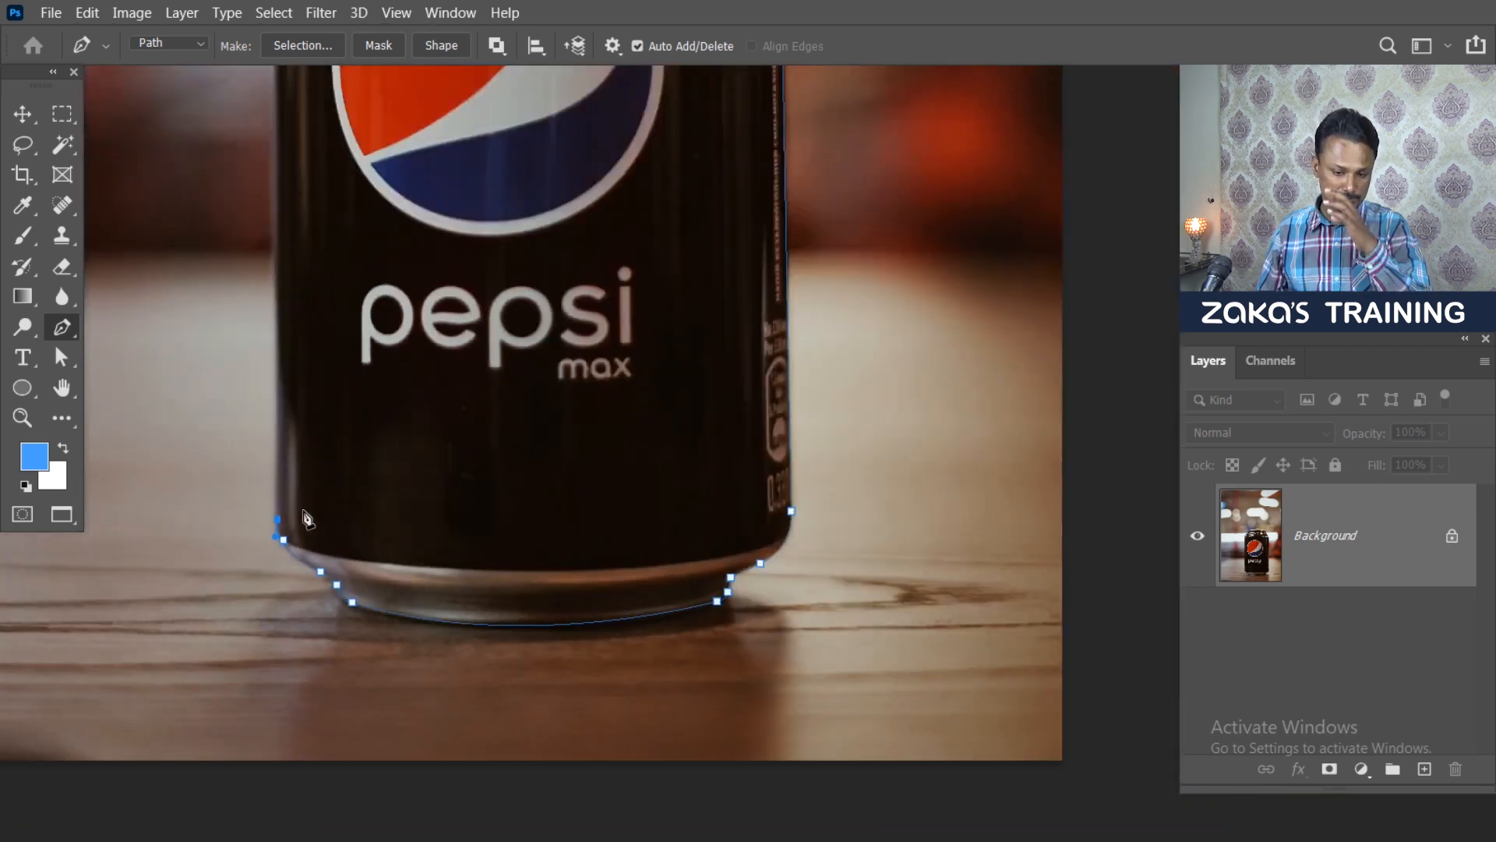
left_click_drag(475, 421, 507, 685)
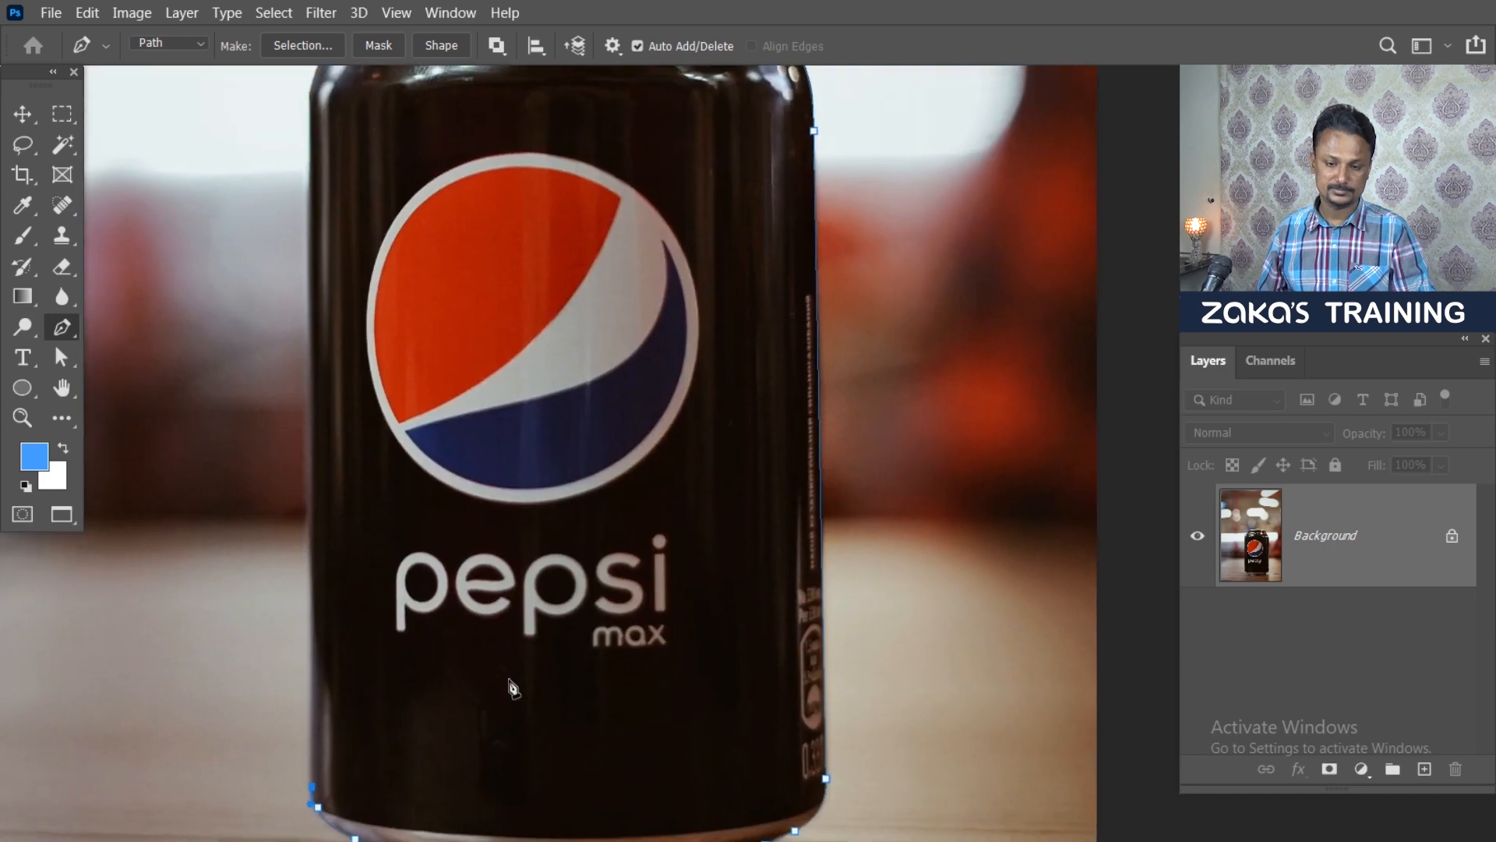
scroll(499, 592, "down", 1)
left_click_drag(500, 311, 491, 361)
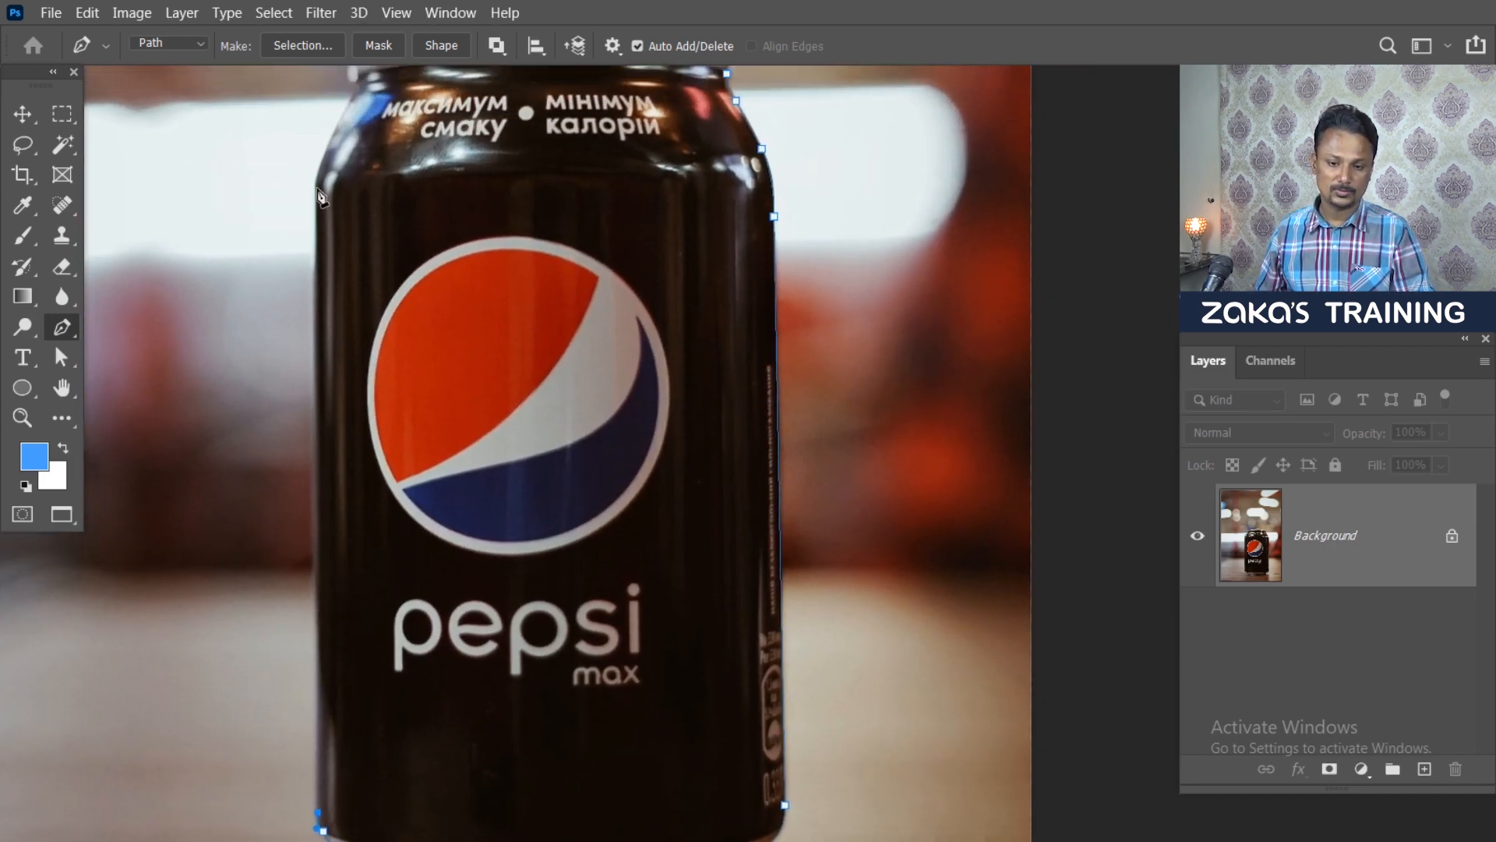
scroll(374, 343, "up", 4)
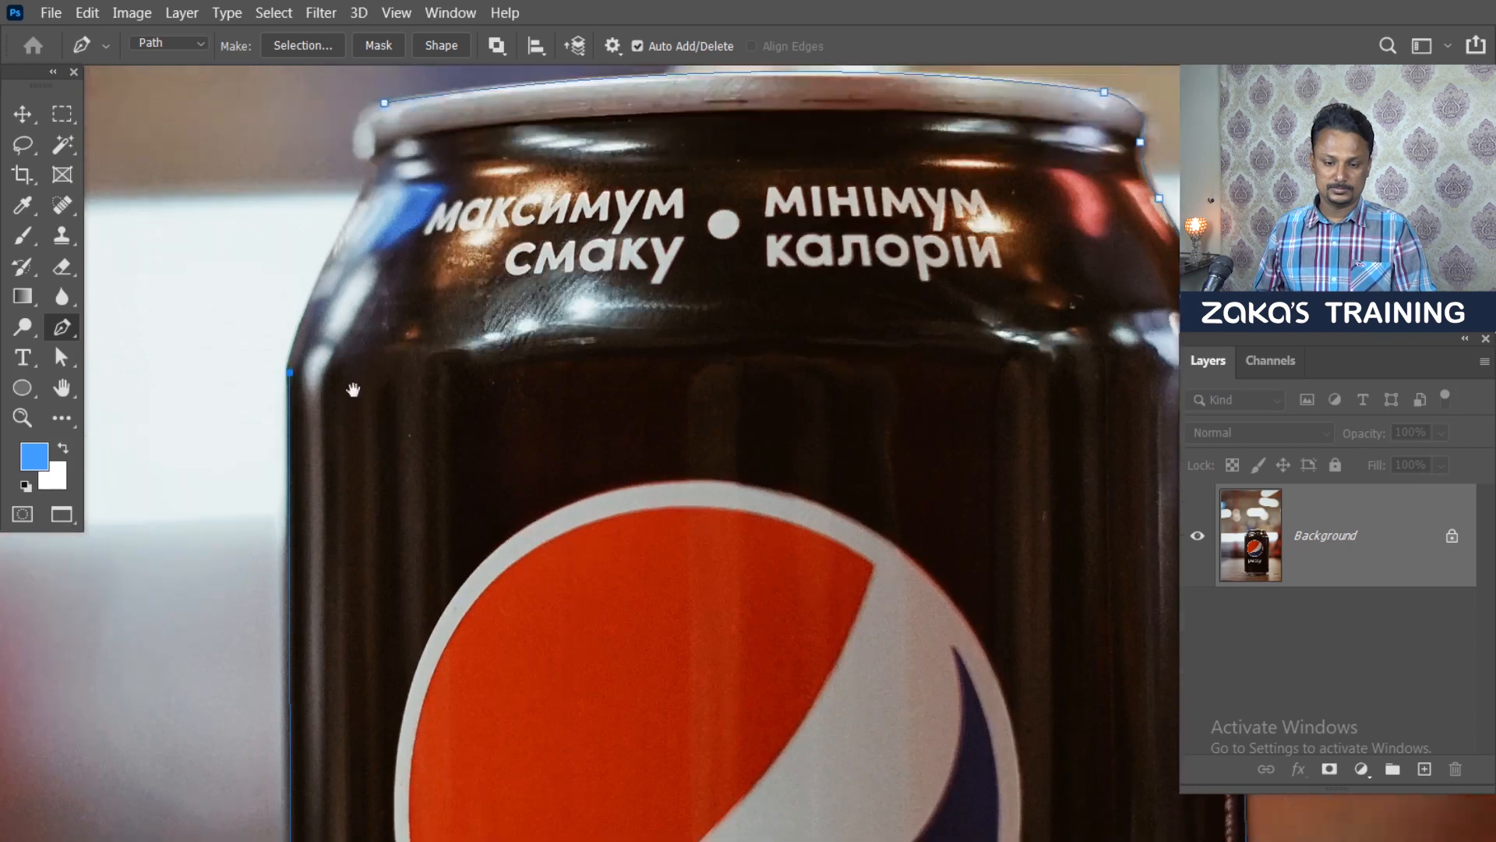
left_click_drag(353, 390, 343, 497)
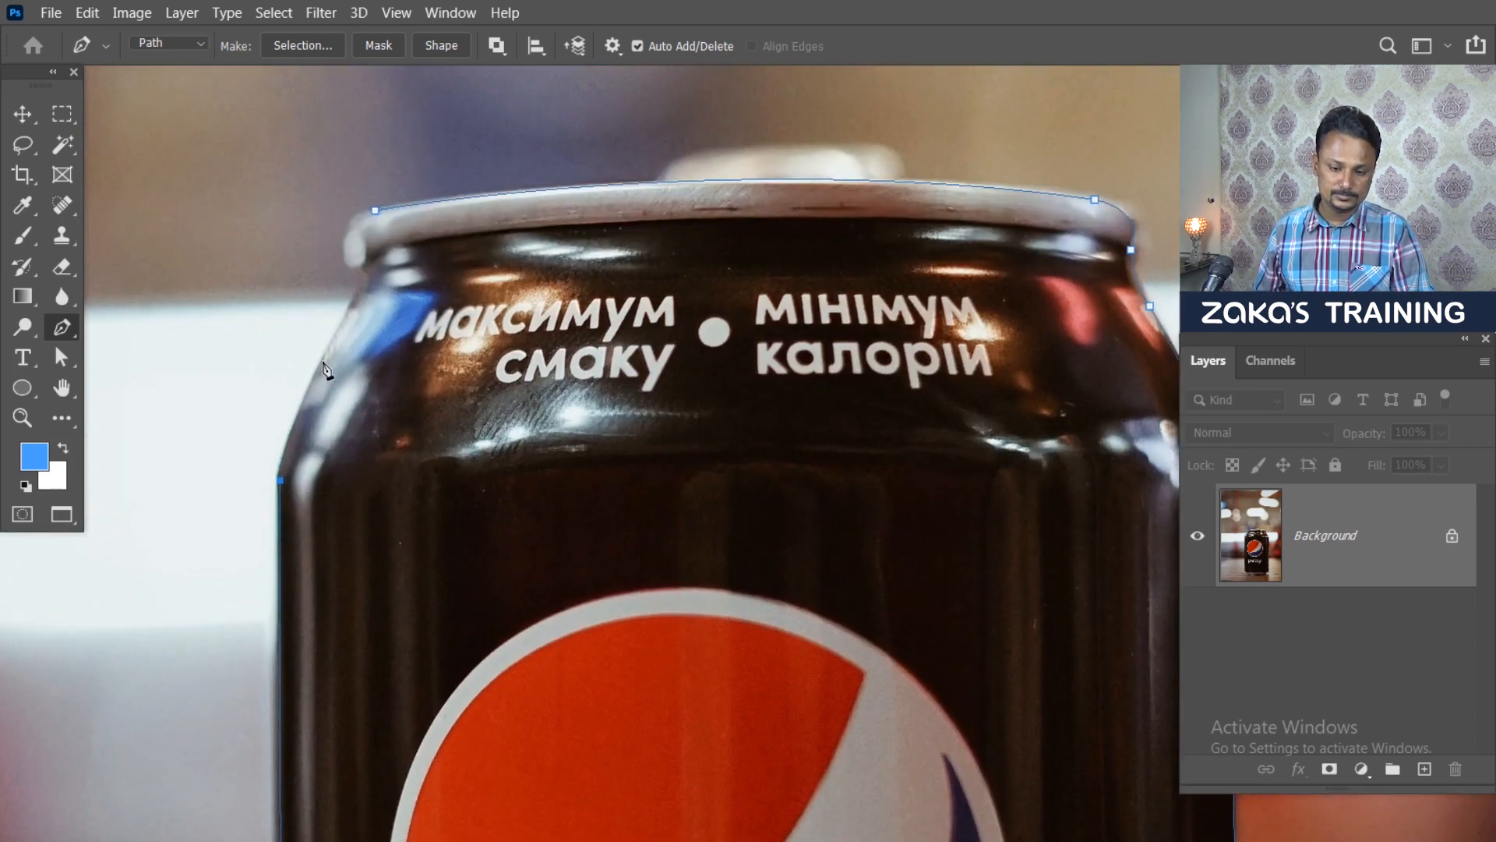
left_click_drag(342, 343, 355, 291)
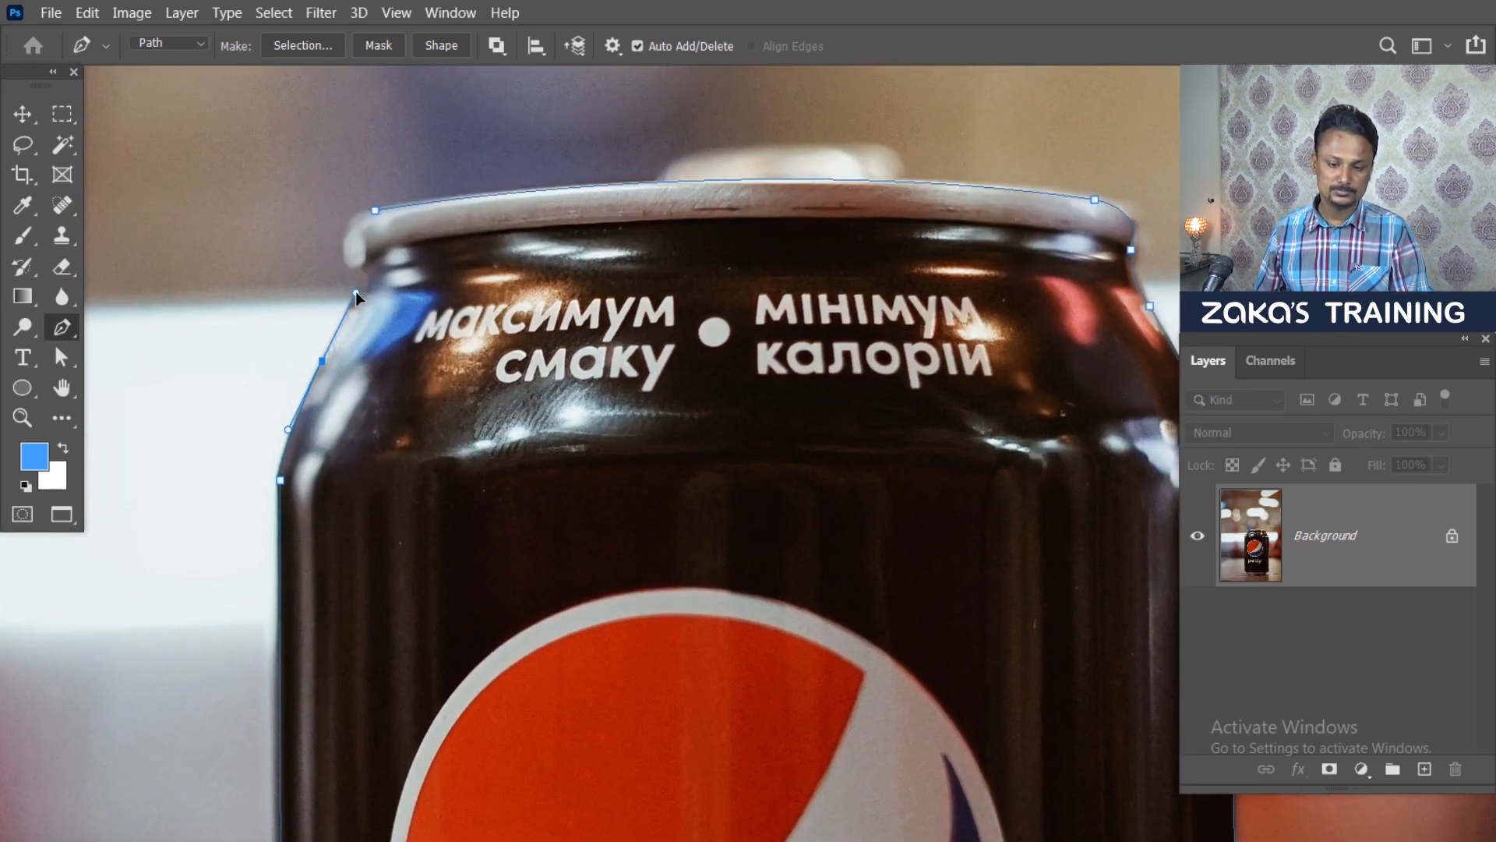
left_click(323, 361, "alt")
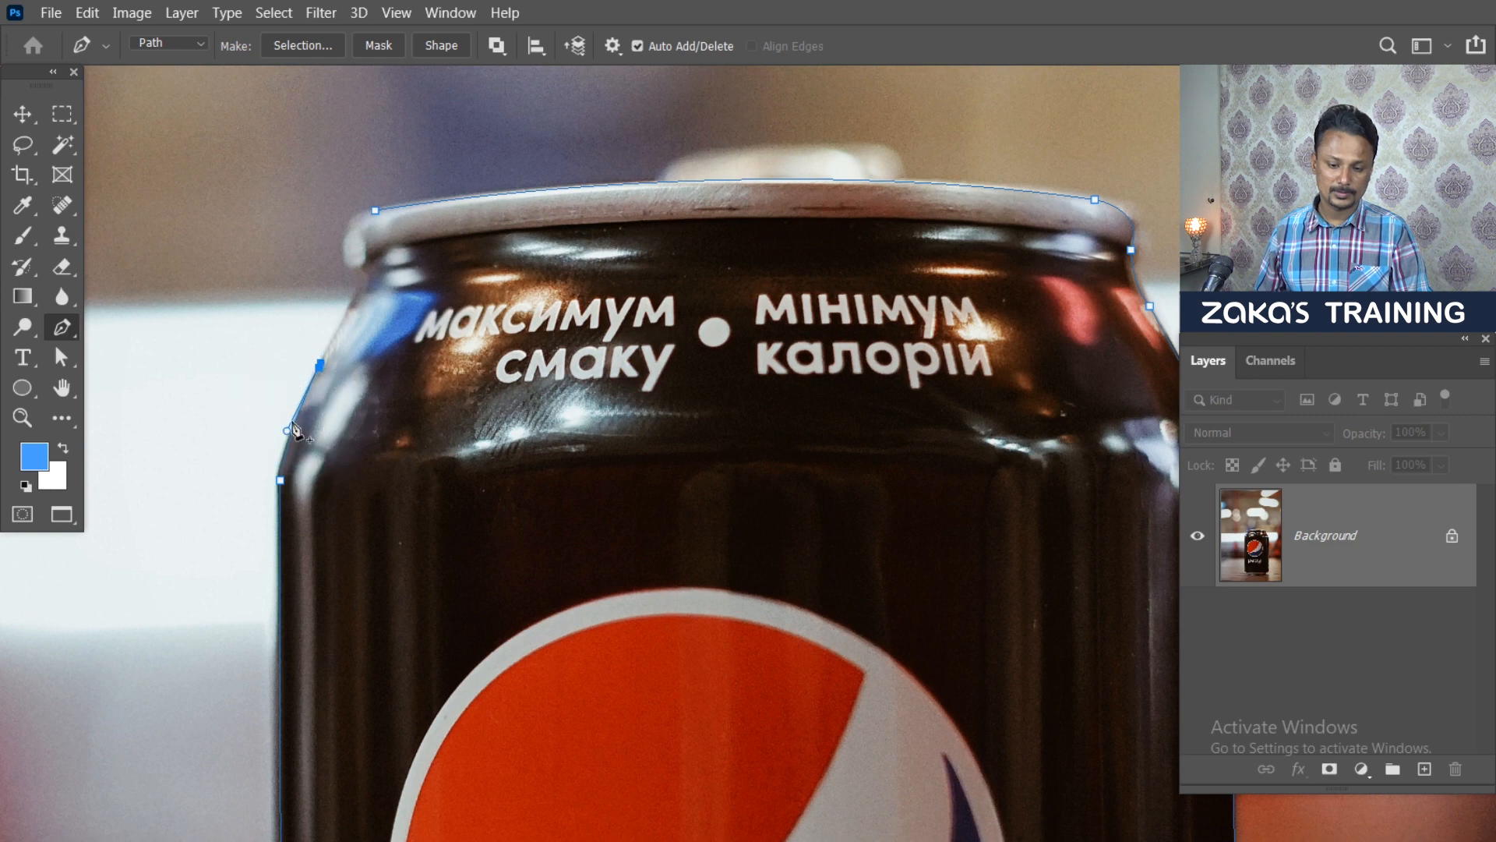
key("ctrl+z")
key("ctrl+z")
key("ctrl+z")
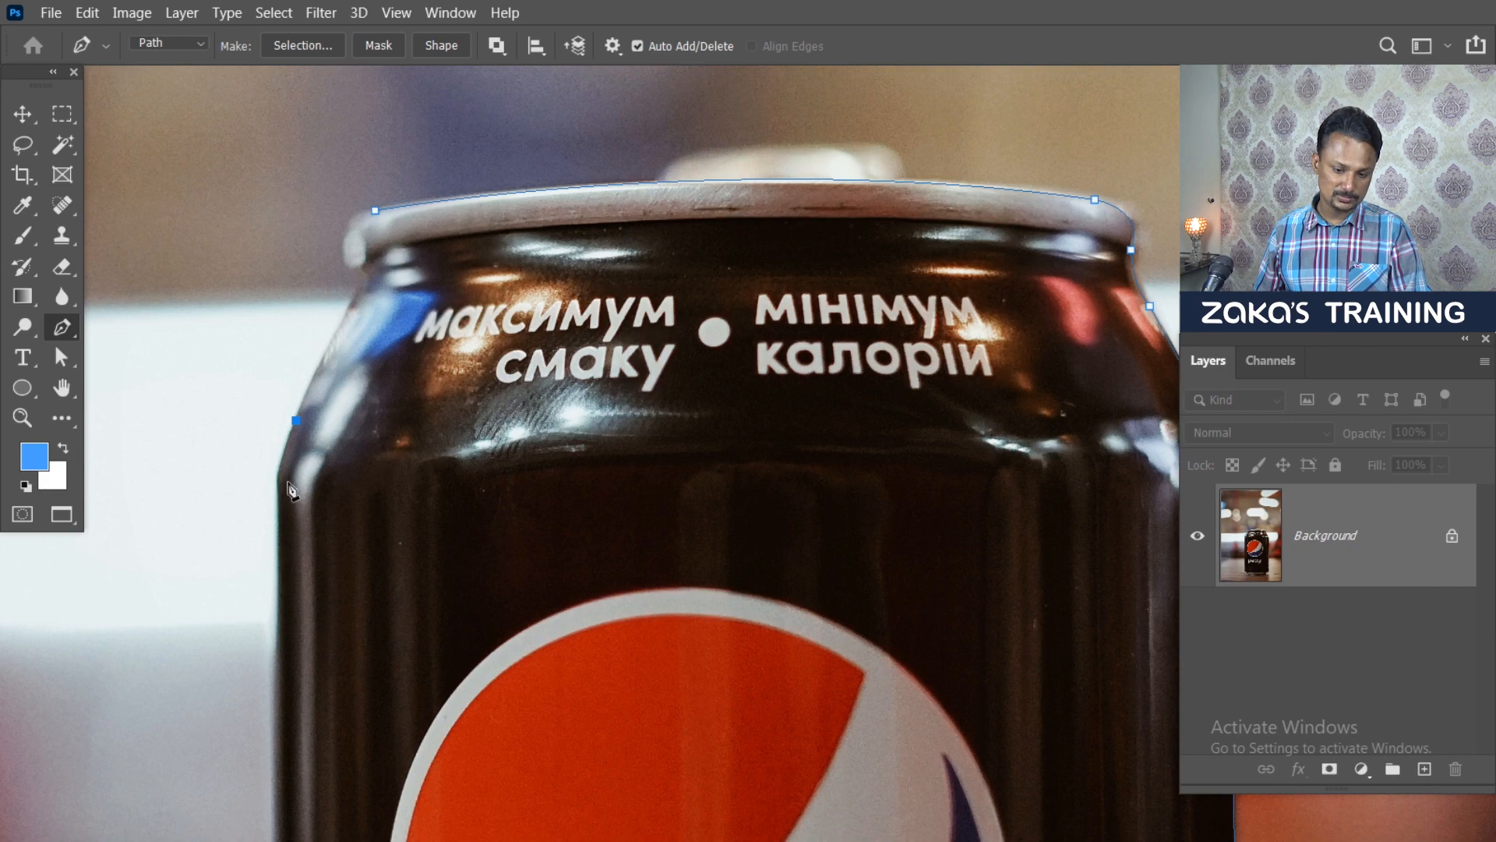
Step: Place the corner anchor again at the start of the can's left shoulder and check the path along the side wall
left_click(279, 477)
left_click_drag(340, 494, 359, 94)
left_click_drag(390, 748, 401, 576)
left_click_drag(382, 187, 370, 545)
left_click_drag(370, 192, 351, 517)
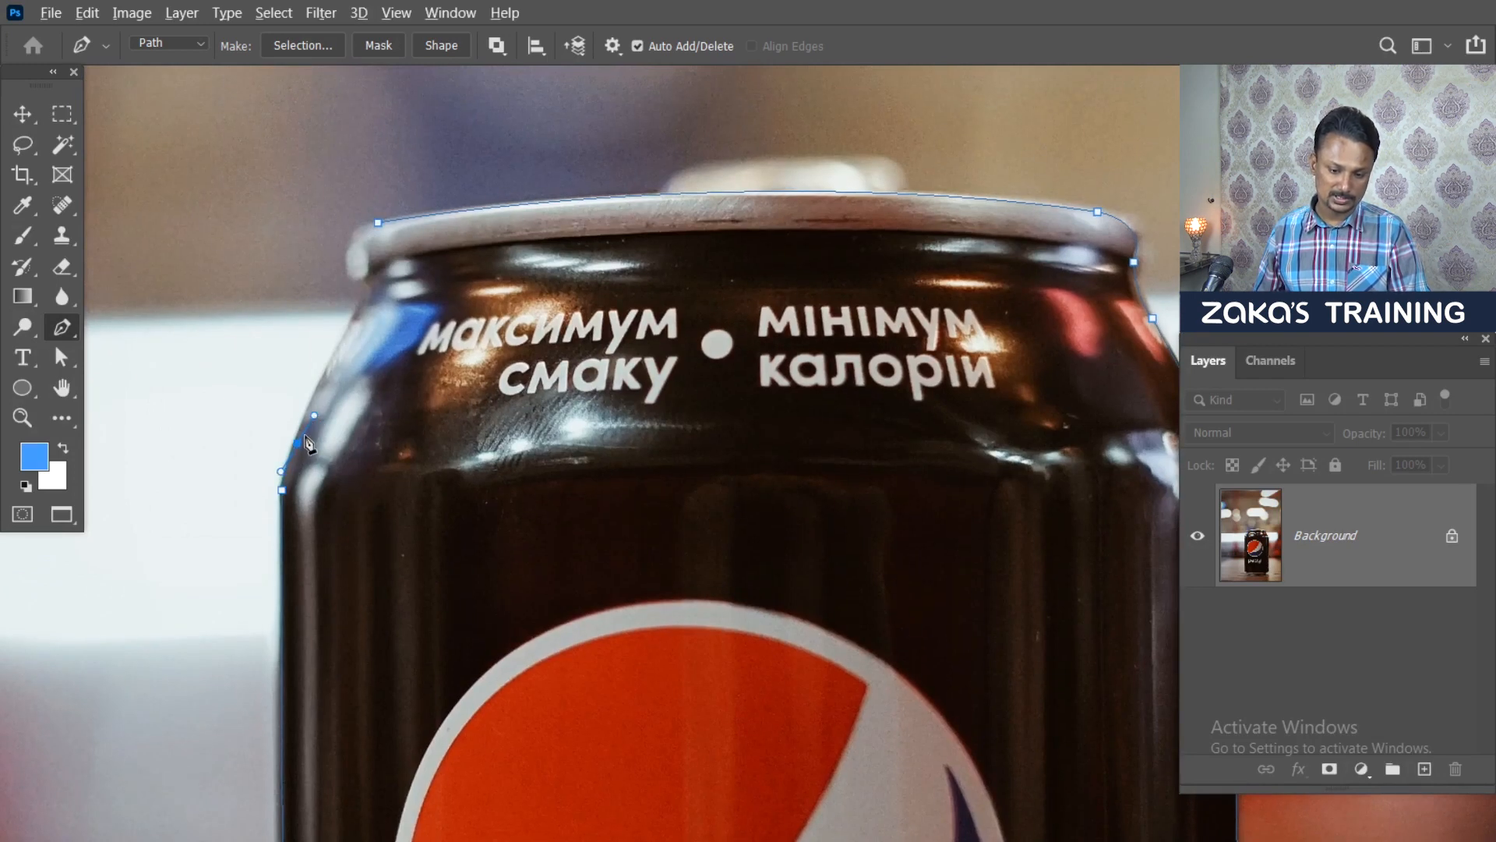
left_click(297, 443, "alt")
scroll(295, 460, "up", 3)
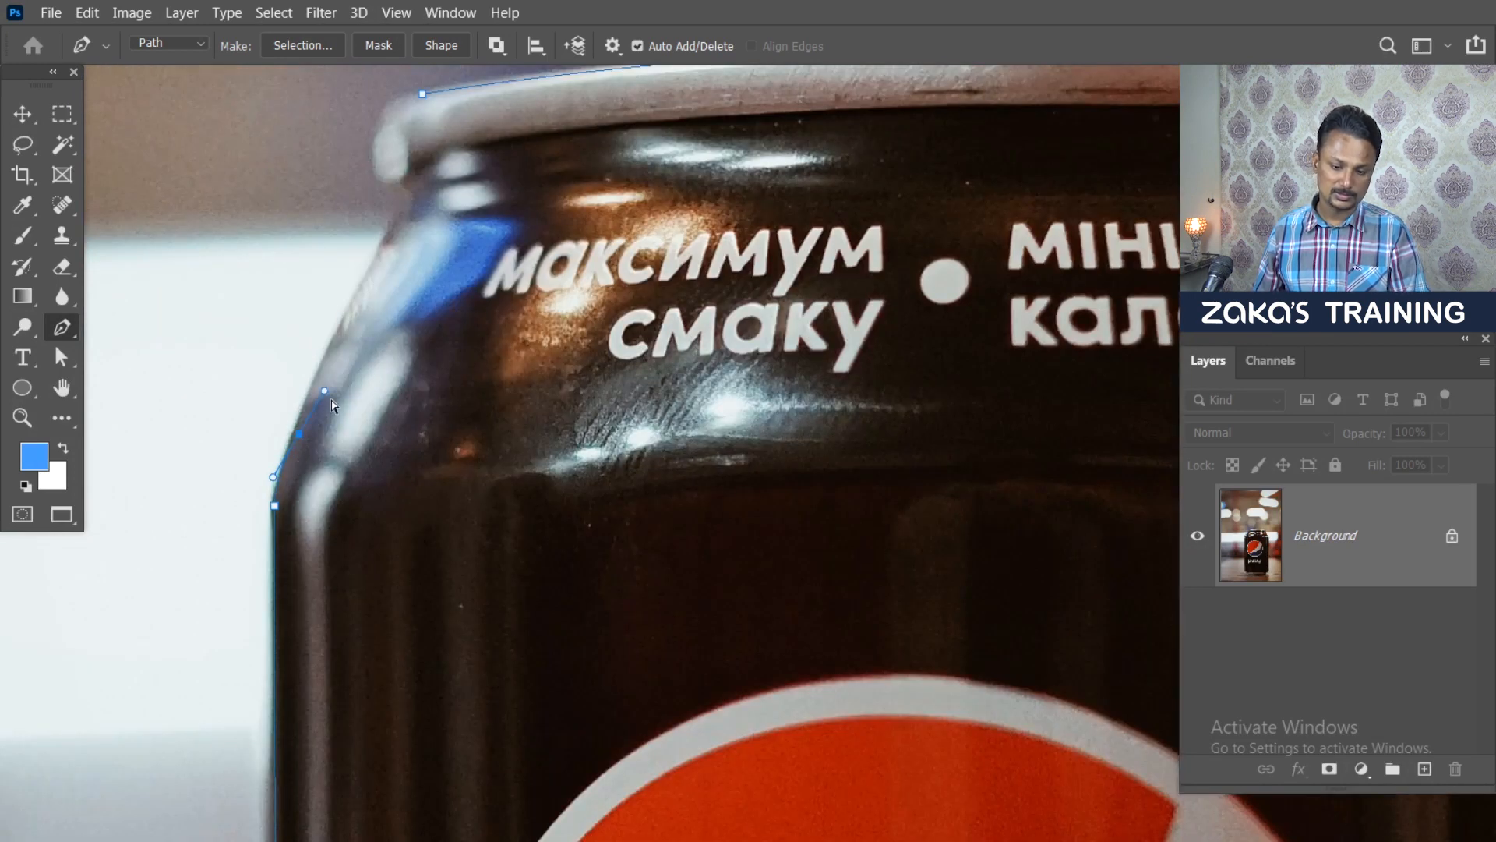
key("ctrl+z")
Step: Curve the path along the can's left shoulder up to an anchor just below the neck
left_click_drag(391, 230, 370, 261)
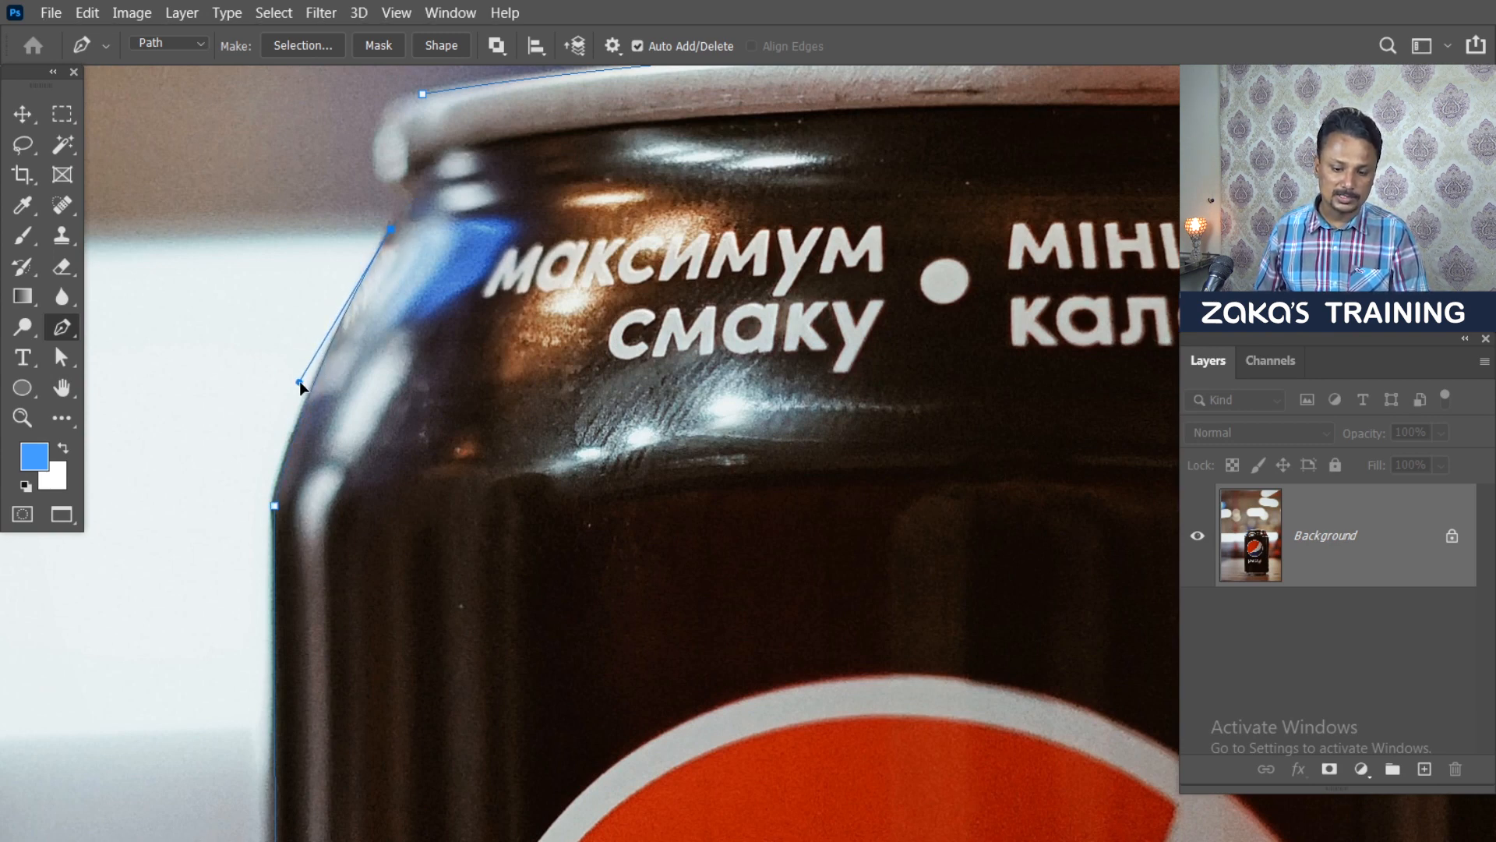
left_click_drag(299, 381, 278, 442)
scroll(400, 295, "up", 2)
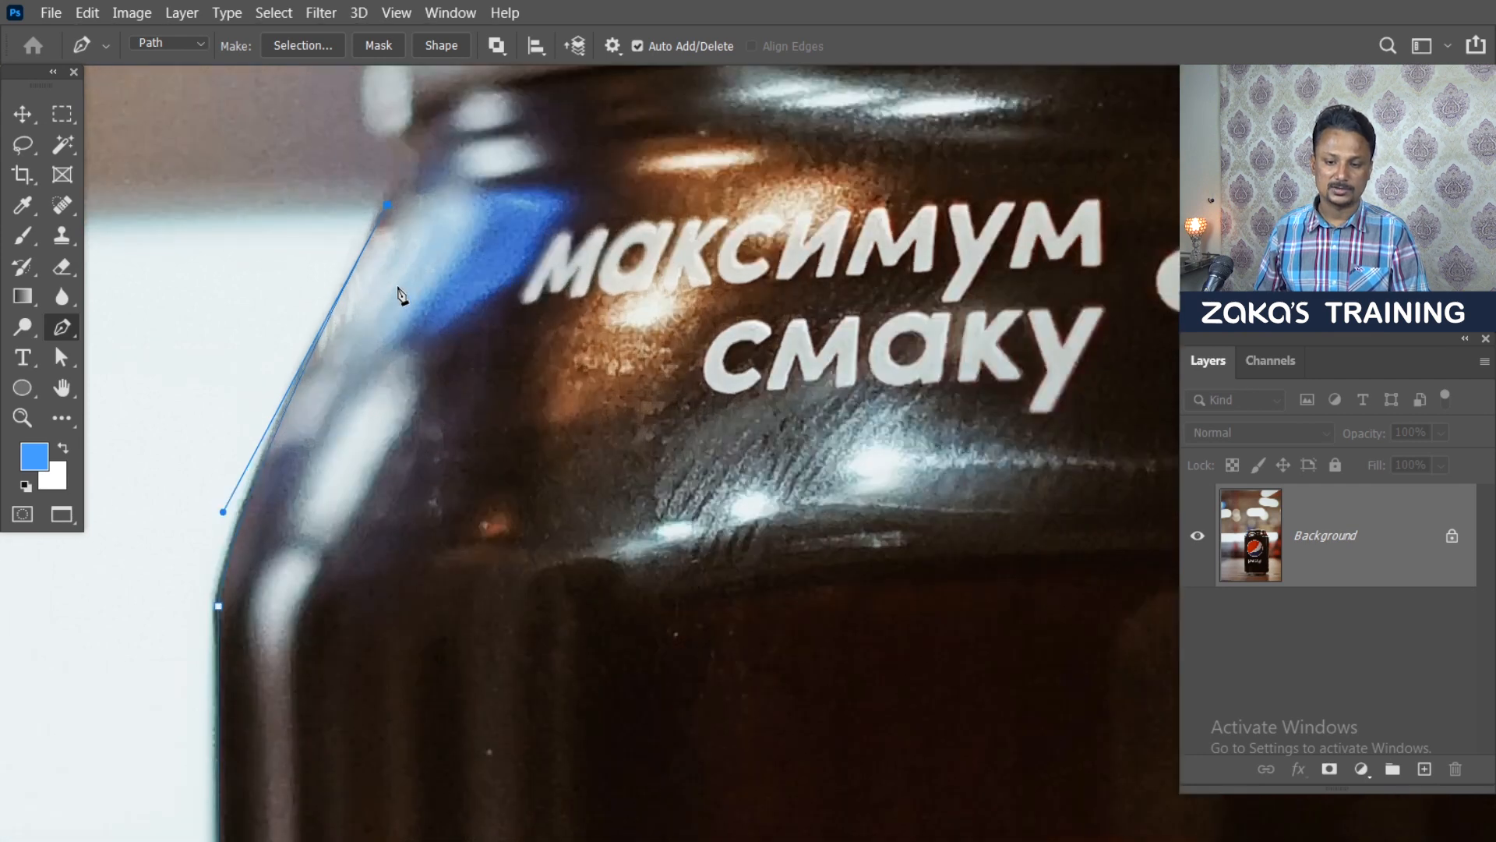
Step: Trace the neck notch with a curved anchor without an outgoing handle, and close the path around the rim at its starting anchor
left_click_drag(400, 295, 381, 454)
left_click_drag(366, 297, 340, 285)
left_click(366, 296, "alt")
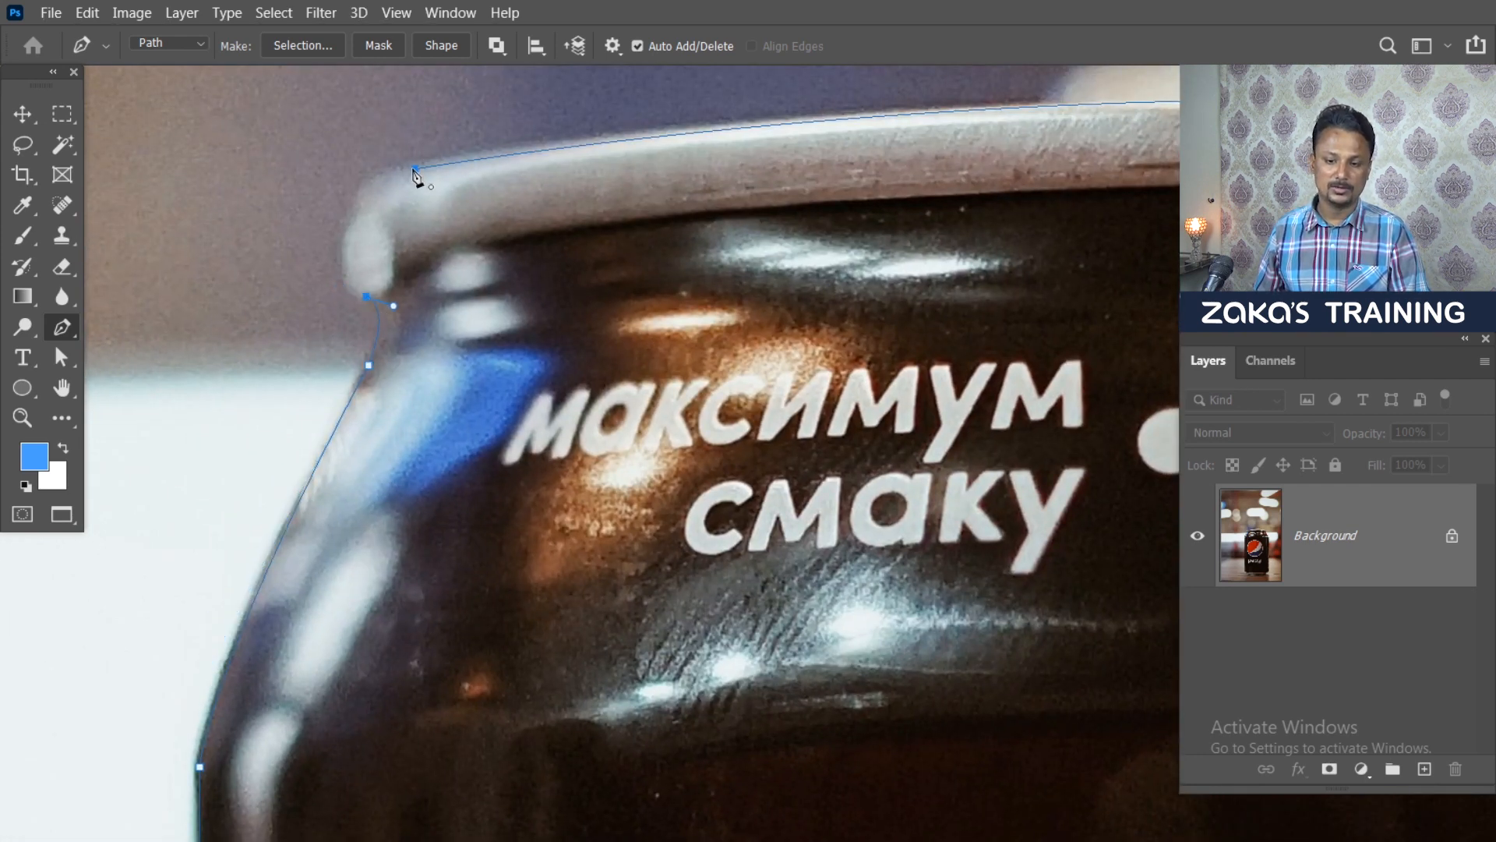
left_click_drag(415, 168, 522, 129)
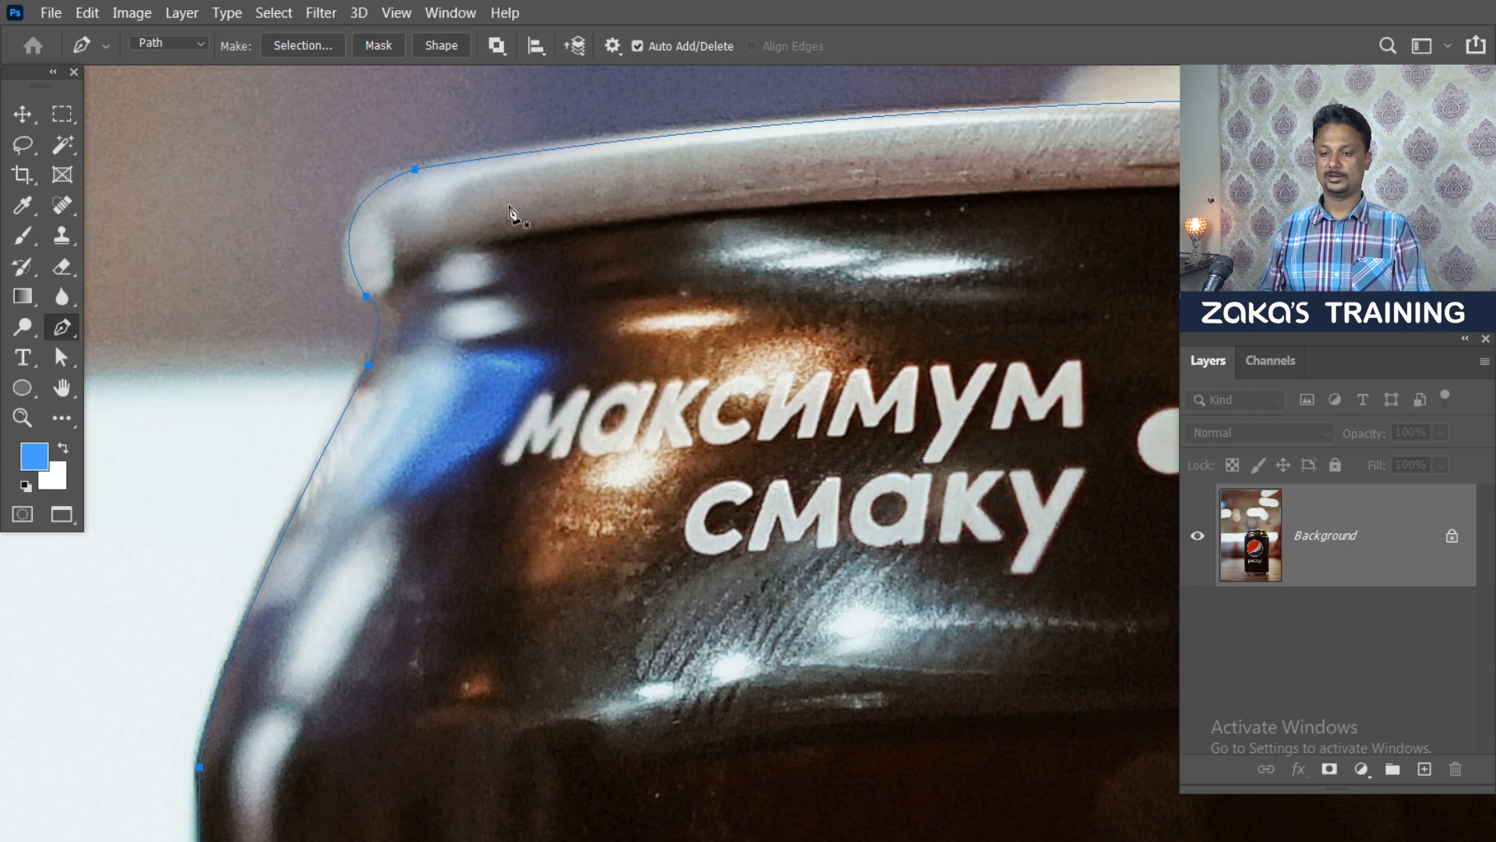
Step: Convert the closed can path into a selection and copy the selected can onto a new layer
key("ctrl+0")
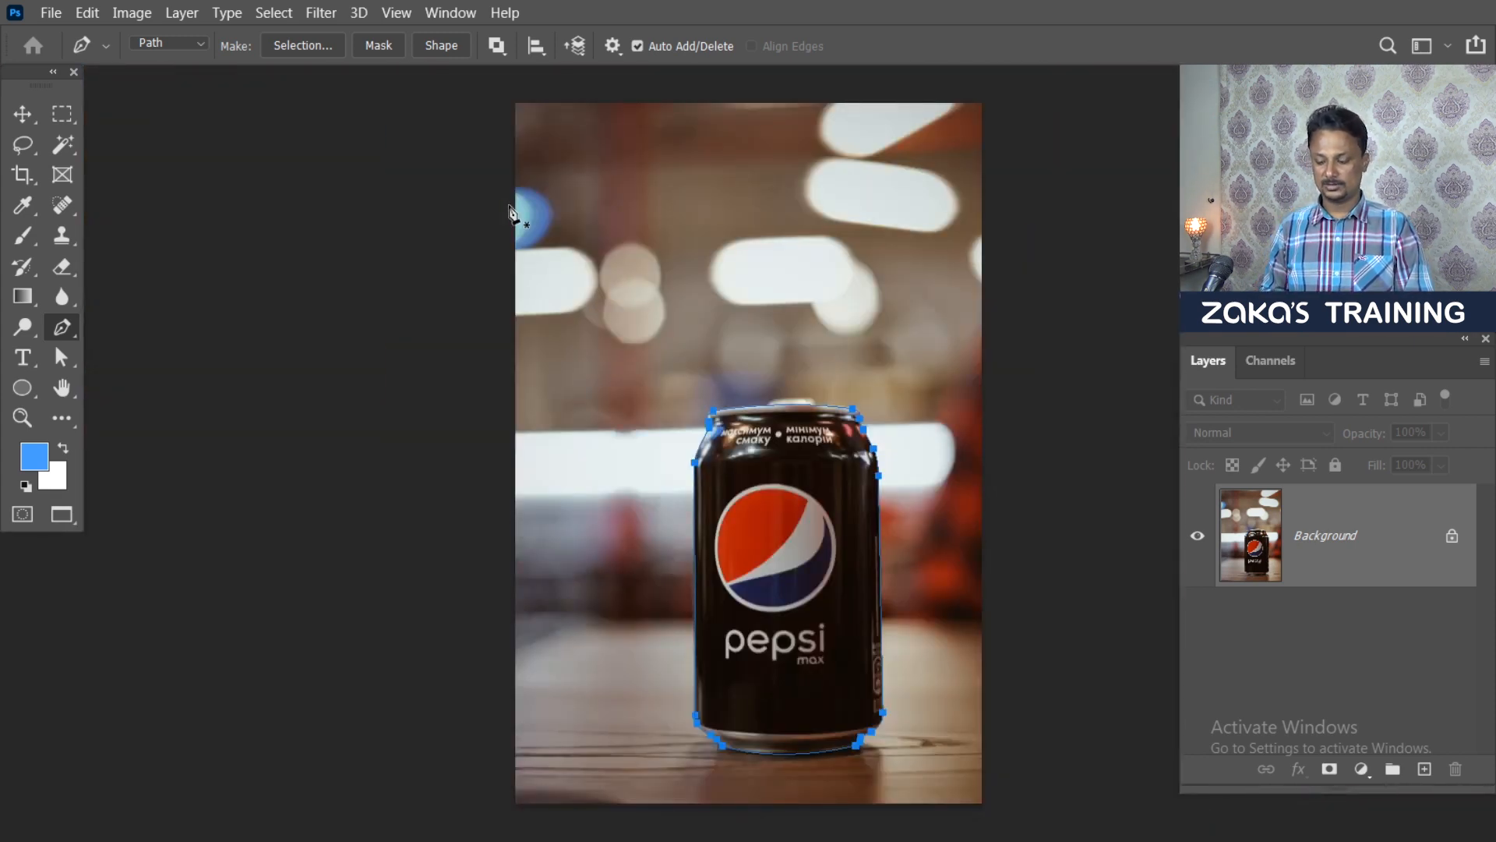
key("ctrl+Return")
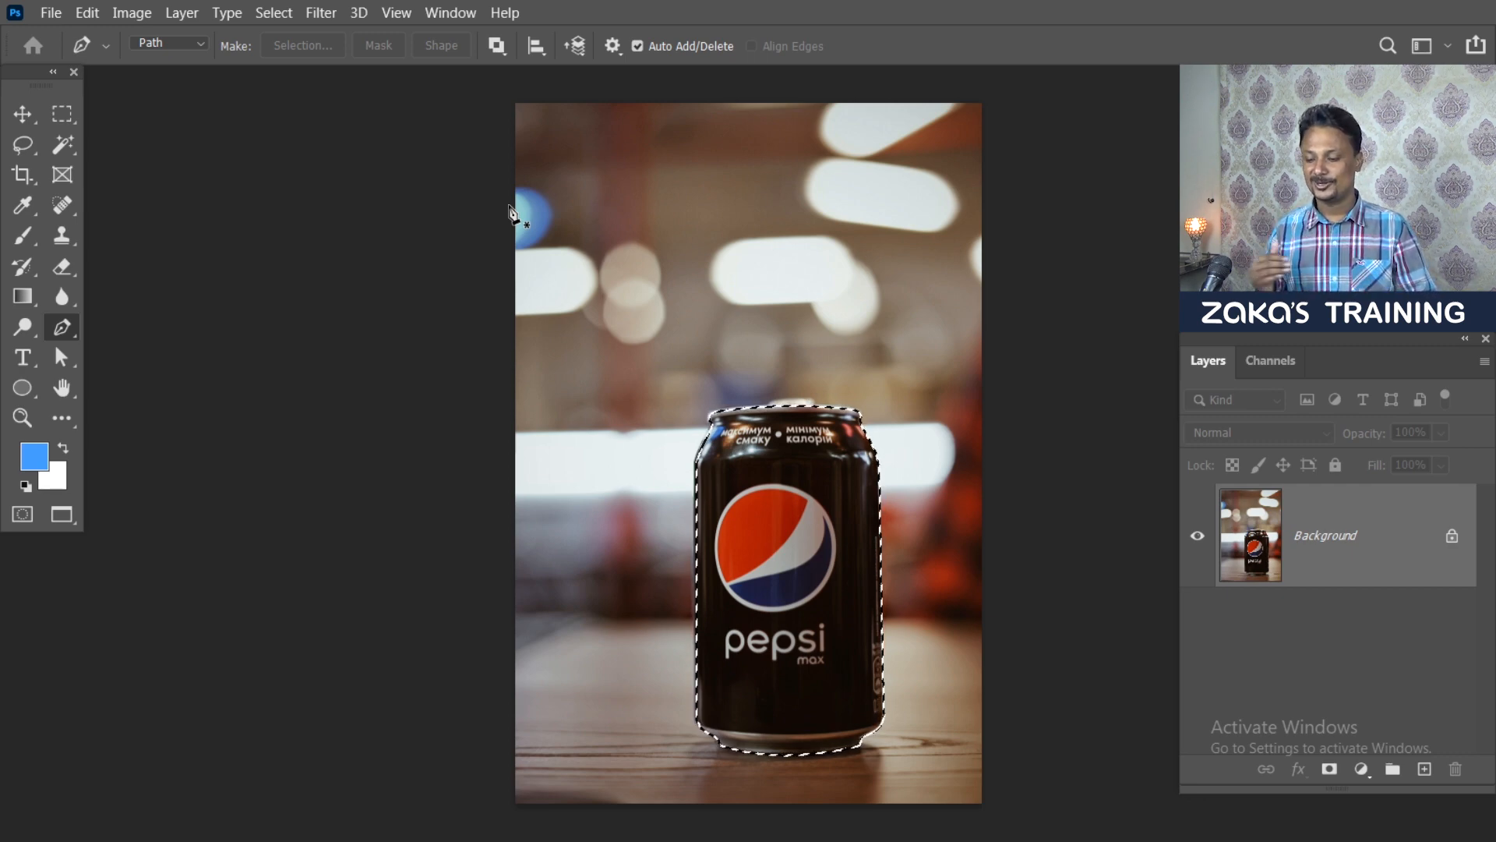
scroll(810, 506, "up", 3)
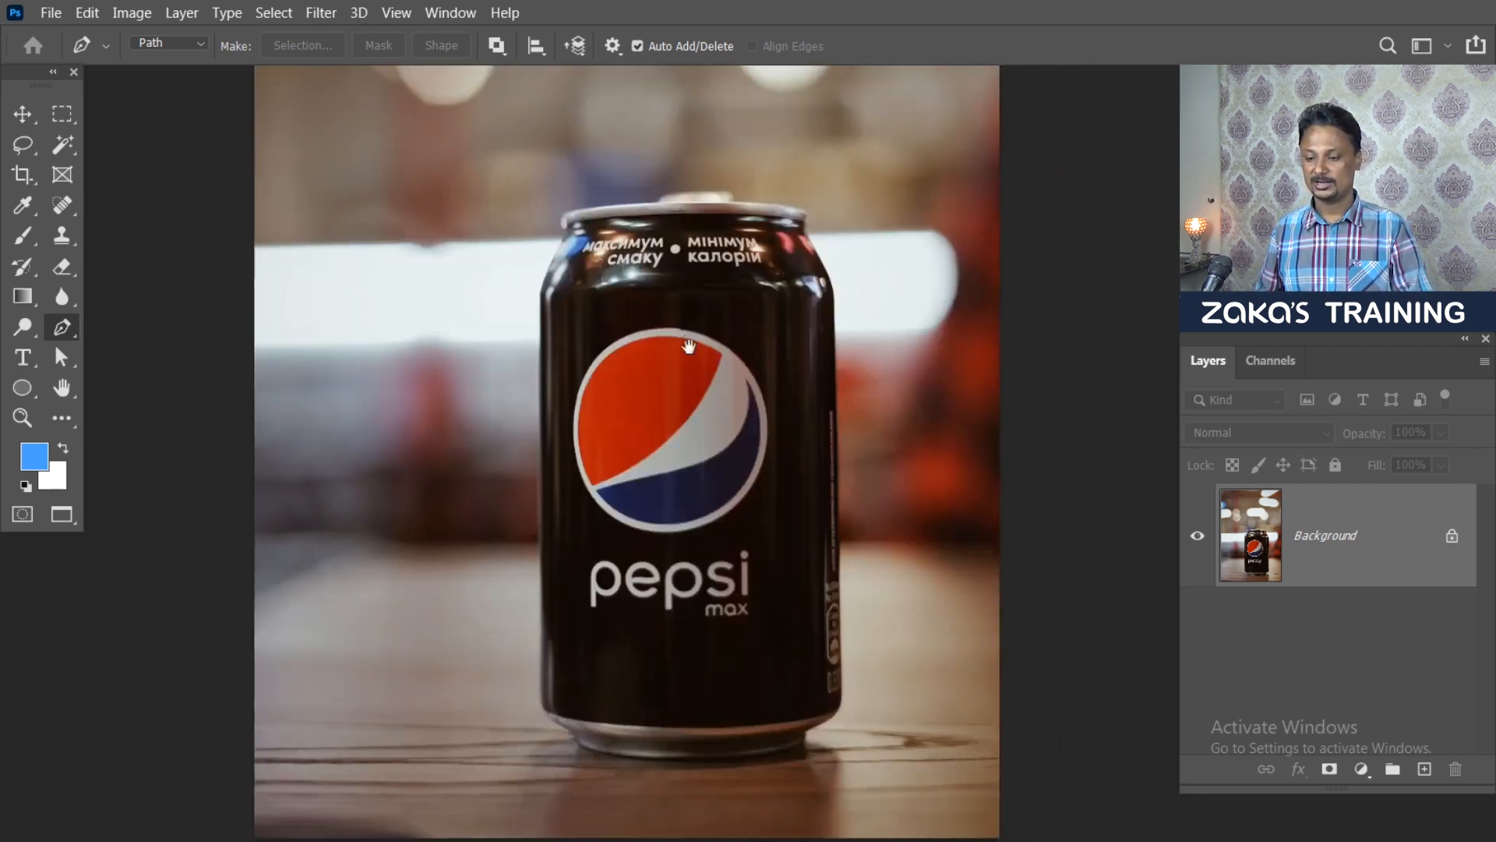
left_click_drag(689, 346, 686, 345)
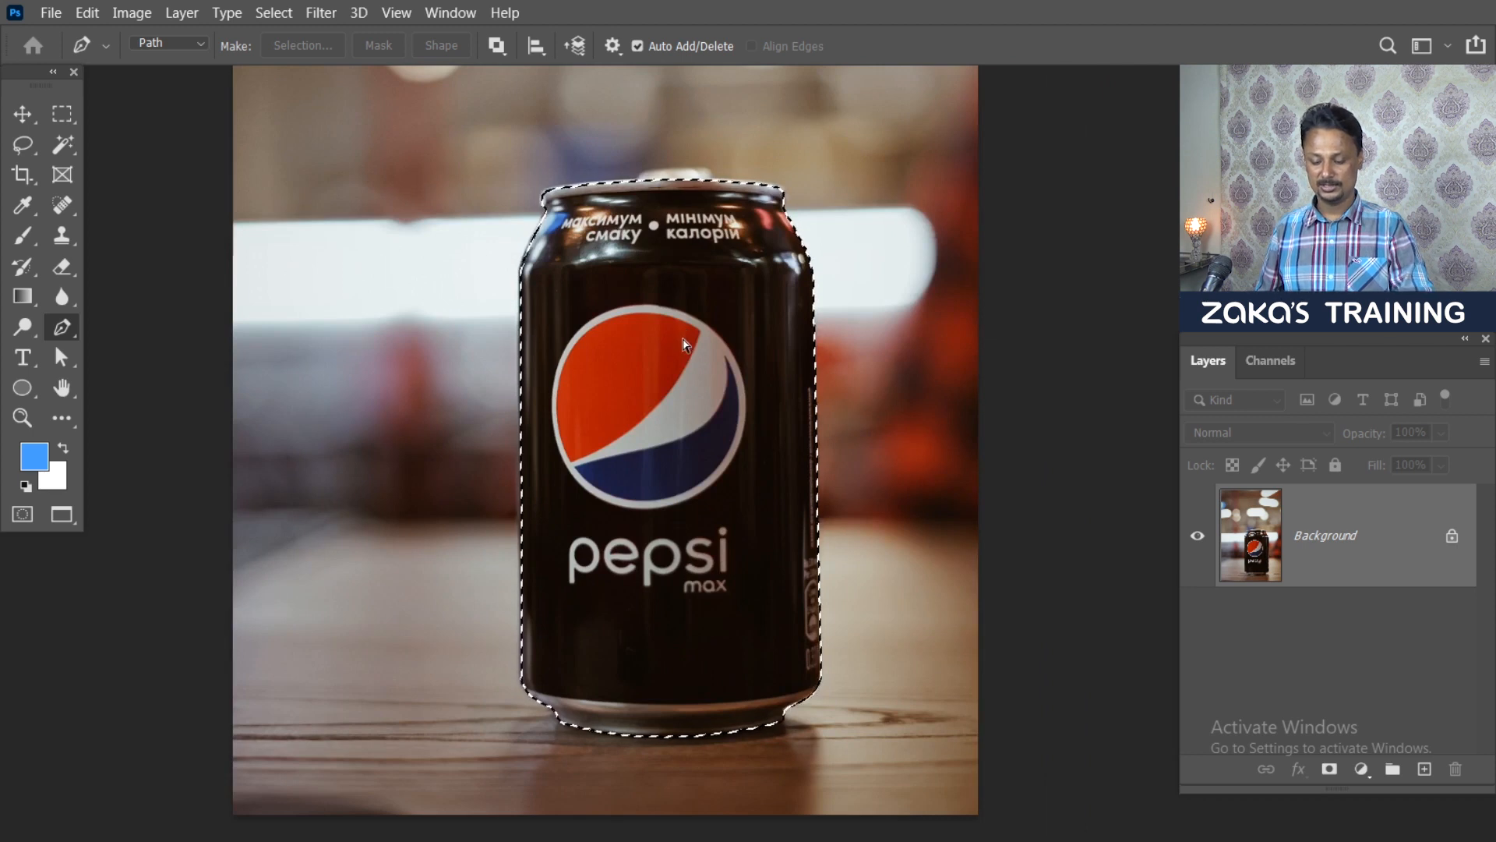
key("ctrl+j")
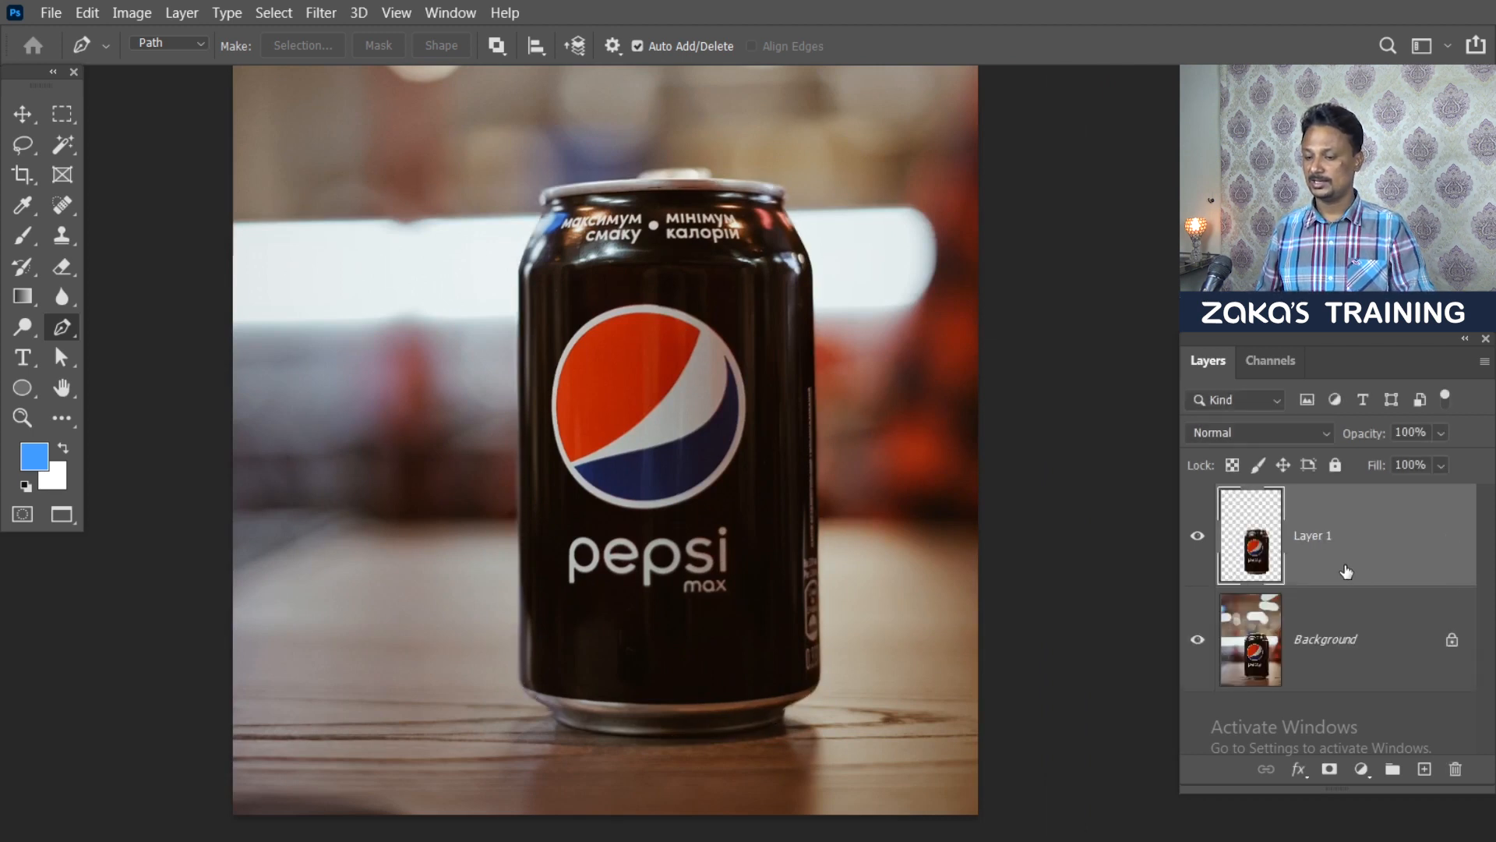
left_click(23, 113)
left_click_drag(707, 390, 643, 405)
key("ctrl+z")
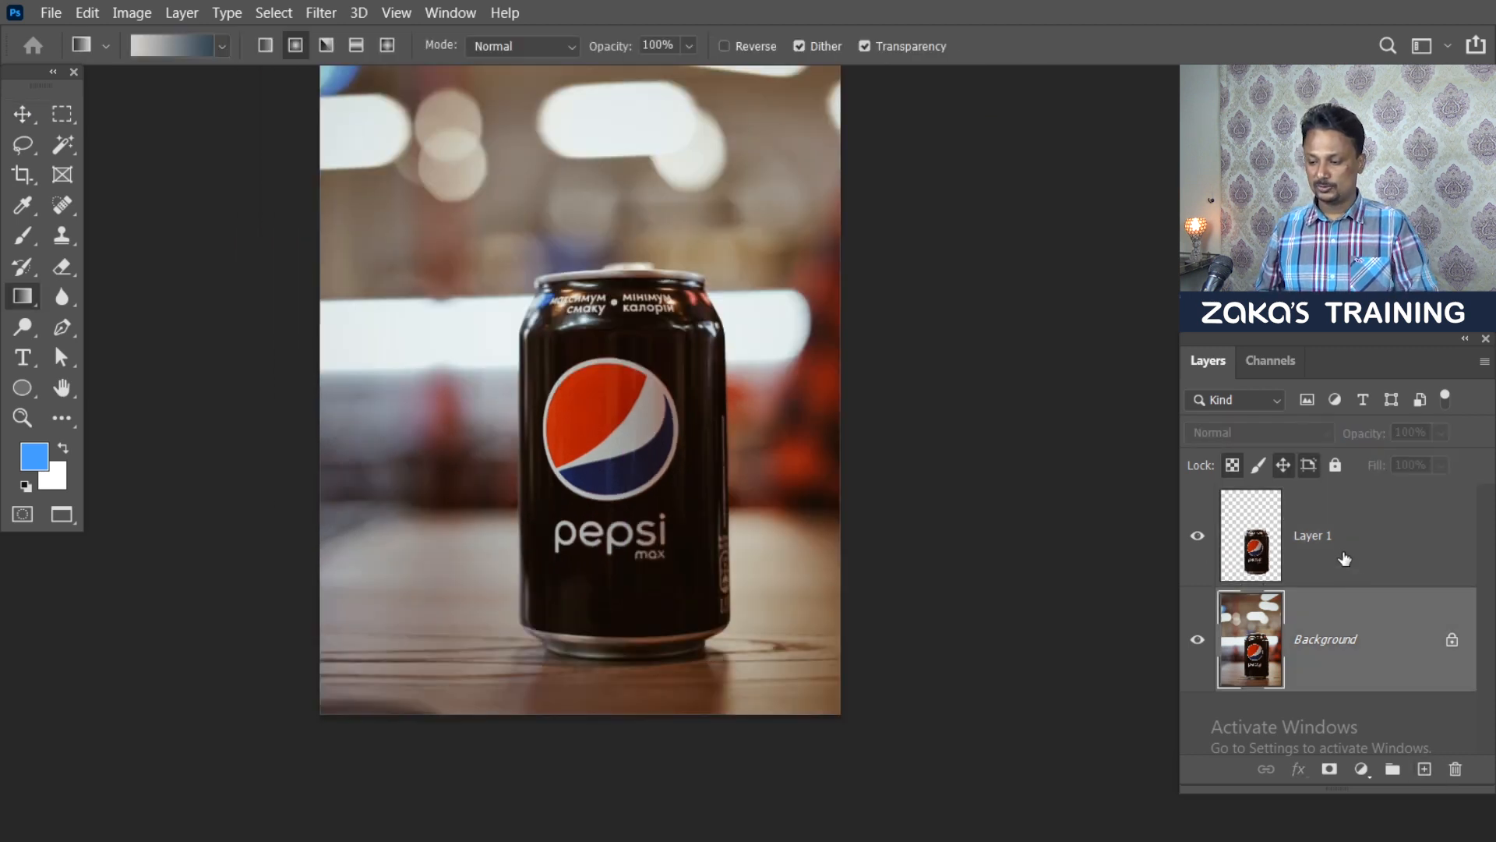
Step: Add a new empty layer and arrange it directly beneath the cut-out can layer
left_click(1344, 558)
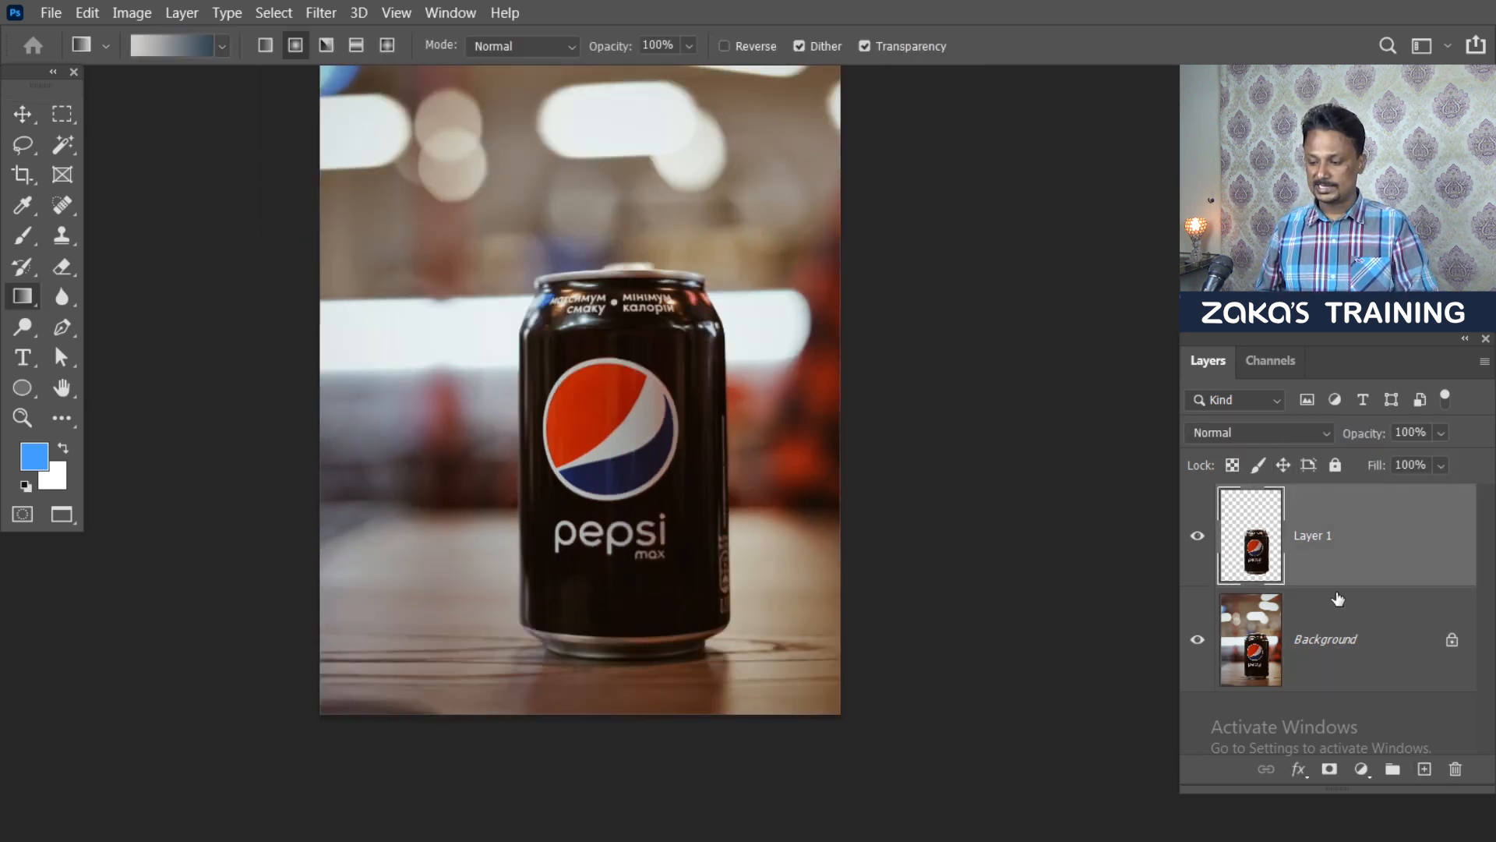
left_click(1426, 771)
left_click_drag(1326, 628, 1329, 551)
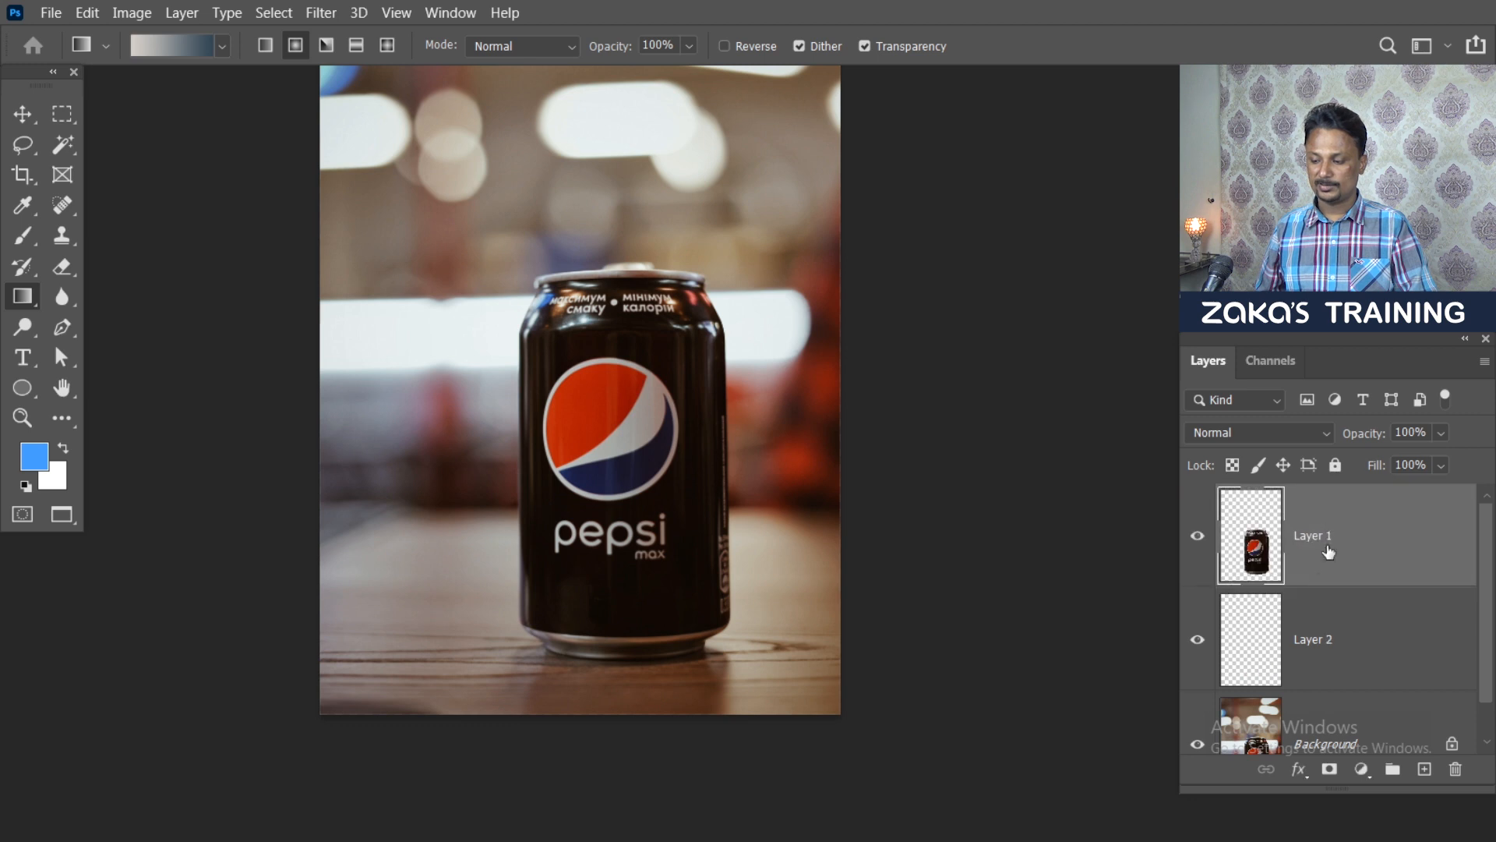
Step: Fill the empty layer with a grey-to-blue radial gradient centred behind the can, and inspect the cutout in full-screen view
left_click(1291, 637)
right_click(22, 302)
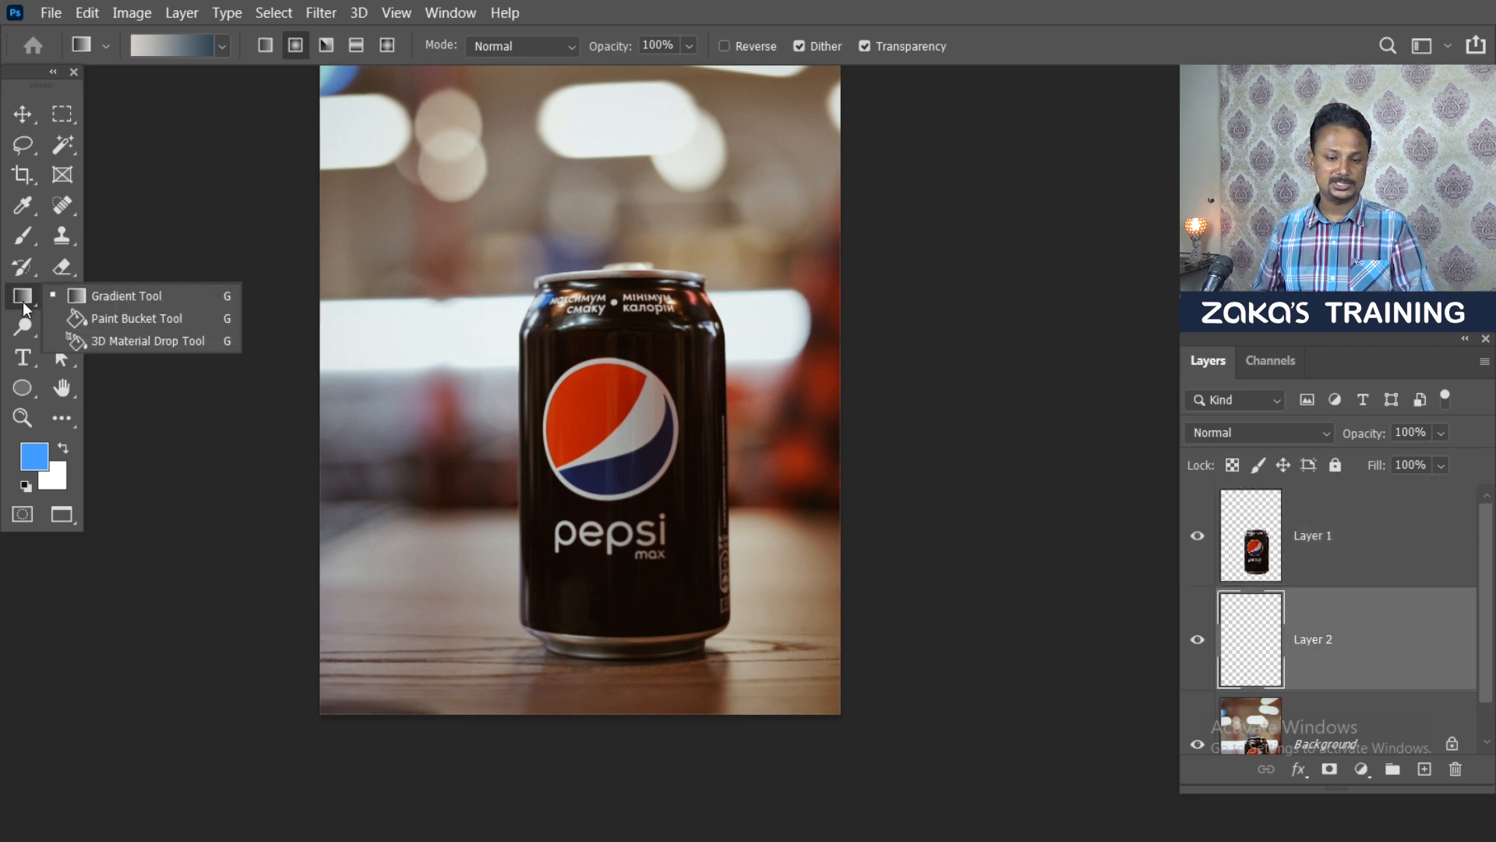
left_click(105, 298)
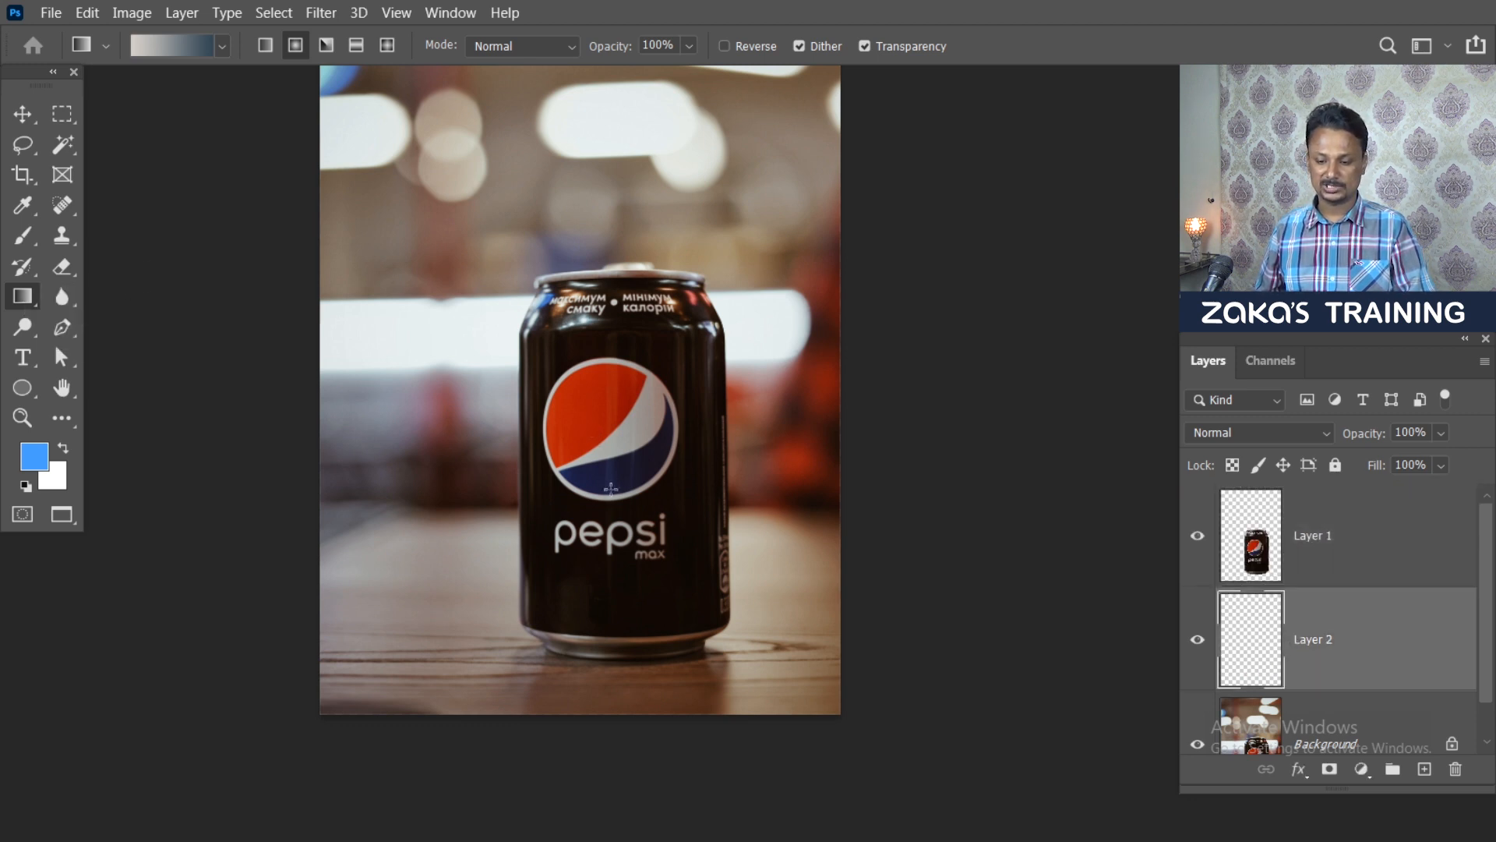
left_click_drag(610, 488, 895, 703)
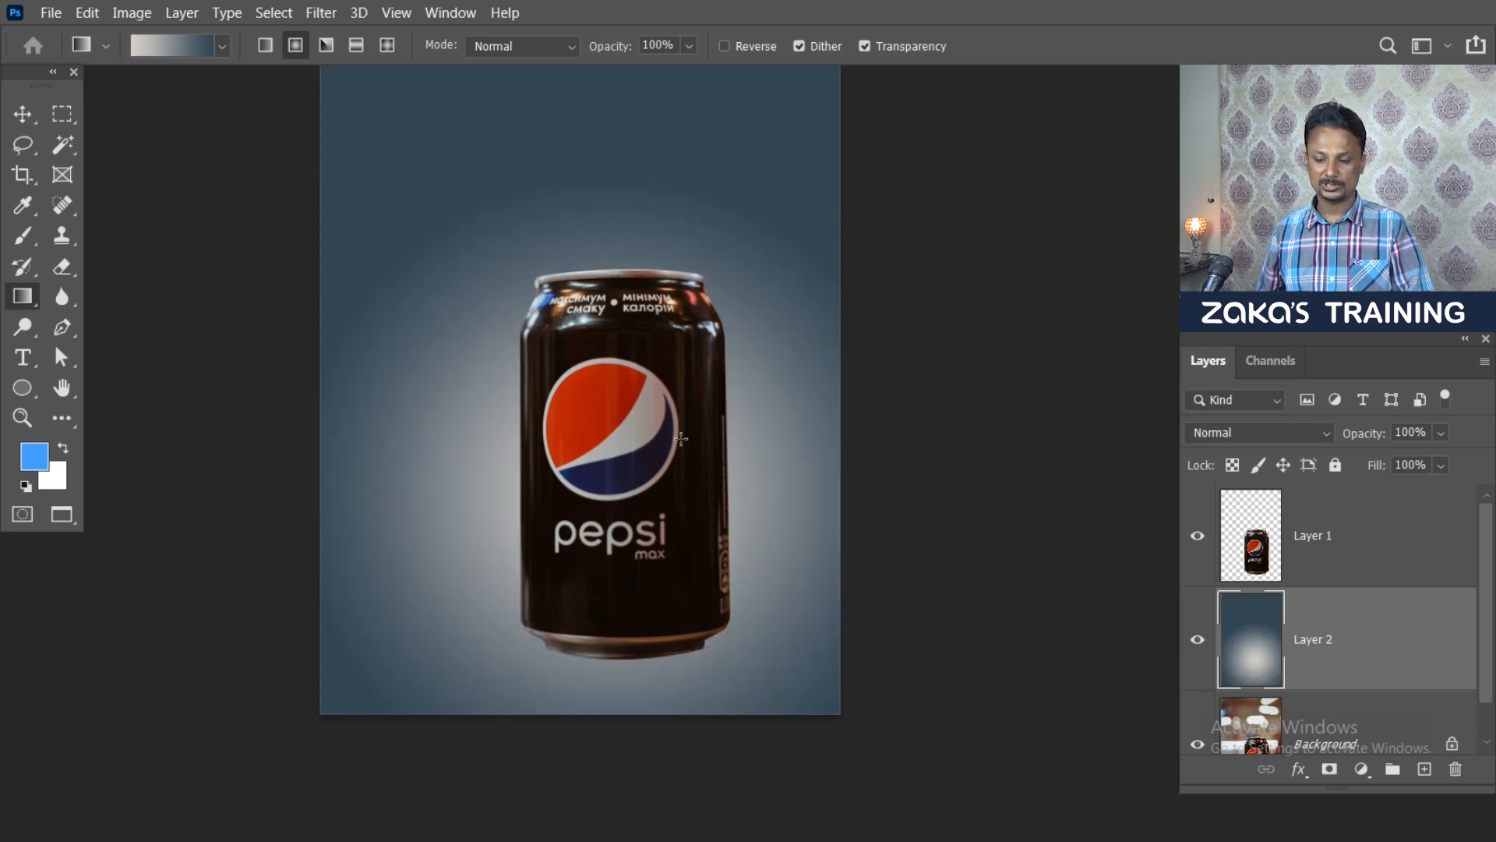
scroll(681, 439, "up", 3)
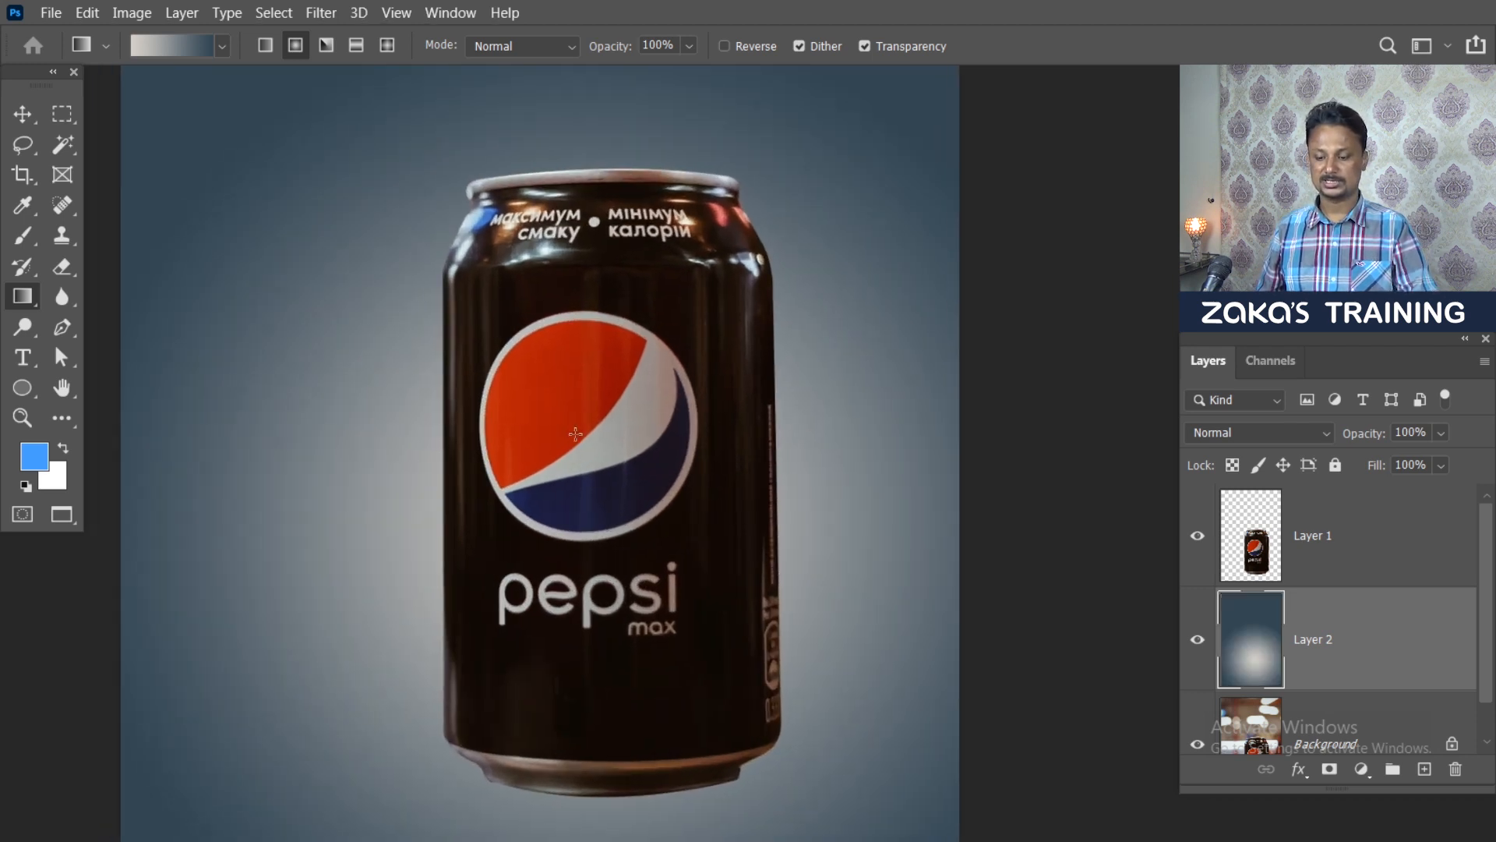
key("f")
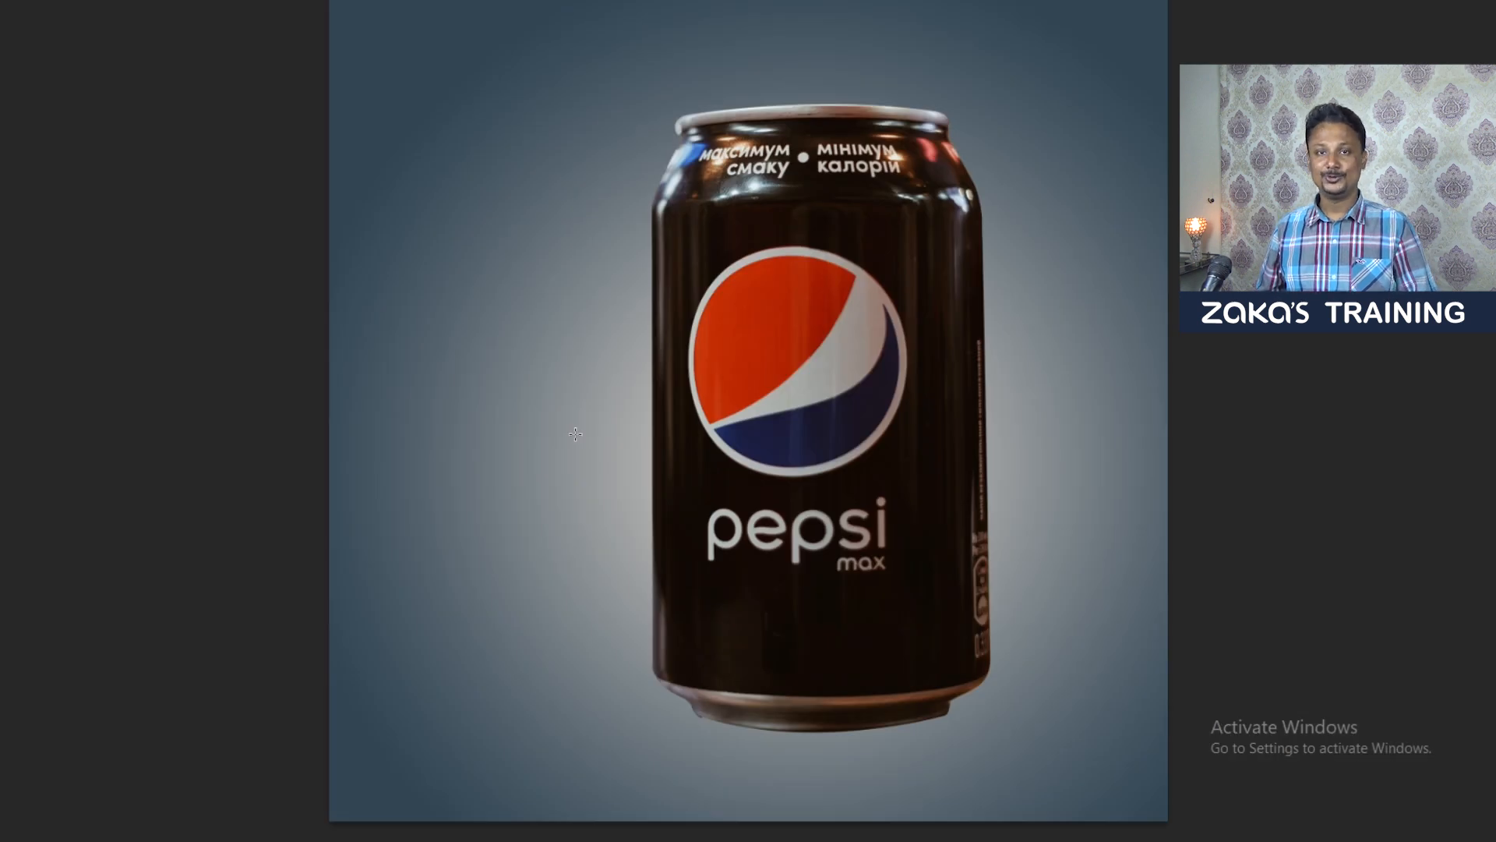
key("f")
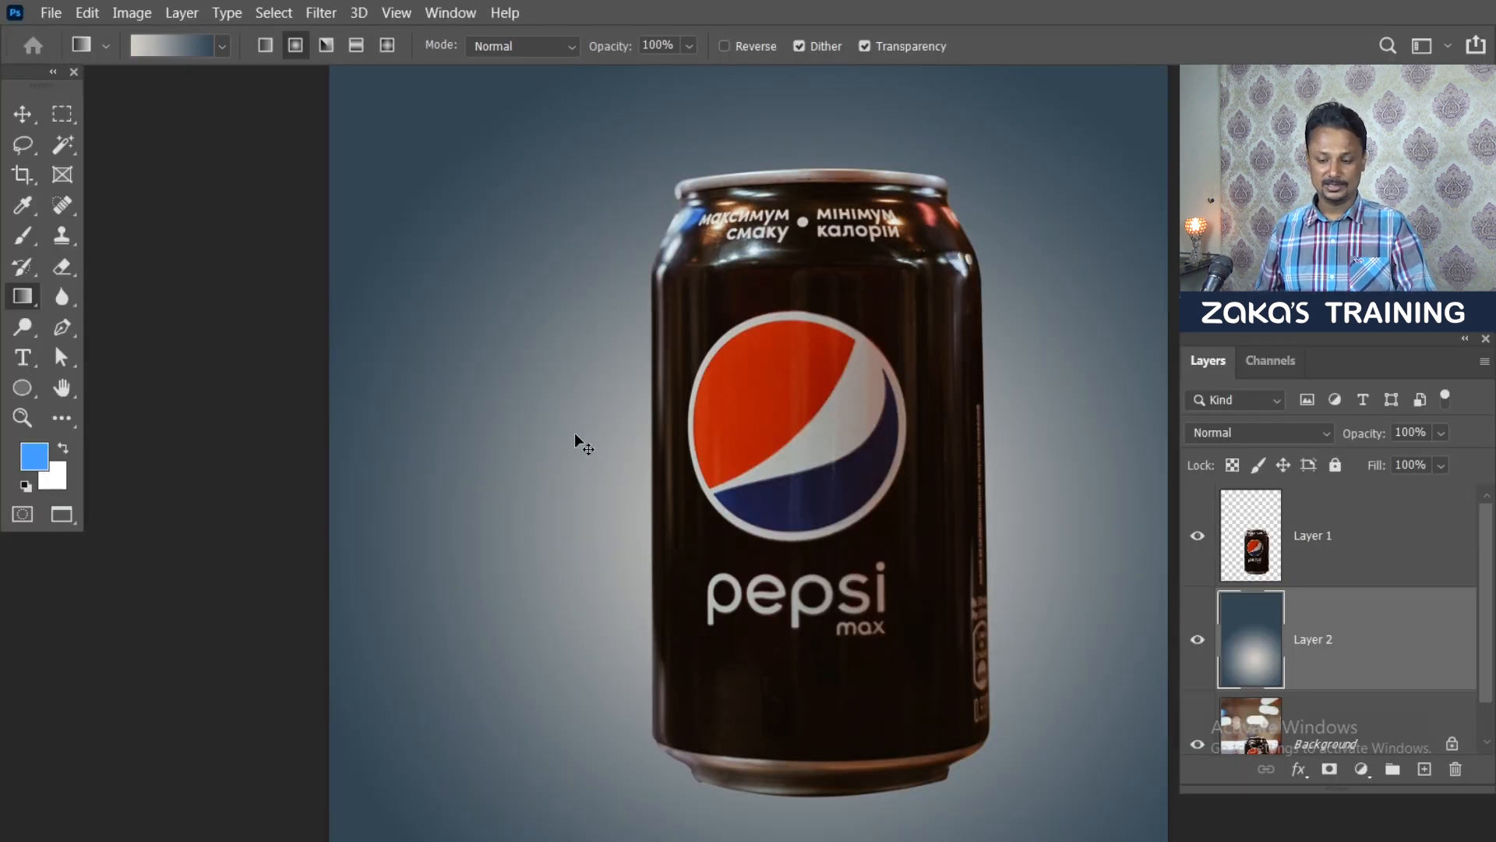
left_click(574, 432)
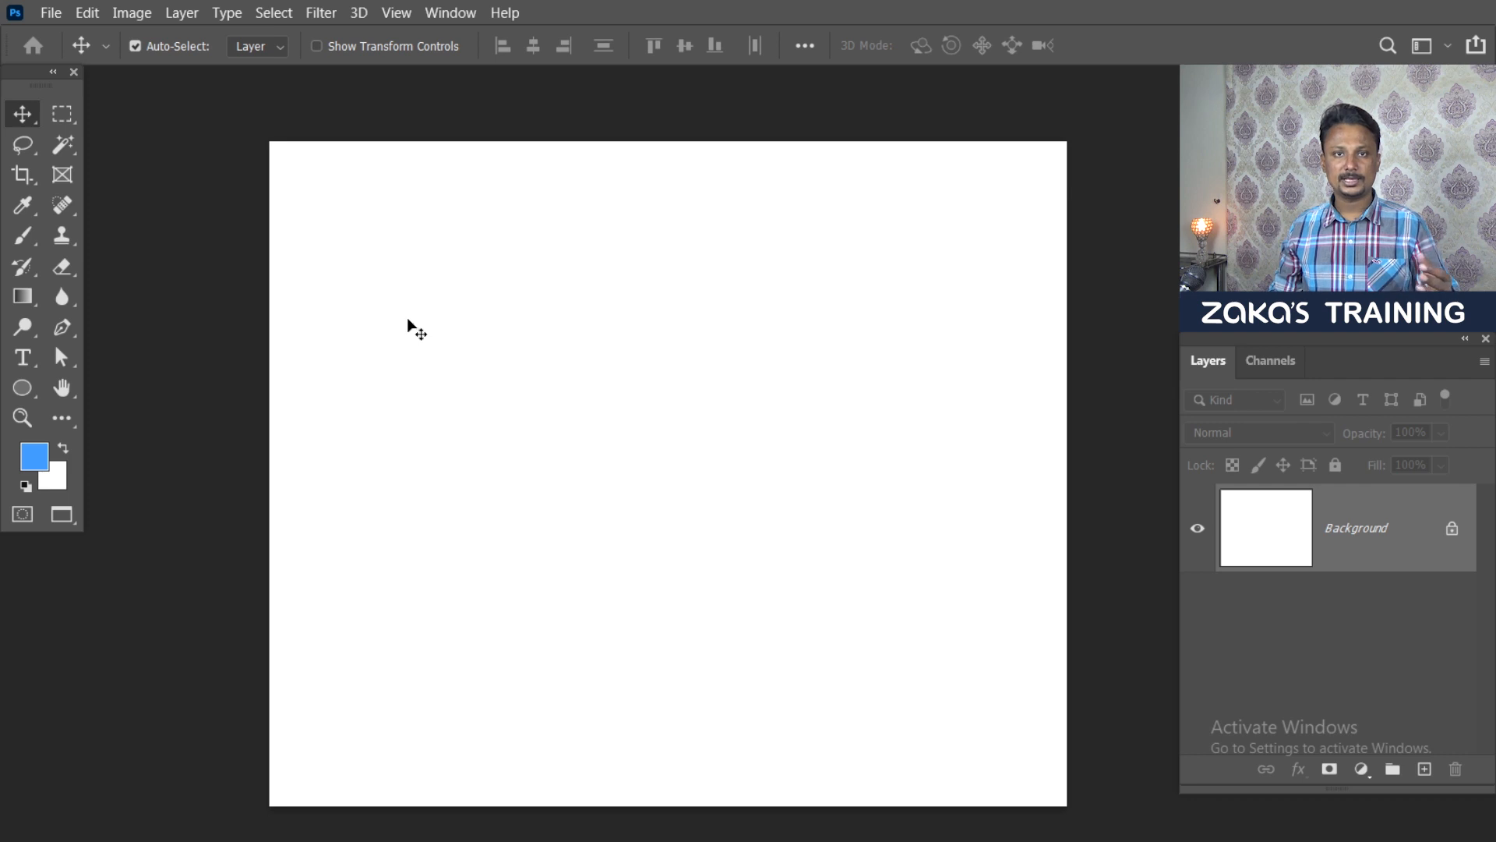
Step: In the blank document, draw a closed freehand blob shape about 1120 by 642 px with the Freeform Pen tool
left_click(63, 327)
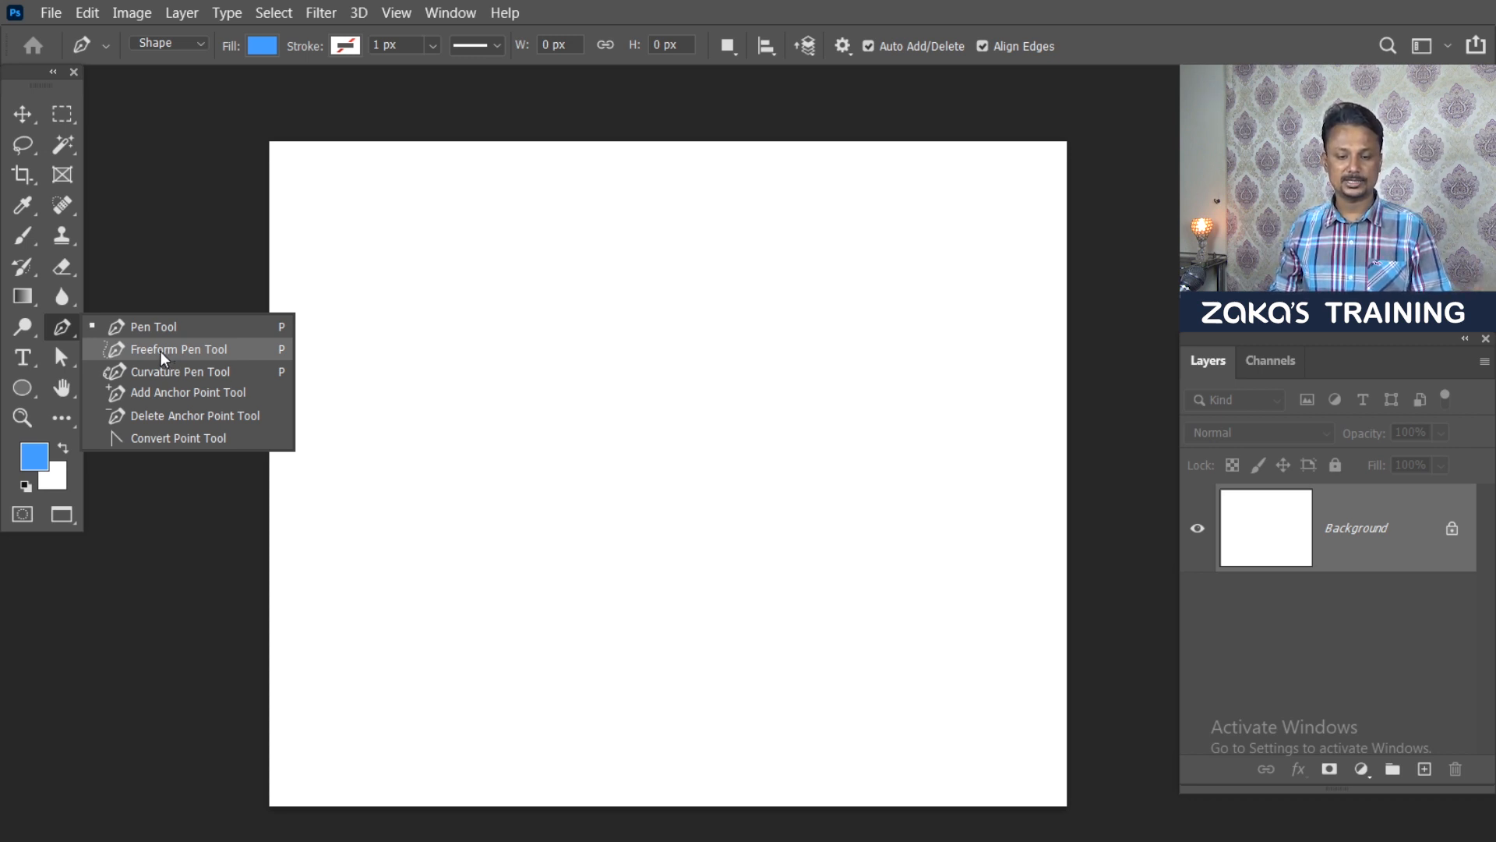
left_click(161, 351)
mouse_move(426, 477)
left_mouse_down()
mouse_move(420, 421)
mouse_move(471, 345)
mouse_move(539, 321)
mouse_move(766, 327)
mouse_move(816, 313)
mouse_move(860, 360)
mouse_move(885, 430)
mouse_move(838, 499)
mouse_move(757, 548)
mouse_move(638, 587)
mouse_move(414, 543)
mouse_move(388, 516)
mouse_move(431, 488)
left_mouse_up()
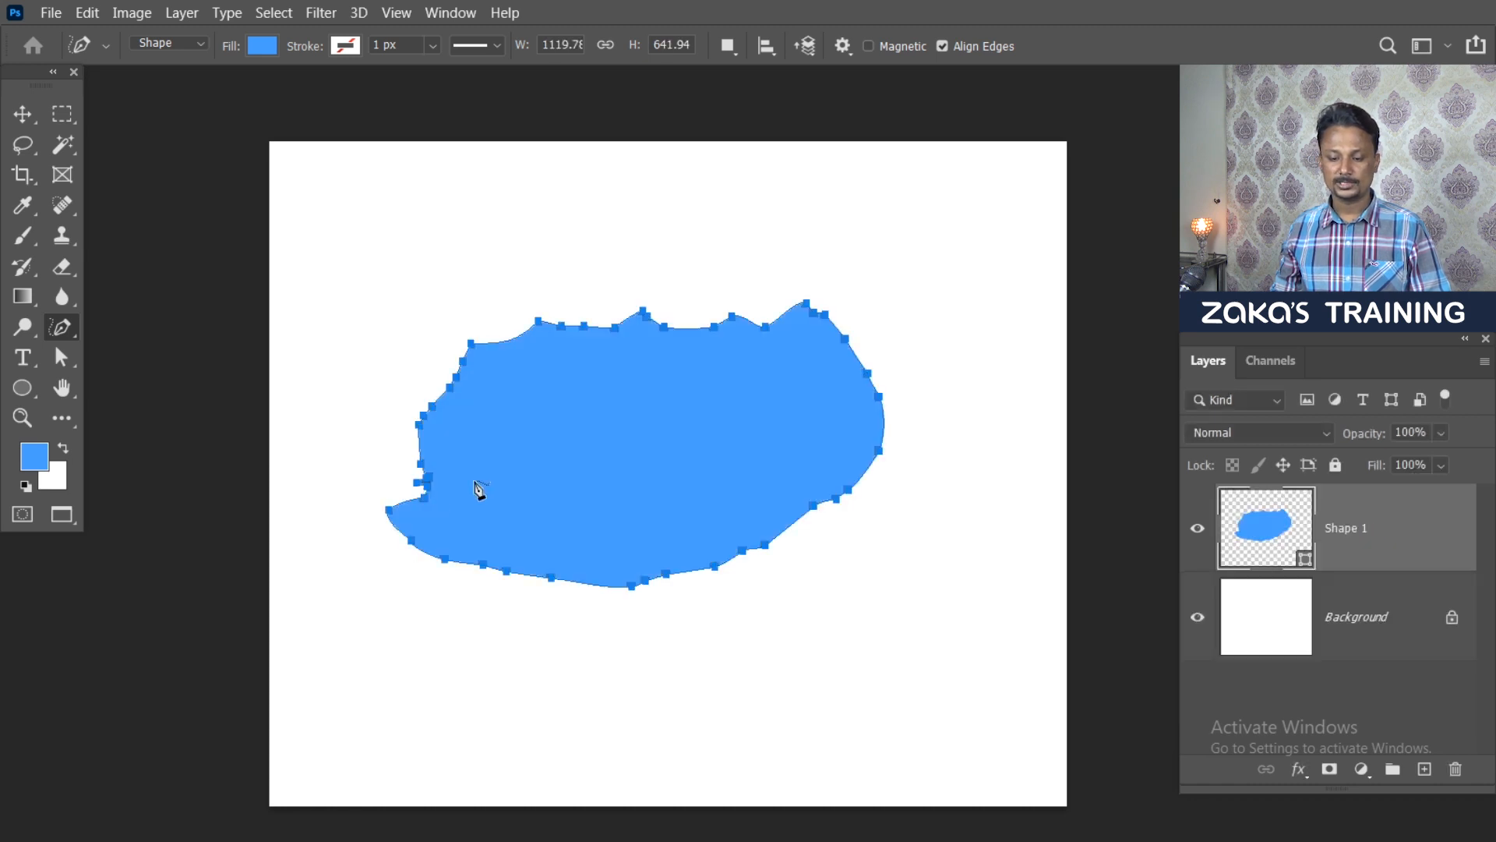
Step: Move the freeform blob shape slightly up and to the right, and hide its layer
left_click(21, 117)
left_click(732, 436)
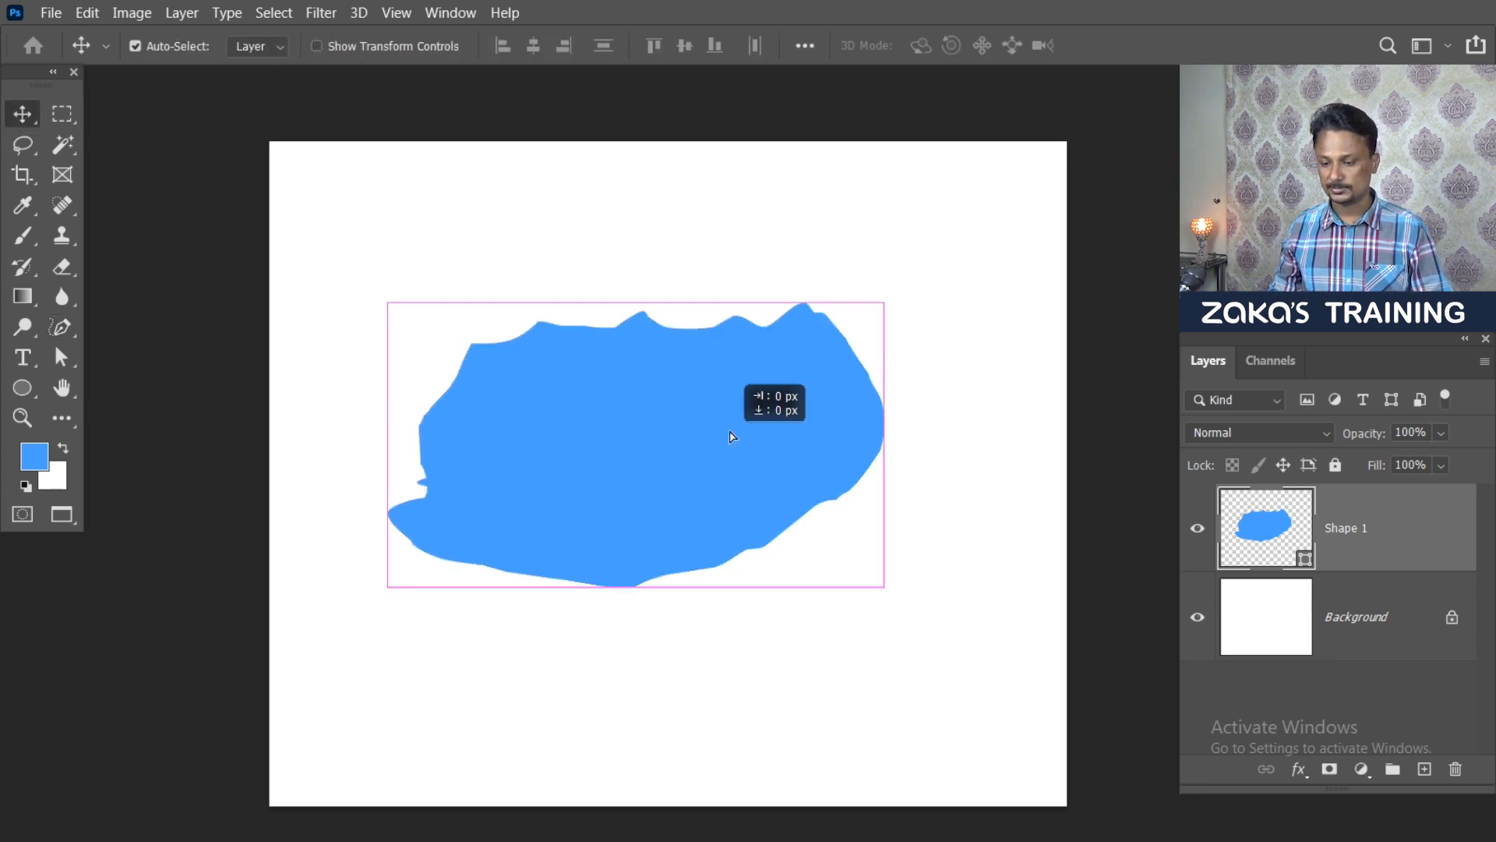
left_click_drag(733, 436, 704, 446)
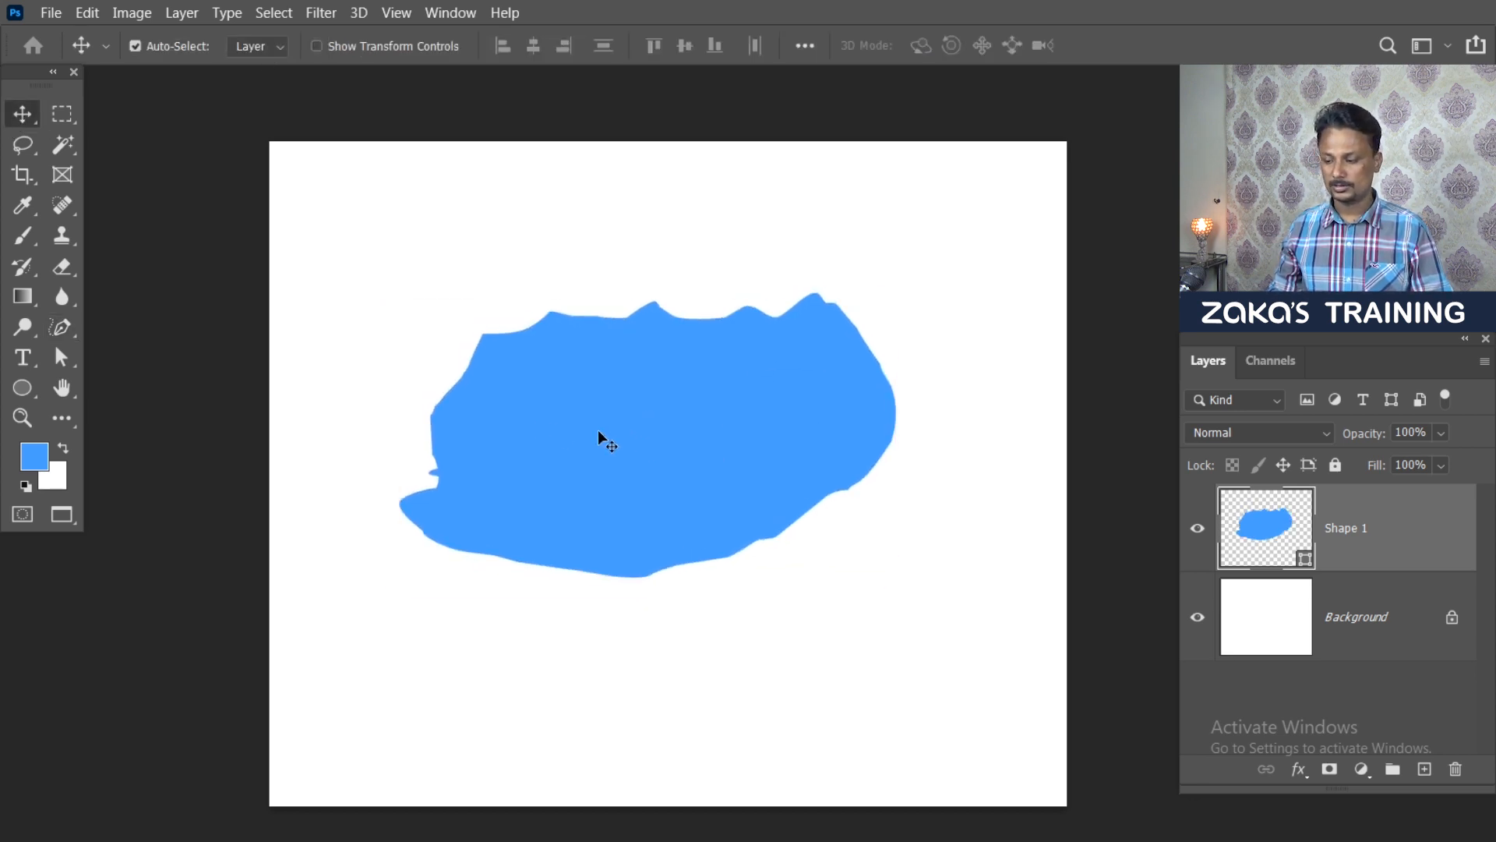
left_click(1197, 527)
Step: Draw a curved, pointed speech-bubble-like shape about 1262 by 976 px through four points with the Curvature Pen tool
left_click(72, 337)
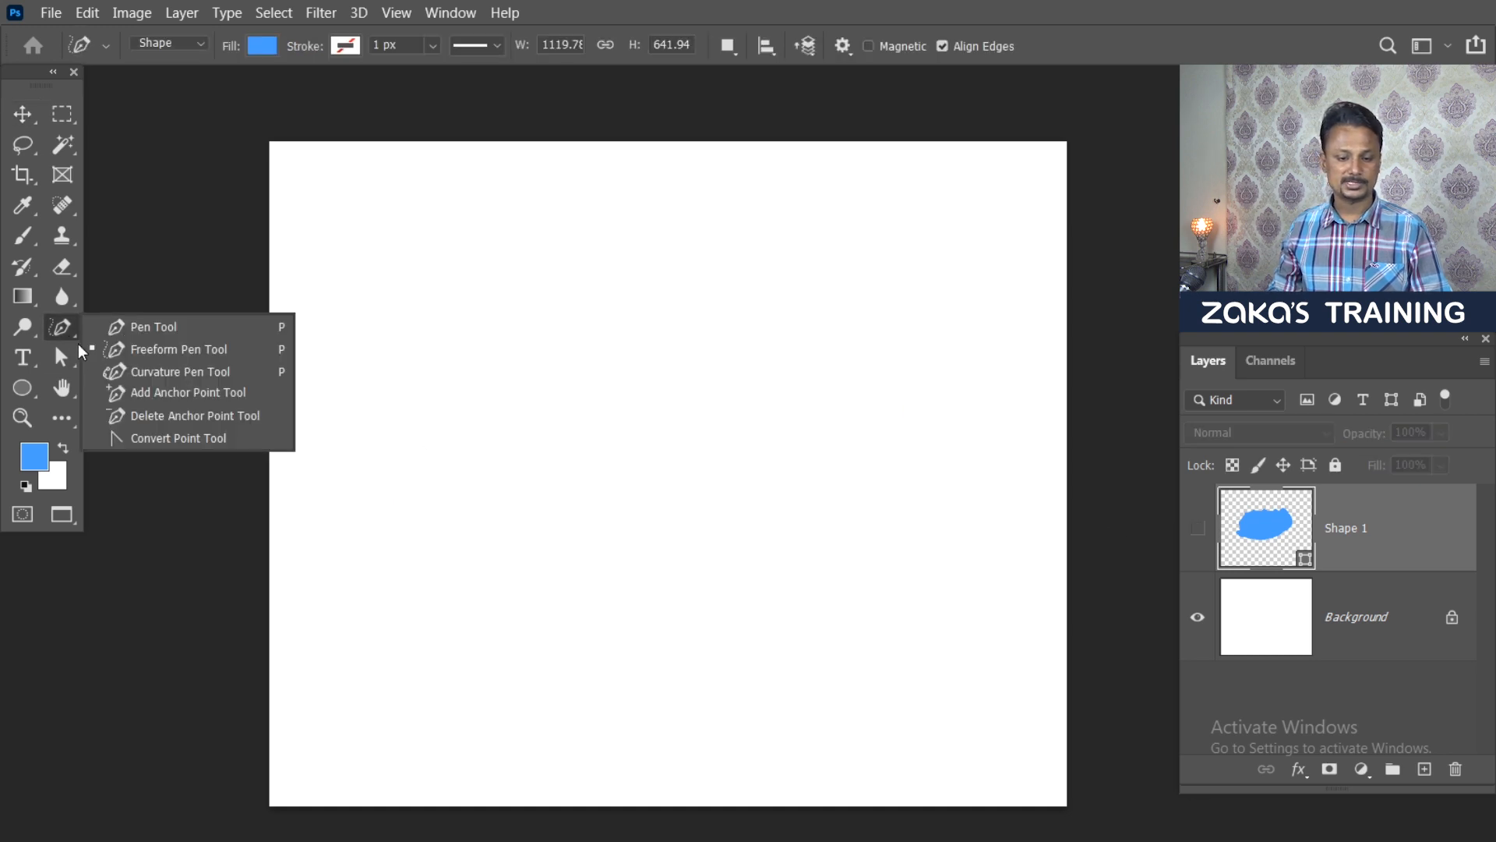
left_click(148, 371)
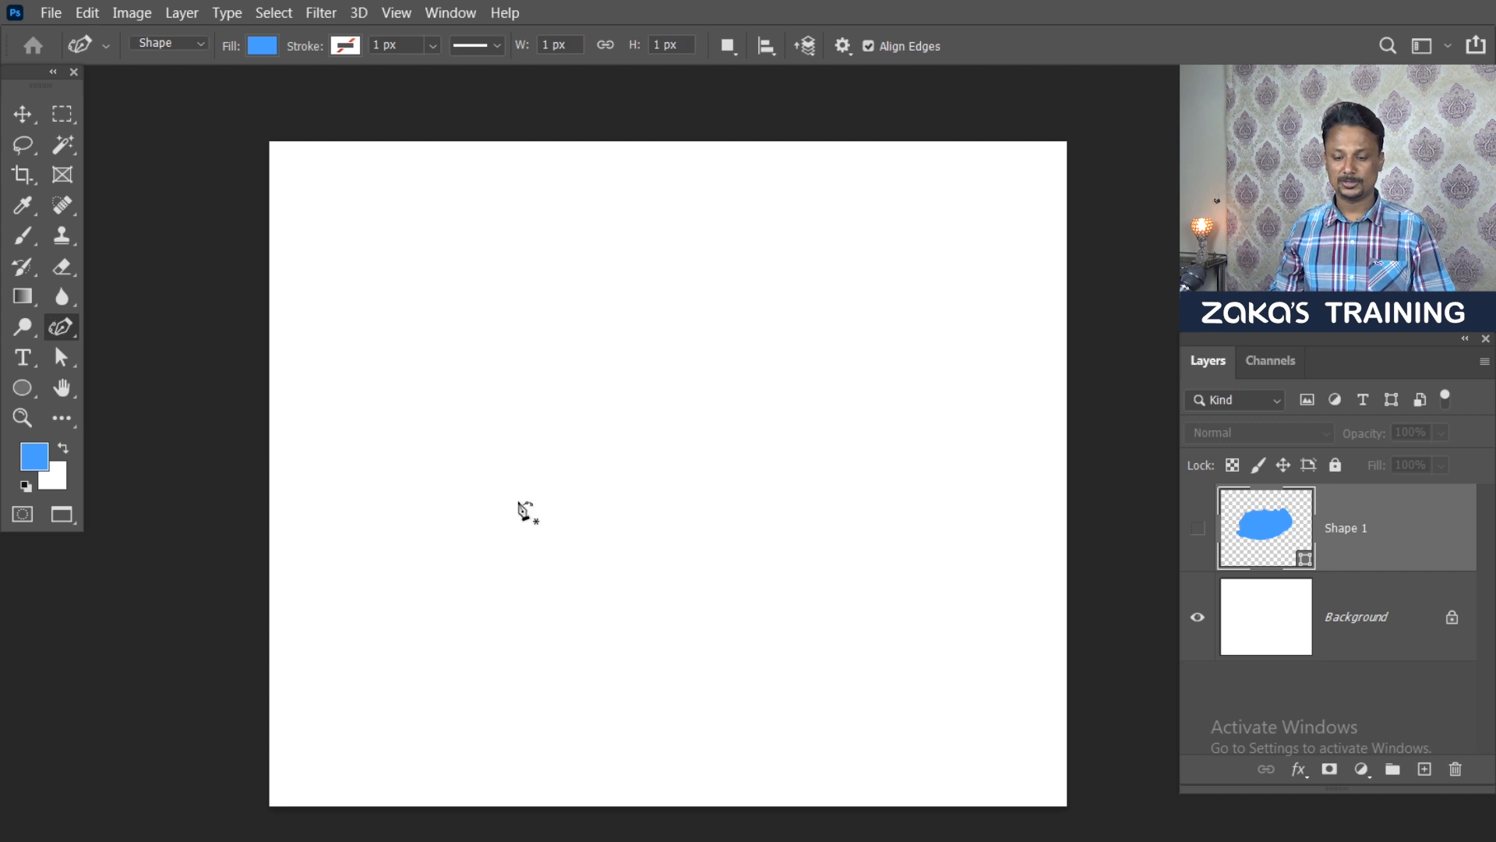
left_click(421, 562)
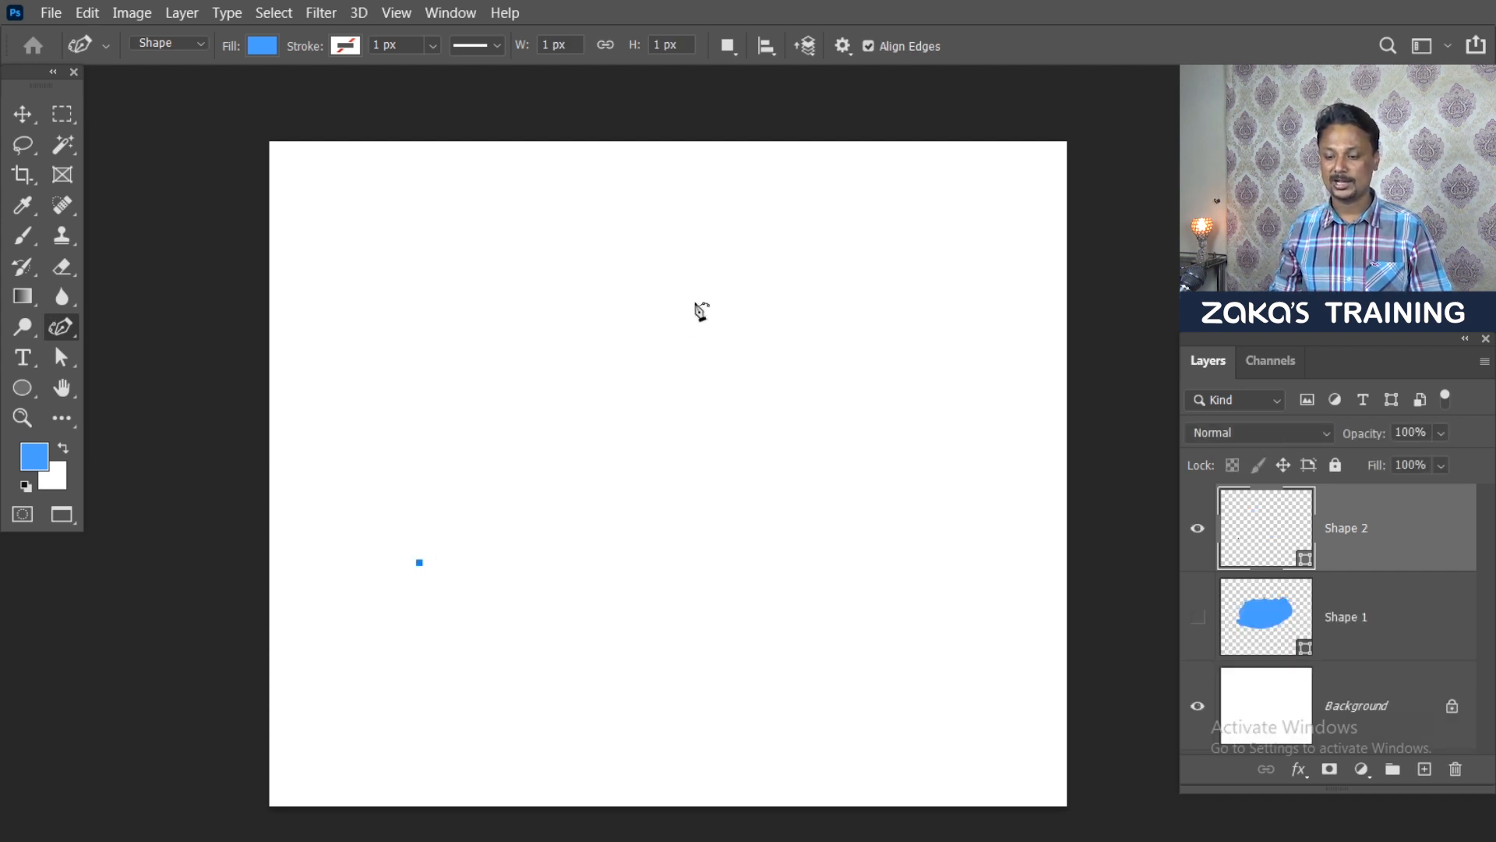
left_click(661, 256)
key("ctrl+z")
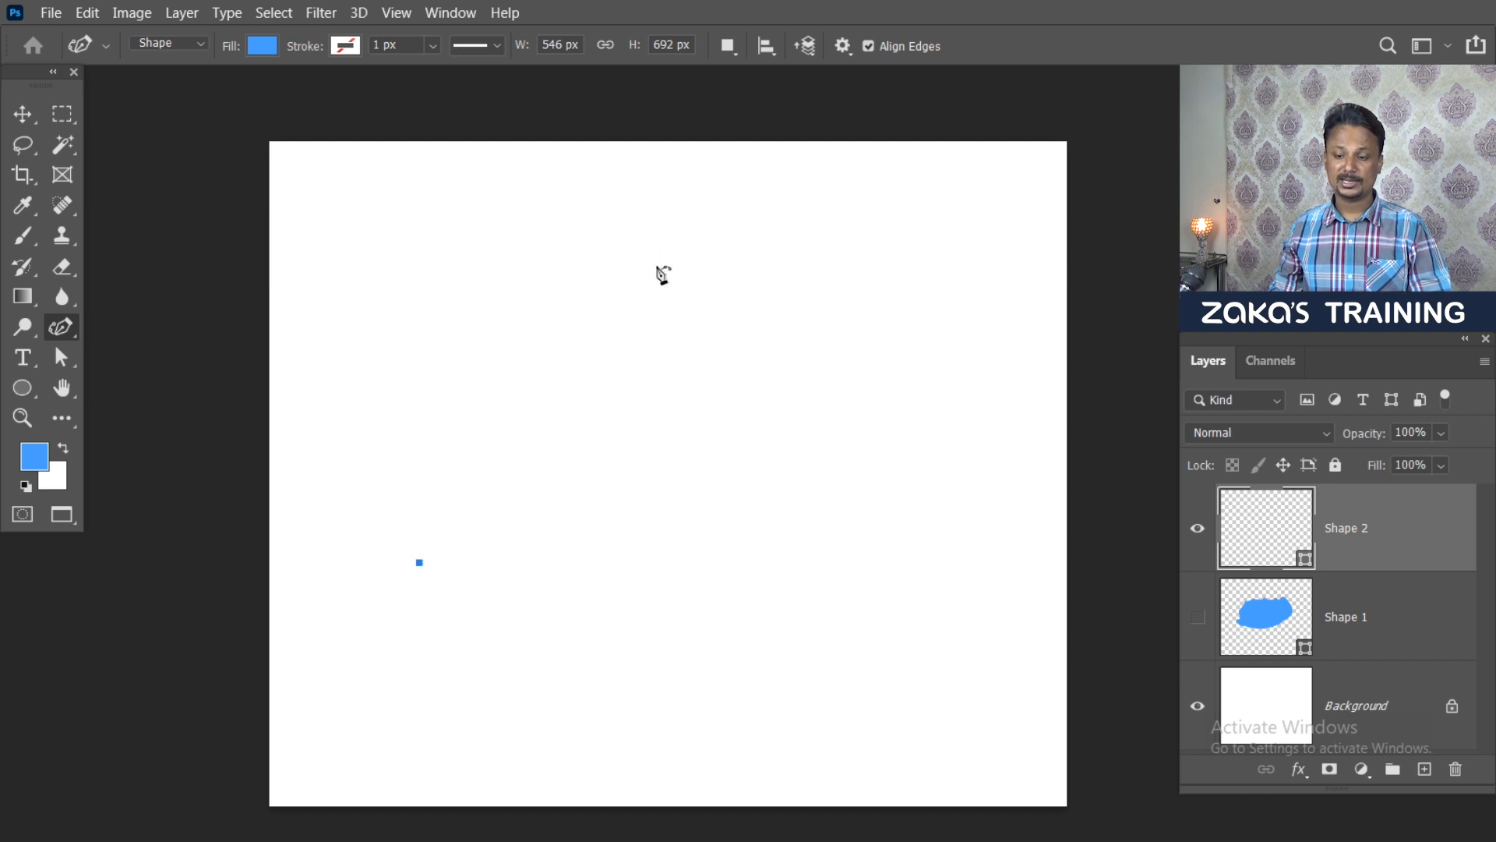
left_click_drag(656, 266, 613, 279)
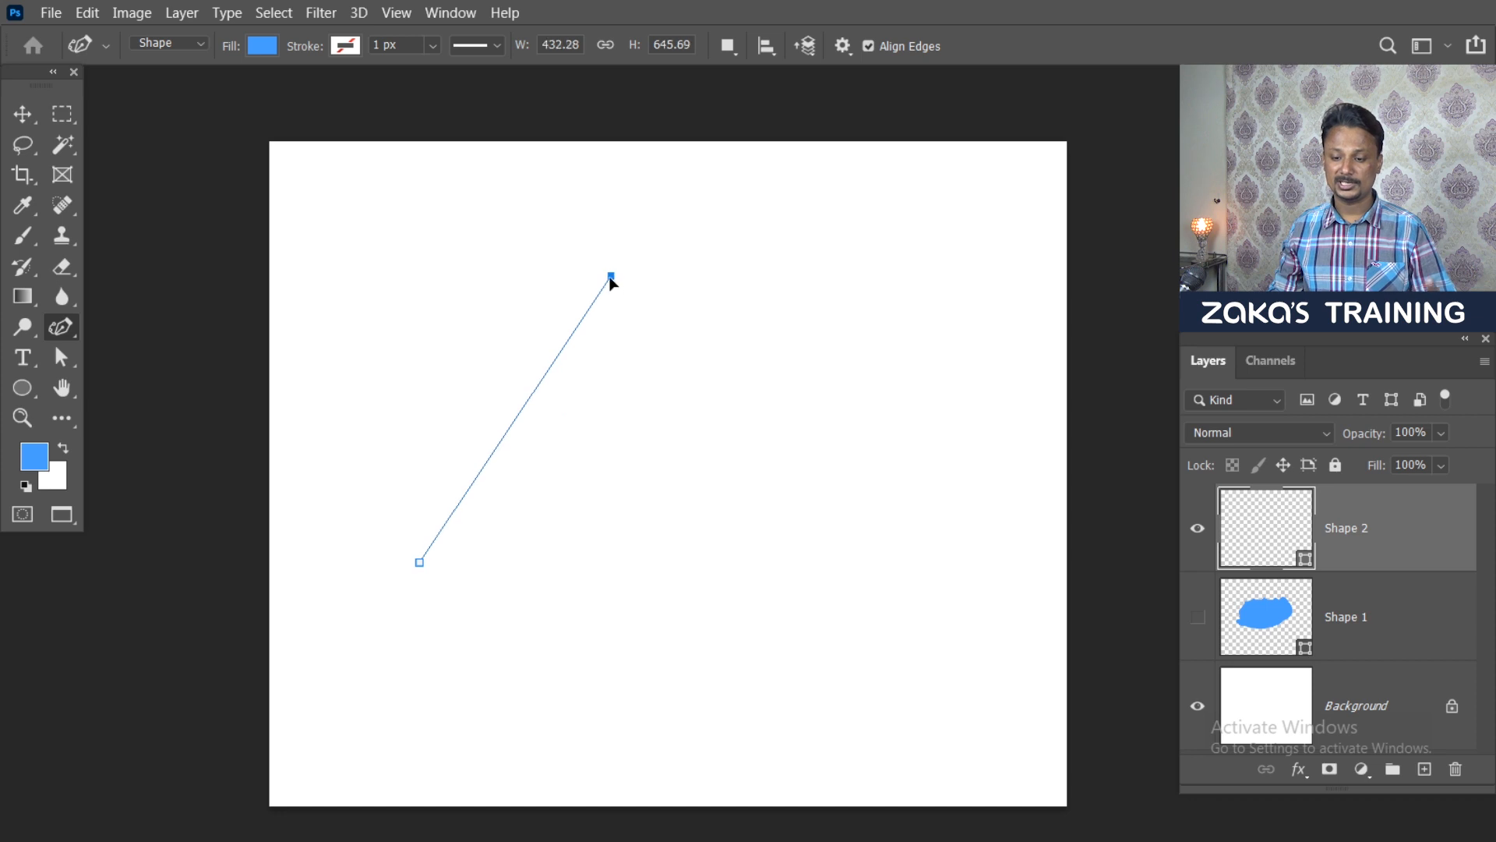
left_click(873, 583)
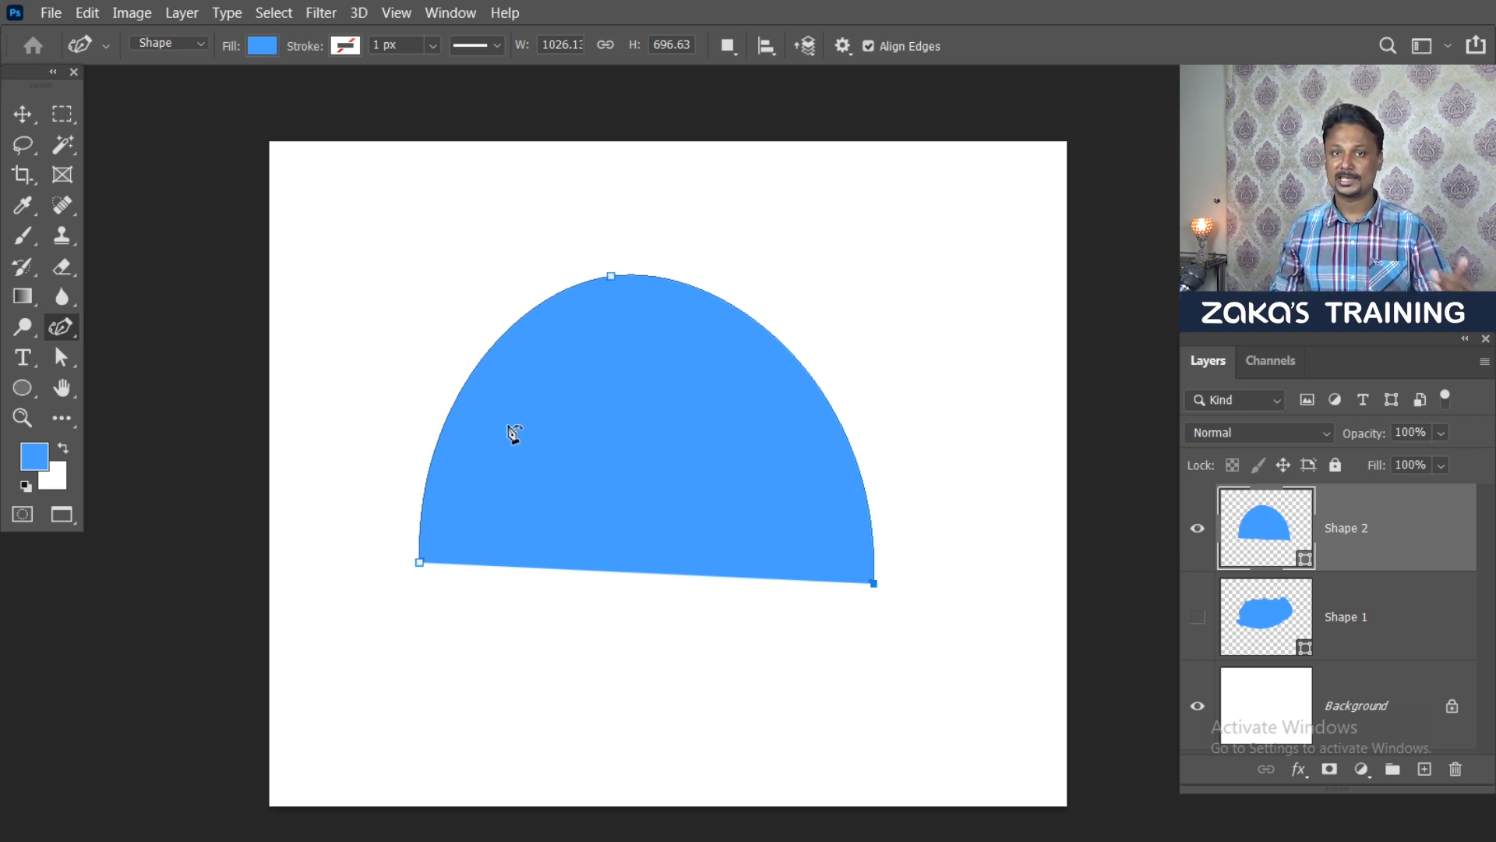
left_click(320, 682)
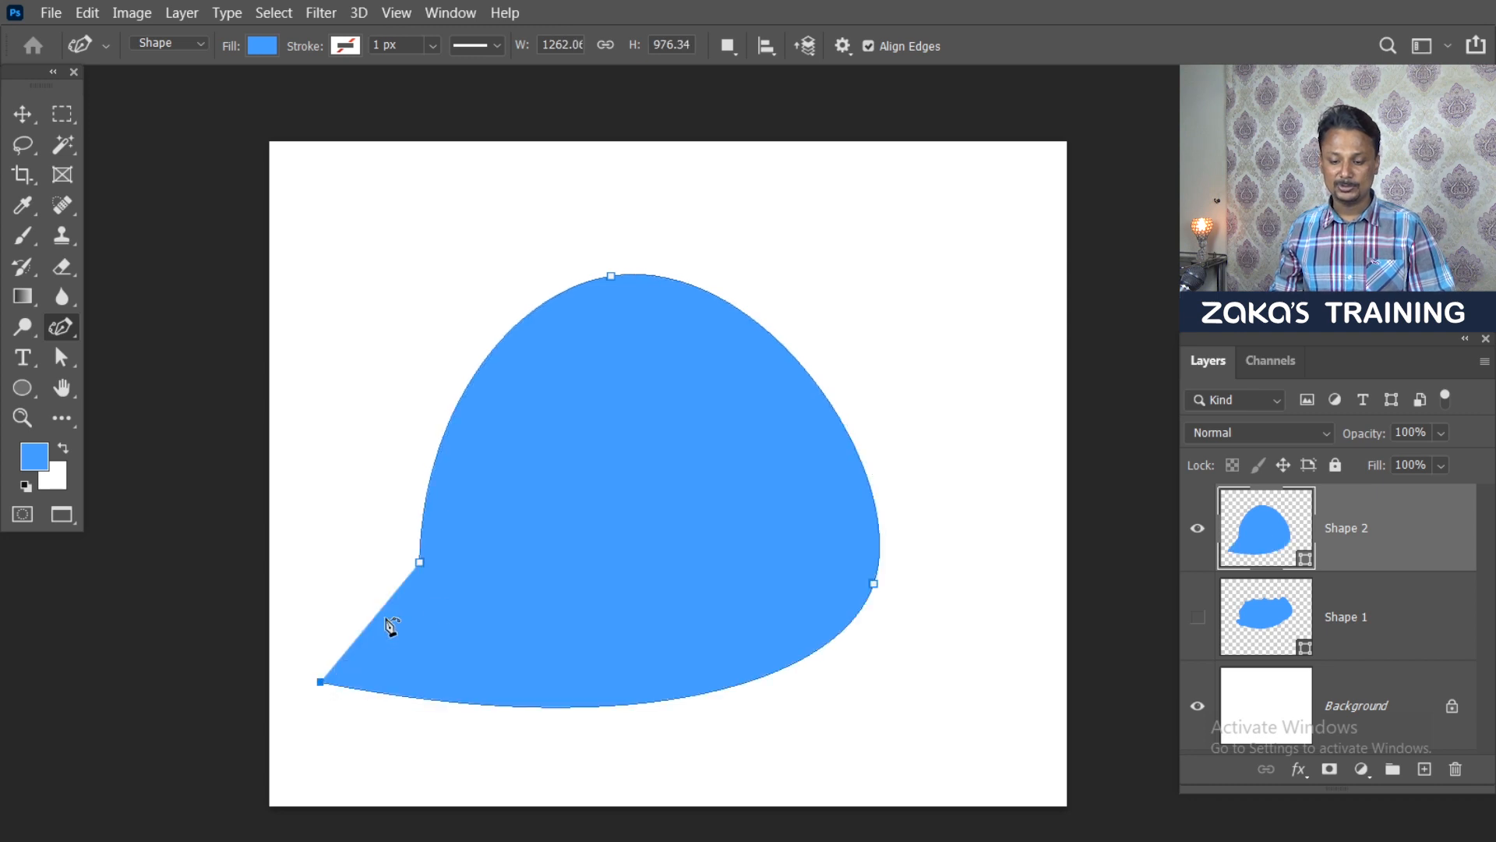
Step: Move the new curved shape slightly up and to the right on the canvas
right_click(67, 326)
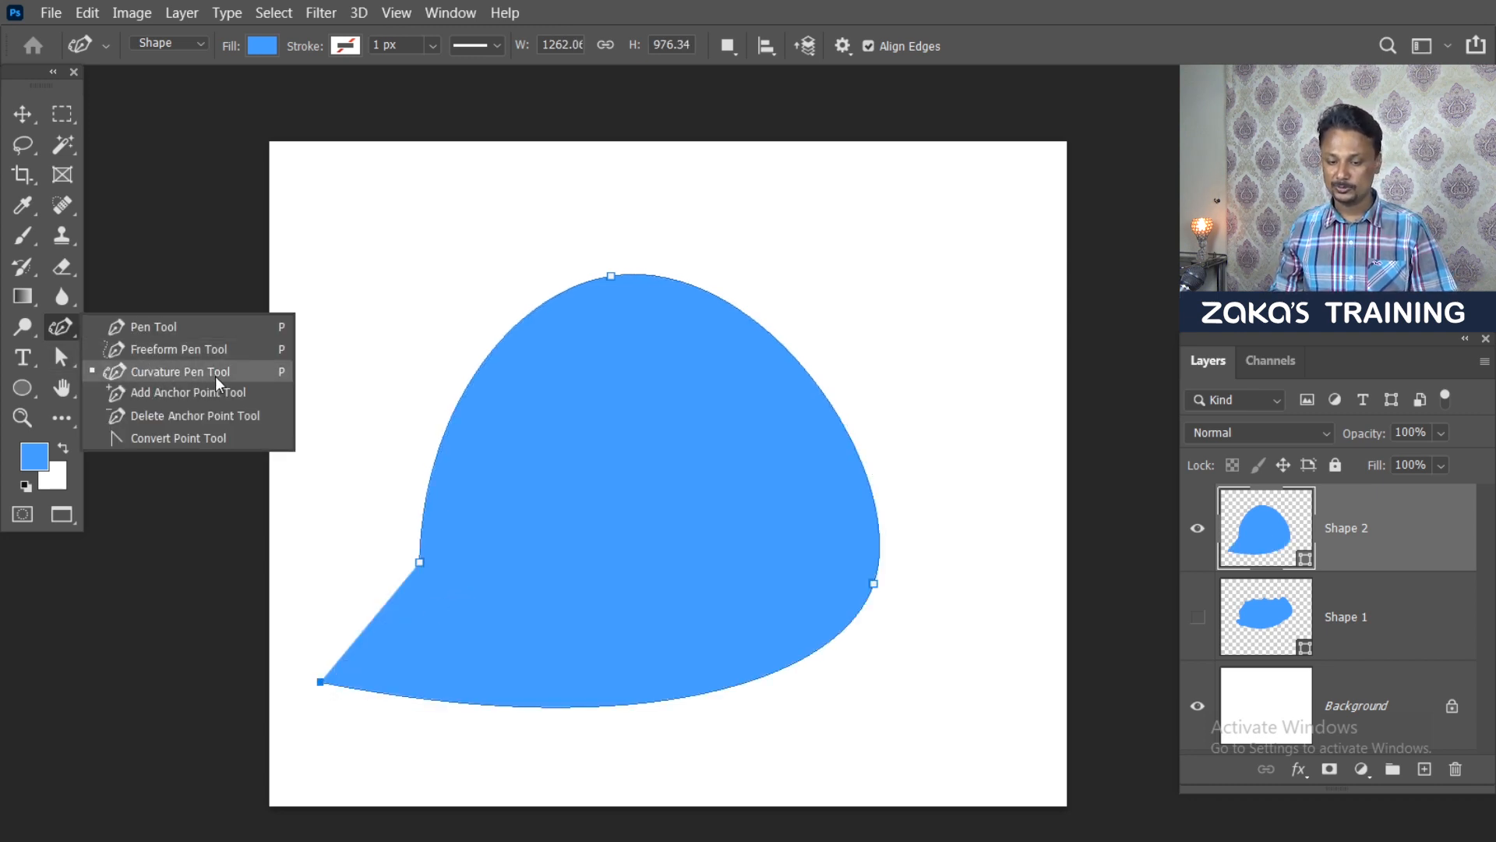
left_click(23, 114)
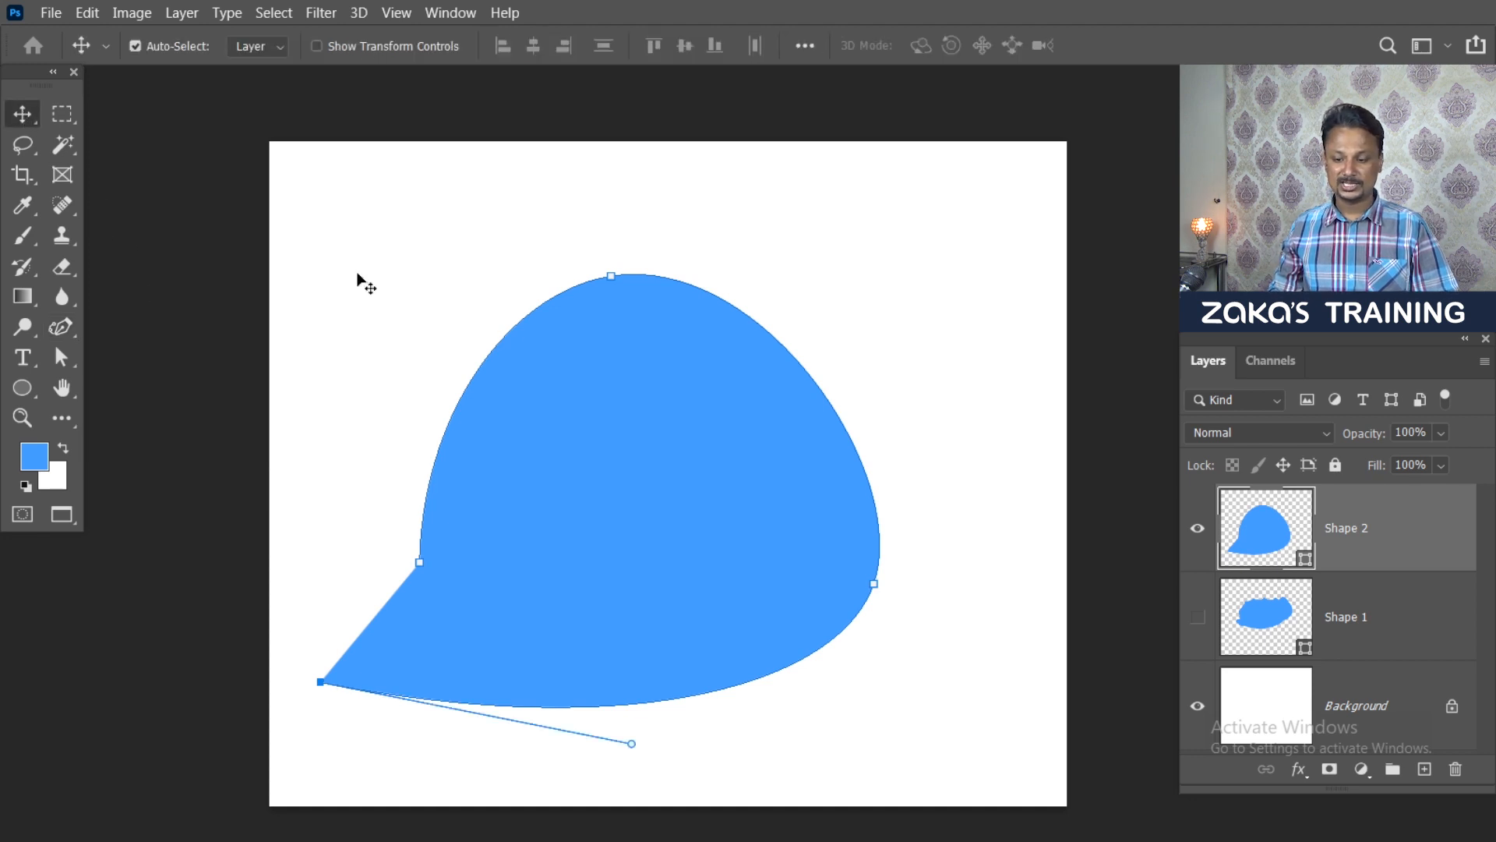
mouse_move(632, 415)
left_mouse_down()
mouse_move(653, 415)
mouse_move(653, 396)
left_mouse_up()
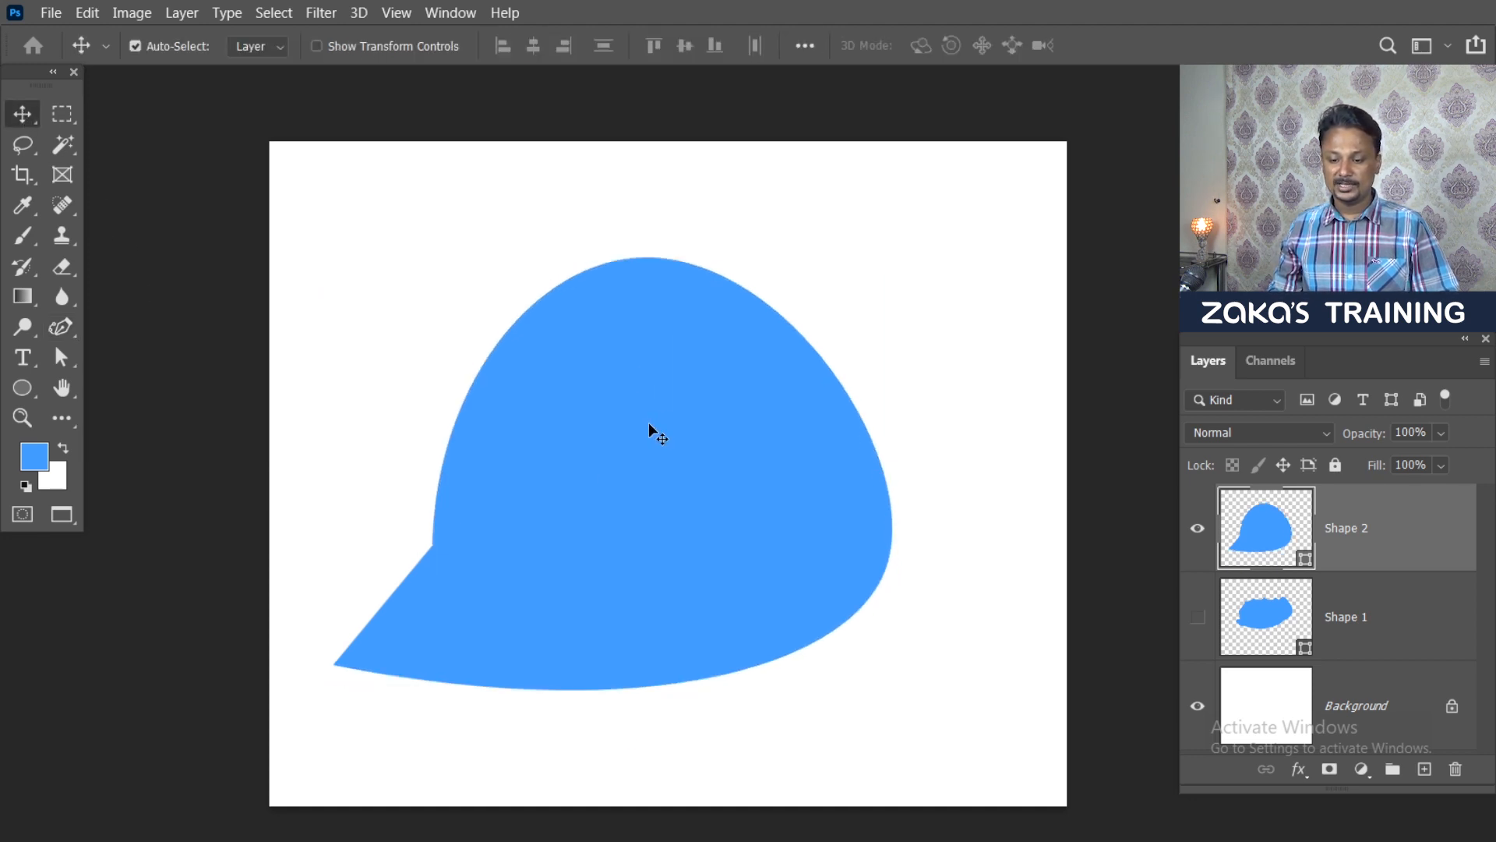
Step: Try dark green and orange fills from the recently used colours on the curved shape, and set its fill to blue
left_click(68, 339)
left_click(110, 331)
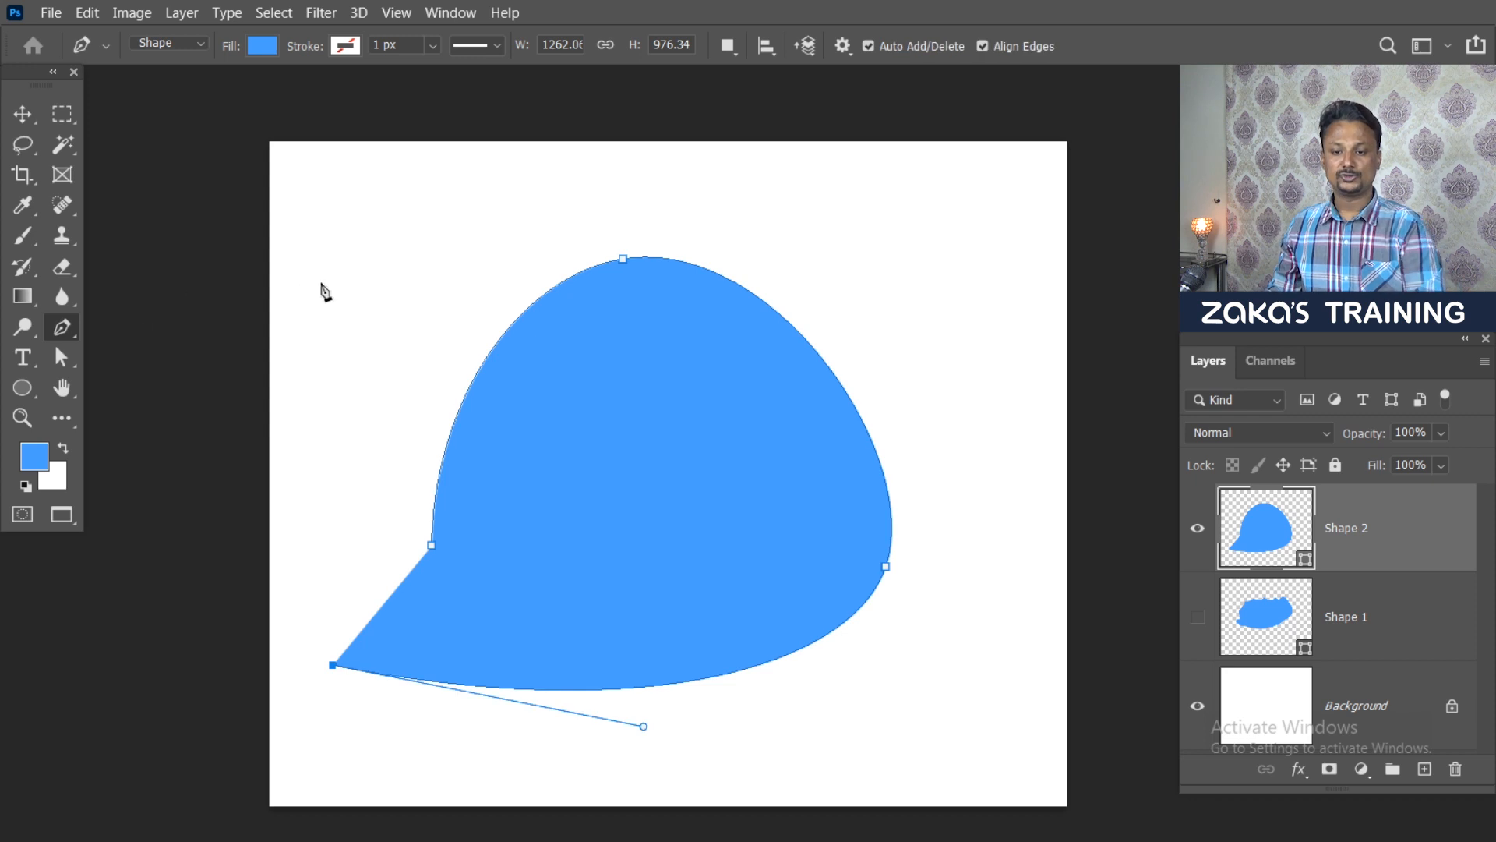
left_click(263, 46)
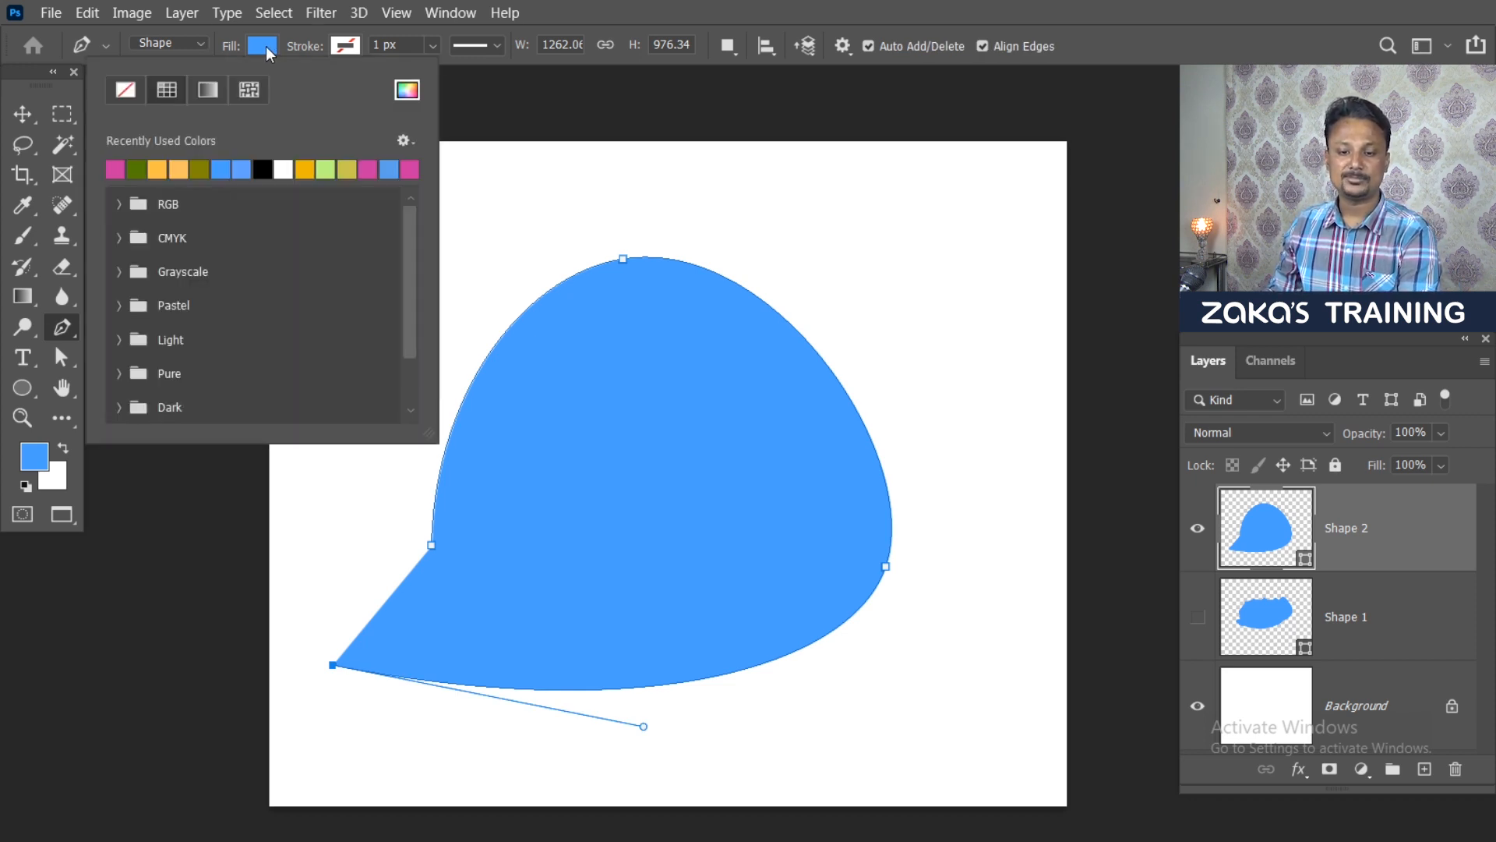
left_click(140, 168)
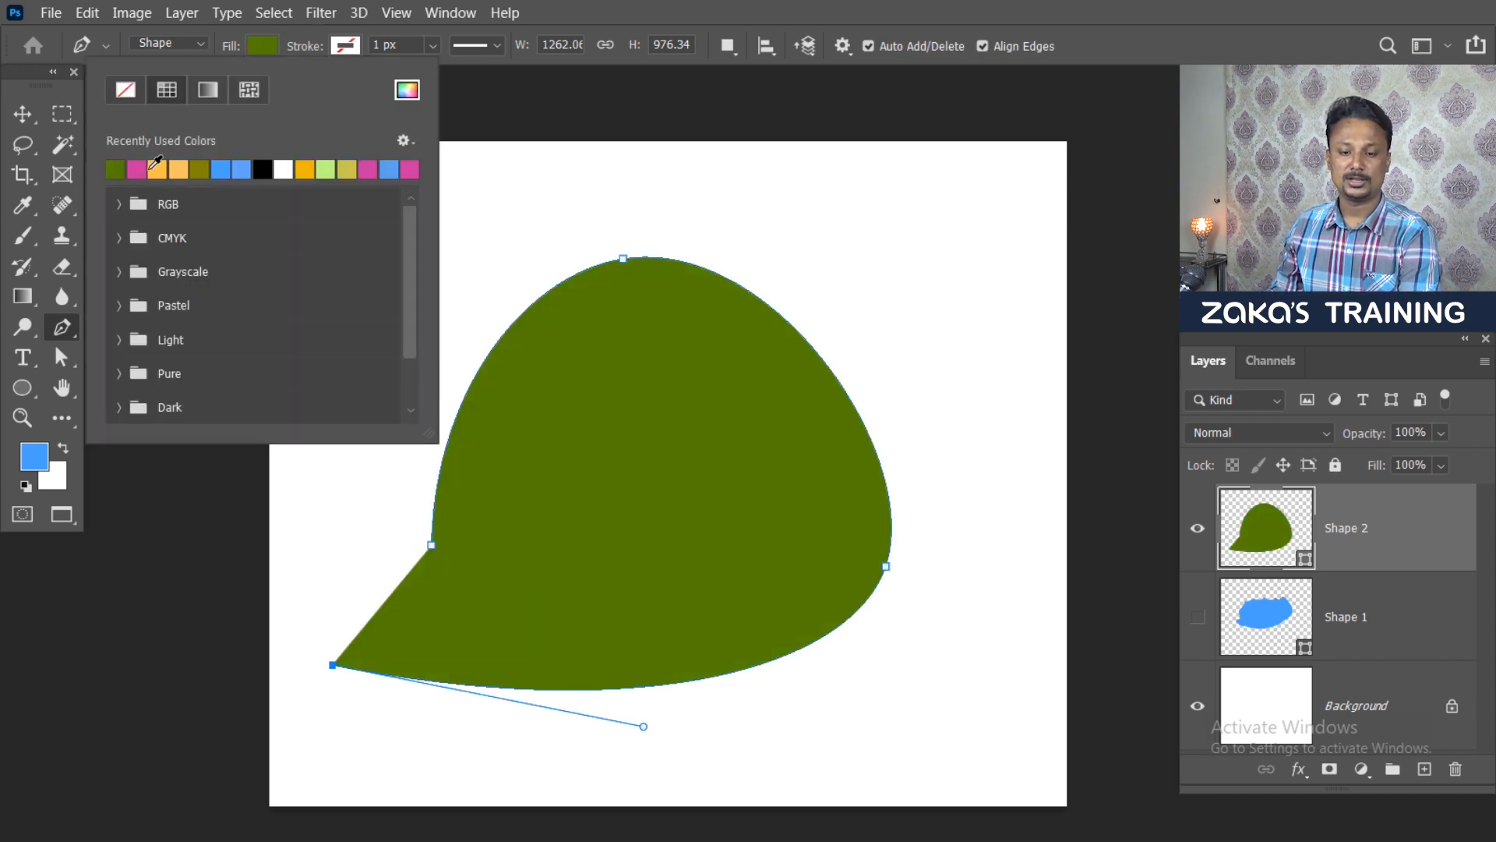
left_click(165, 173)
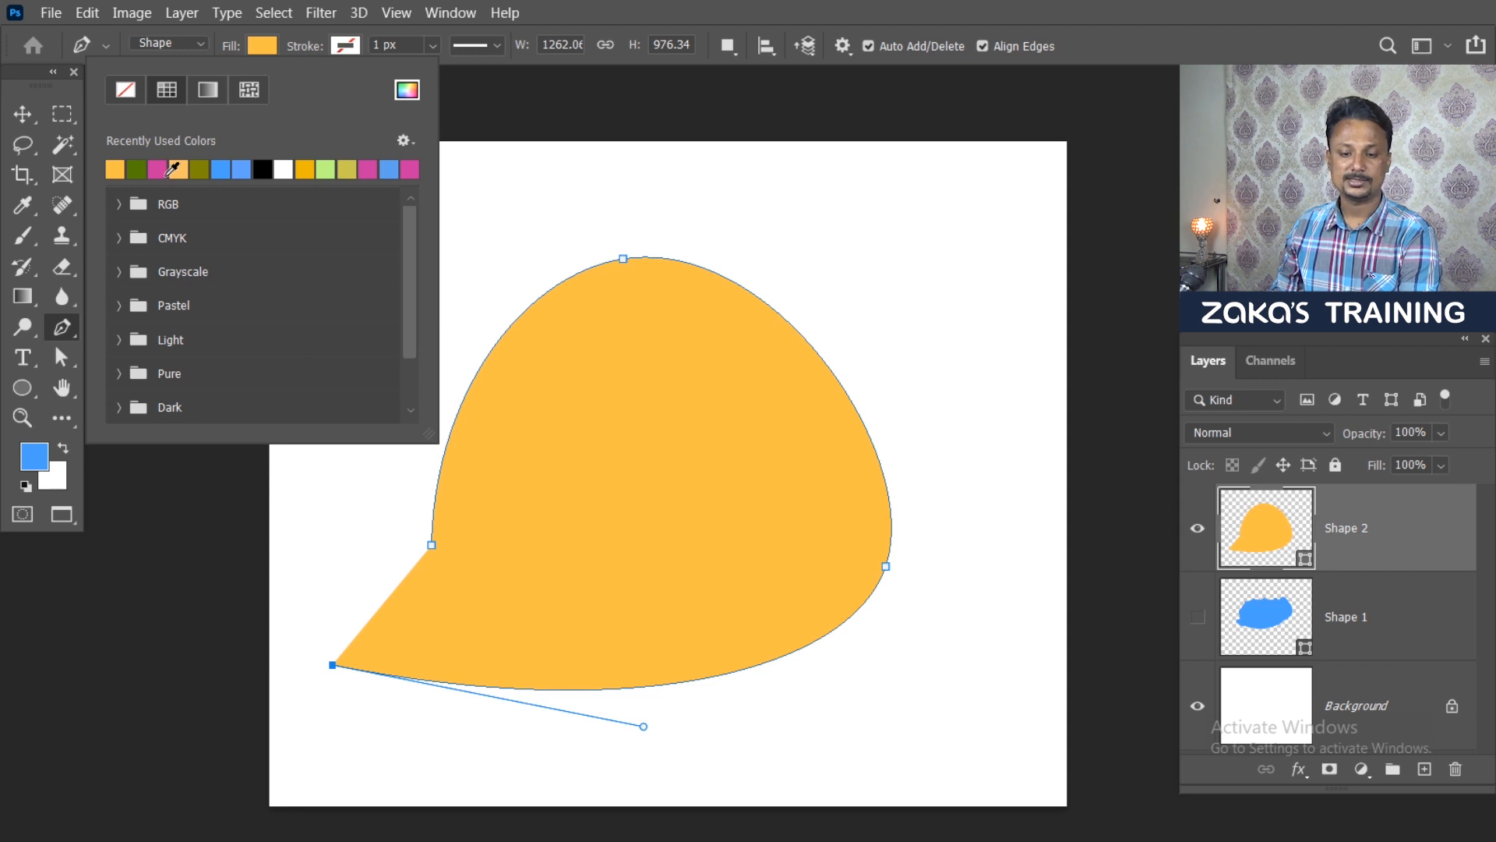
left_click(220, 168)
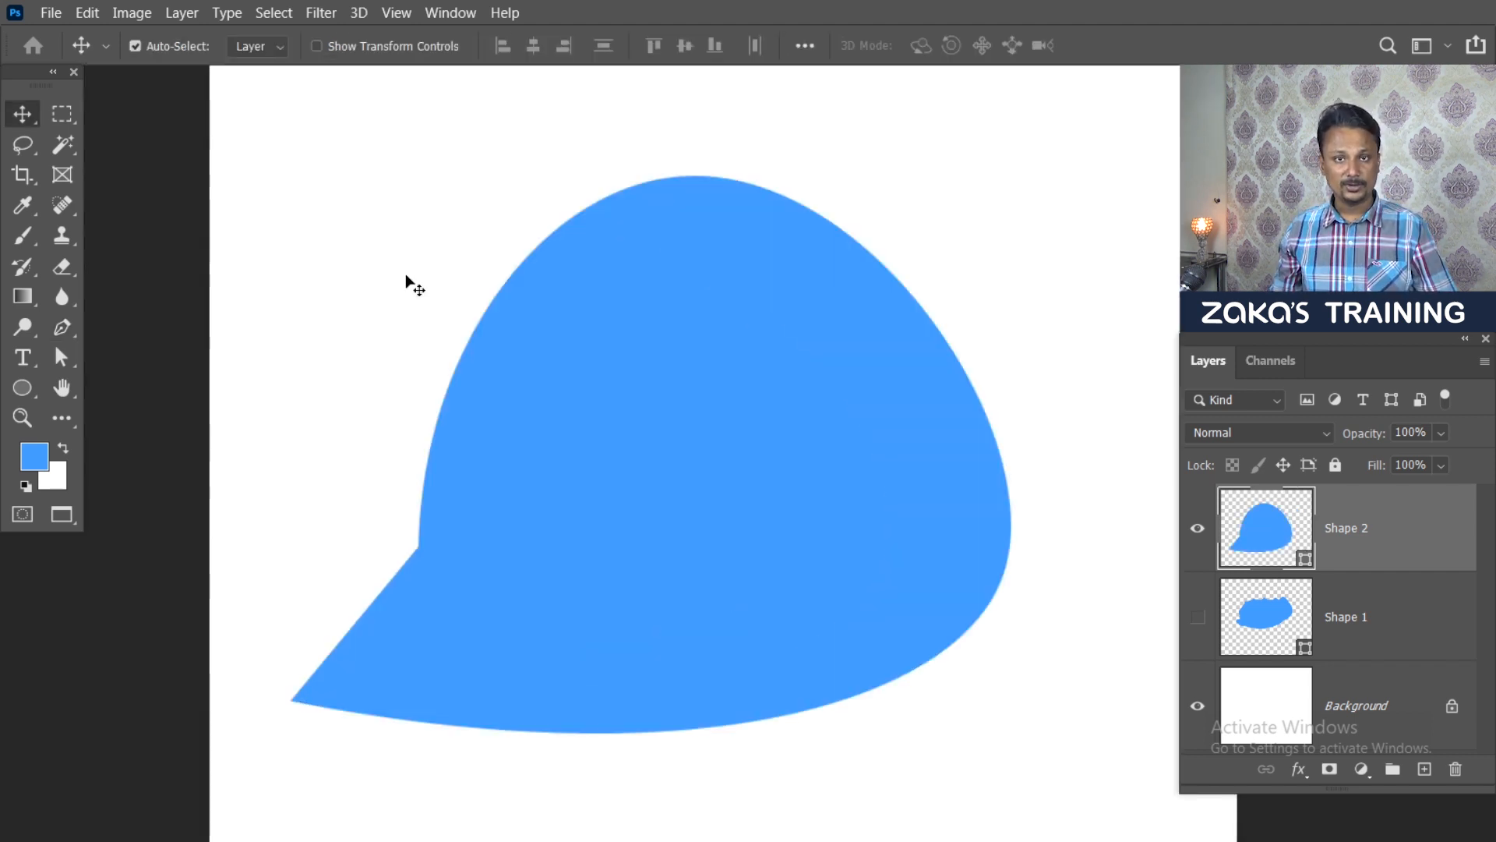
Step: With the Pen tool active, give the curved shape a stroke width of 12.87 px
right_click(71, 325)
left_click(154, 330)
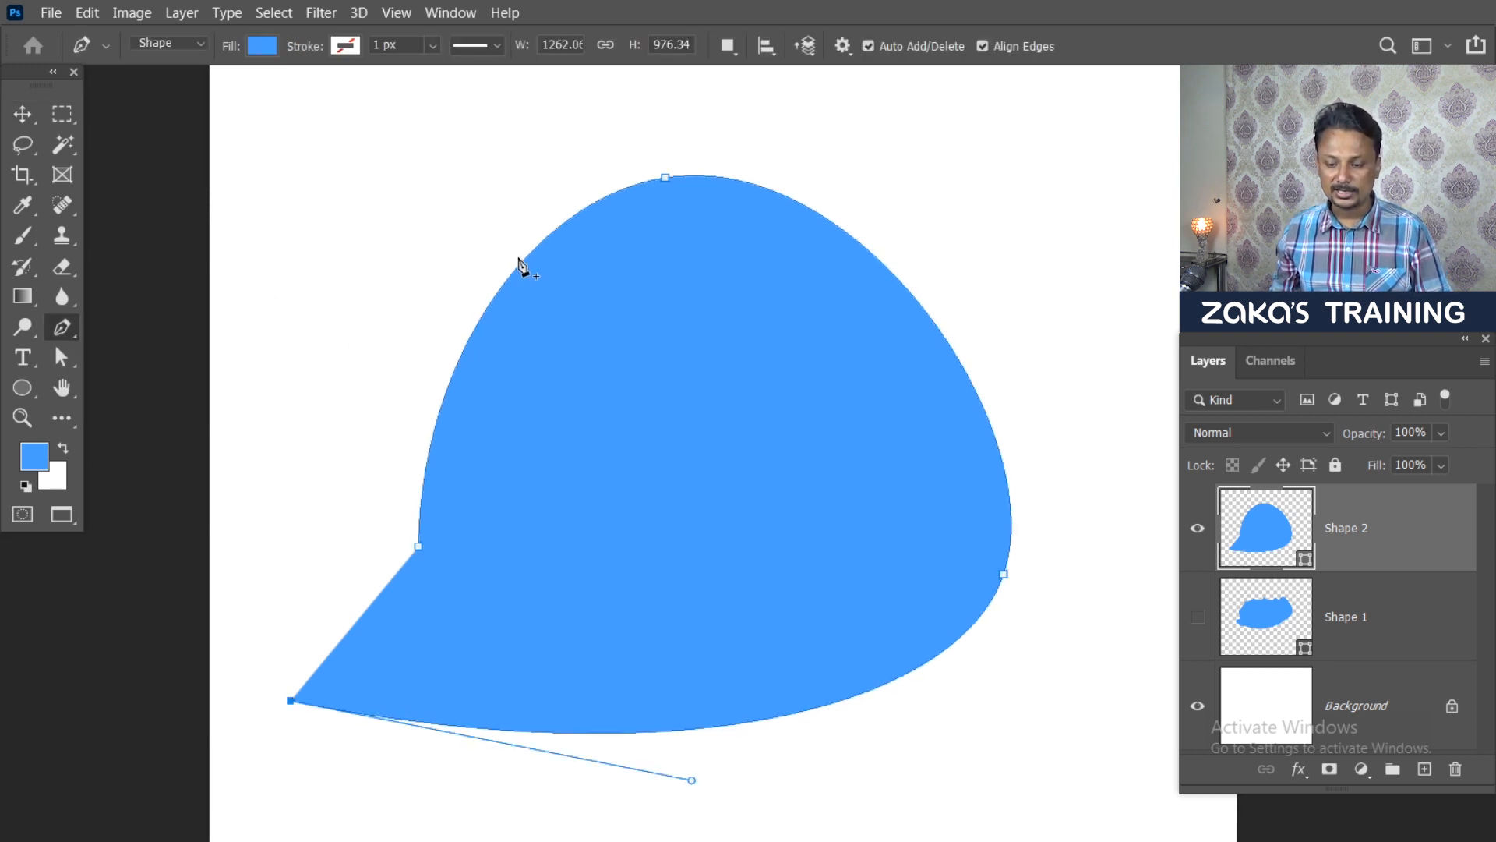
scroll(520, 265, "up", 3)
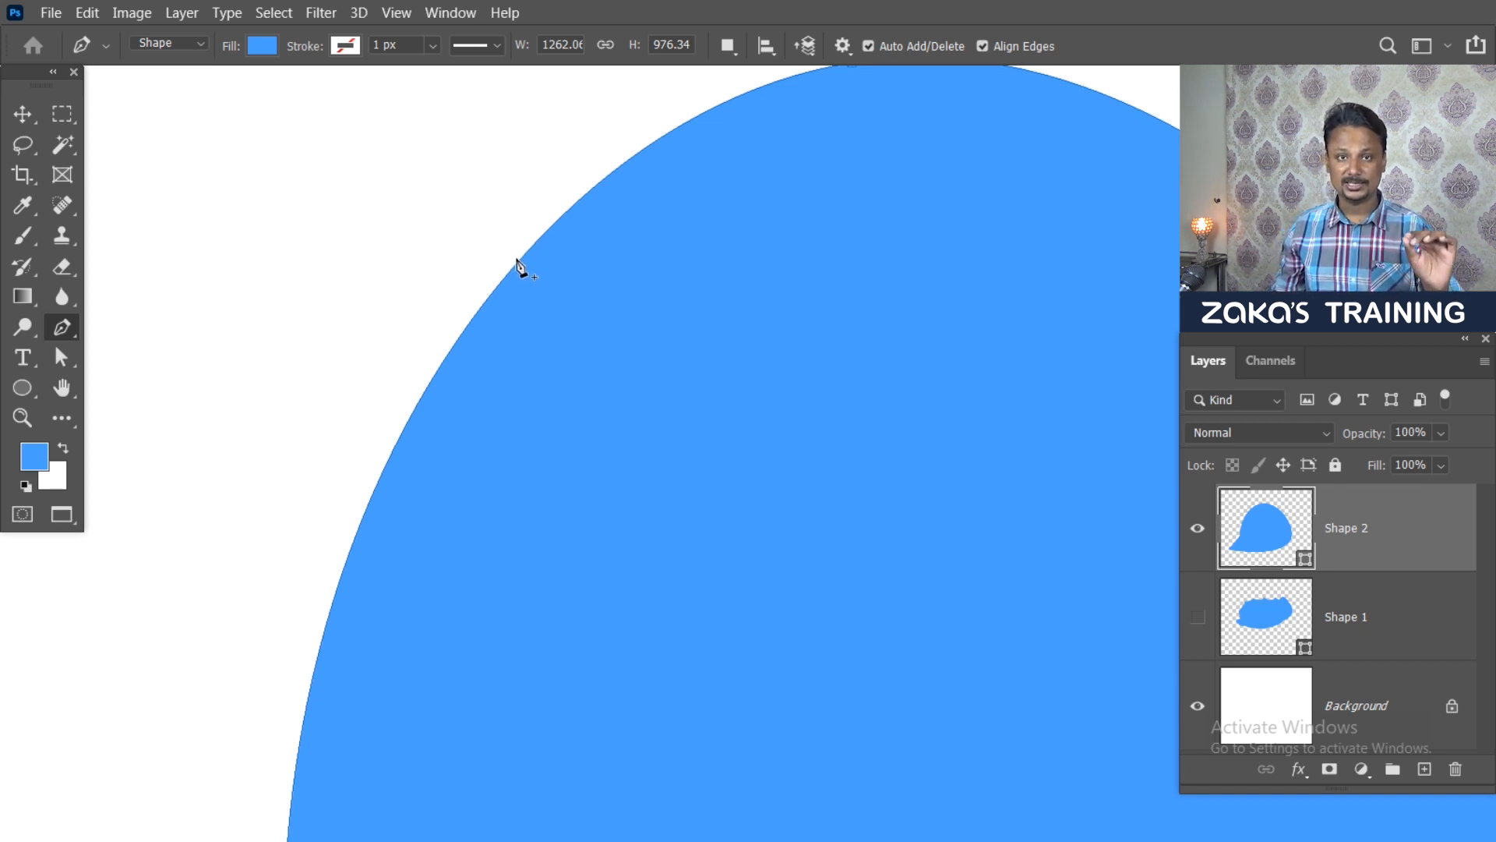
scroll(460, 163, "down", 2)
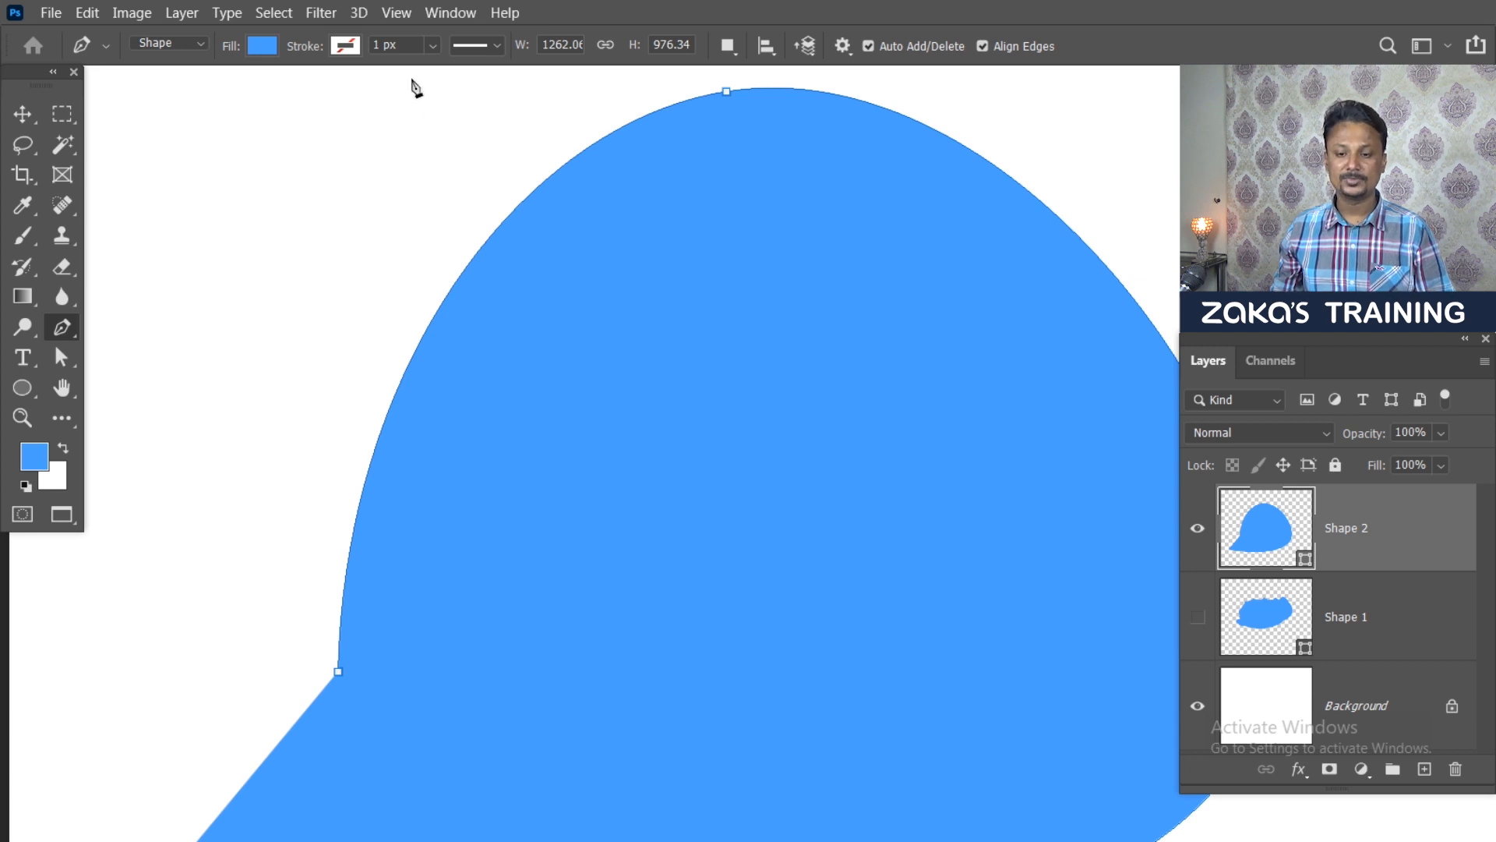
left_click(433, 46)
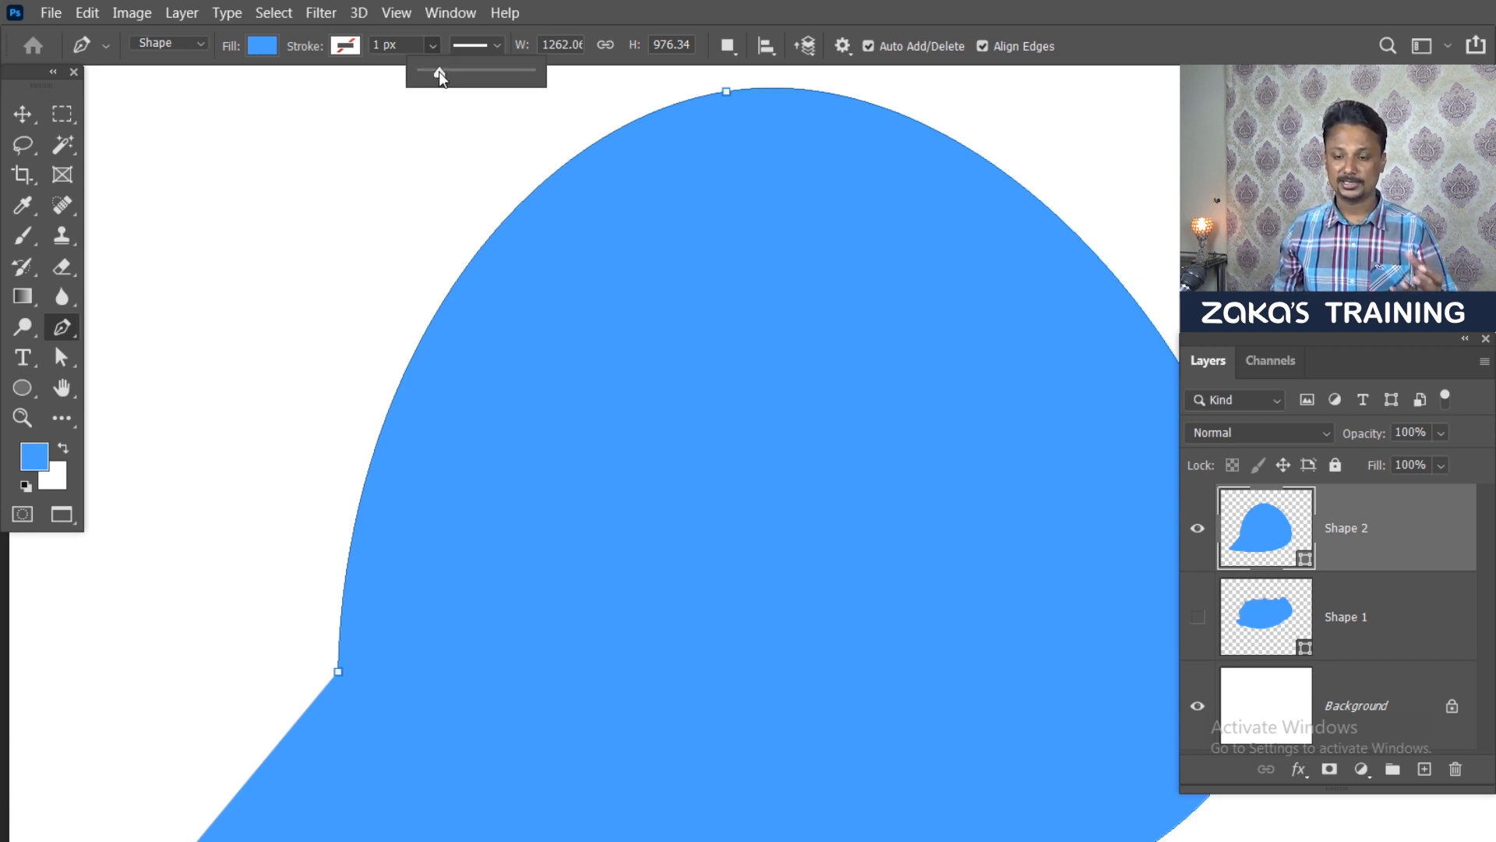
left_click_drag(439, 69, 445, 78)
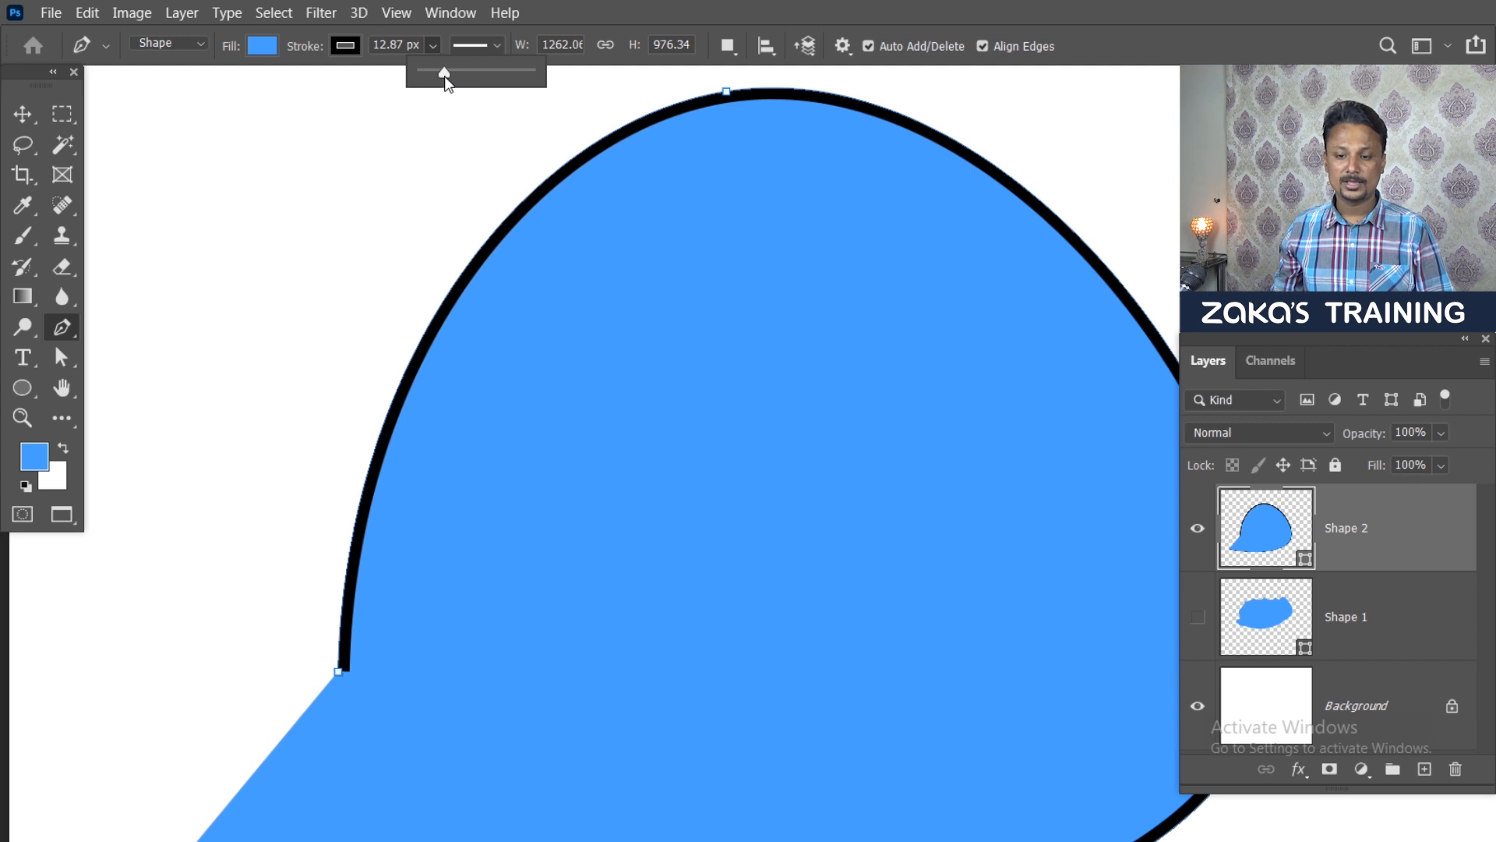
Step: Try a pink stroke colour on the curved shape, and change the stroke to light orange from the recently used colours
left_click(344, 45)
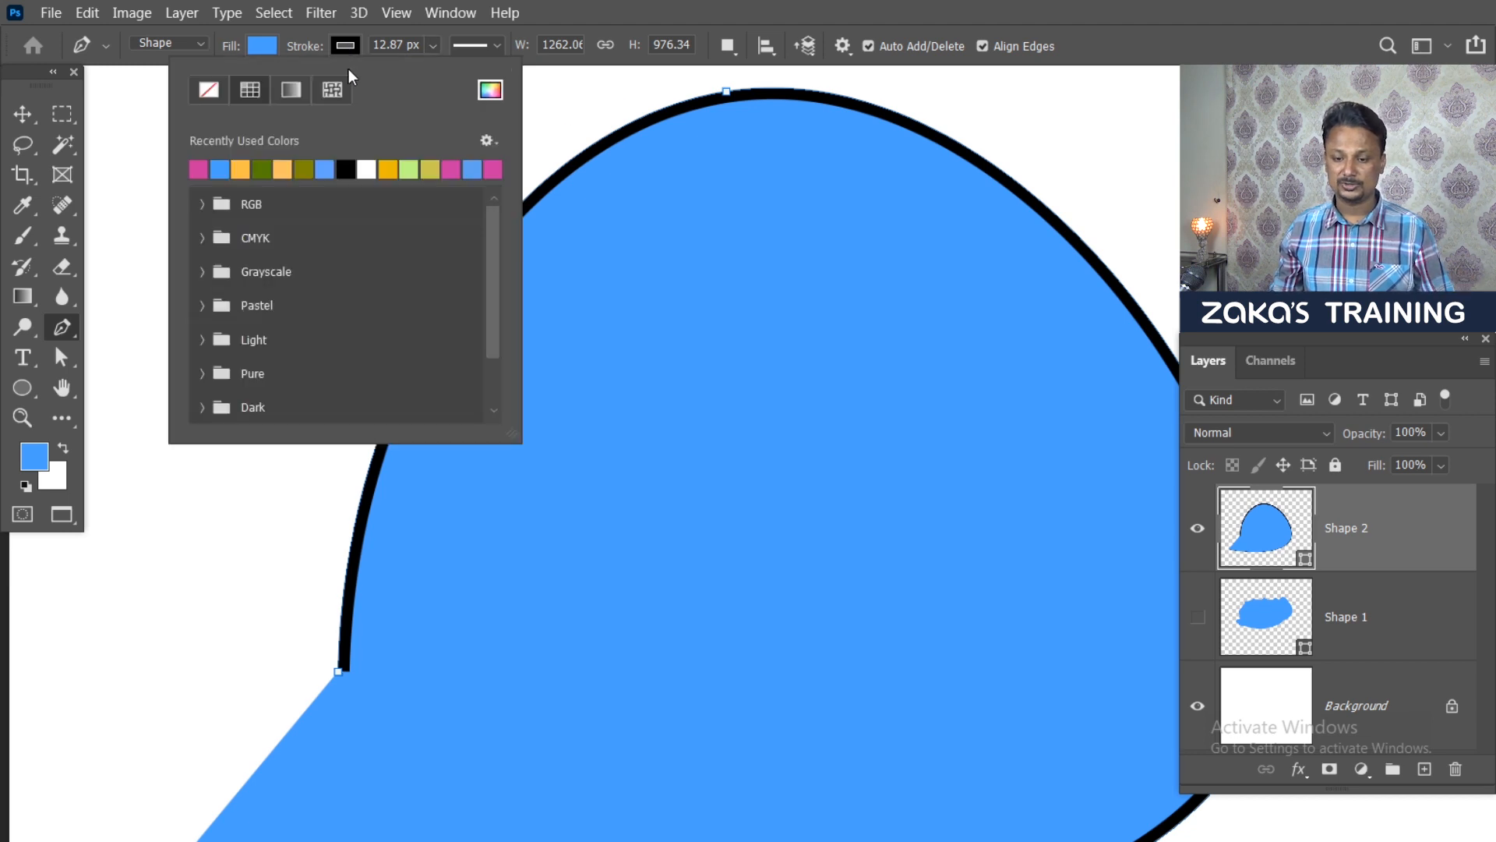
left_click(201, 169)
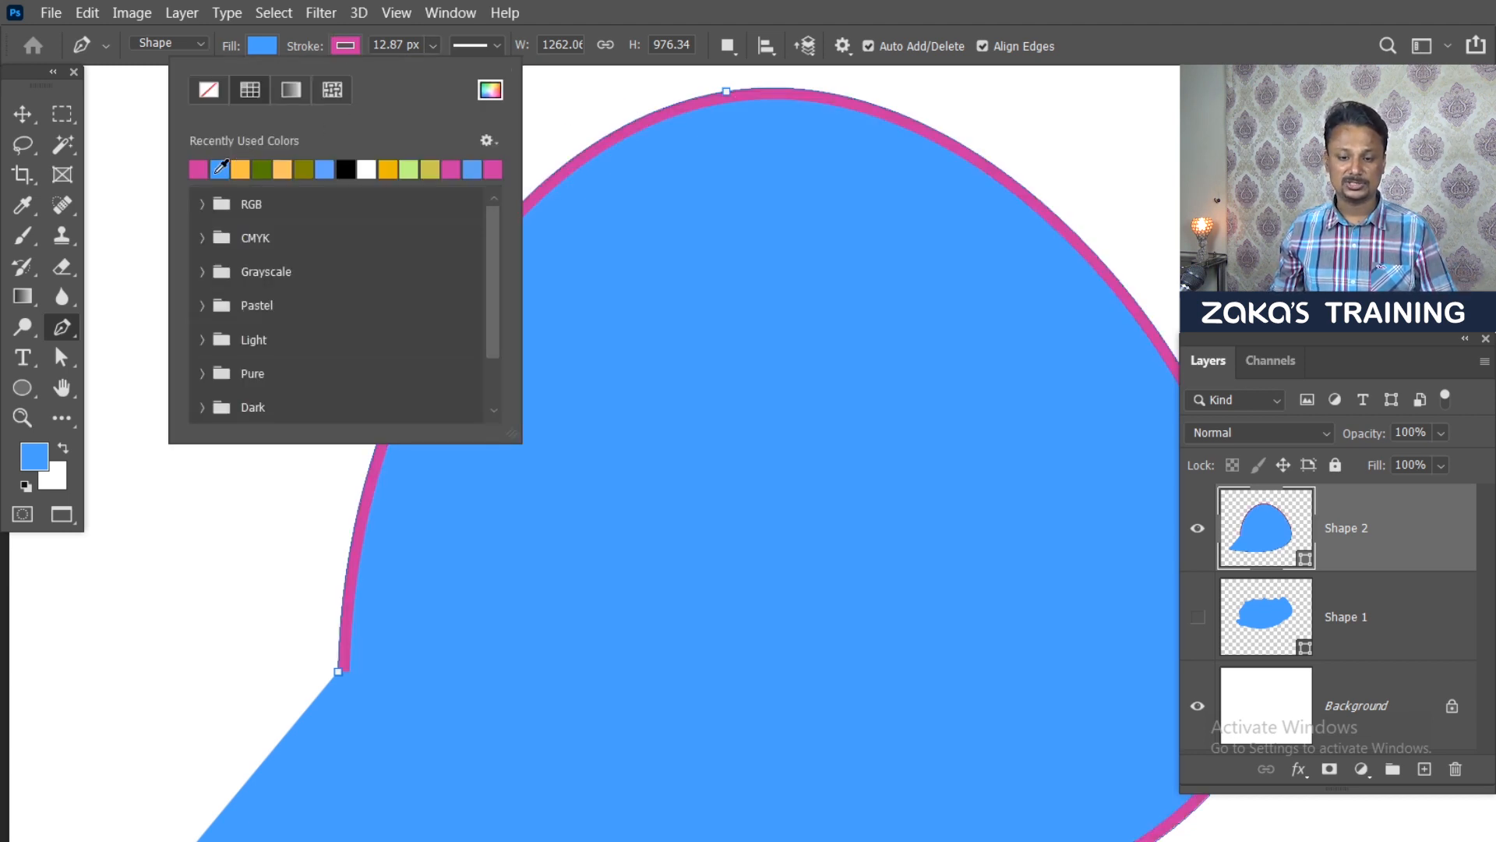
left_click(242, 168)
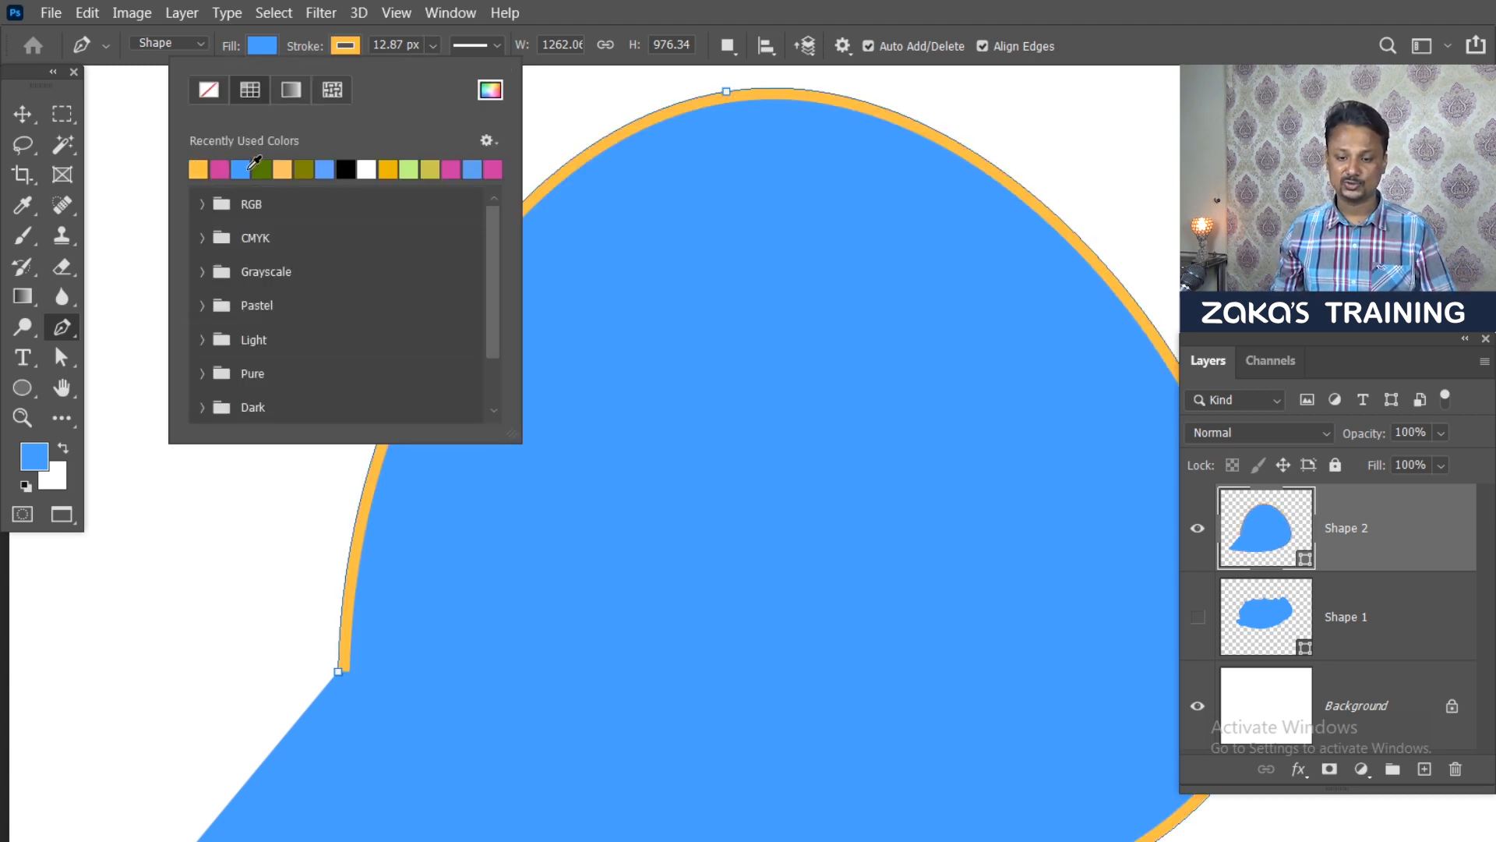
left_click(554, 226)
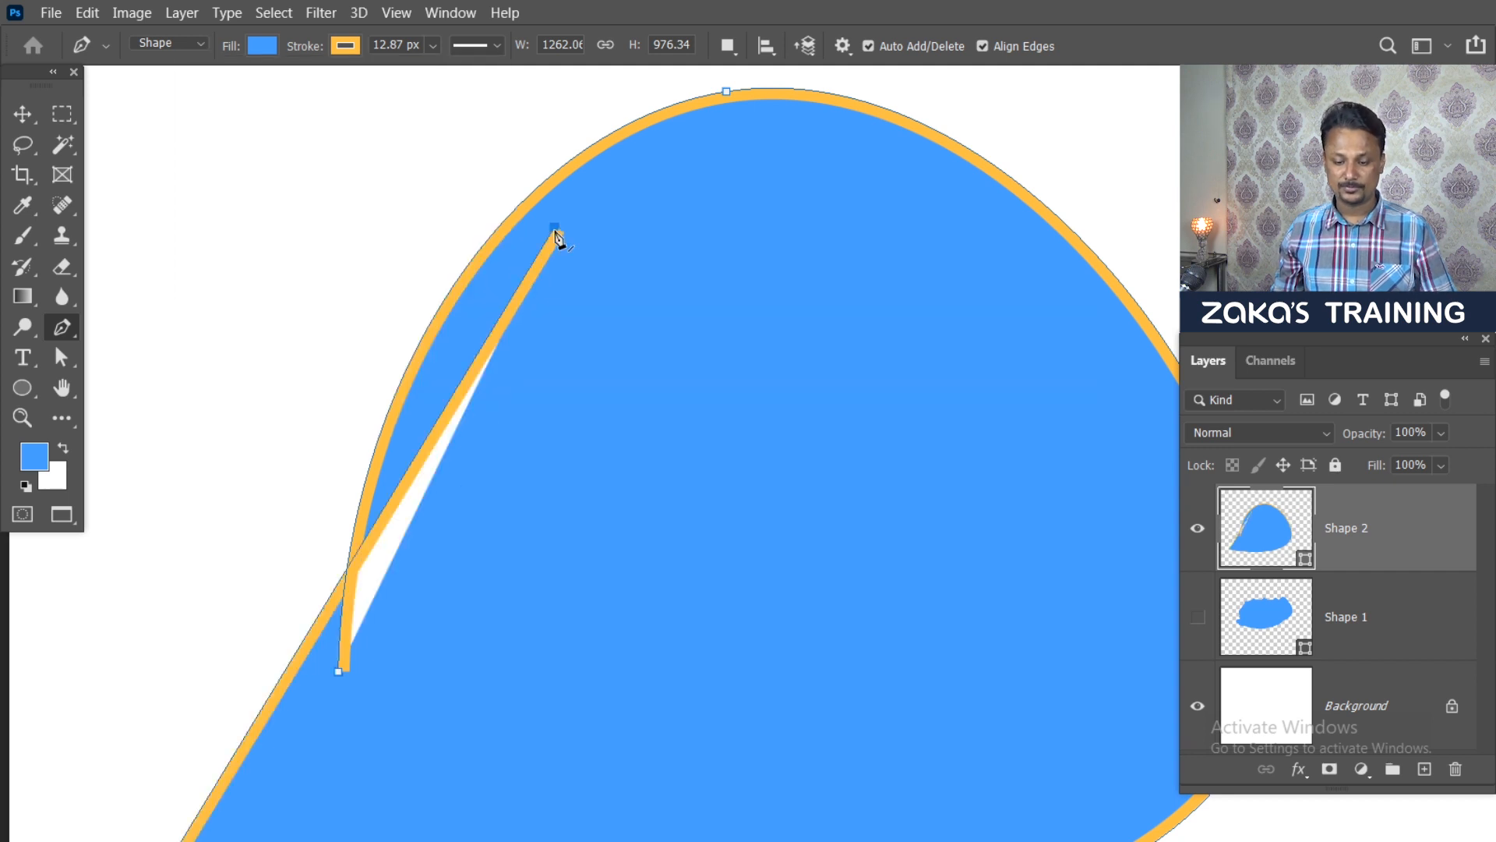
key("ctrl+z")
Step: Try the dashed stroke style on the shape's orange outline, and switch it to the dotted style
scroll(545, 228, "up", 3)
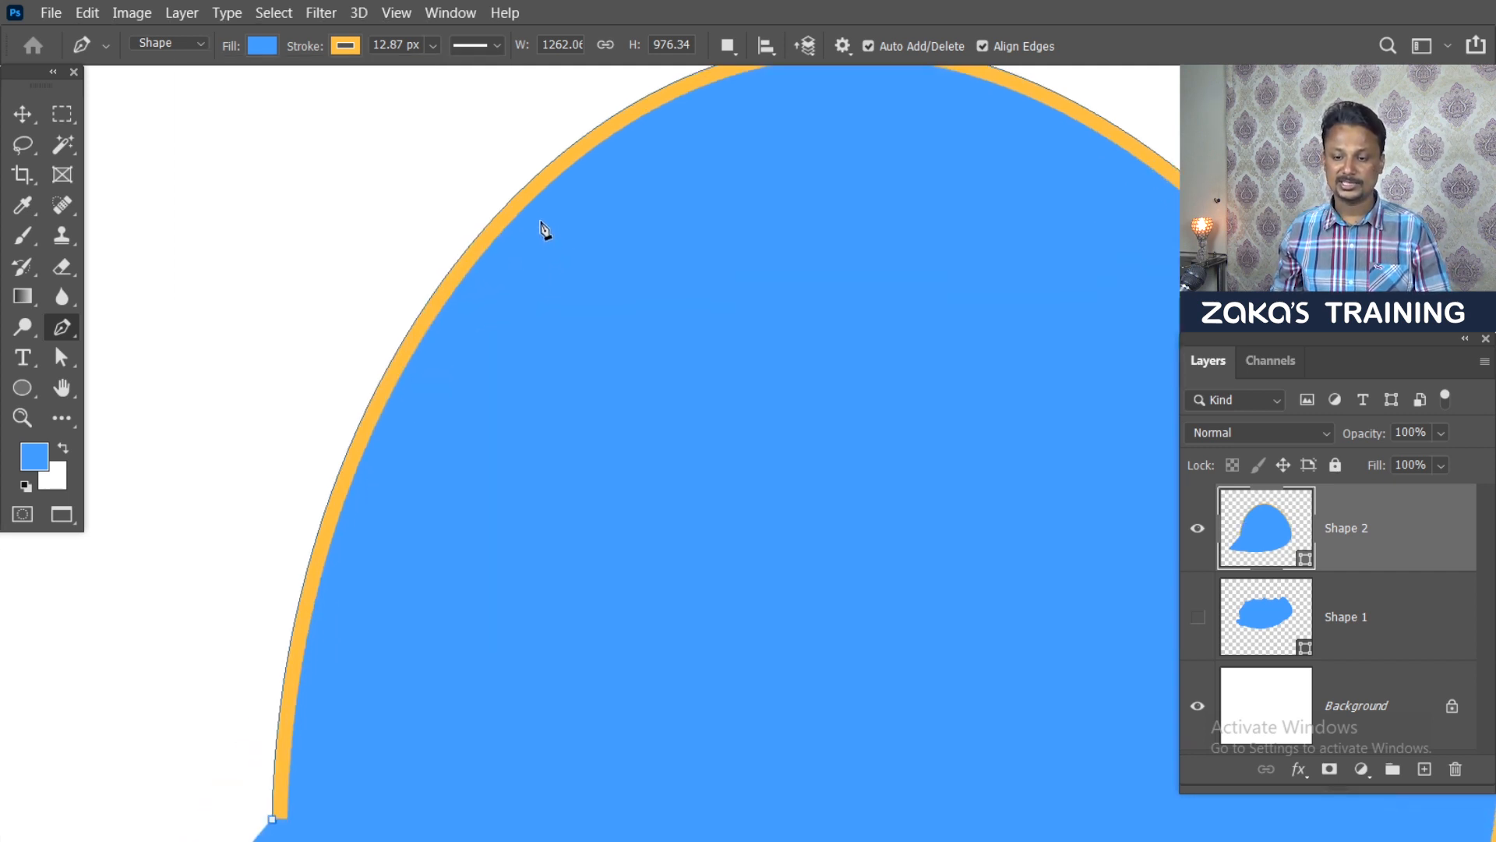
left_click_drag(527, 130, 526, 198)
scroll(527, 195, "up", 1)
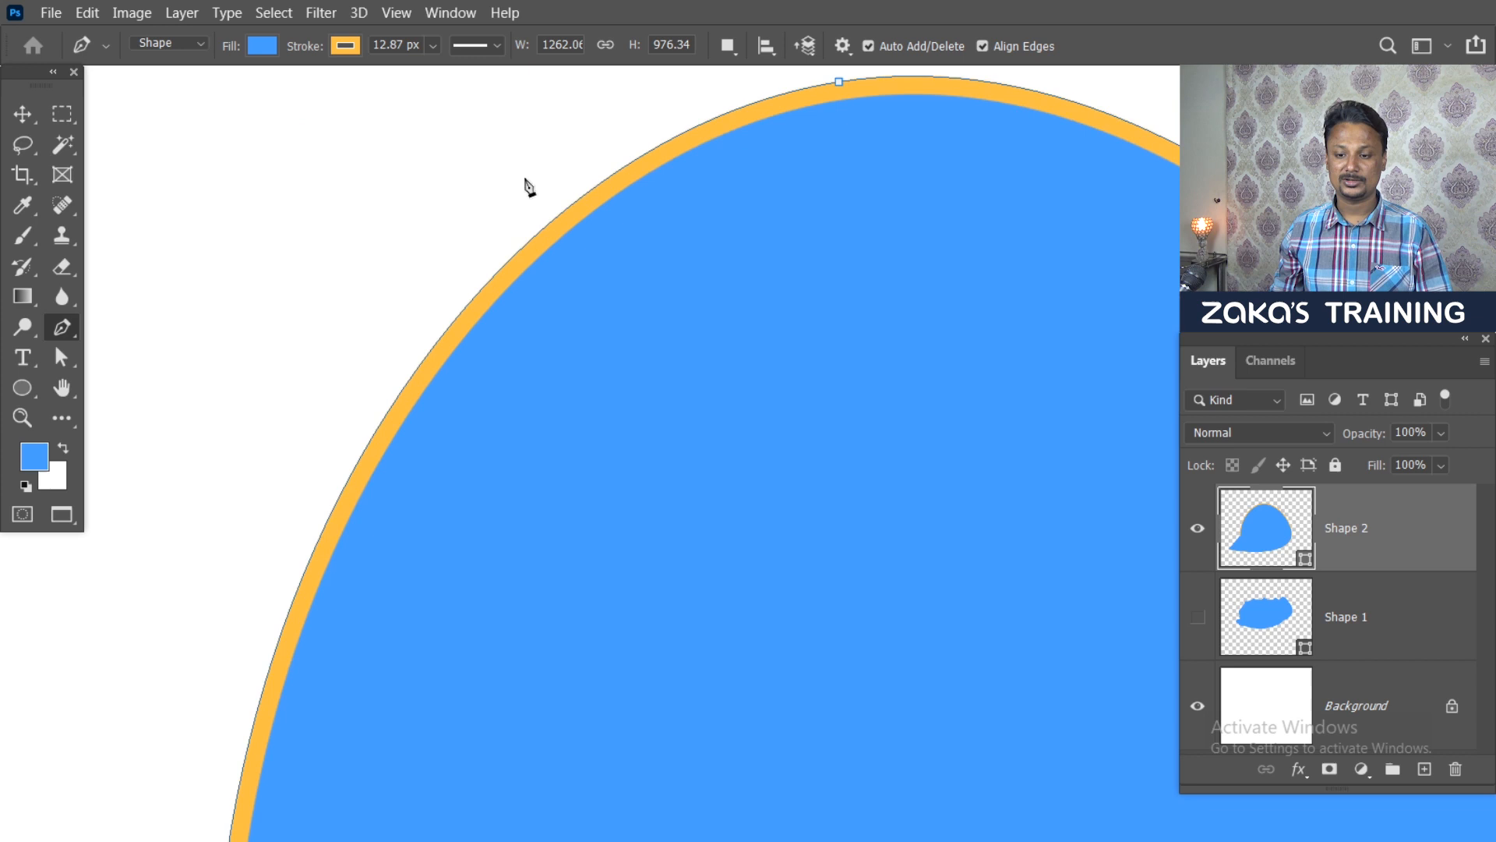
left_click(432, 46)
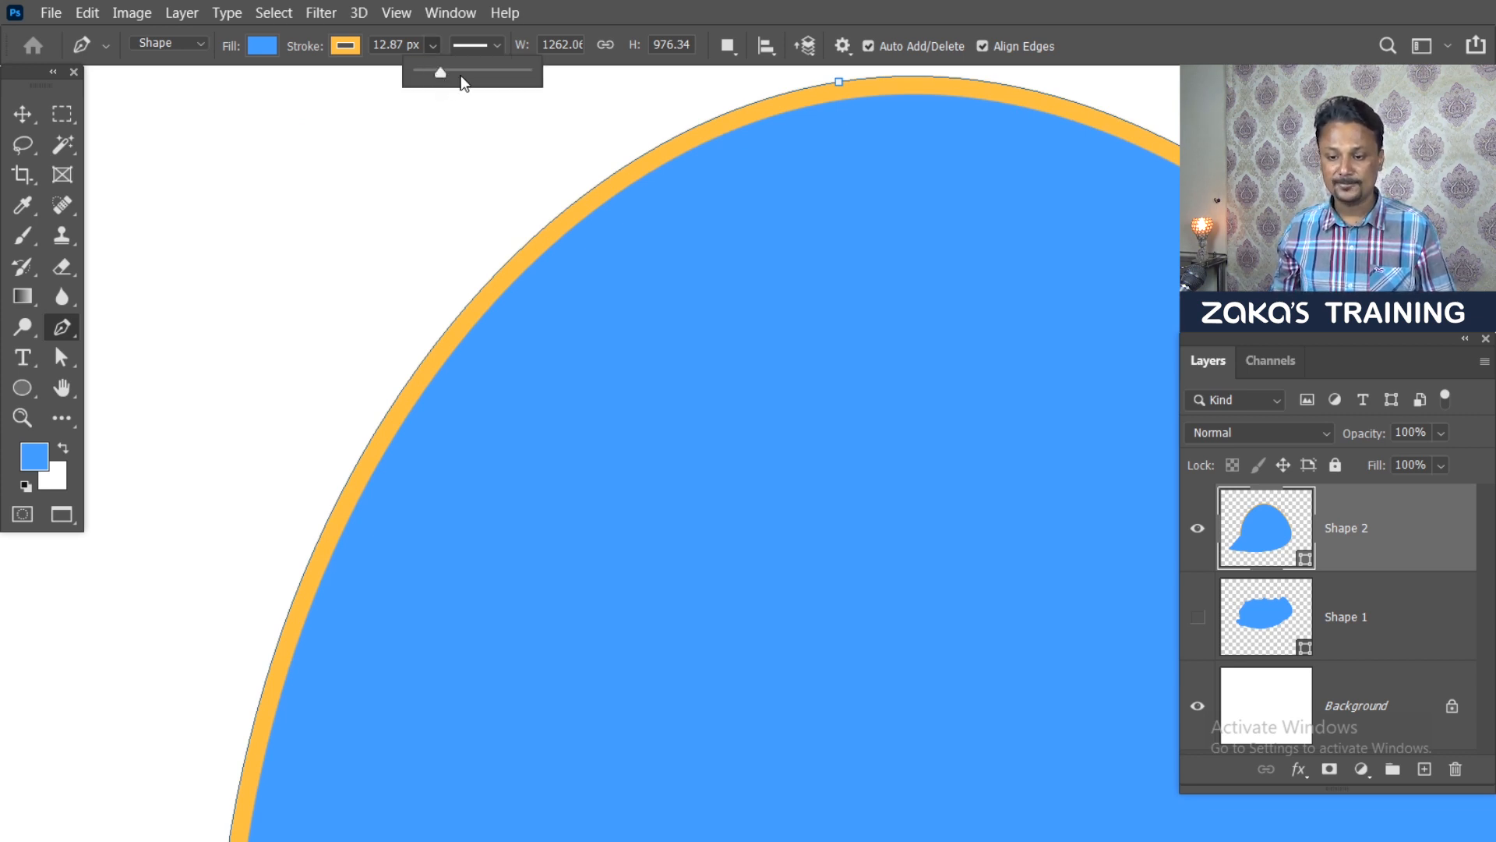
left_click(497, 49)
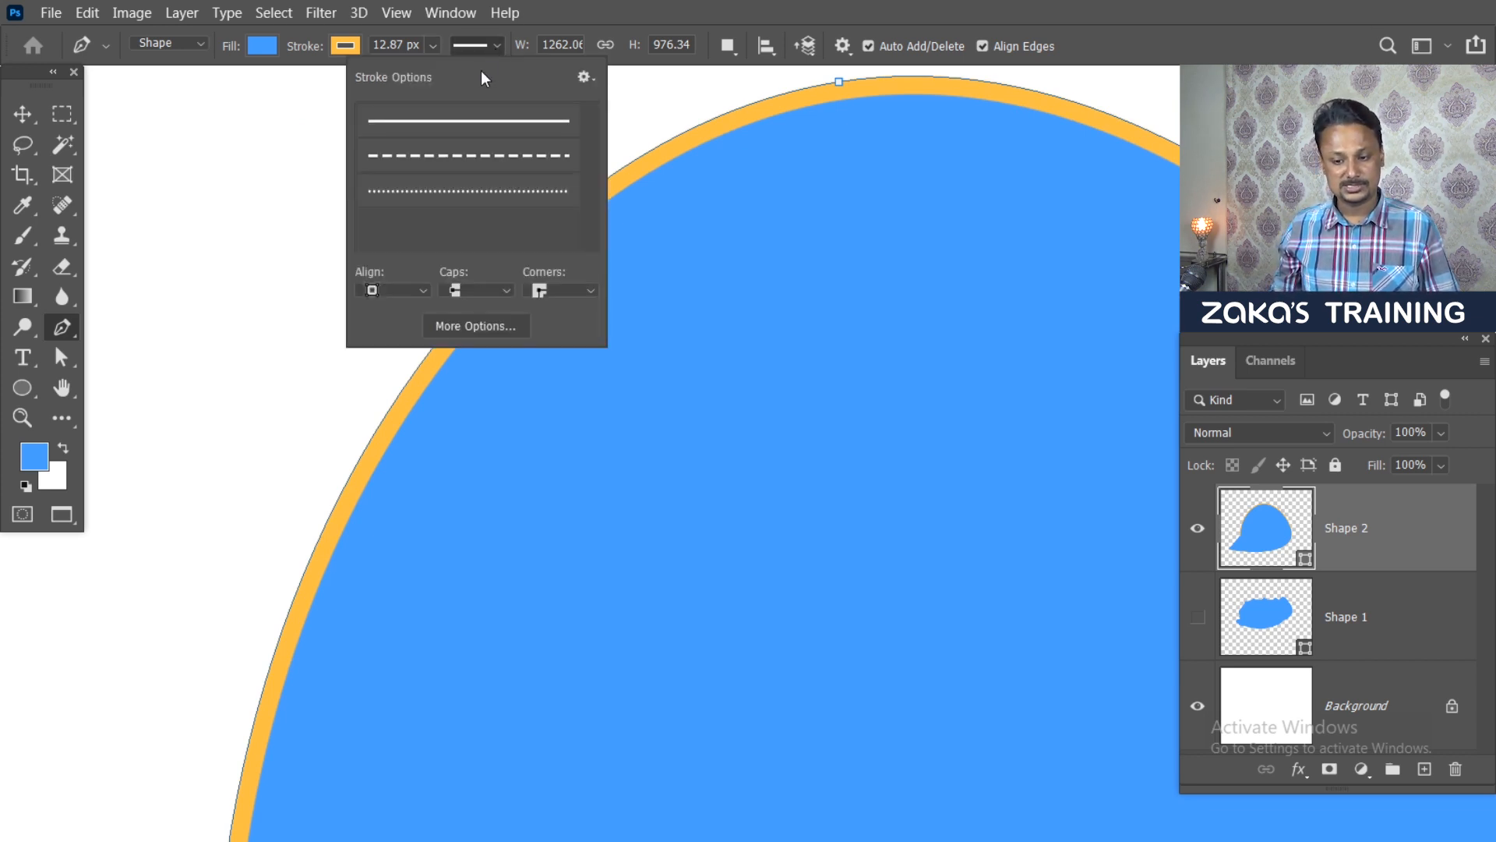
left_click(456, 159)
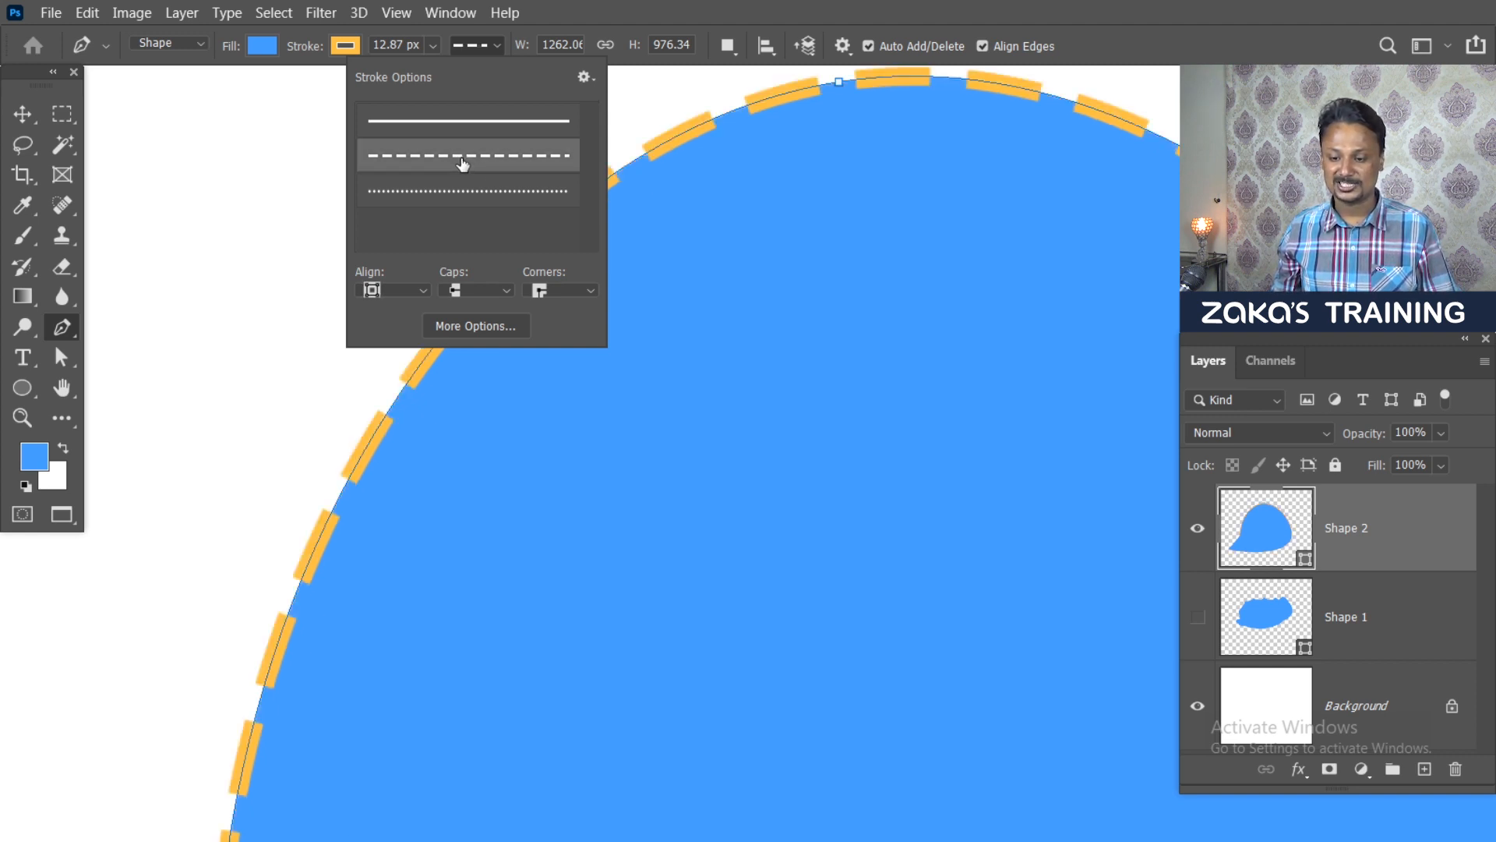
left_click(511, 197)
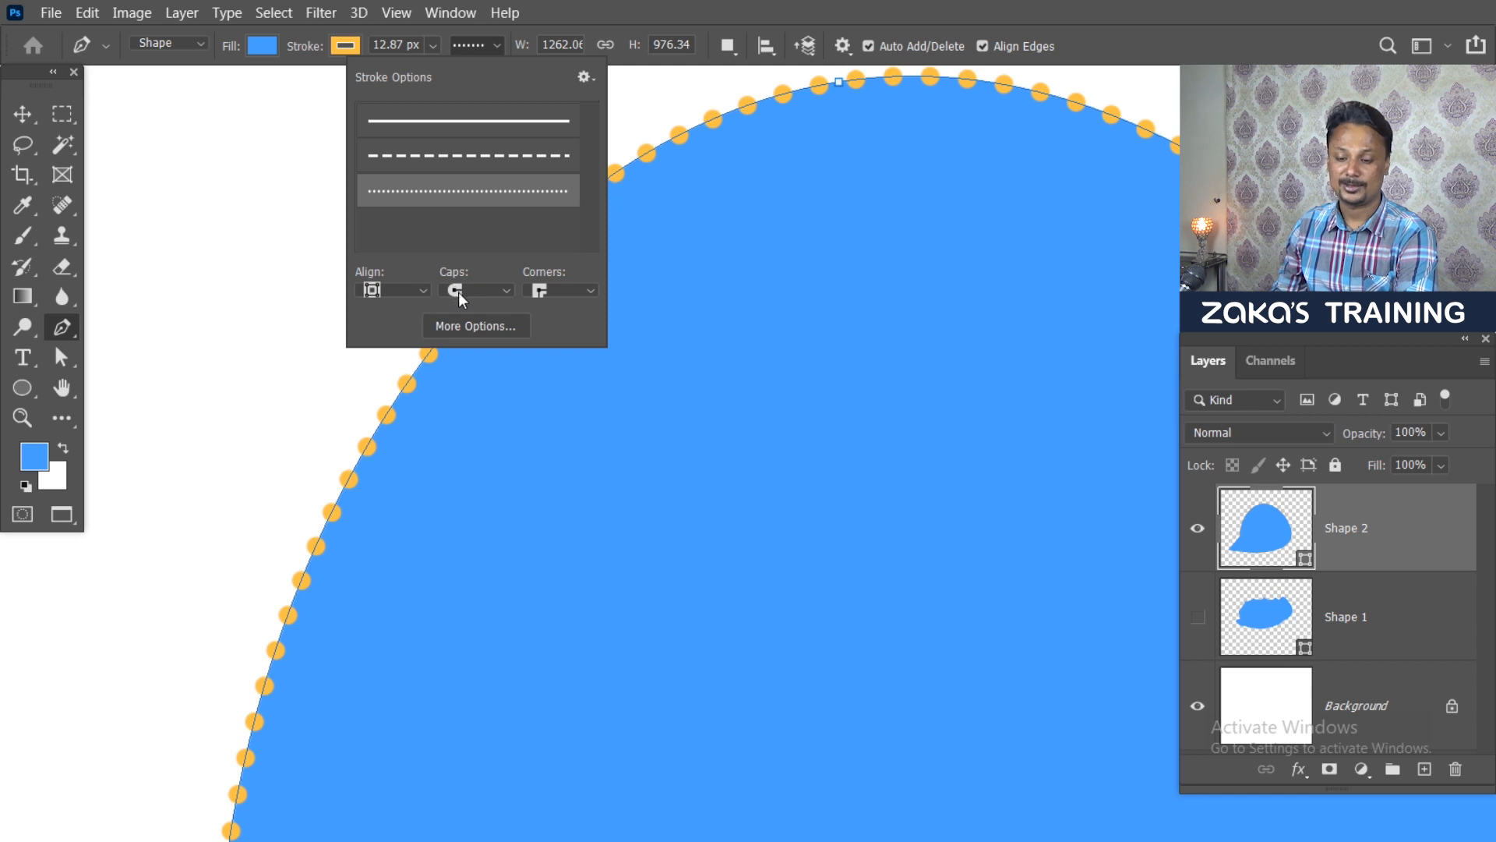
Step: Try the butt and round cap types on the shape's dotted stroke, and set the caps to square
left_click(512, 292)
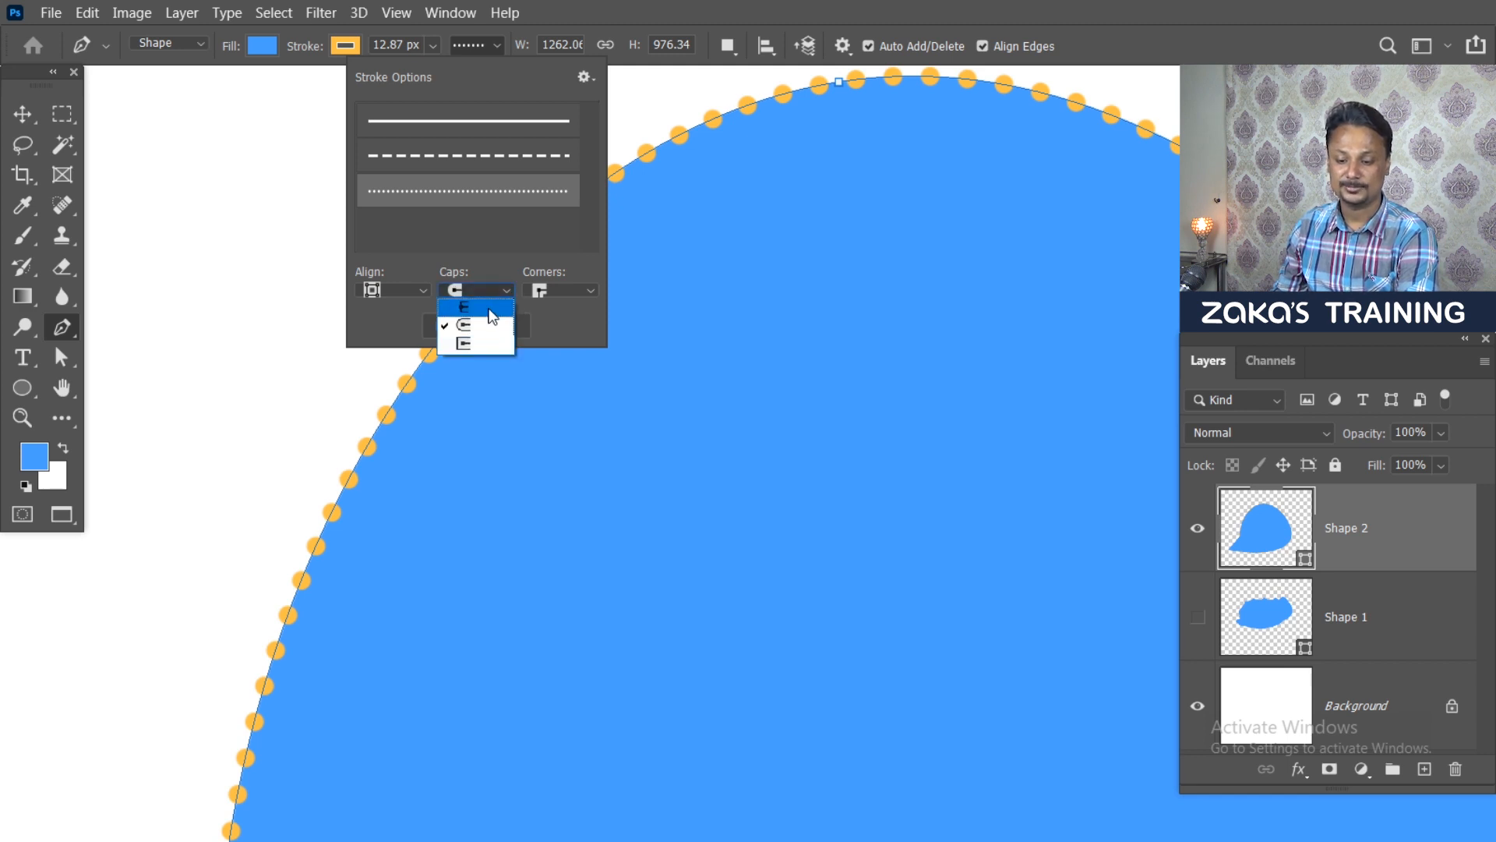
left_click(489, 309)
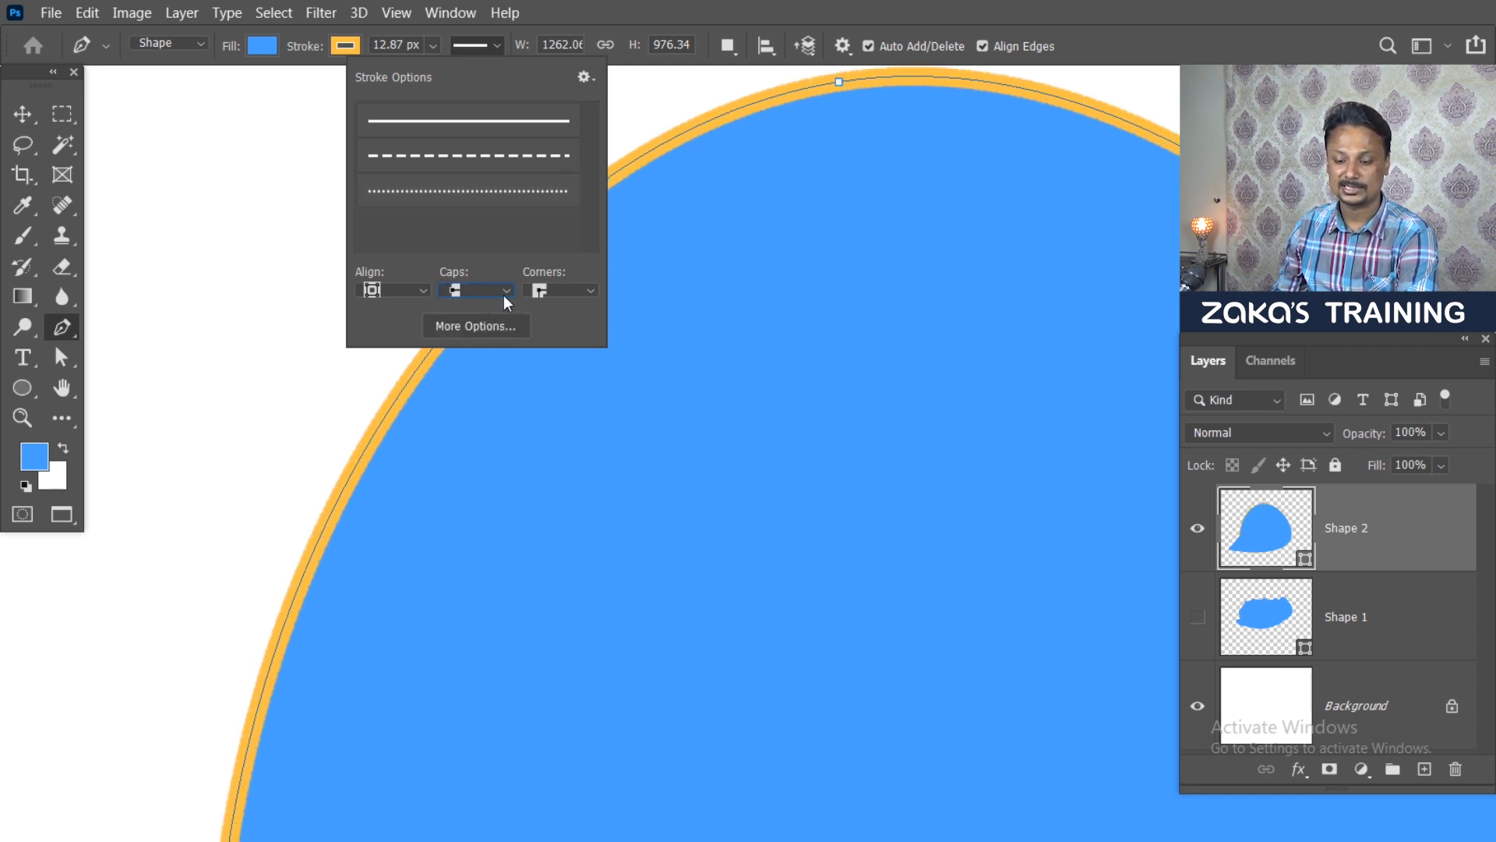
left_click(503, 293)
left_click(481, 326)
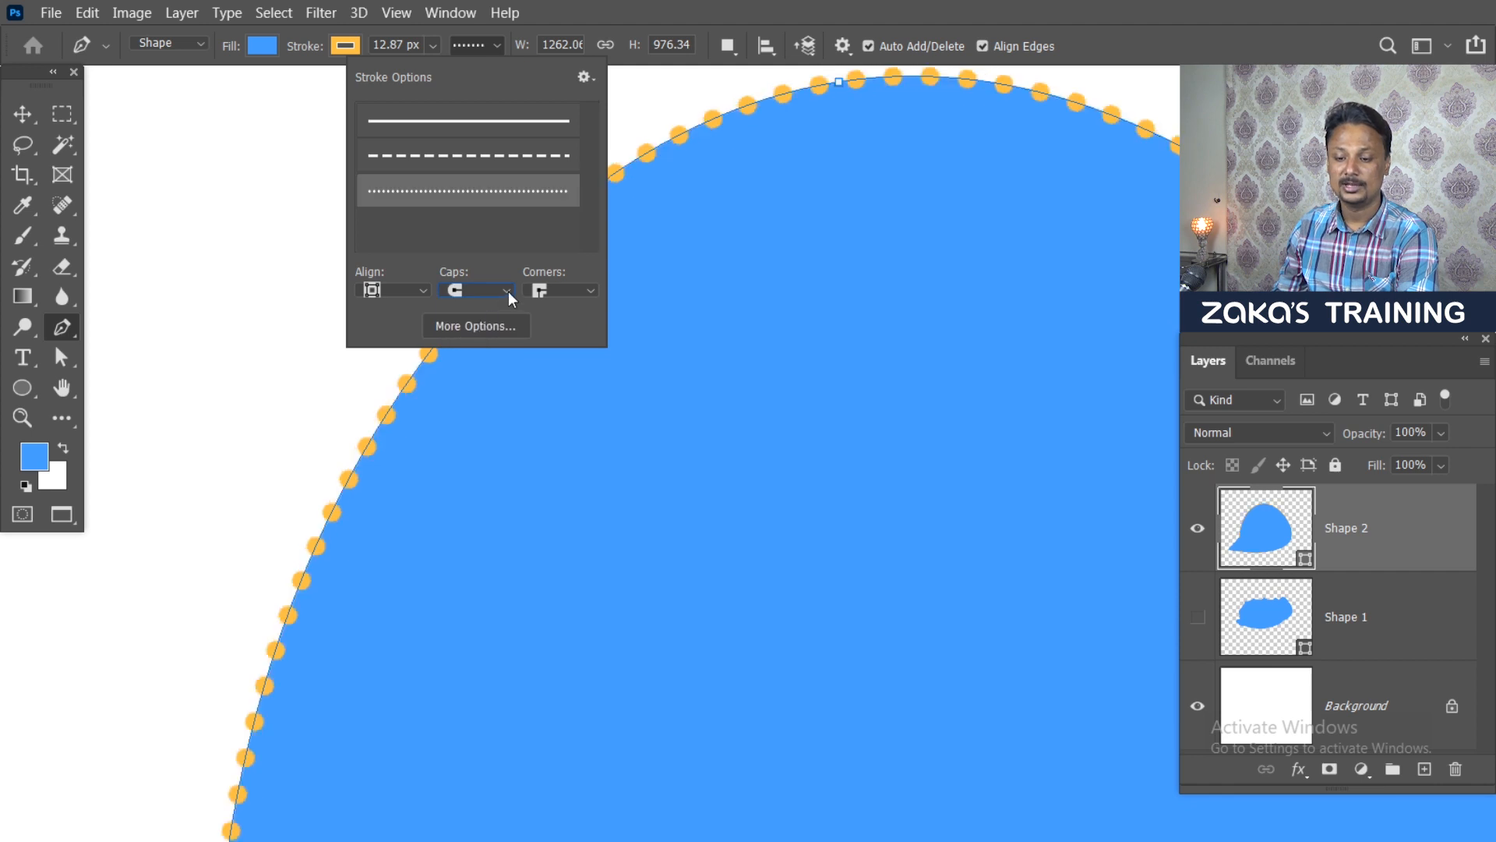
left_click(508, 291)
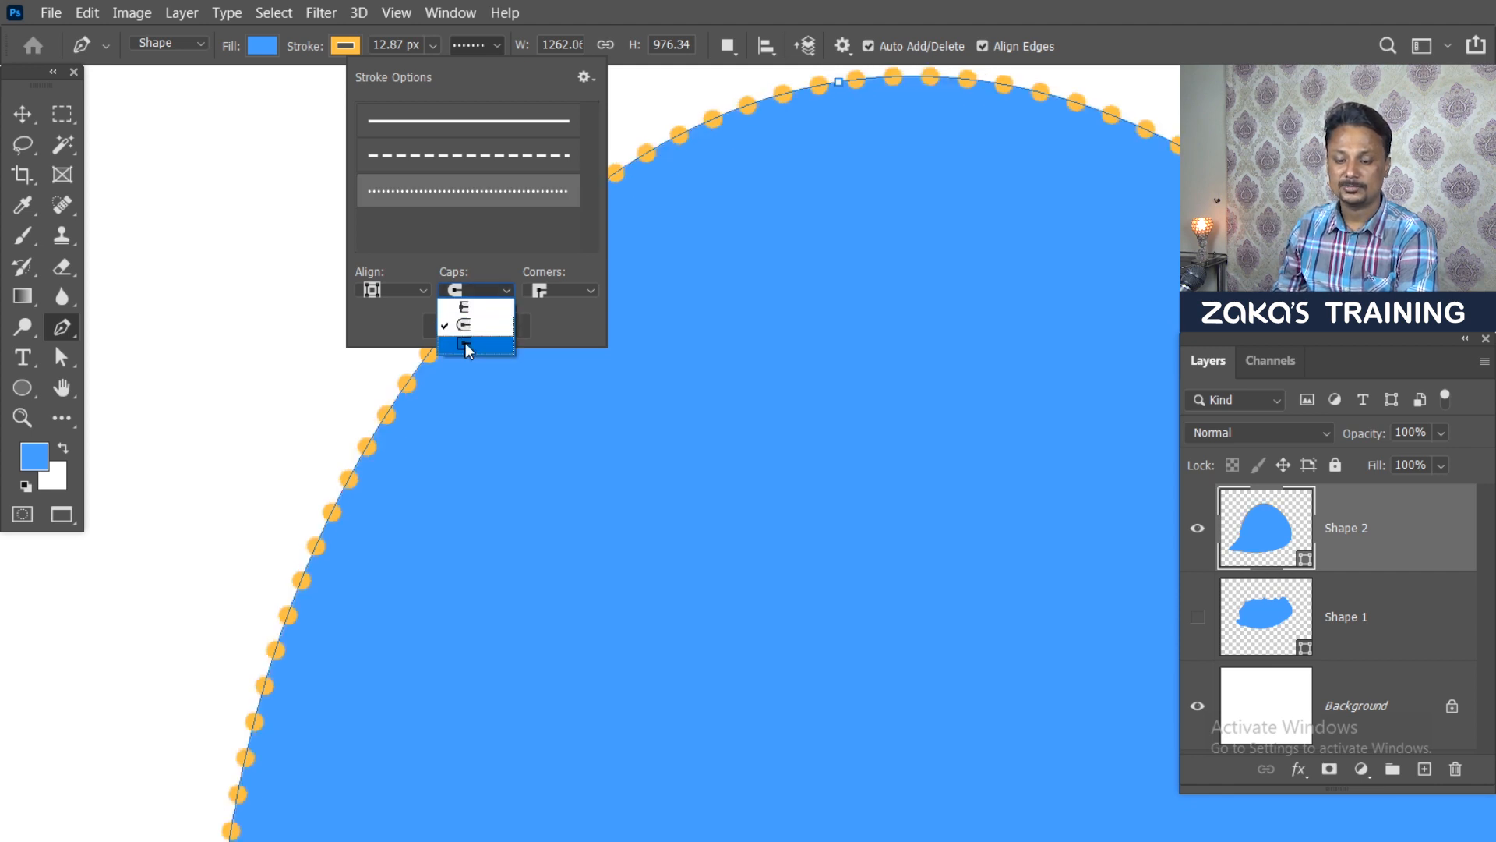
left_click(466, 343)
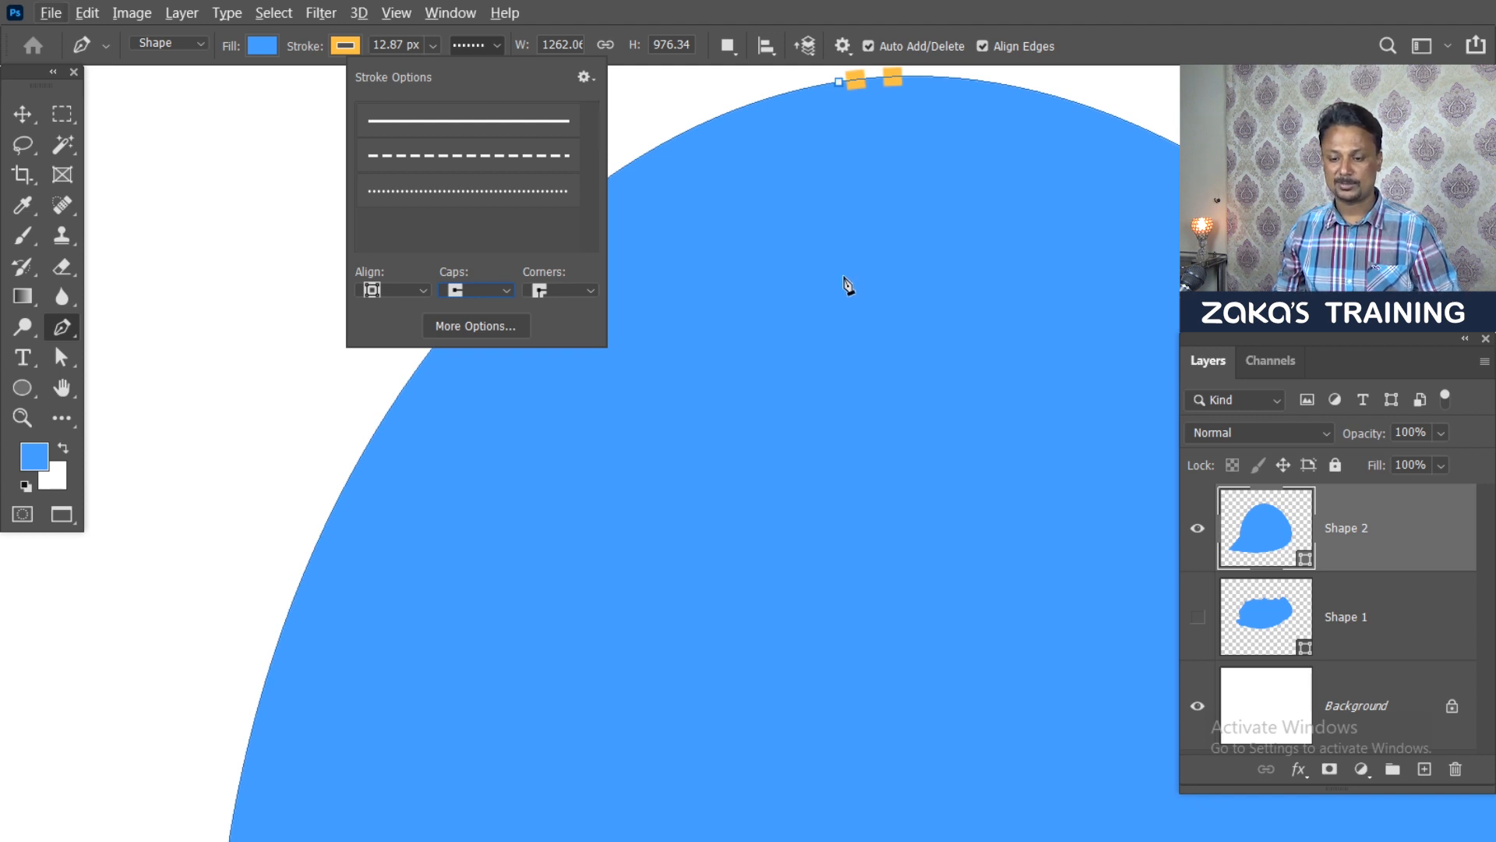
Step: Set the cap type of the curved shape's dotted orange stroke to round
left_click(480, 292)
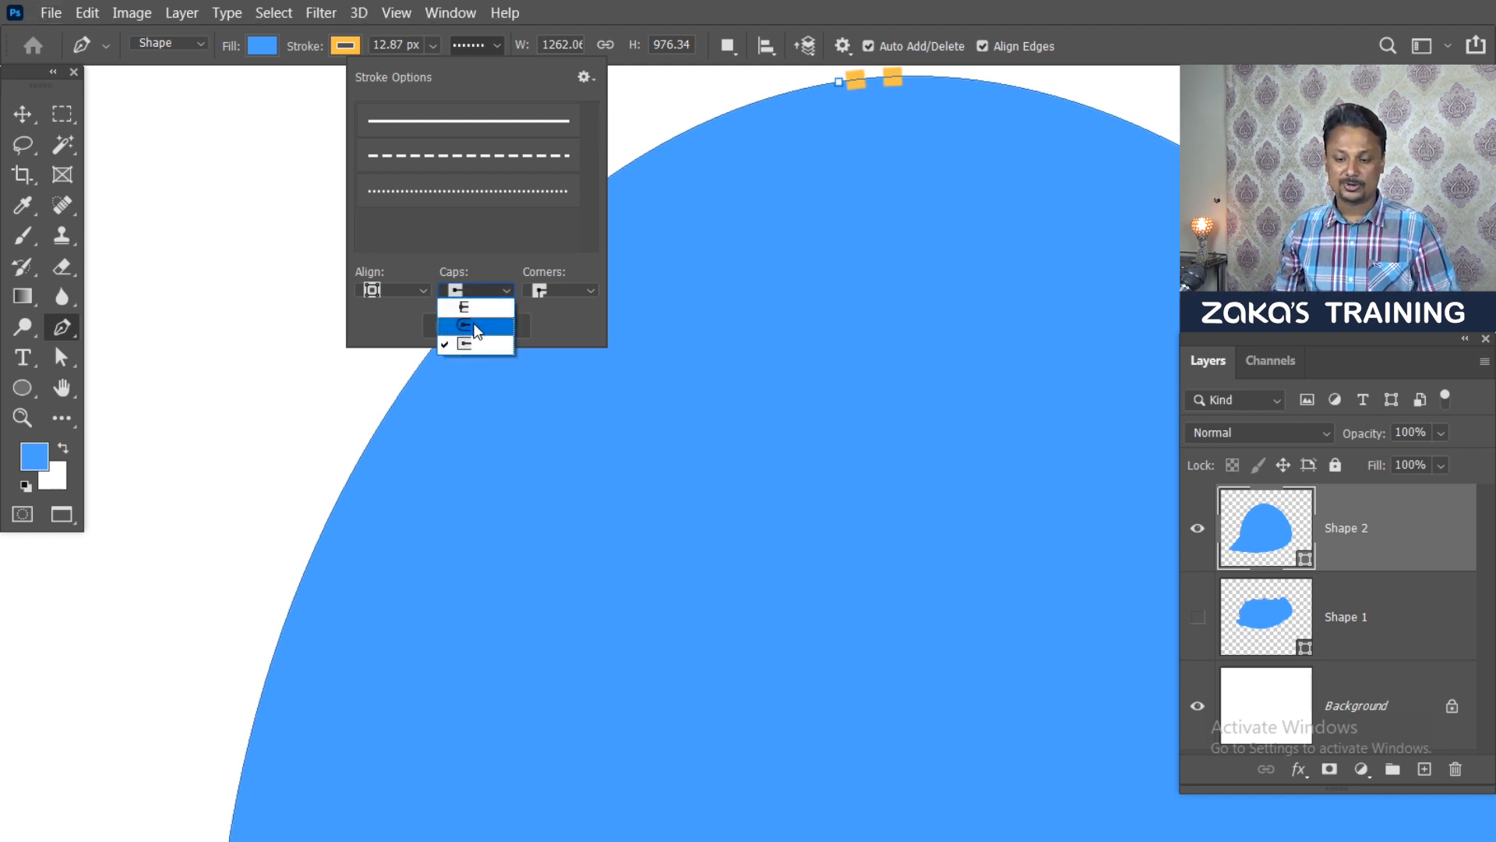
left_click(474, 326)
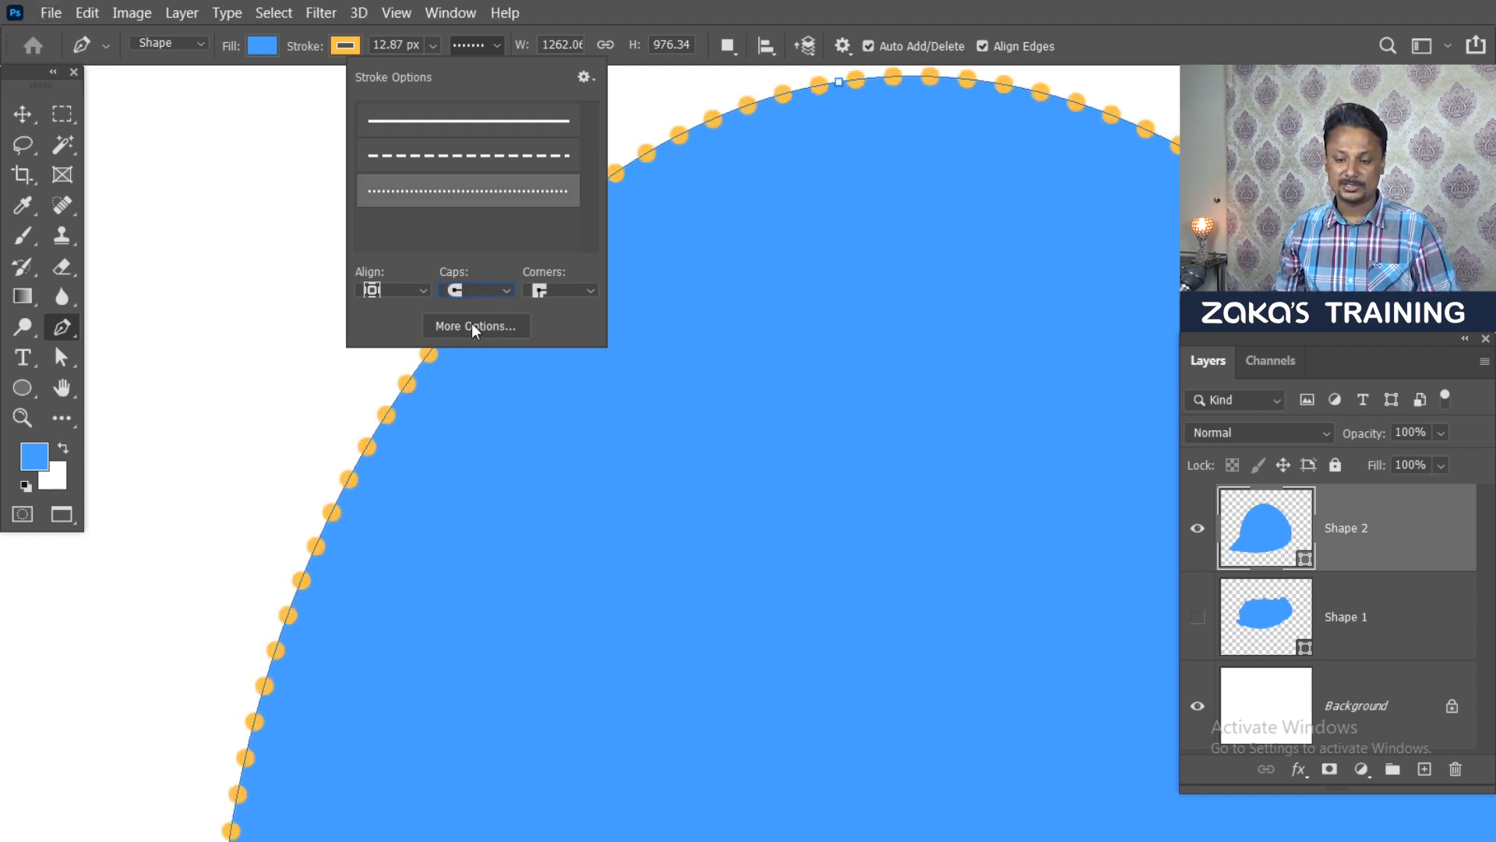
Step: Try the inside and outside alignments on the curved shape's dotted stroke, and set the alignment back to center
left_click(418, 291)
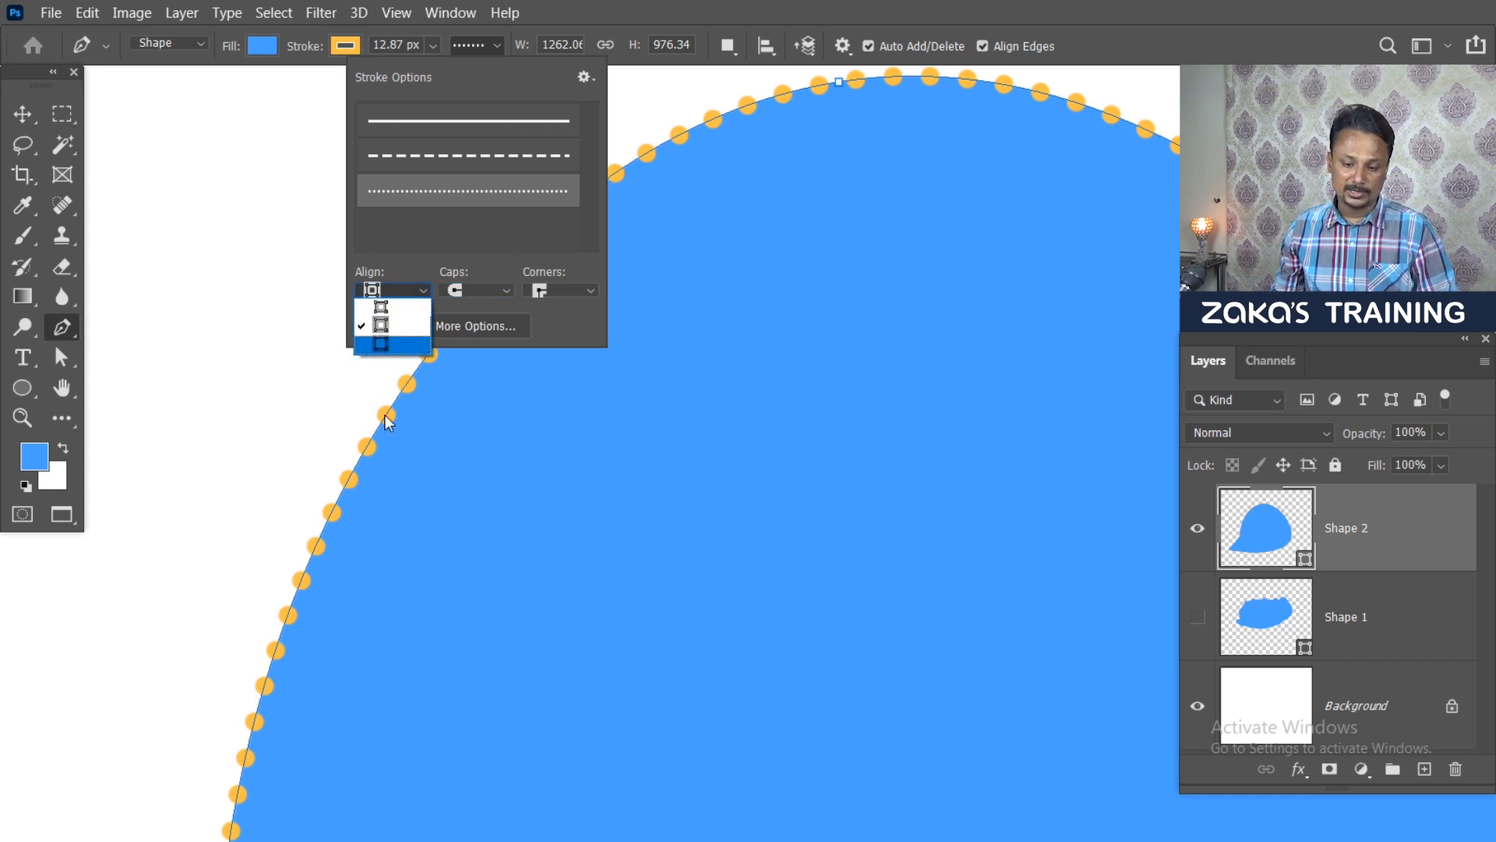
left_click(392, 311)
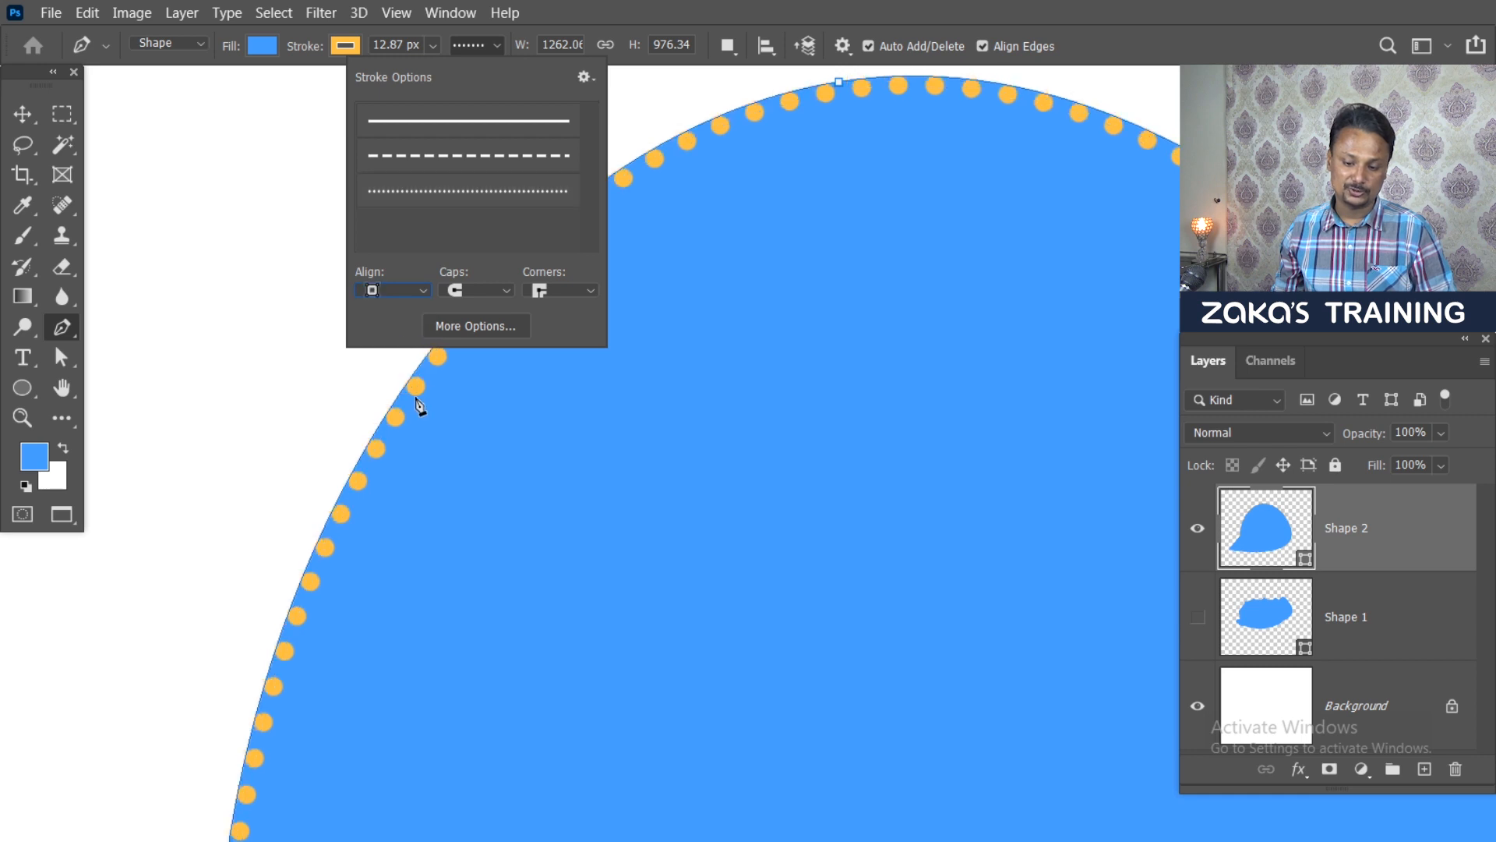
left_click(405, 291)
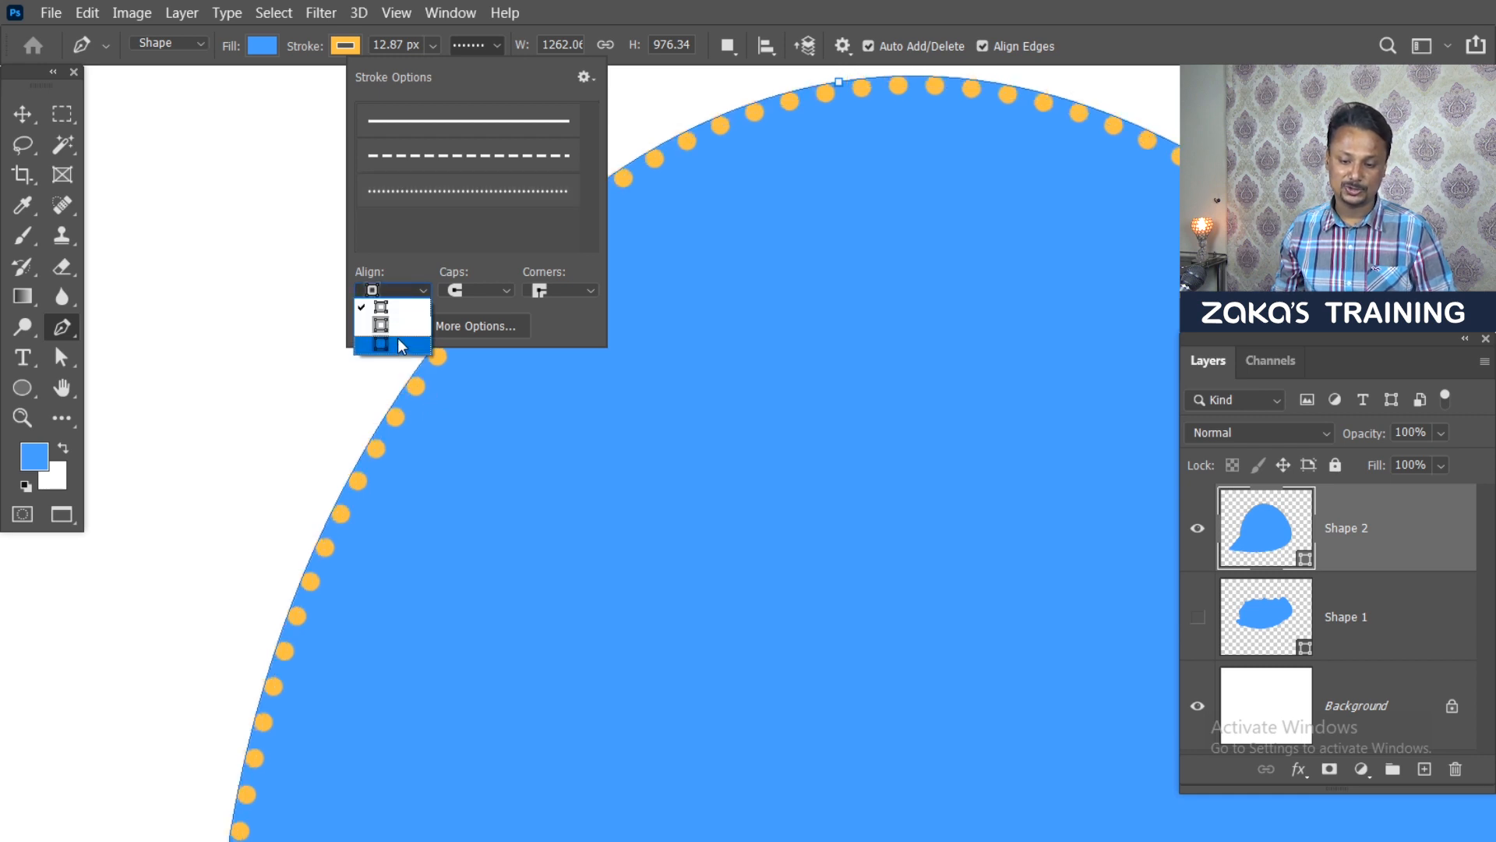
left_click(401, 349)
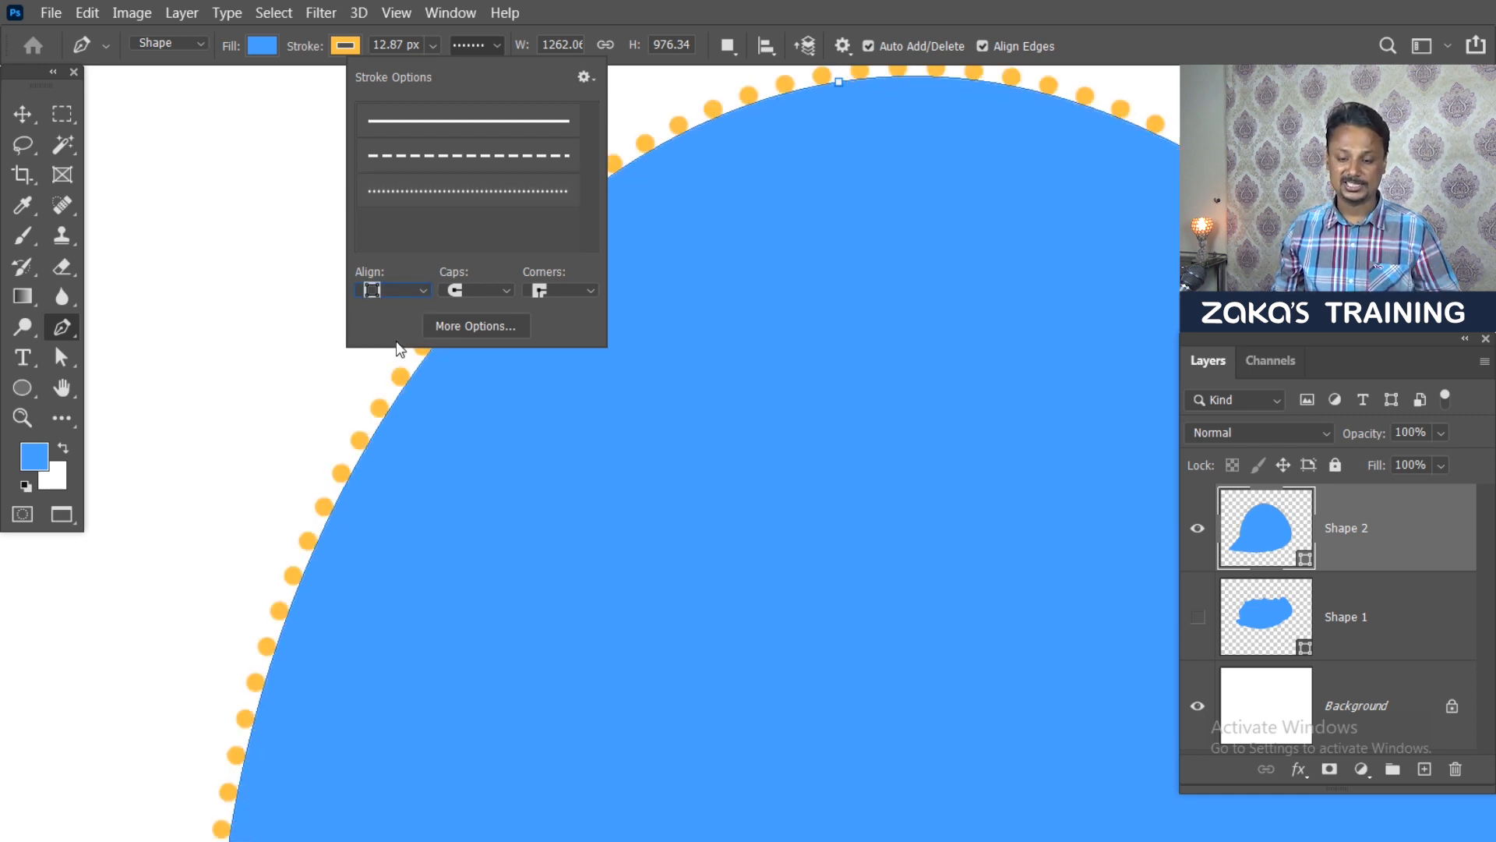
left_click(401, 293)
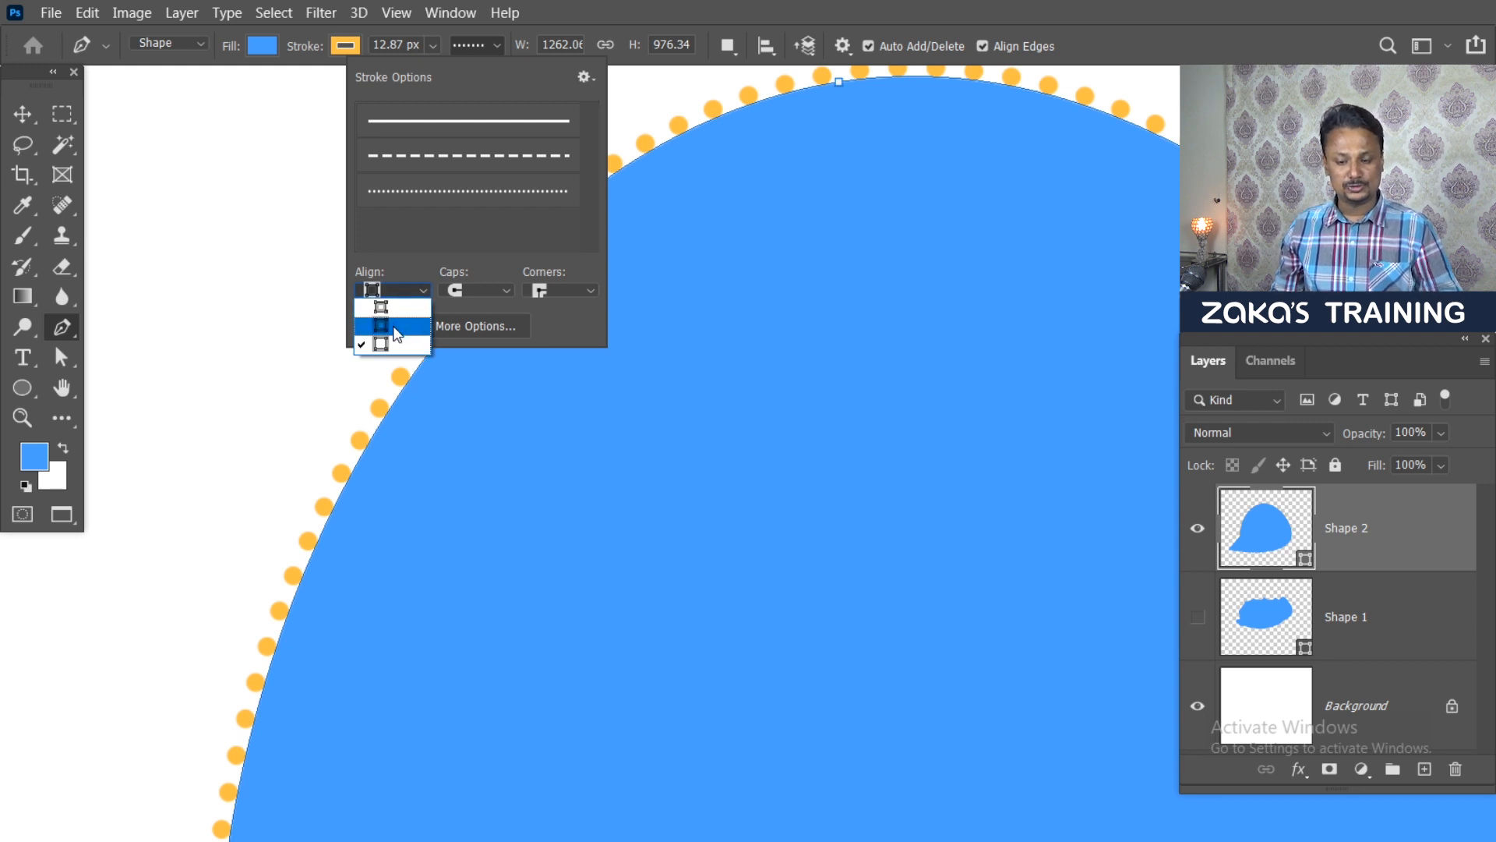
left_click(395, 327)
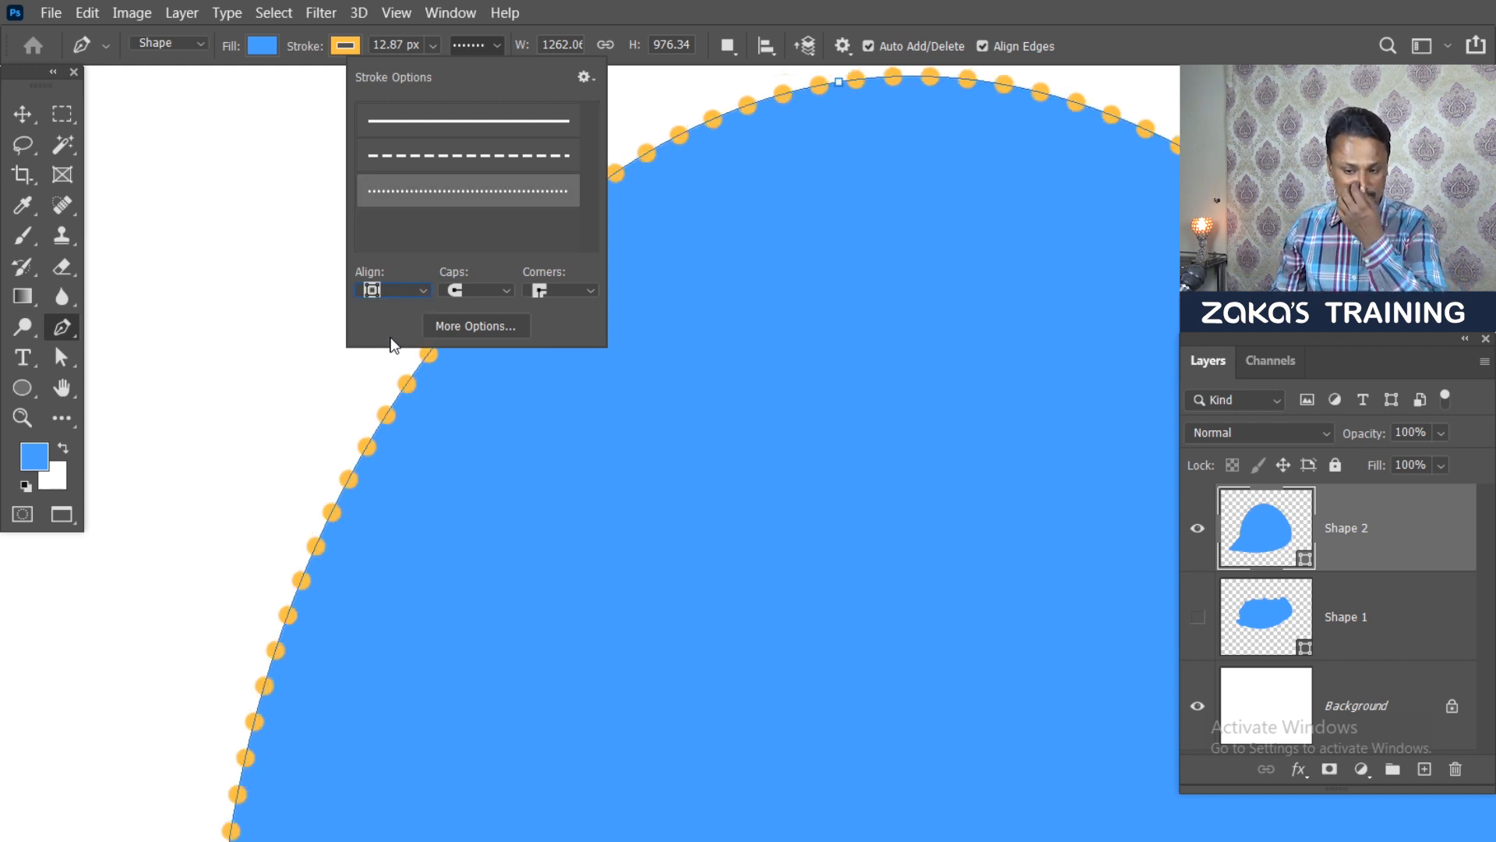